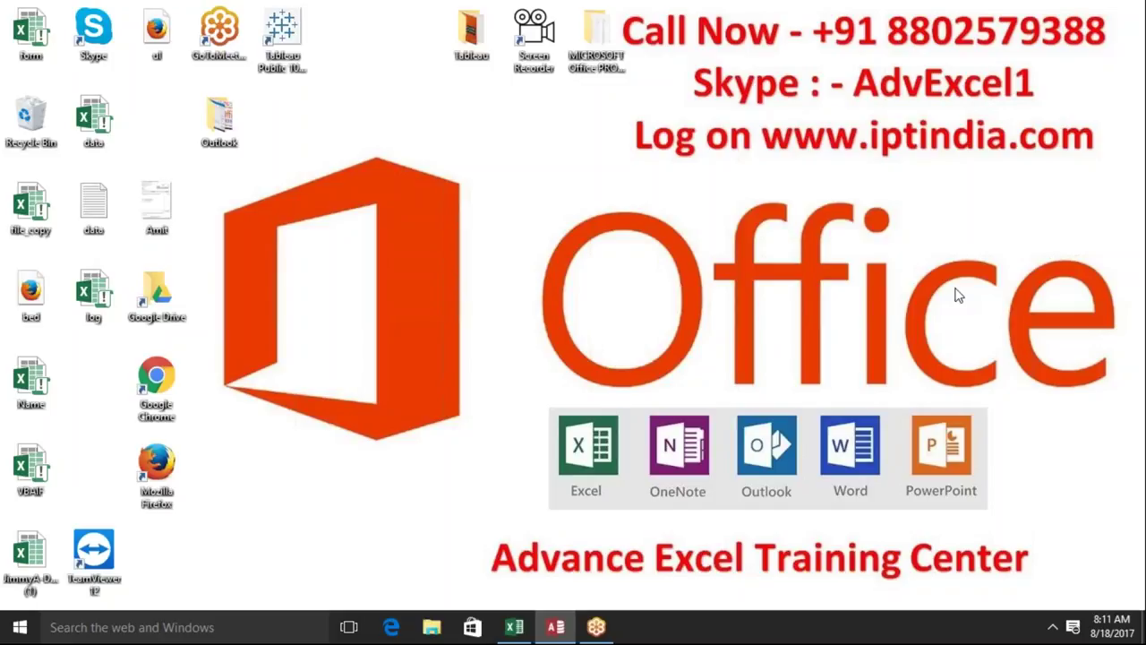
Launch Word 2016 from the Start menu's Most used list
click(27, 632)
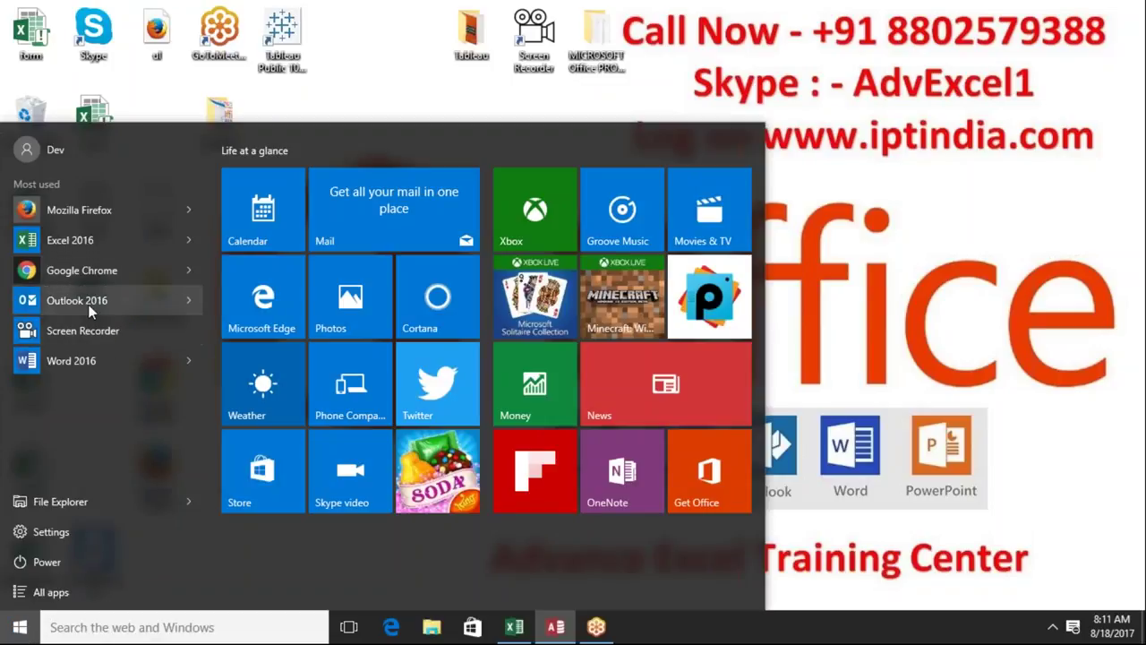
click(80, 359)
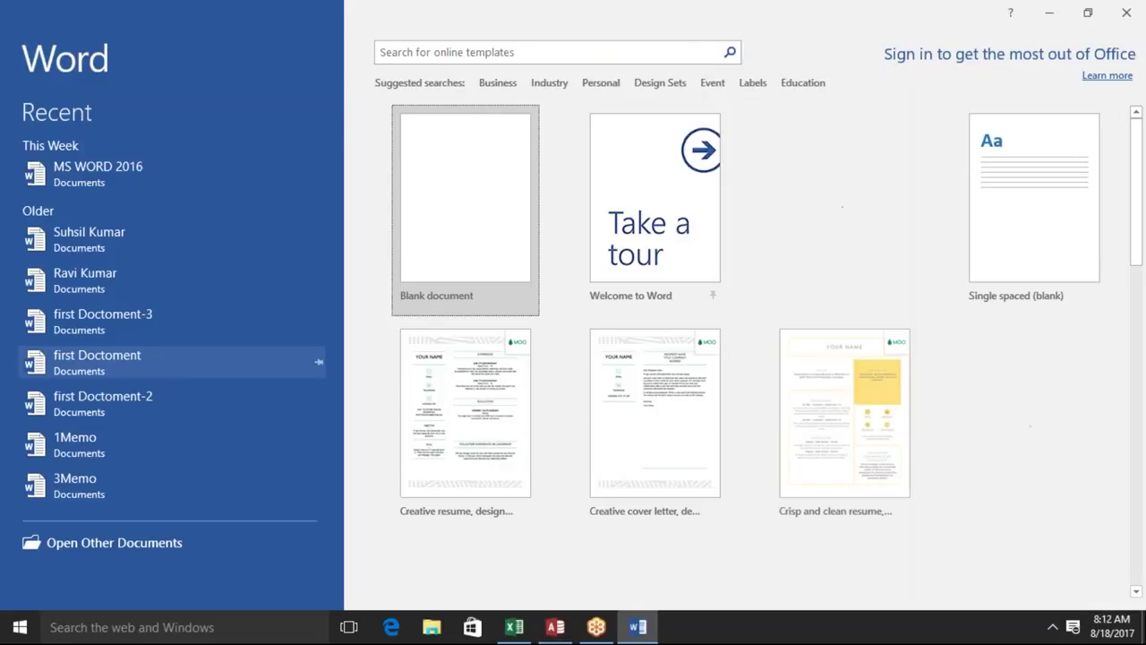
Start a new blank document and bring up the Insert Table size grid
click(457, 213)
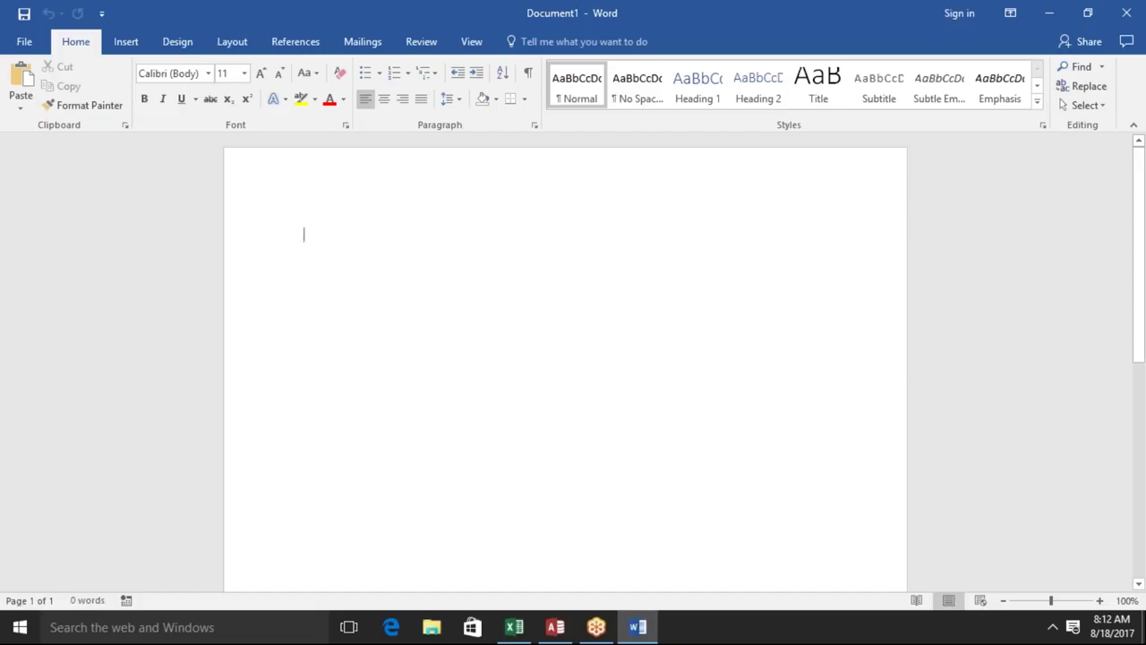
click(126, 42)
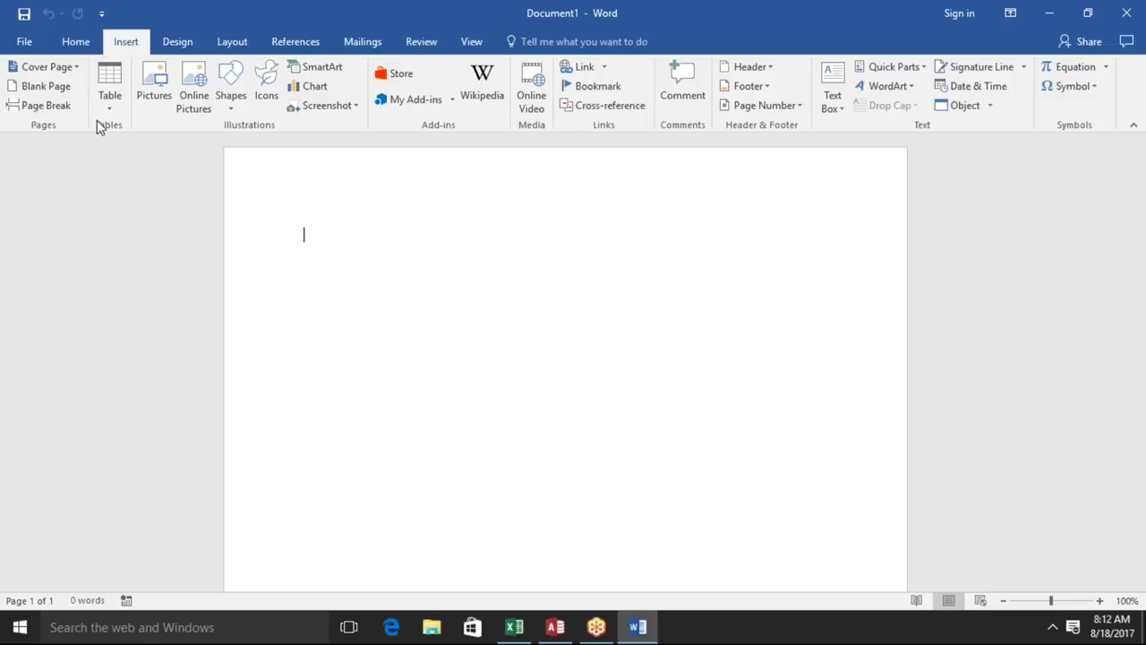
click(108, 104)
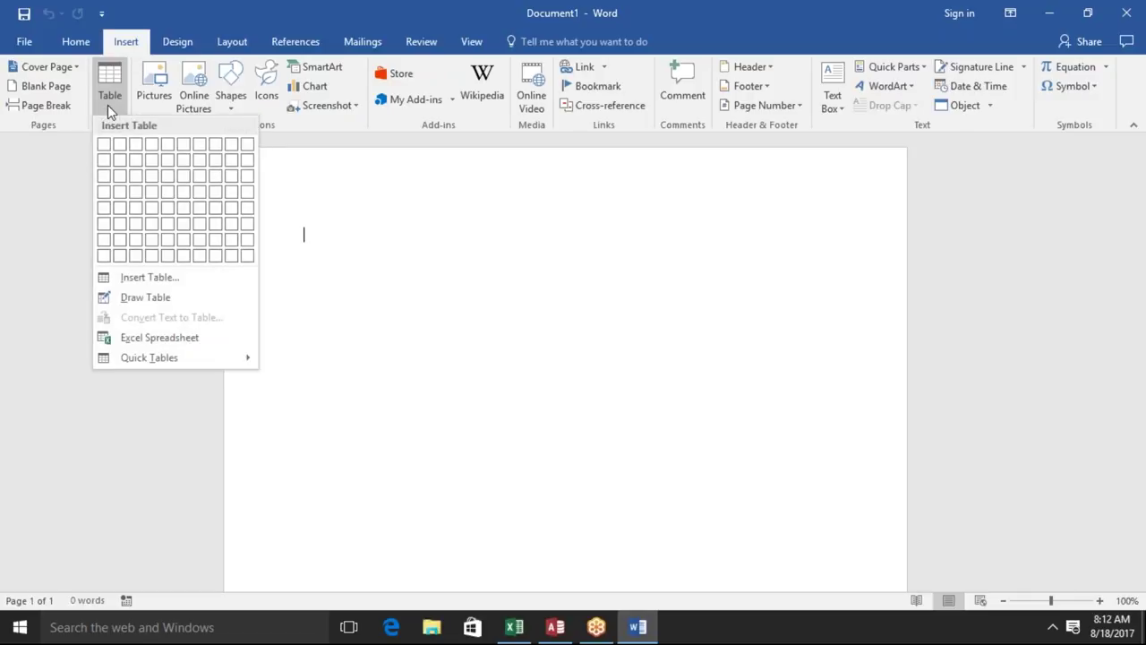
Insert a 4-column, 3-row table and browse its shading colours without applying any
click(154, 176)
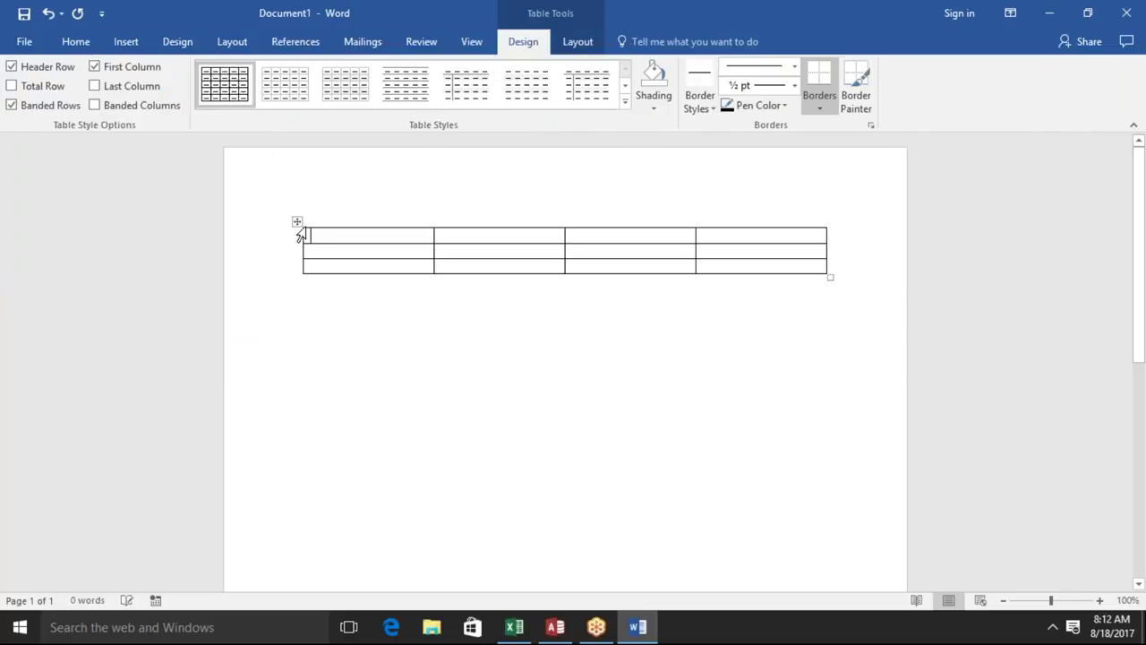
click(297, 222)
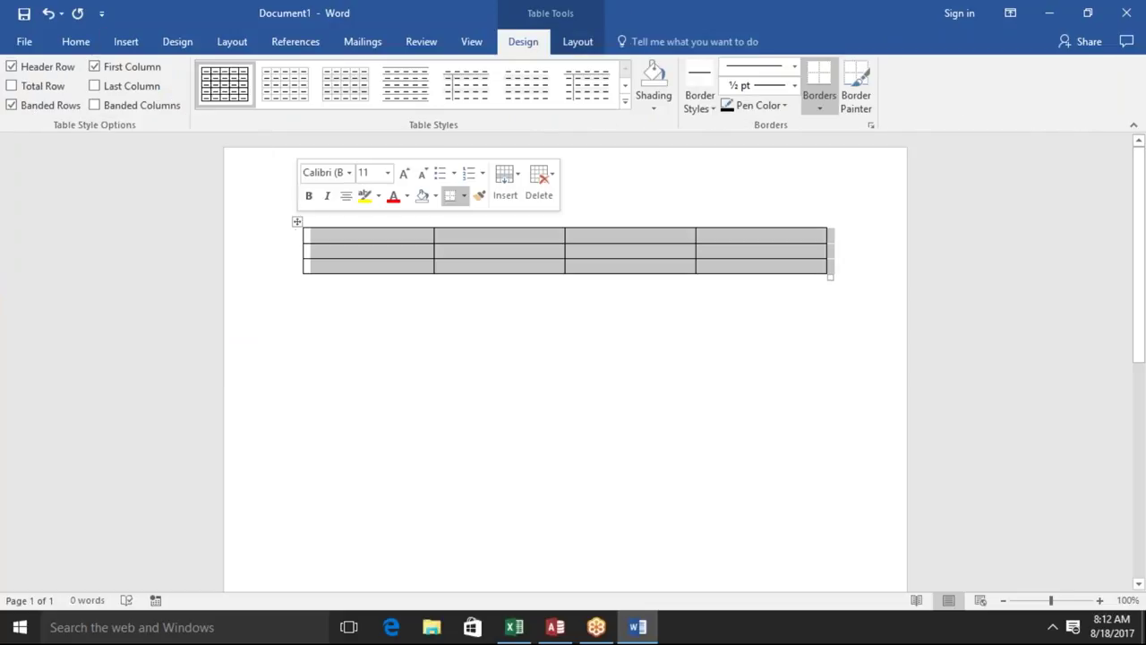
click(822, 108)
click(664, 104)
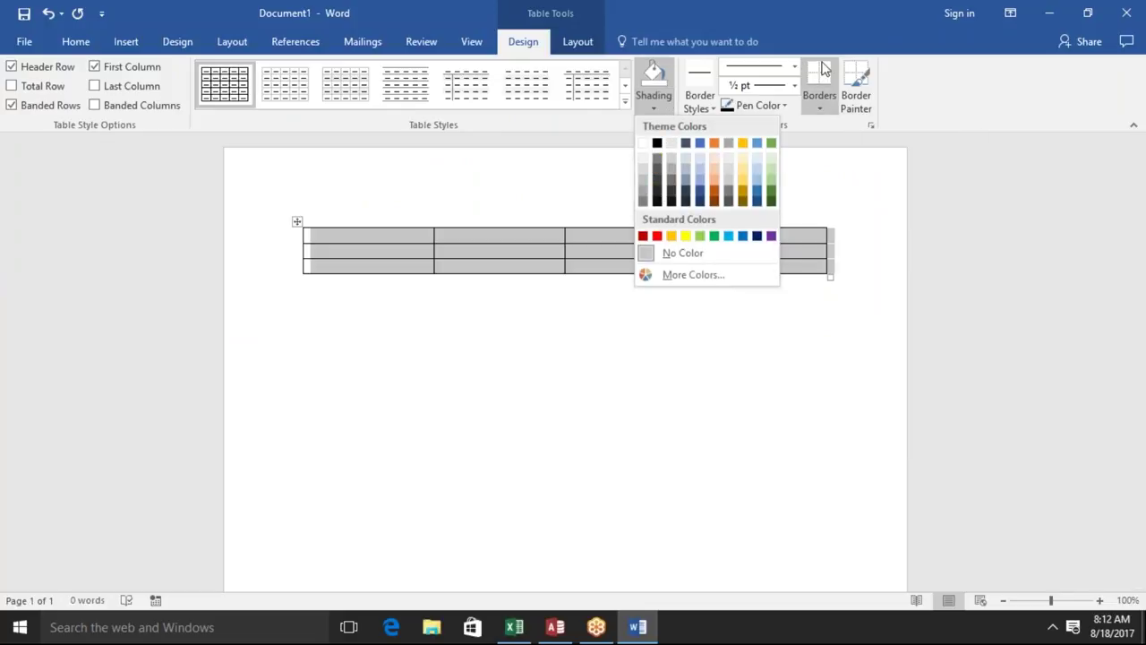
click(797, 119)
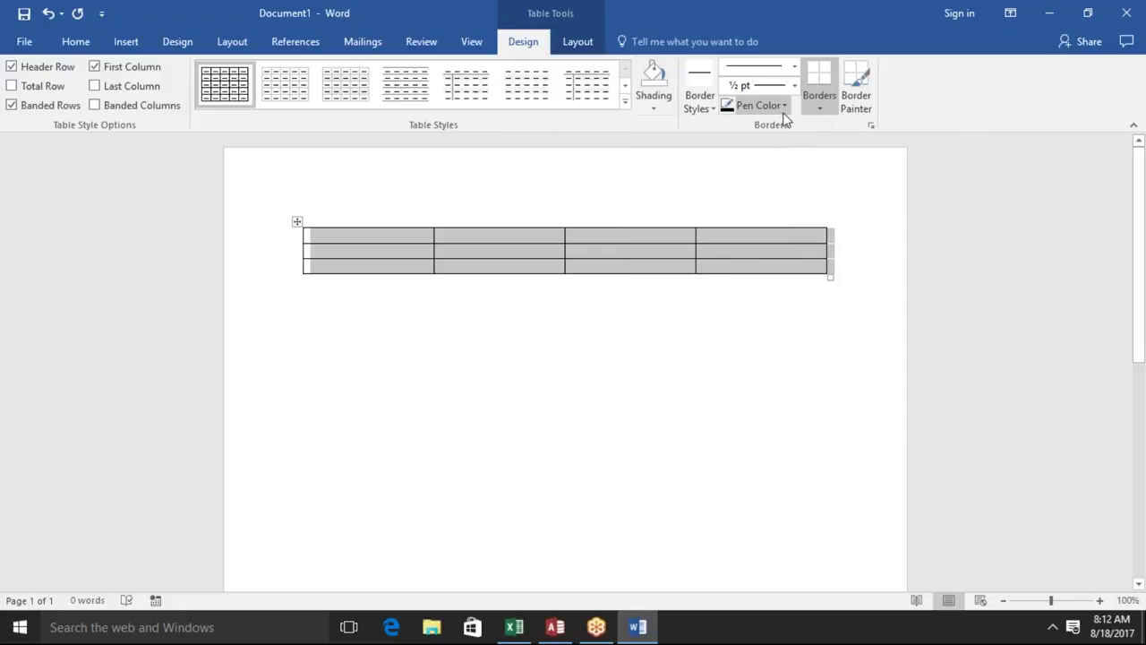
Paint a dark grey border along the table's top row
click(784, 107)
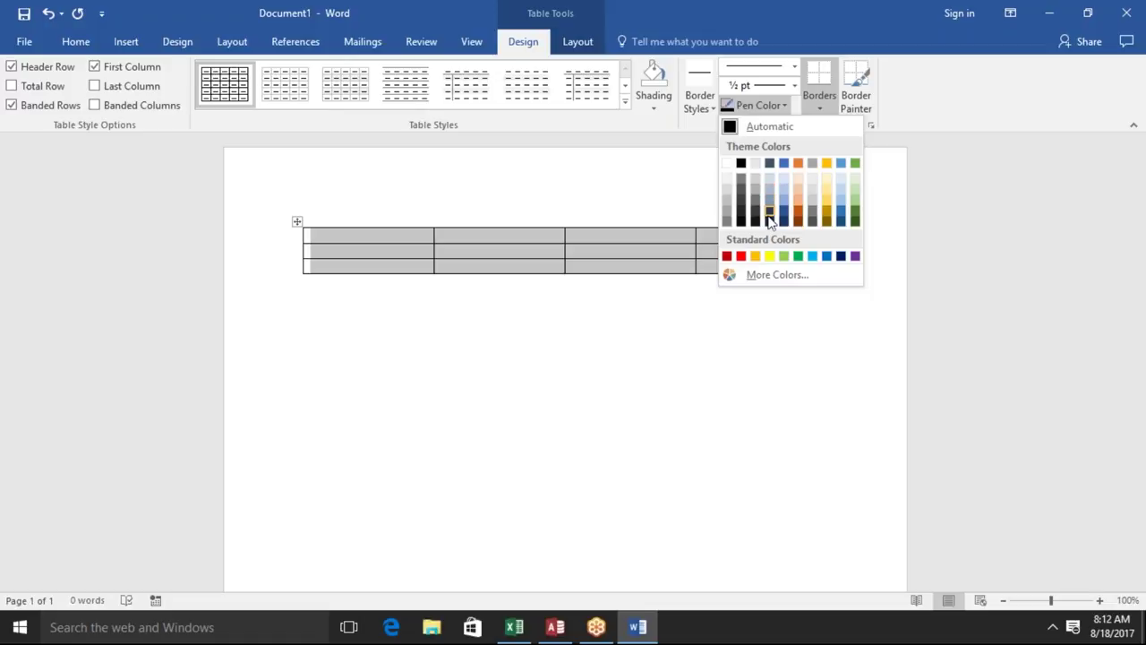
click(814, 215)
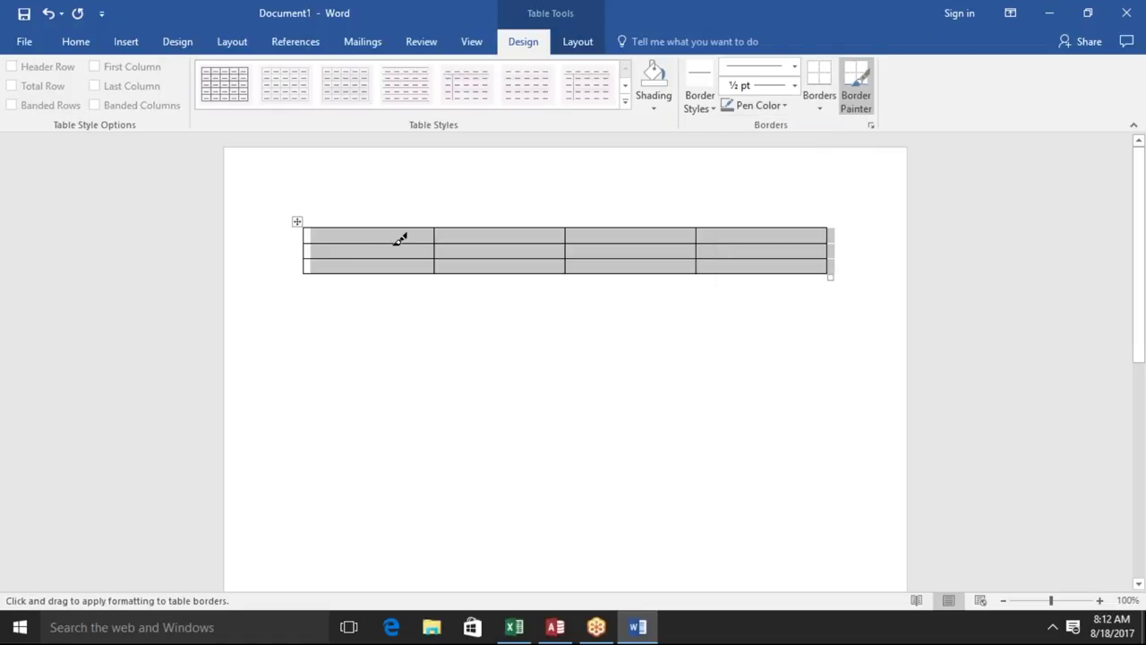
drag(367, 234, 770, 228)
key(Escape)
Reselect the table and choose the orange 1½ pt theme border style for the pen
click(632, 289)
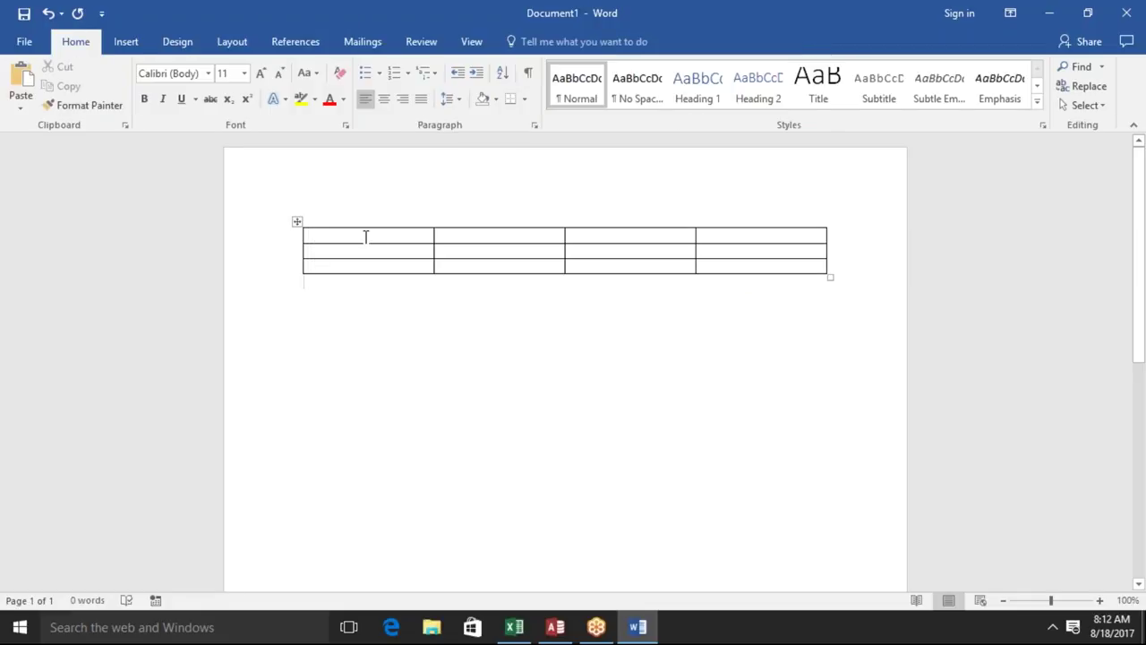
click(294, 220)
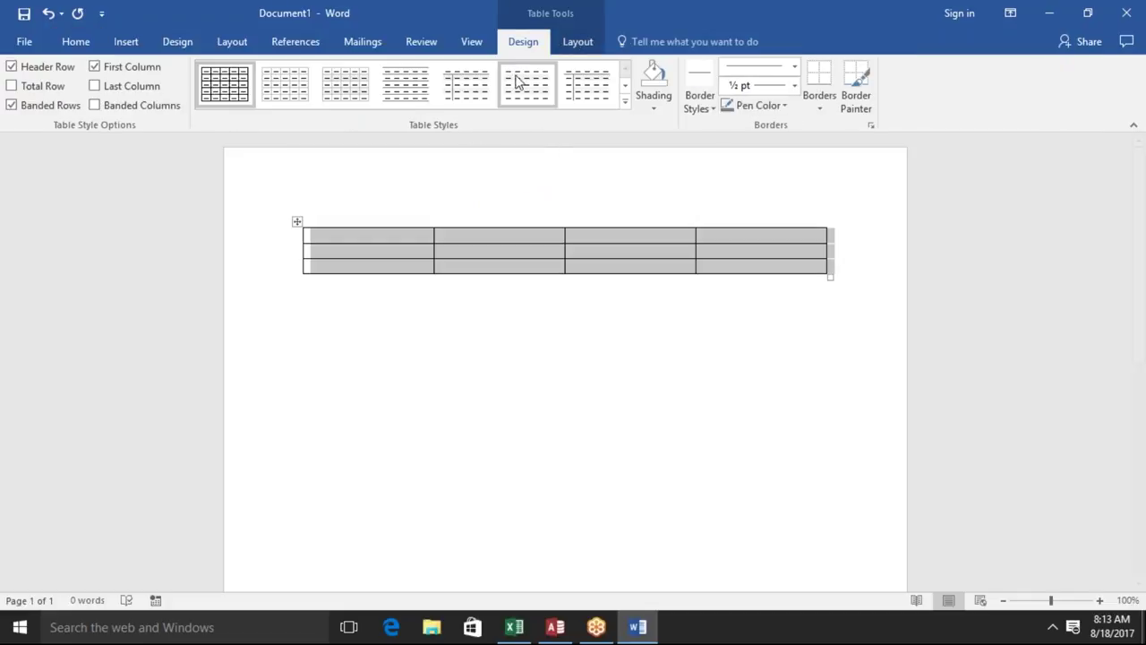
click(566, 43)
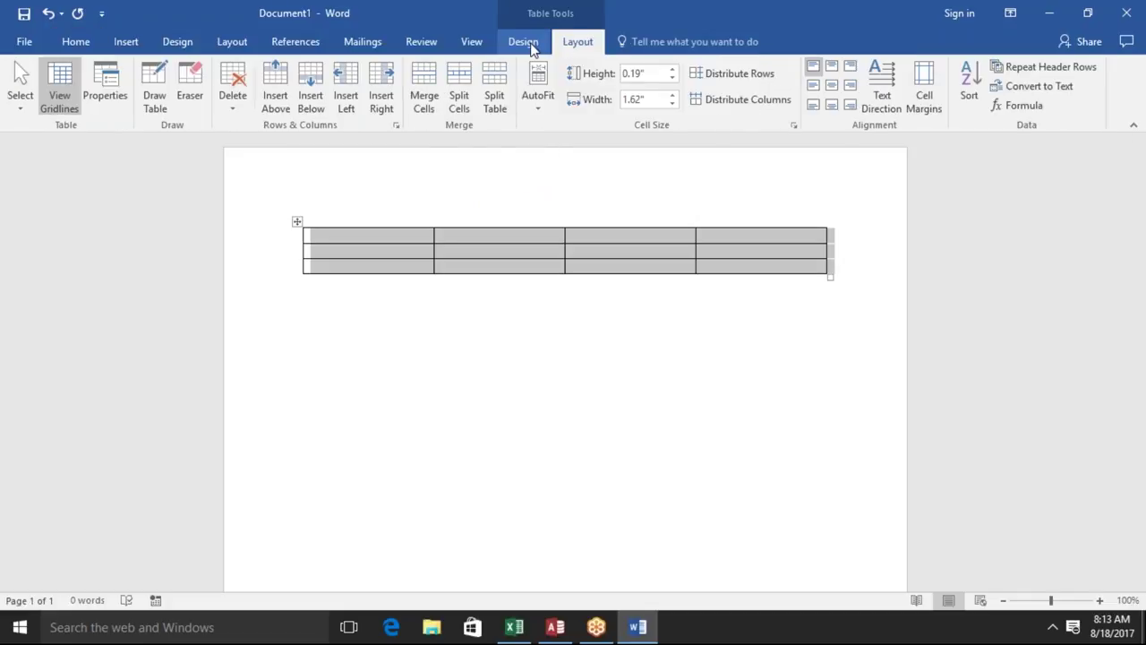
click(533, 43)
click(77, 43)
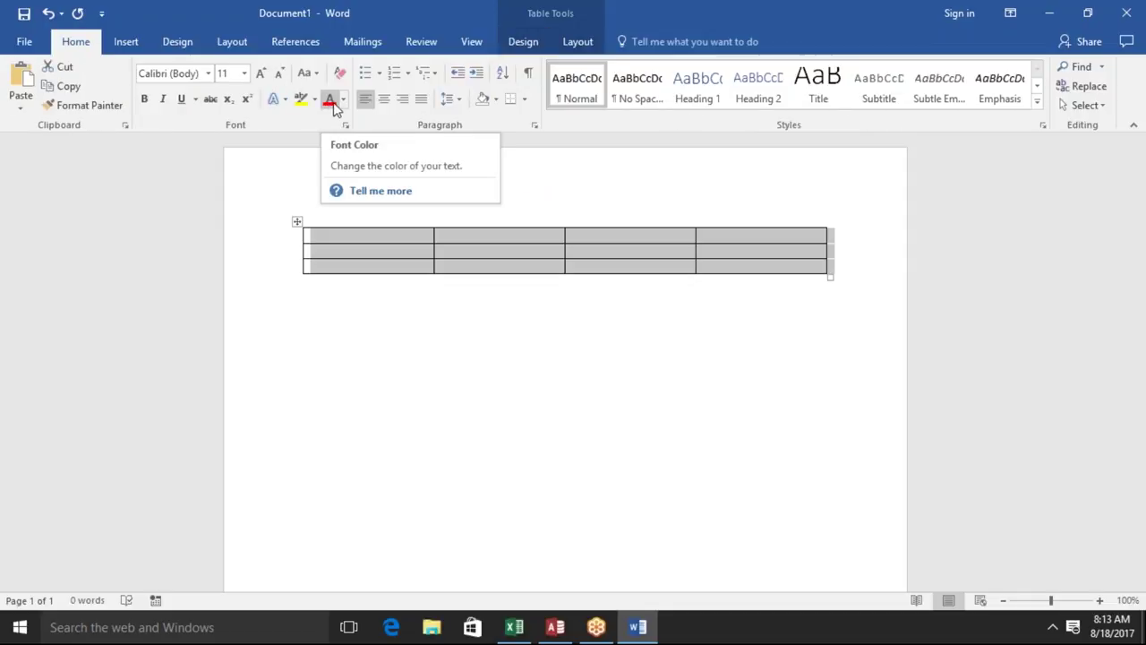
click(528, 43)
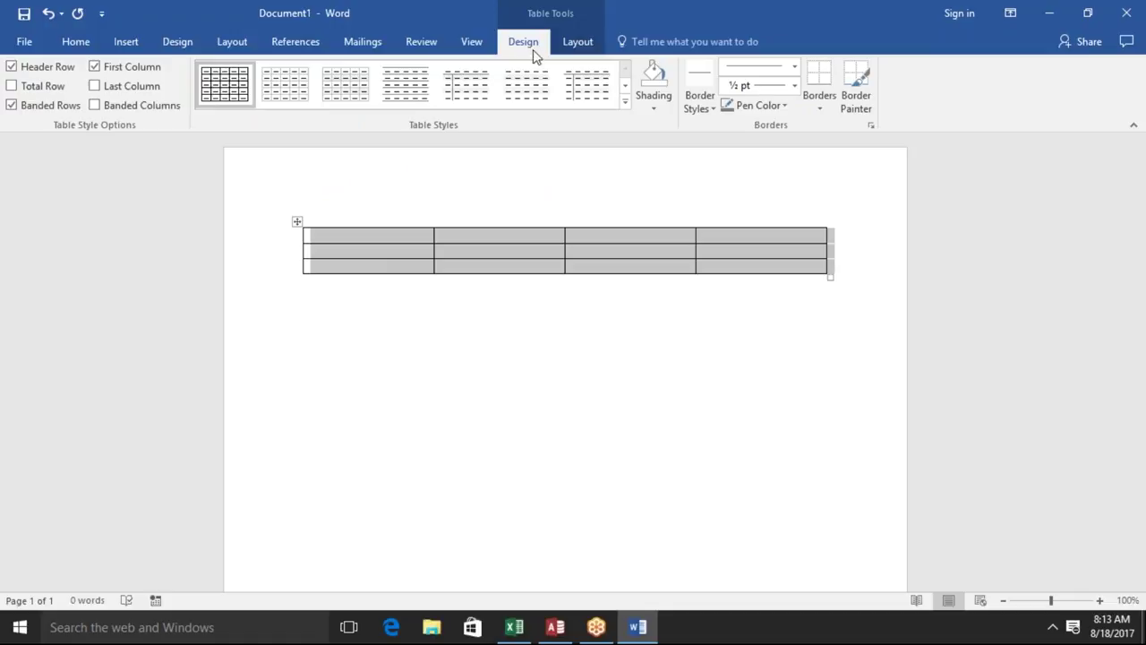
click(667, 109)
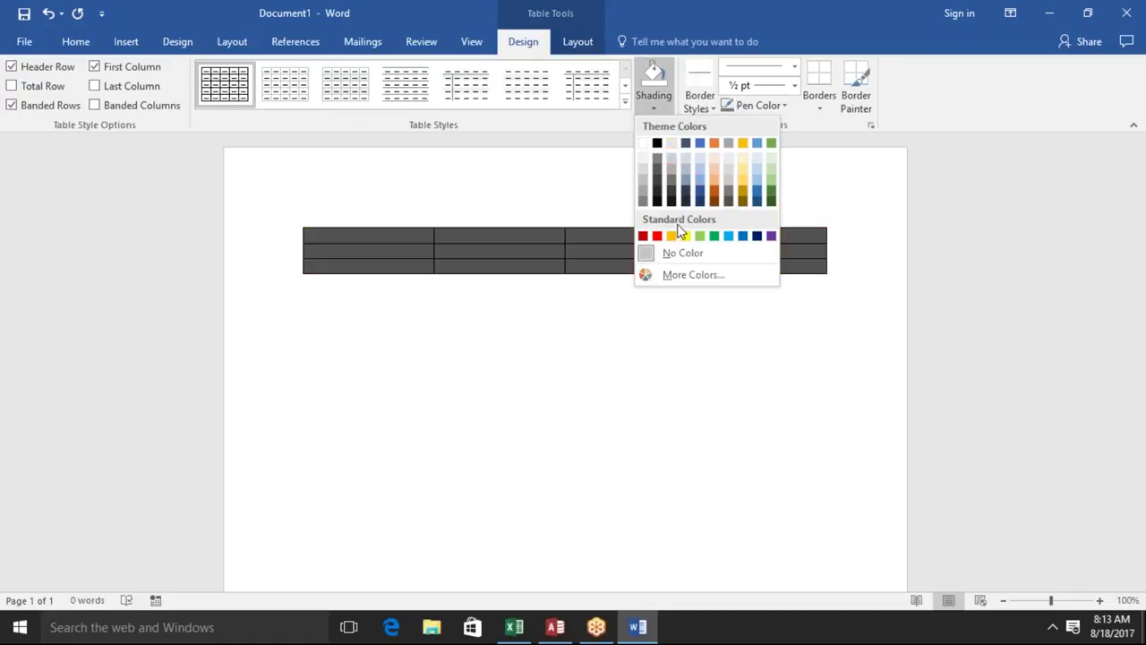
click(698, 106)
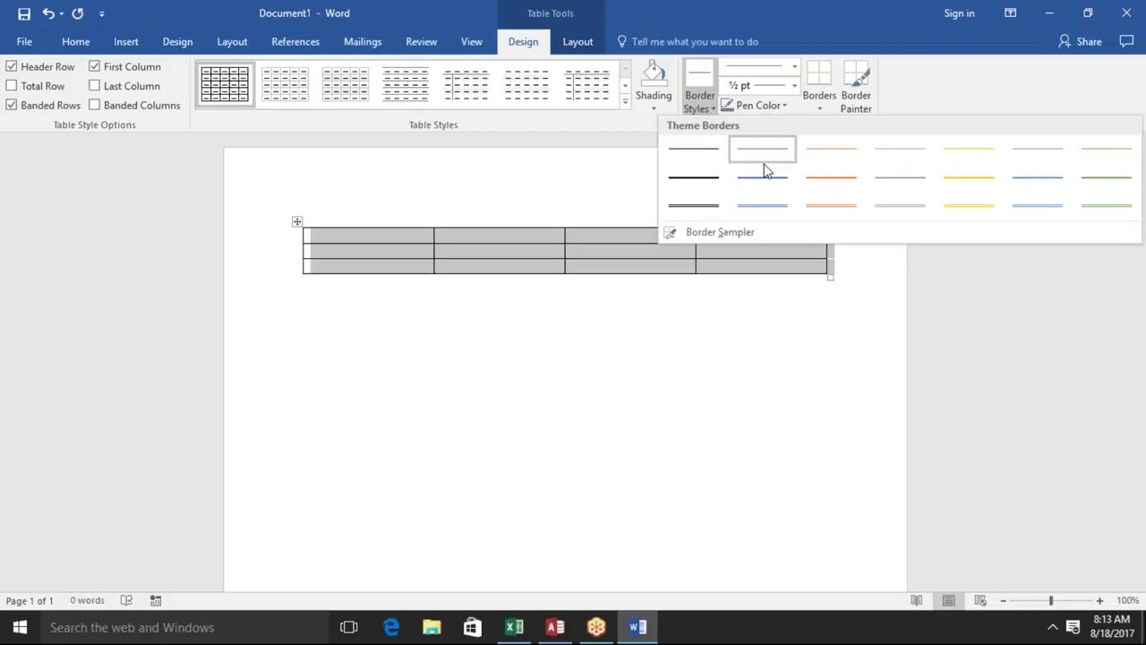
click(849, 188)
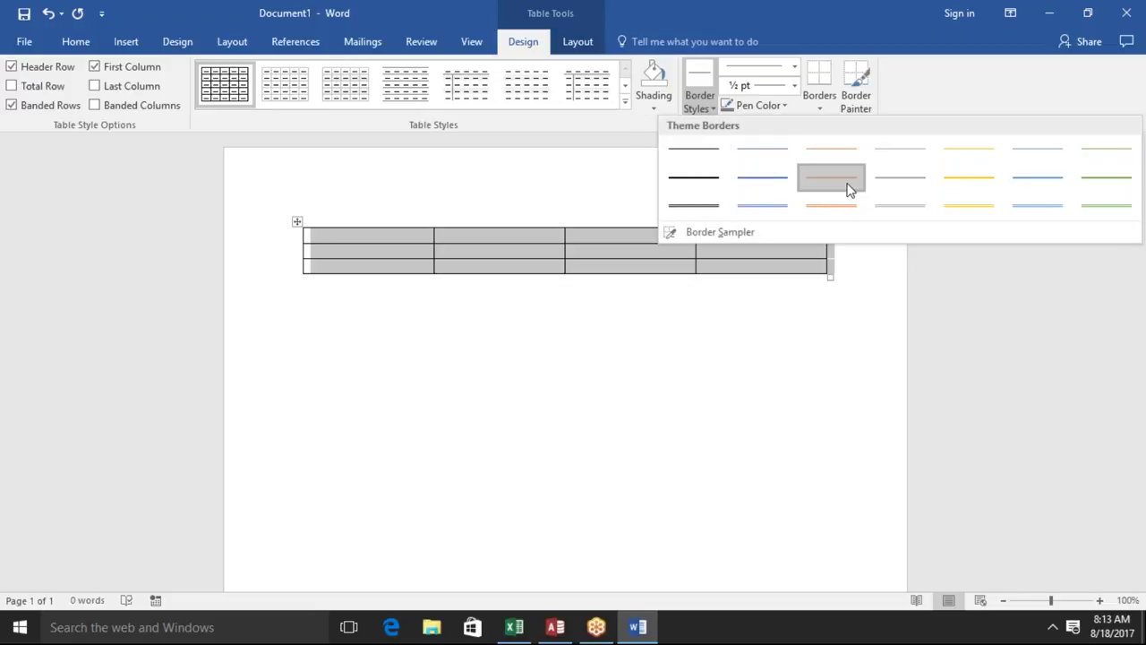
Paint red borders on the table's inner row line and left edge, then enter the page header
click(785, 105)
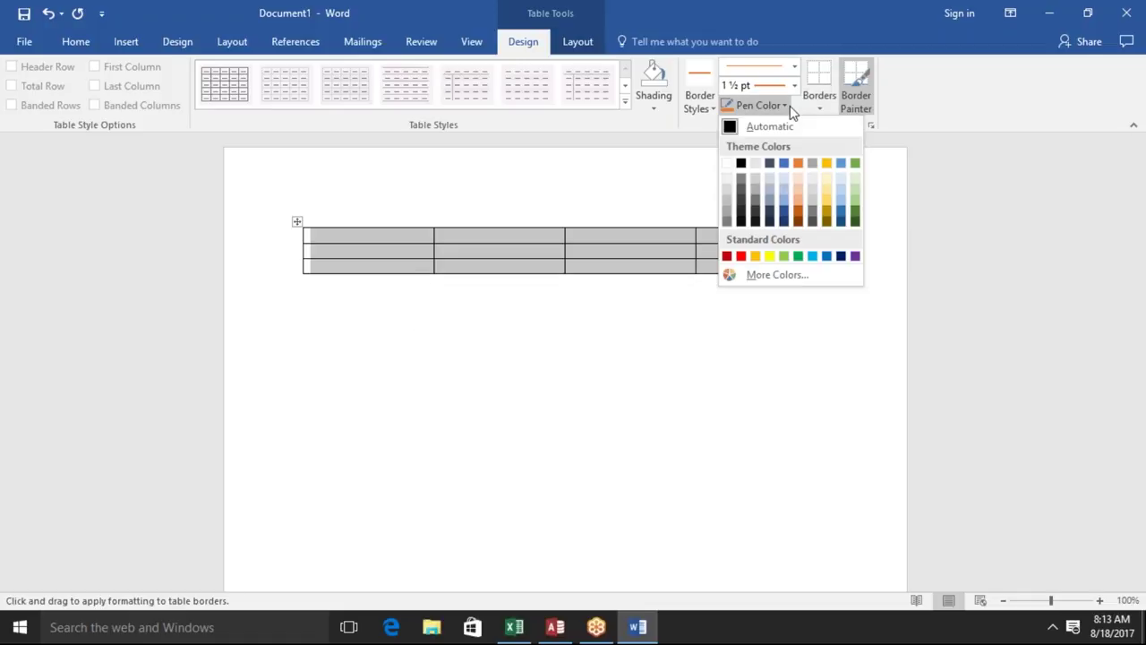
click(740, 256)
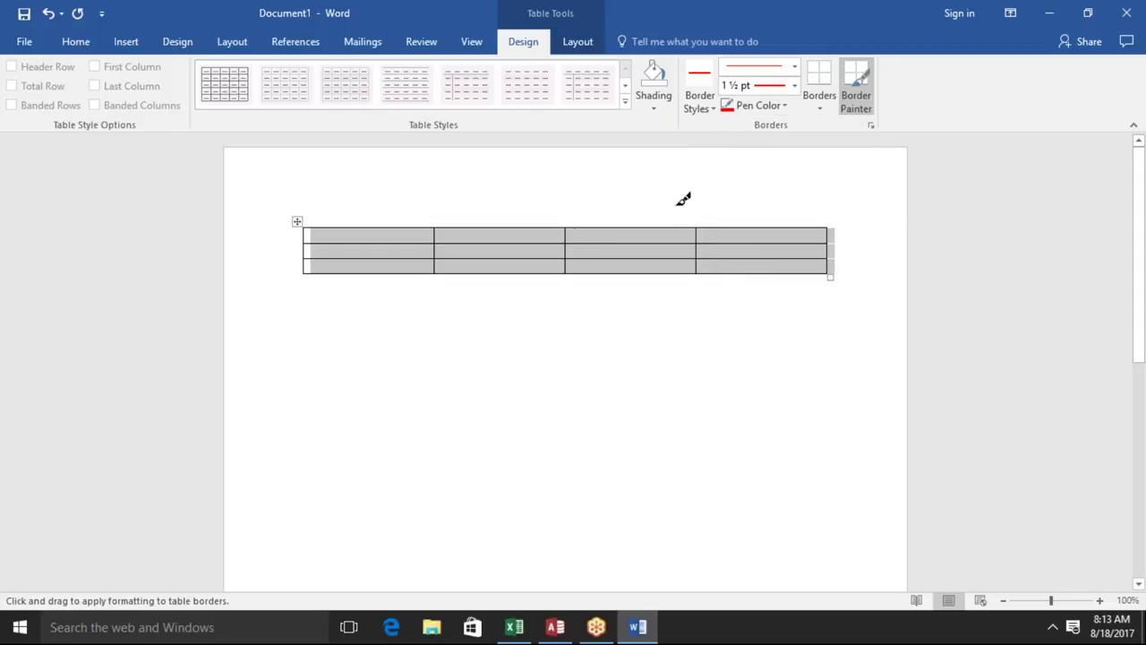
drag(384, 234, 772, 231)
drag(298, 228, 307, 273)
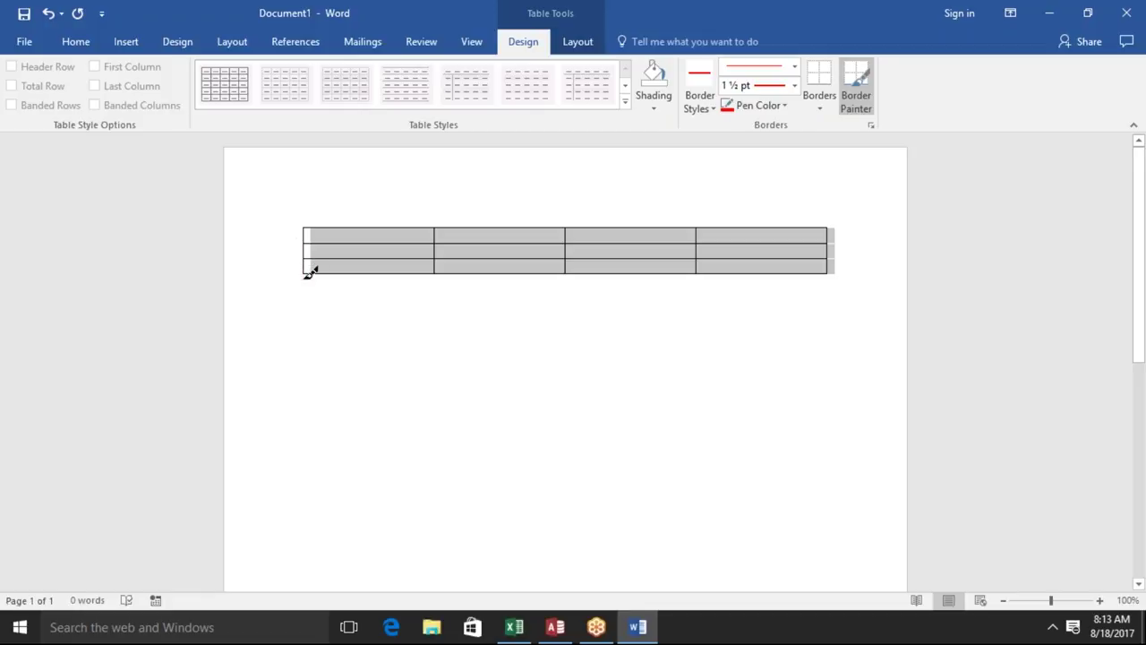
double_click(356, 193)
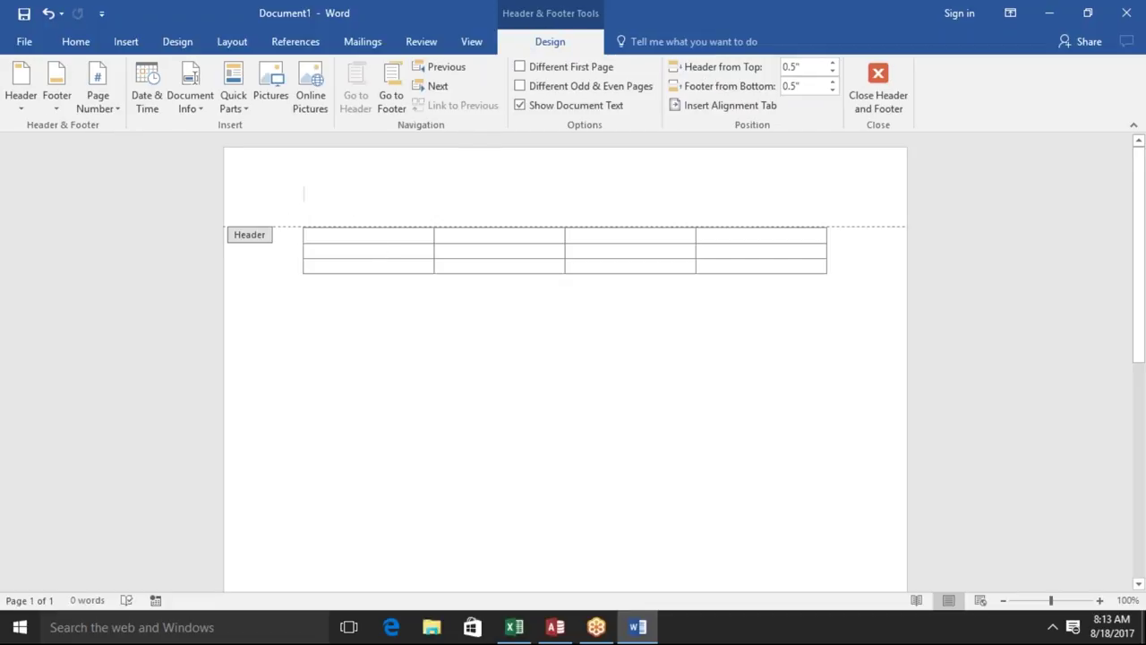
Leave the header, undo the last table change, and delete the whole table
double_click(387, 404)
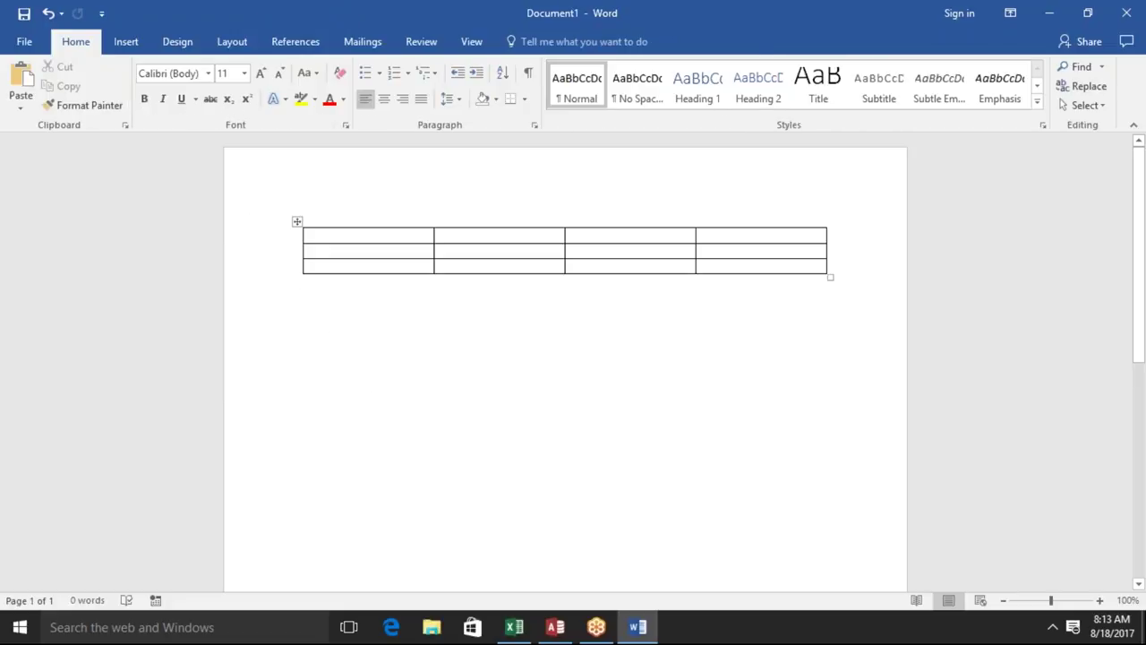
click(296, 221)
key(ctrl+z)
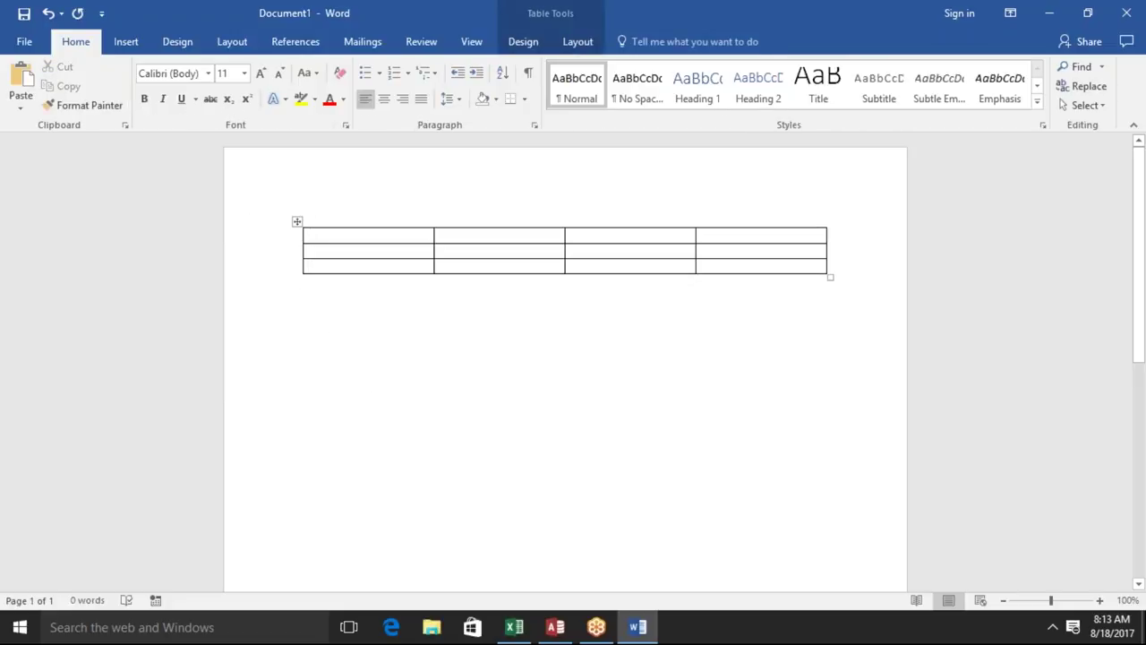
click(297, 222)
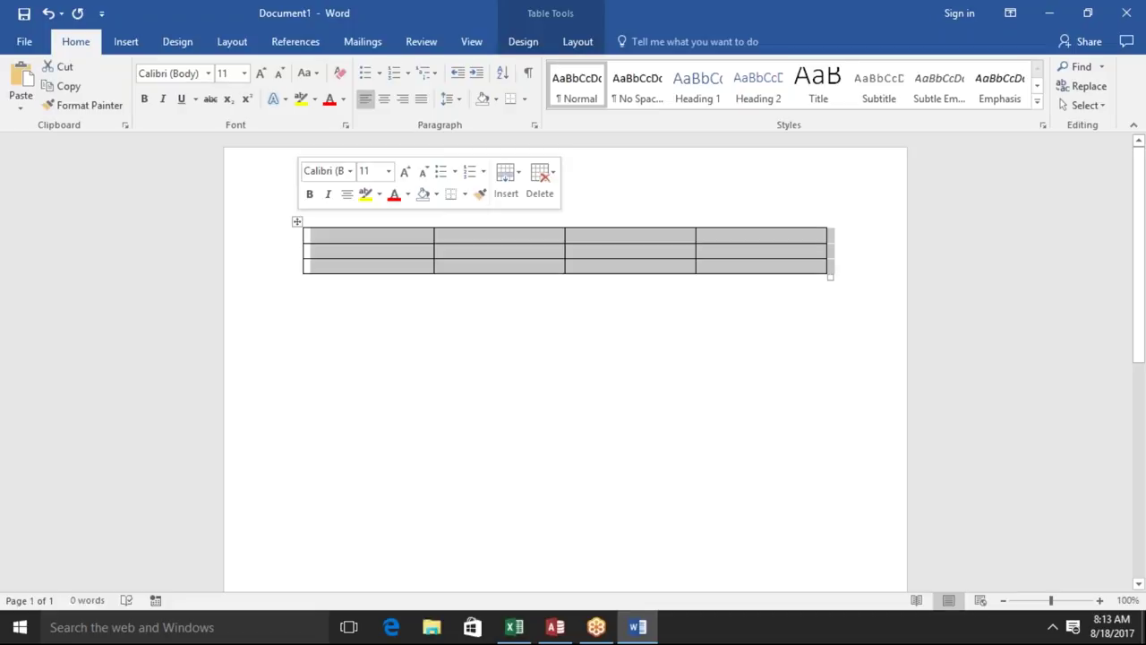
key(BackSpace)
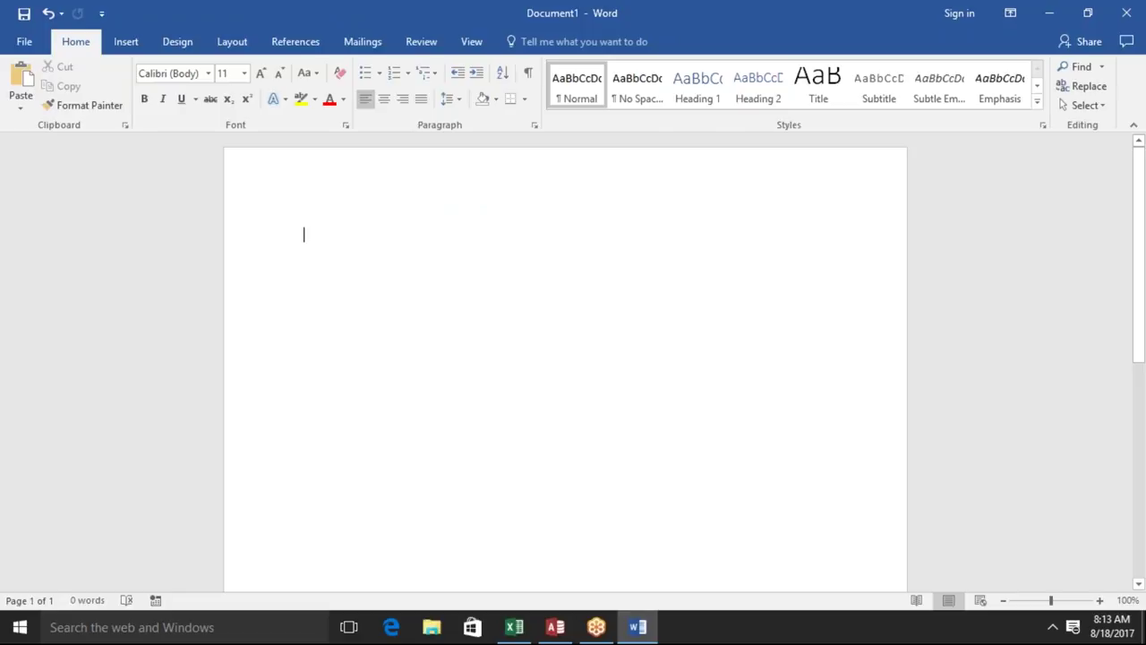
click(139, 44)
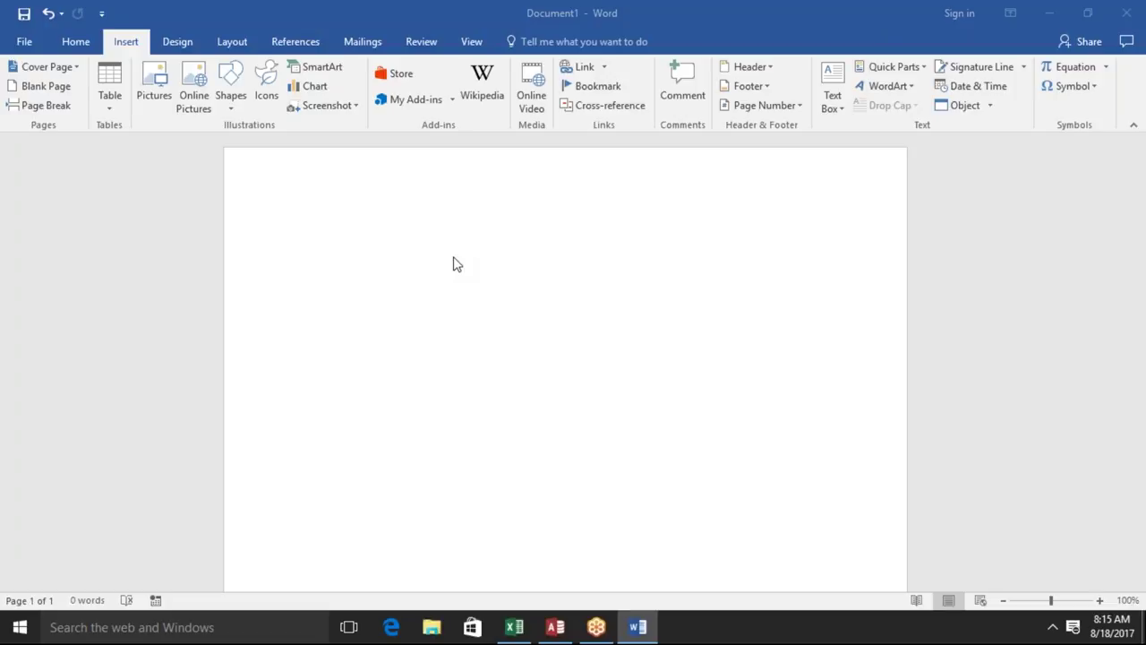
Bring up the Windows Start menu over the blank document
click(19, 629)
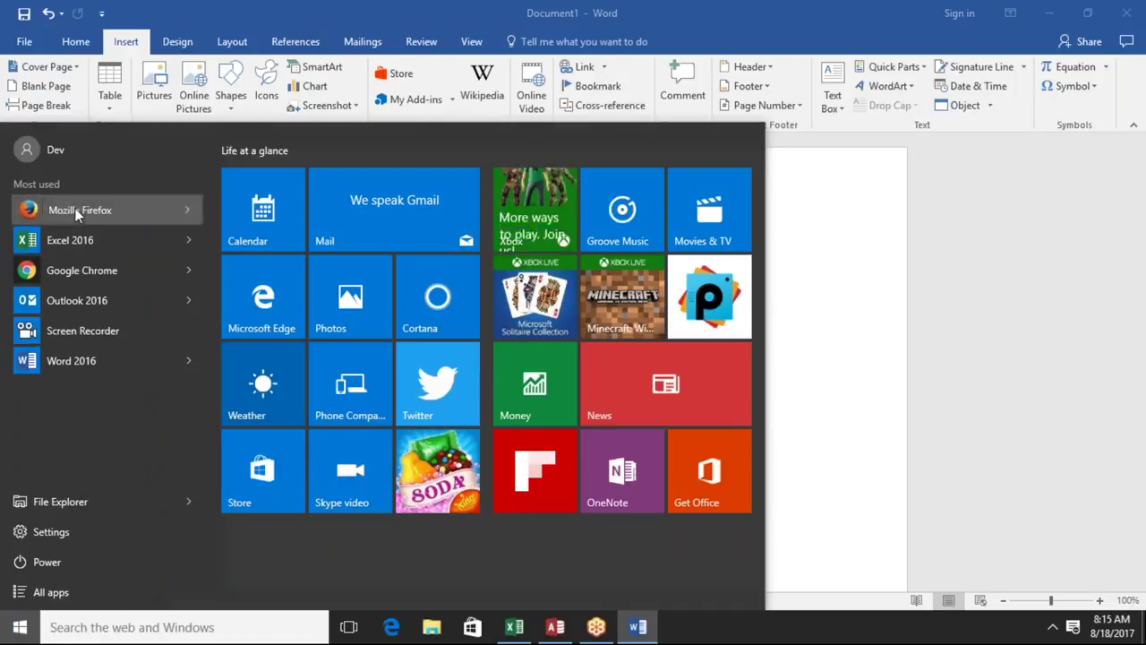
Launch Firefox, go to Google, and search for 'word 2016'
click(78, 211)
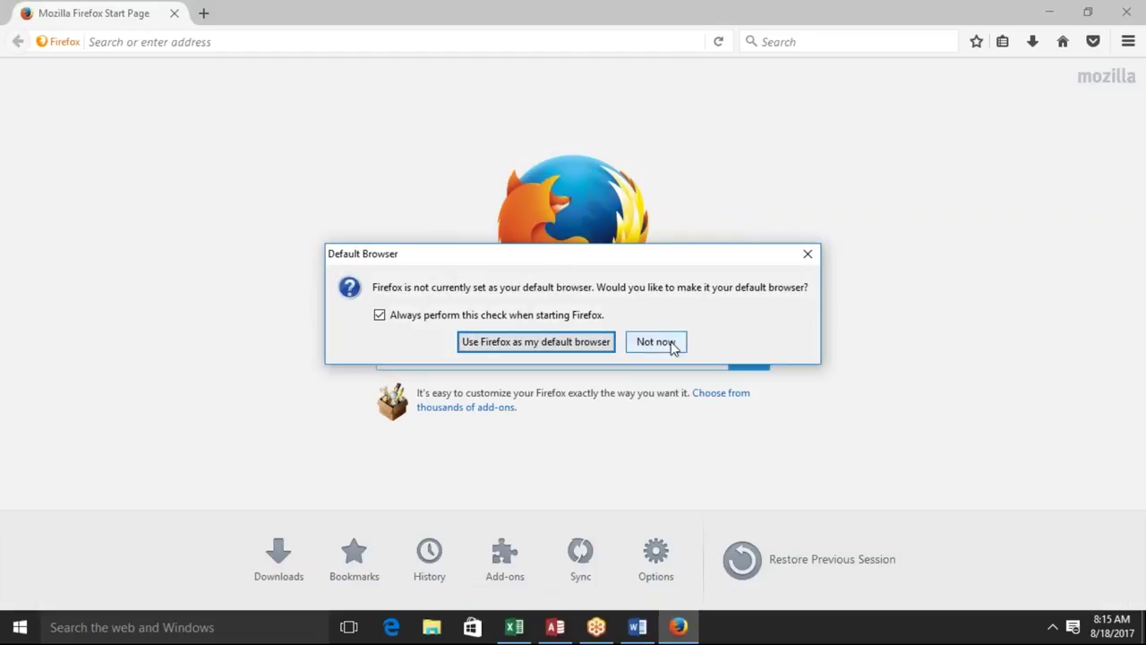
click(672, 347)
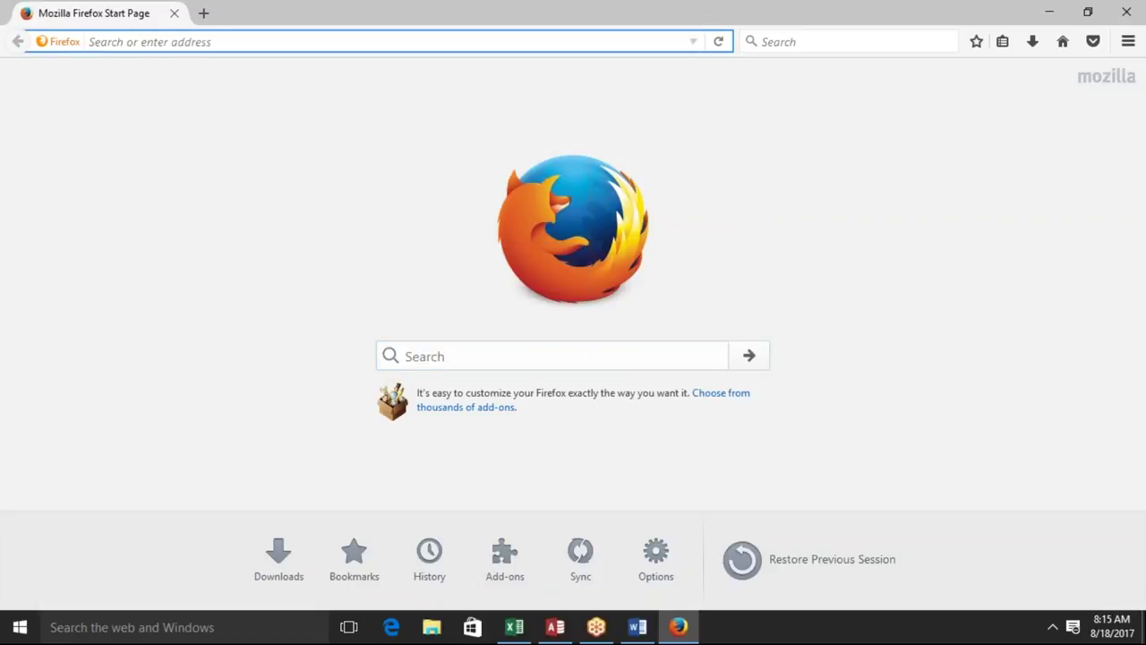
text(goo)
key(Return)
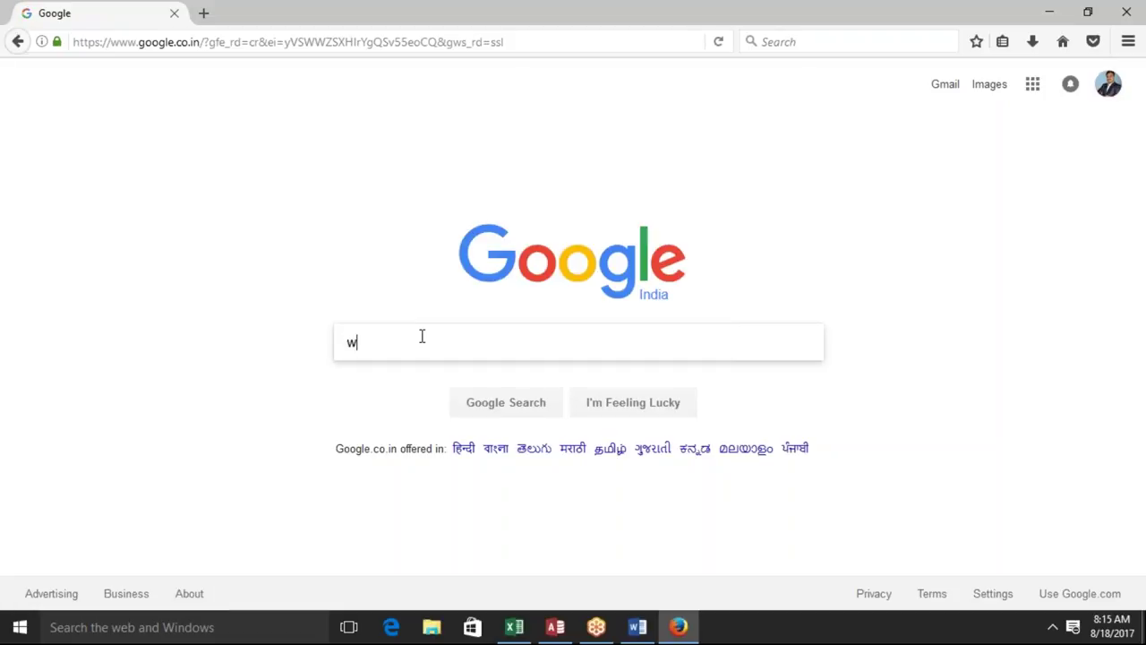
text(word)
text(2016)
key(Return)
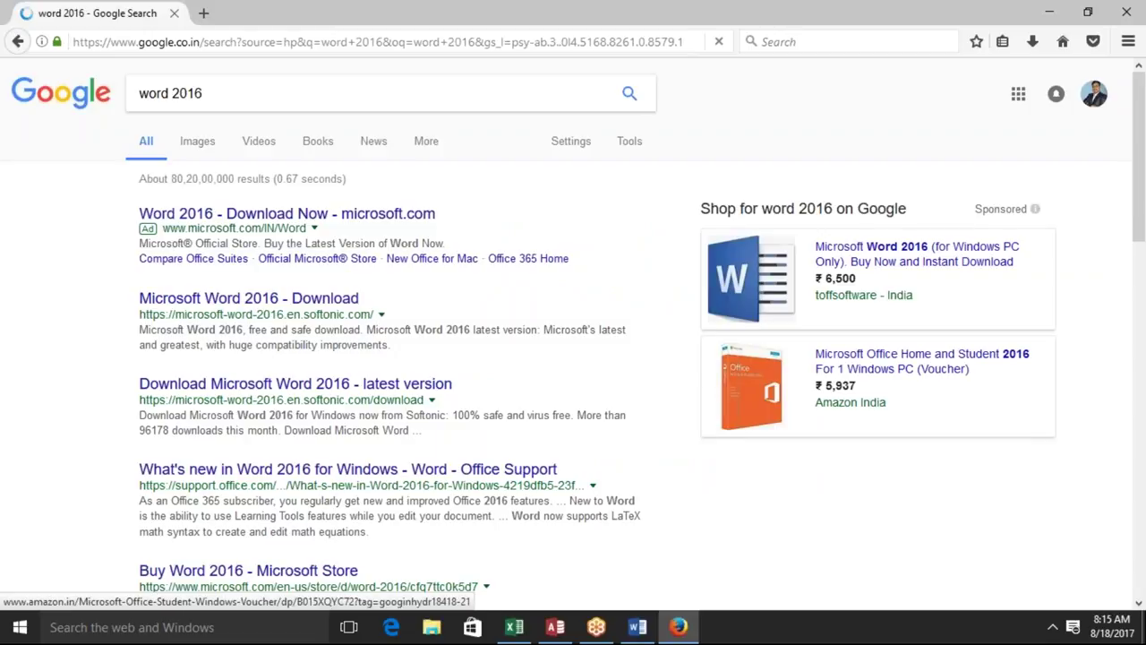
Copy the Word 2016 logo image from Google Images and return to Word
click(213, 149)
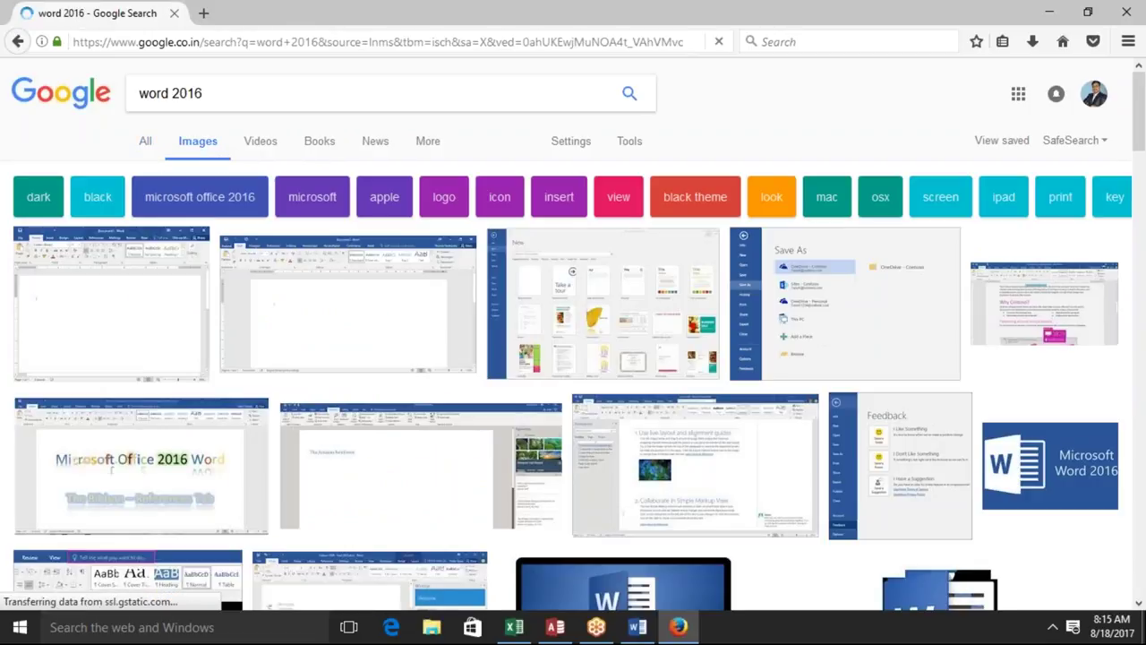
click(1049, 484)
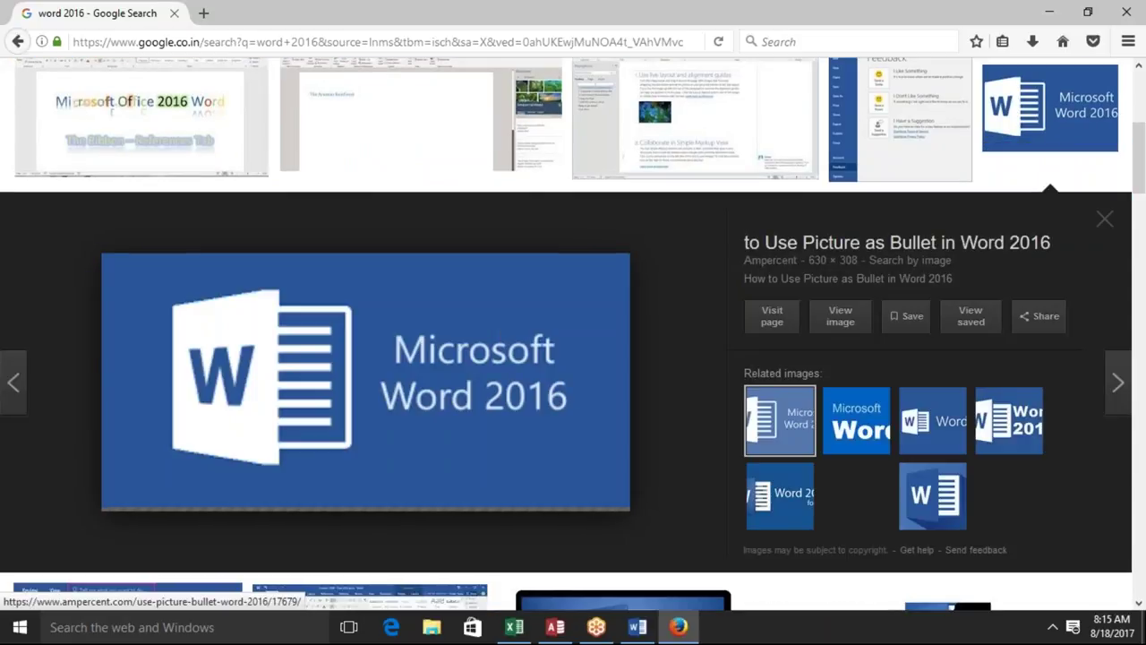
right_click(270, 442)
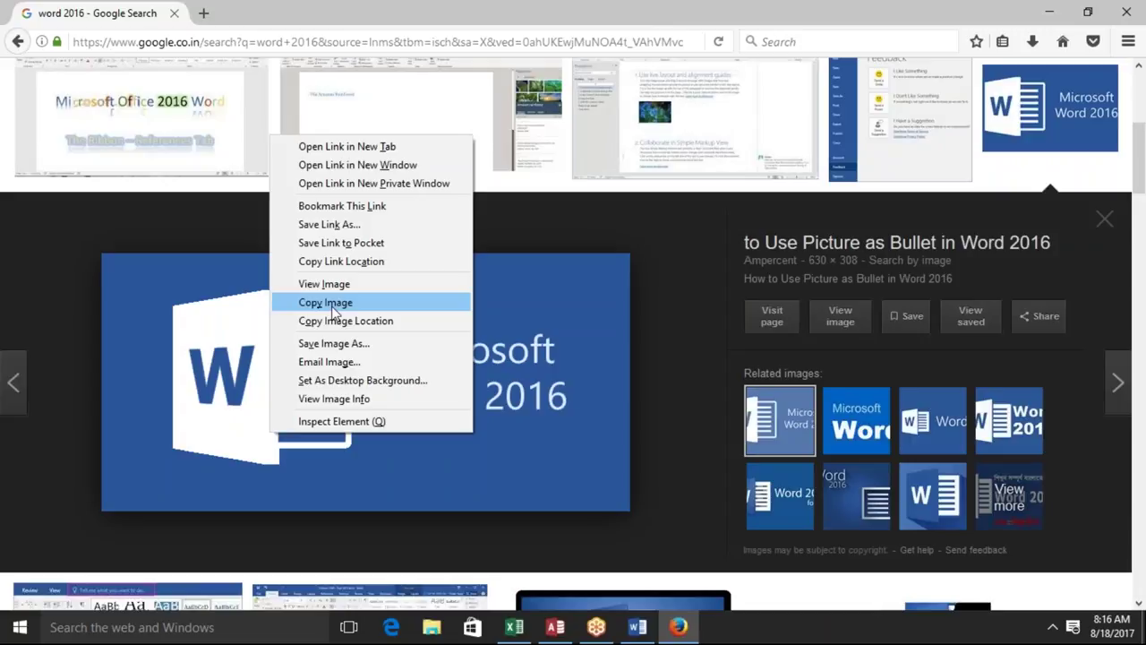
click(332, 307)
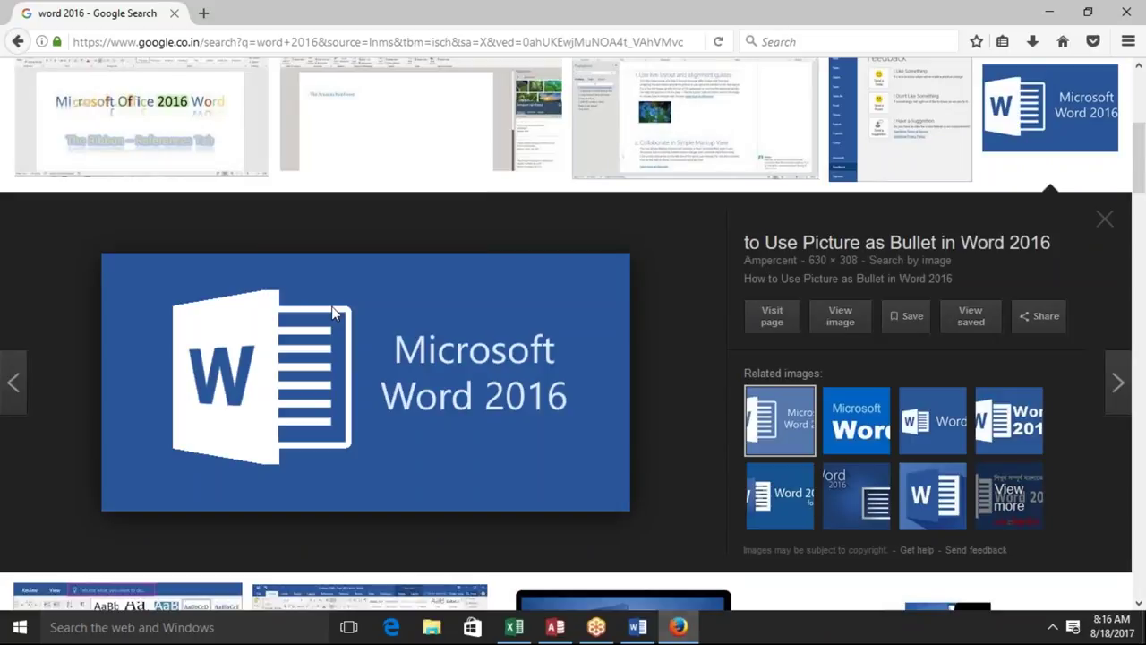
click(644, 631)
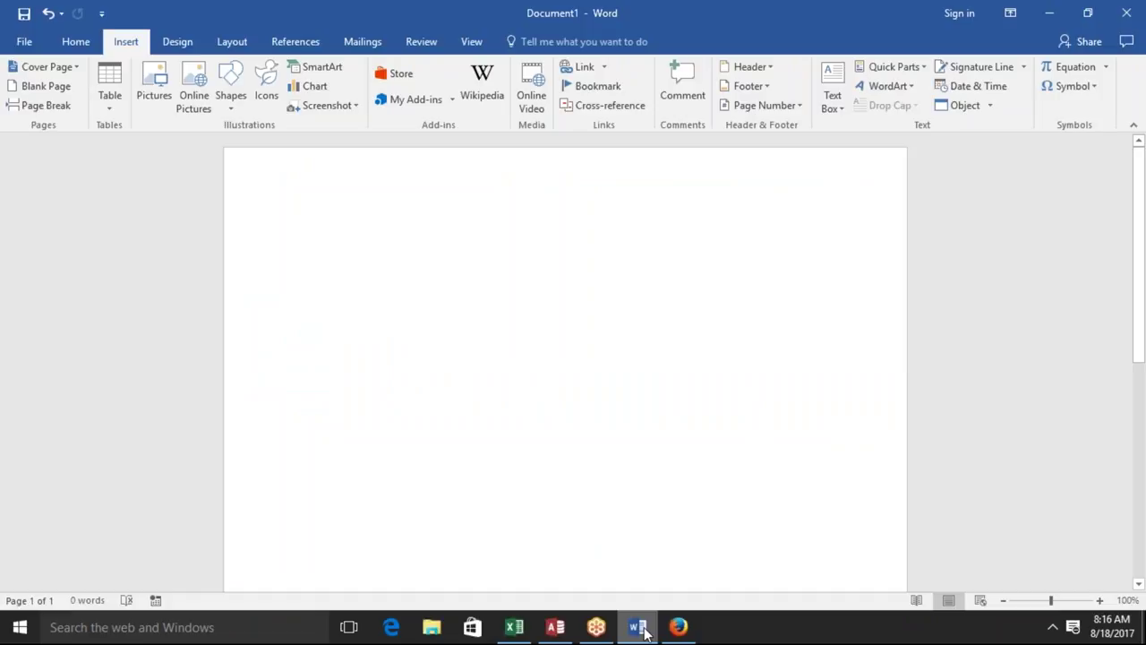
Paste the Word 2016 logo, delete it again, and bring up the Start menu
key(ctrl+v)
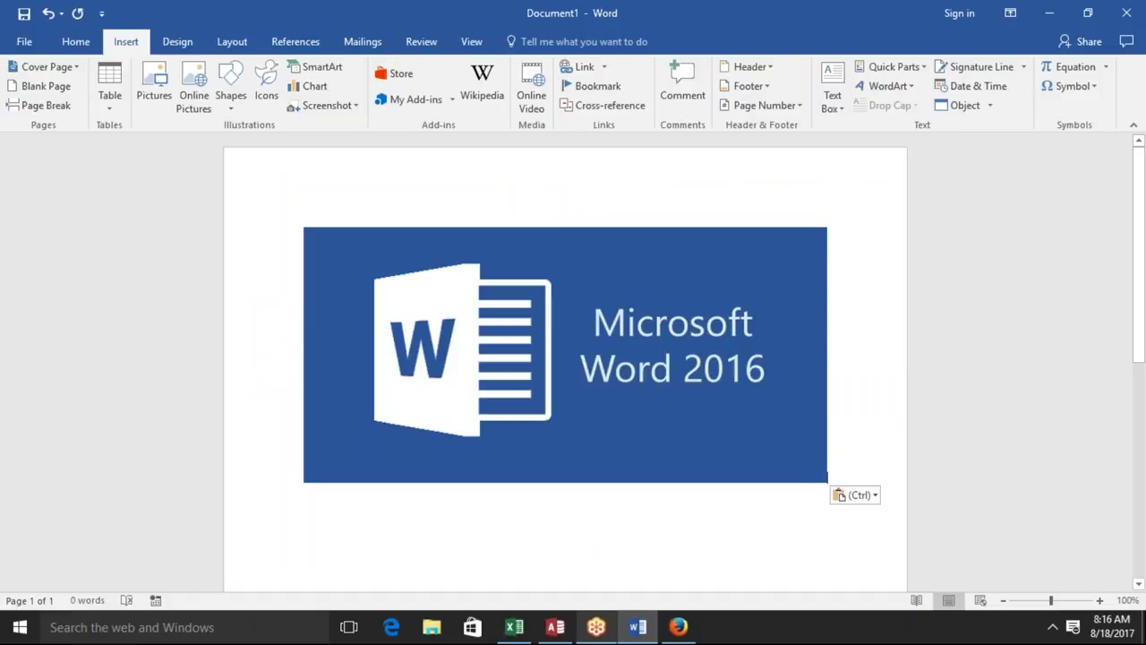
key(shift+Left)
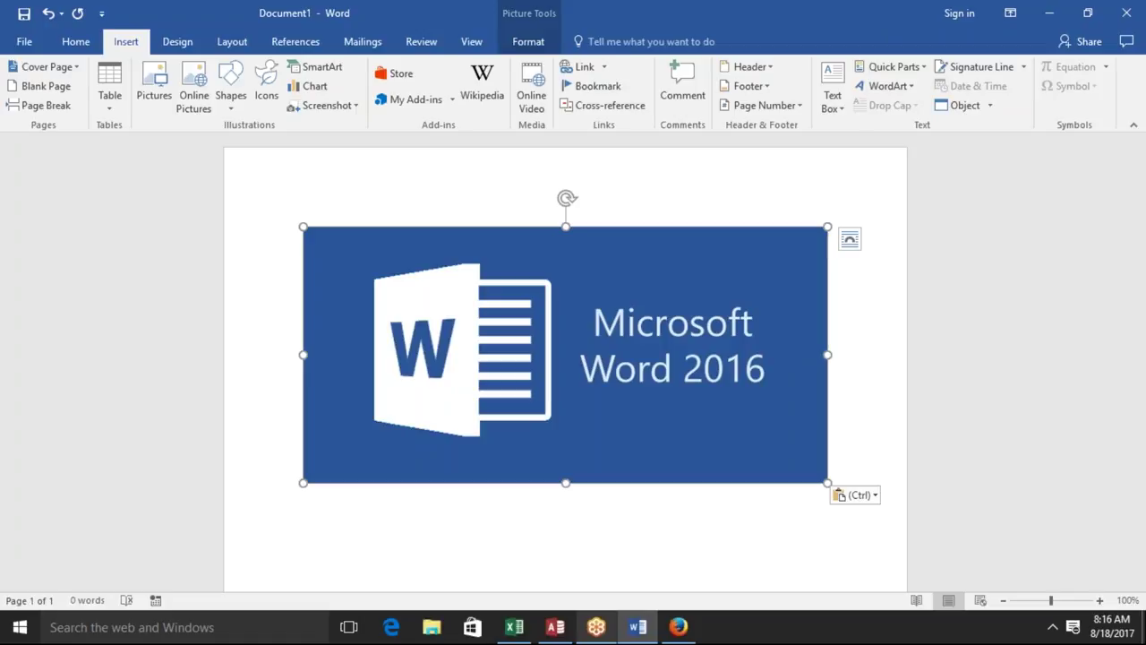
key(Delete)
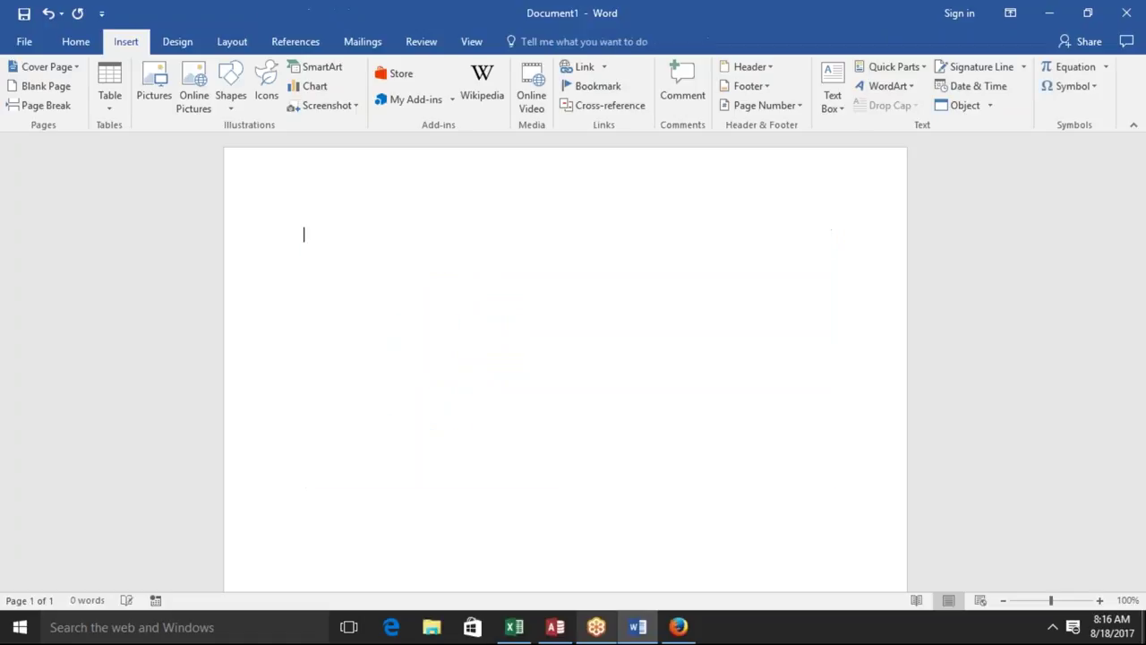
key(super)
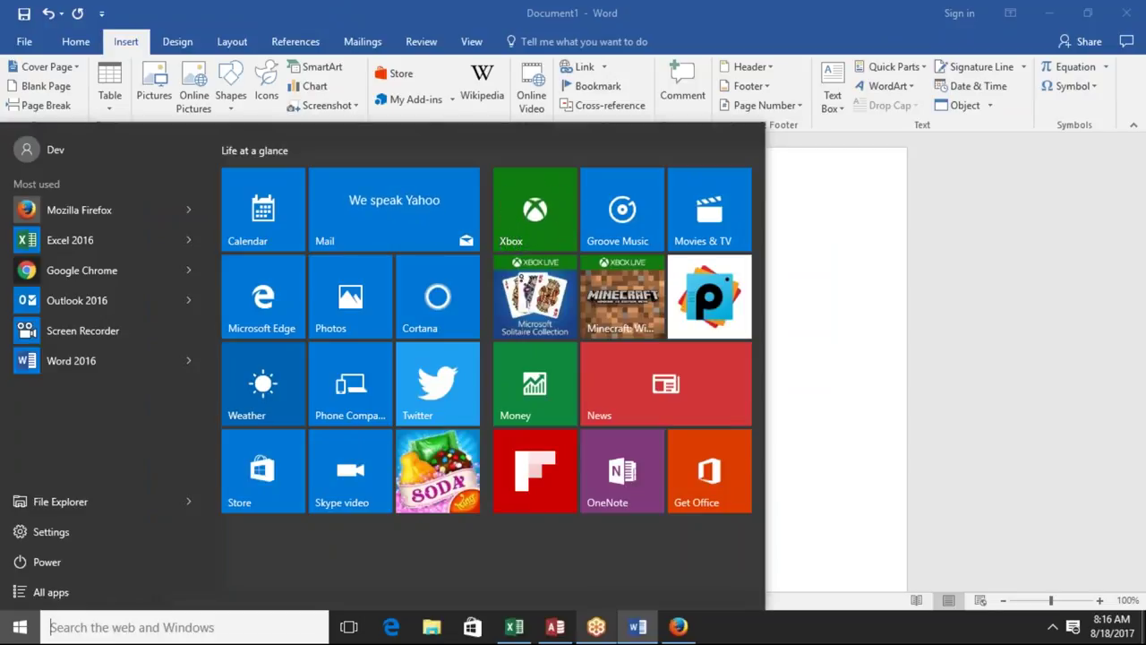
Launch Paint from Start search, paste the copied Word 2016 logo onto its canvas, and return to Word
text(p)
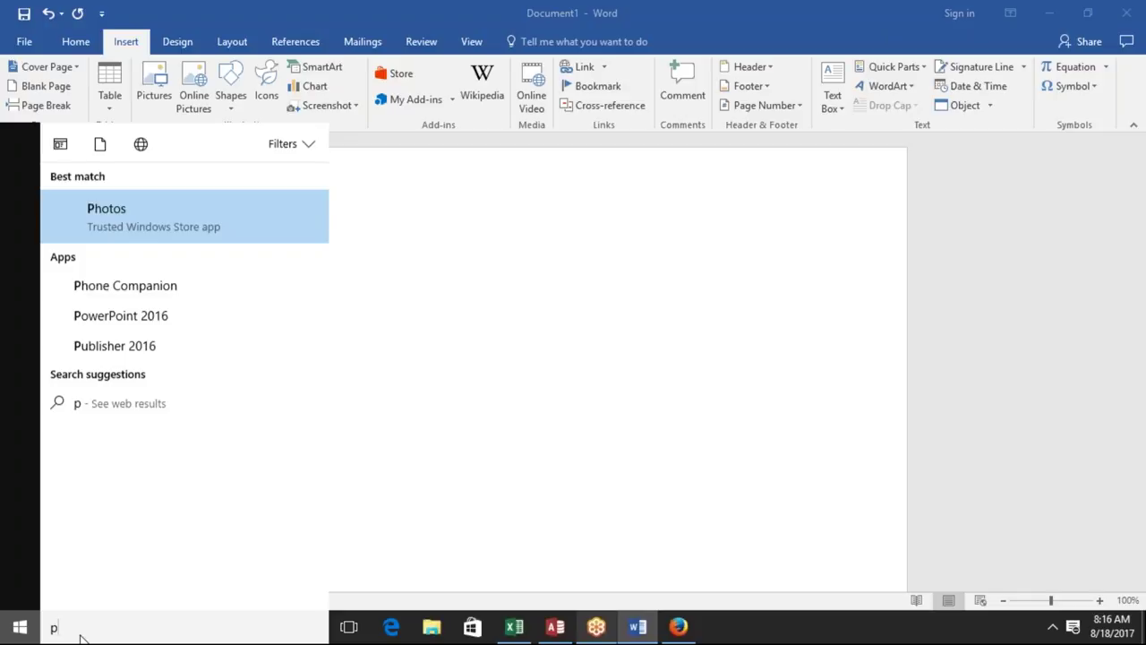
click(19, 628)
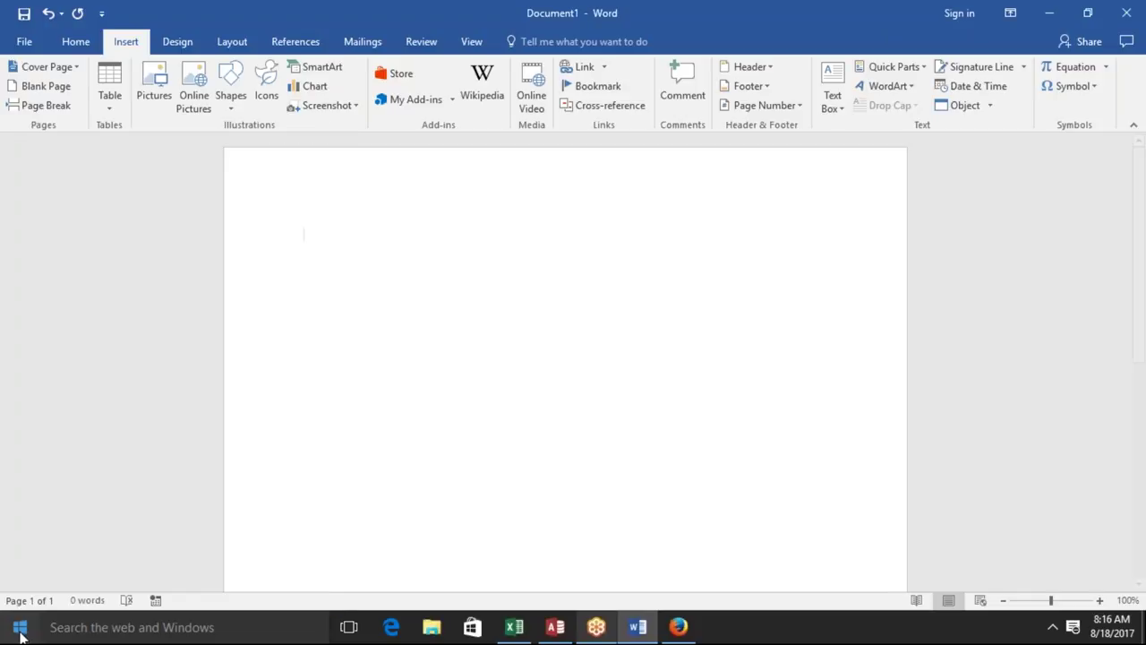
click(20, 628)
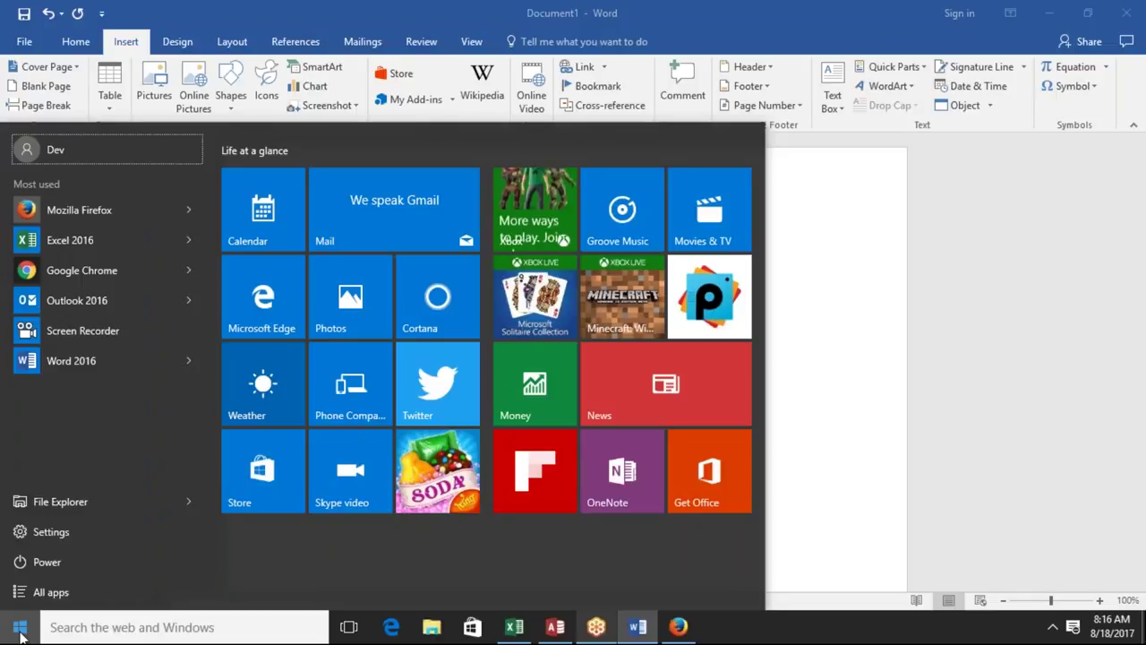
text(pa)
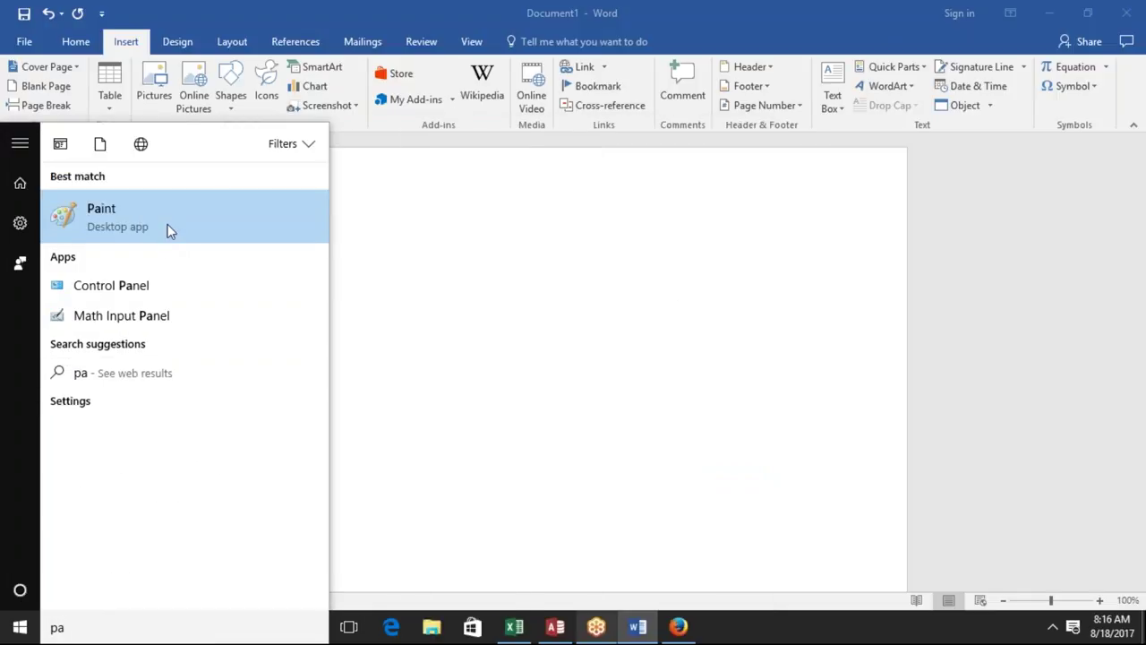
click(167, 224)
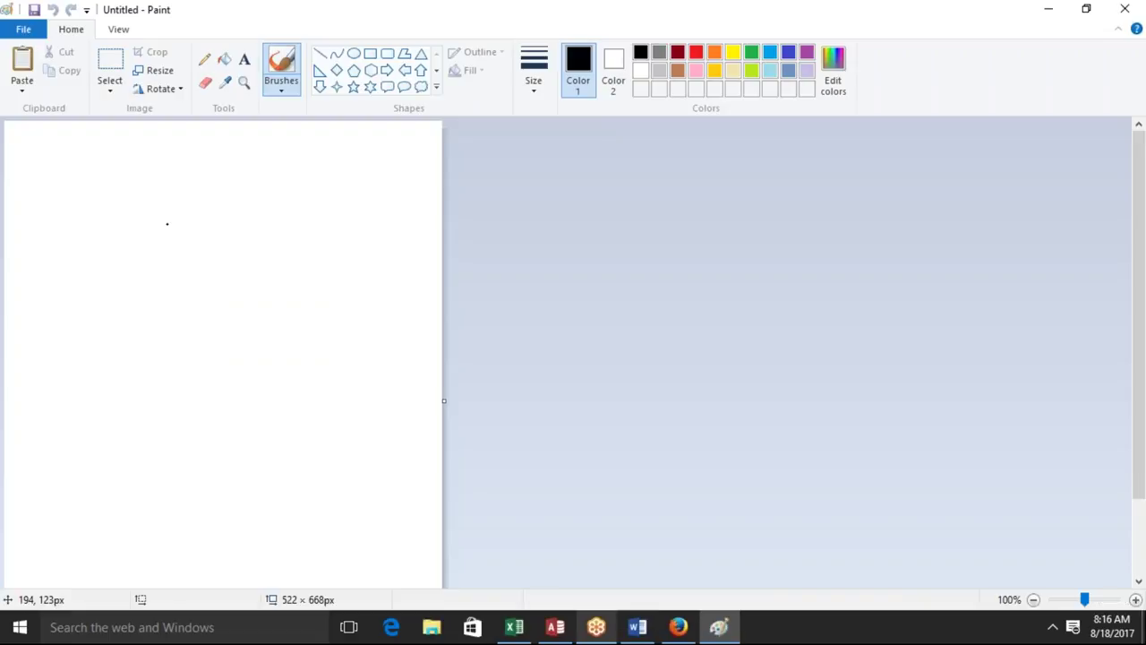
key(ctrl+v)
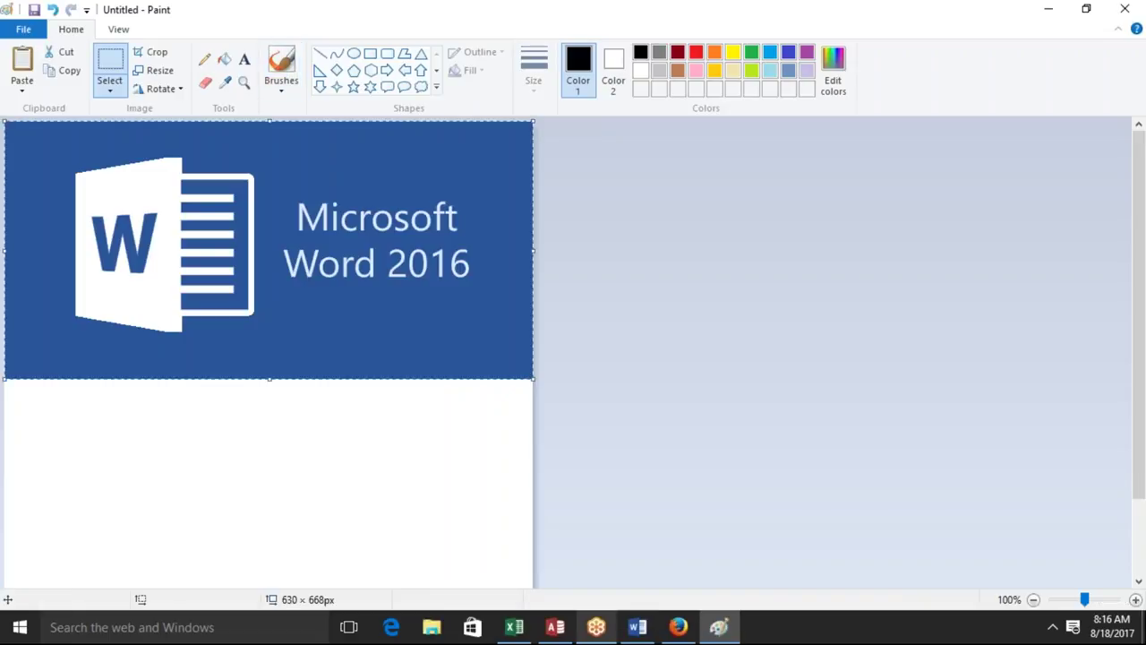
key(alt+Tab)
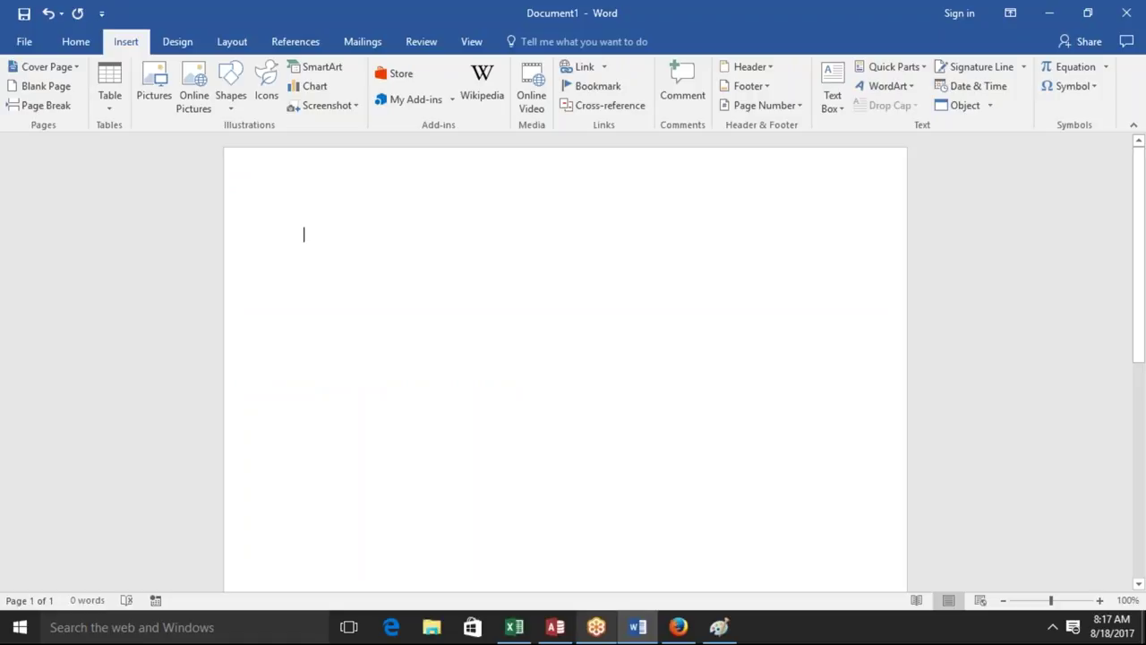
Paste the Word 2016 logo picture into Document1 and select it
key(ctrl+v)
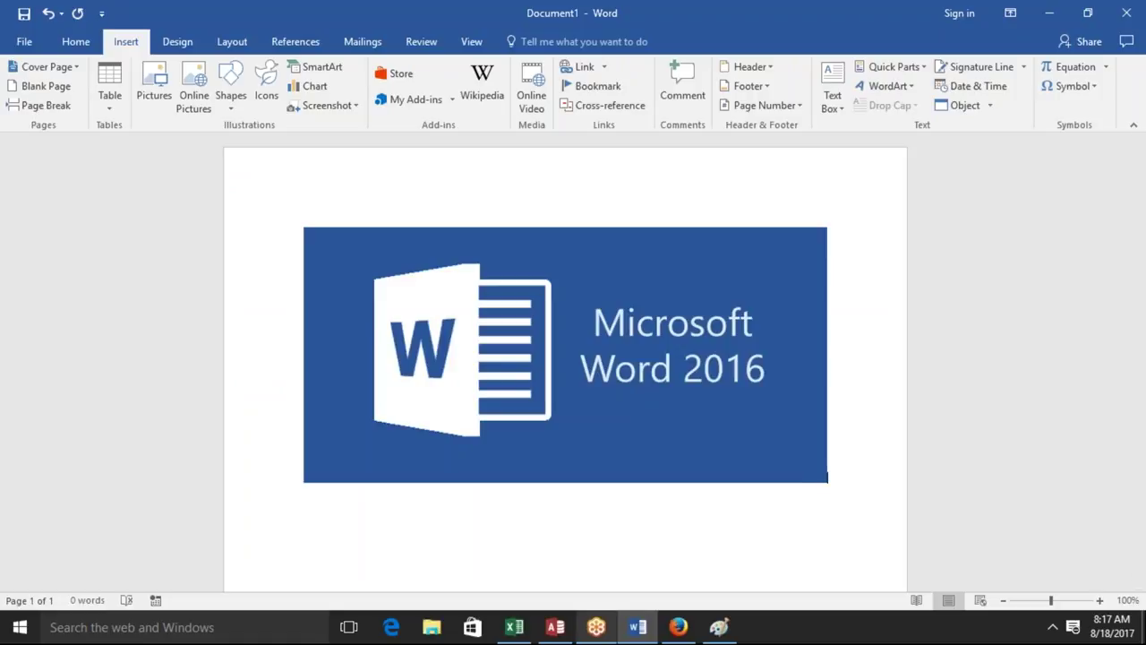
click(565, 355)
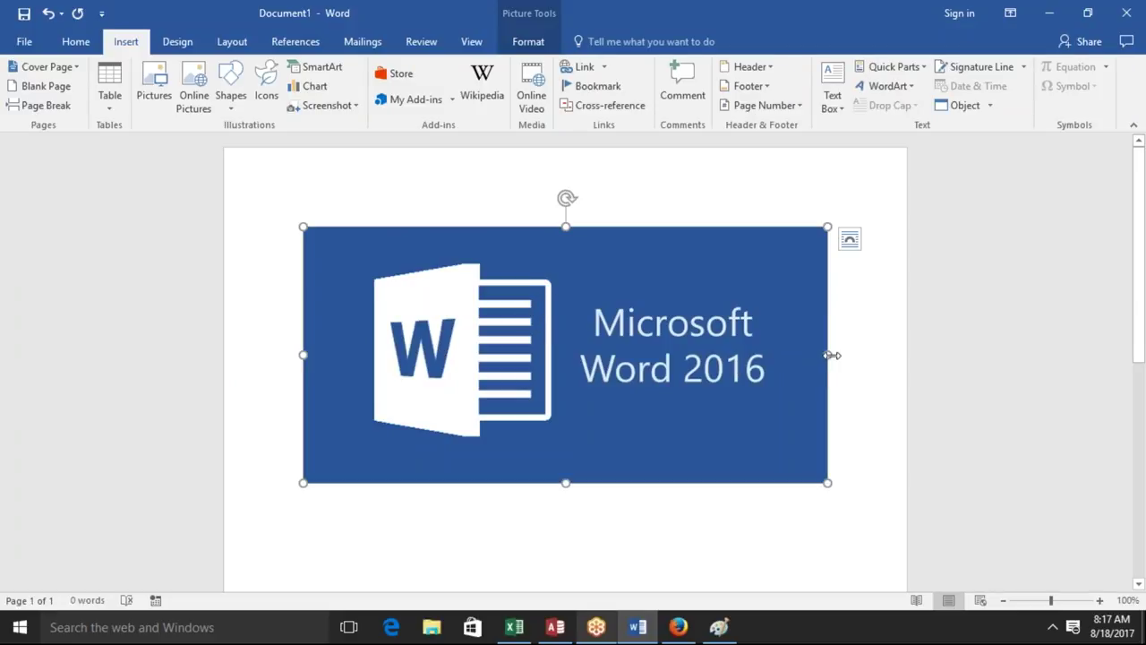
Stretch the logo narrower and shorter from its side handles, then undo both changes
drag(828, 355, 666, 383)
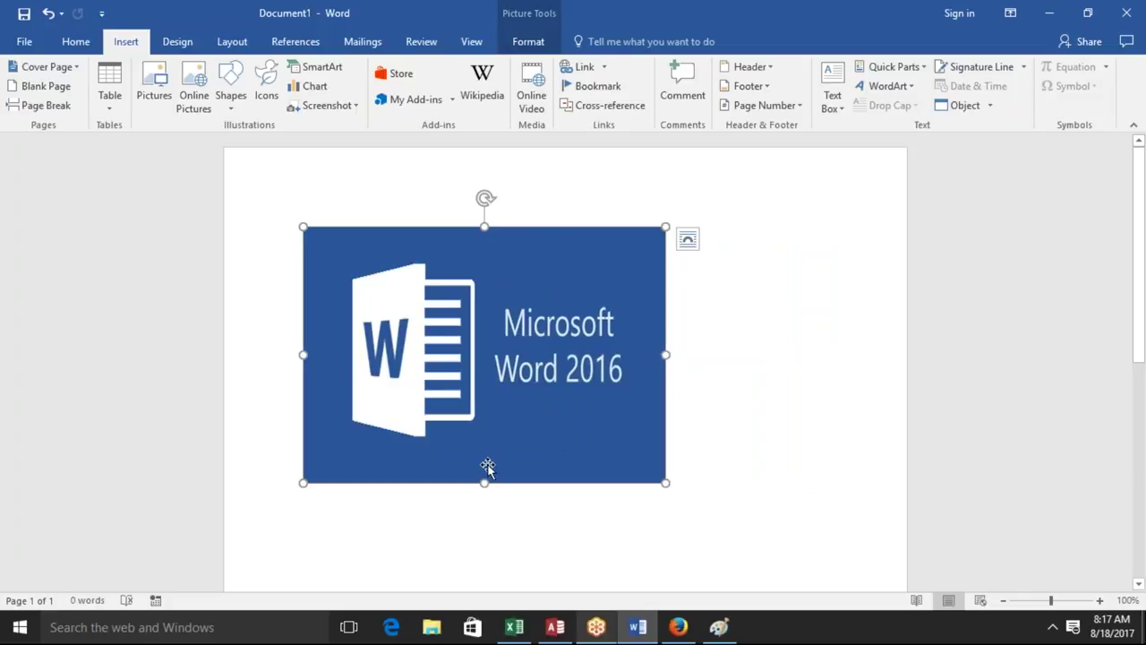
drag(485, 483, 484, 421)
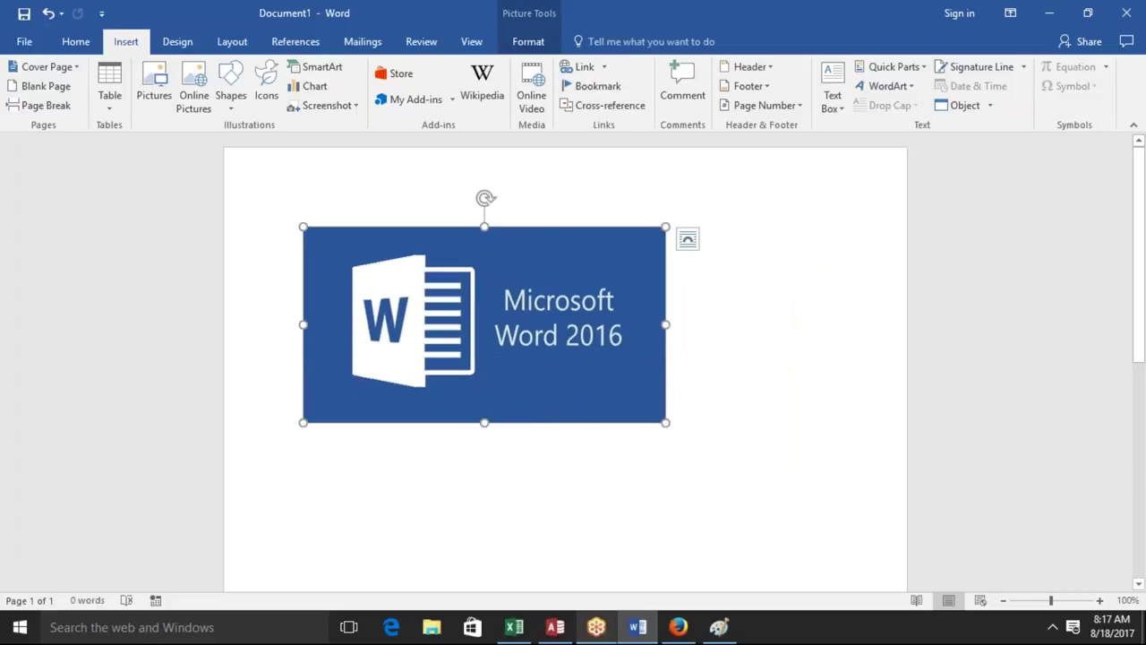
key(ctrl+z)
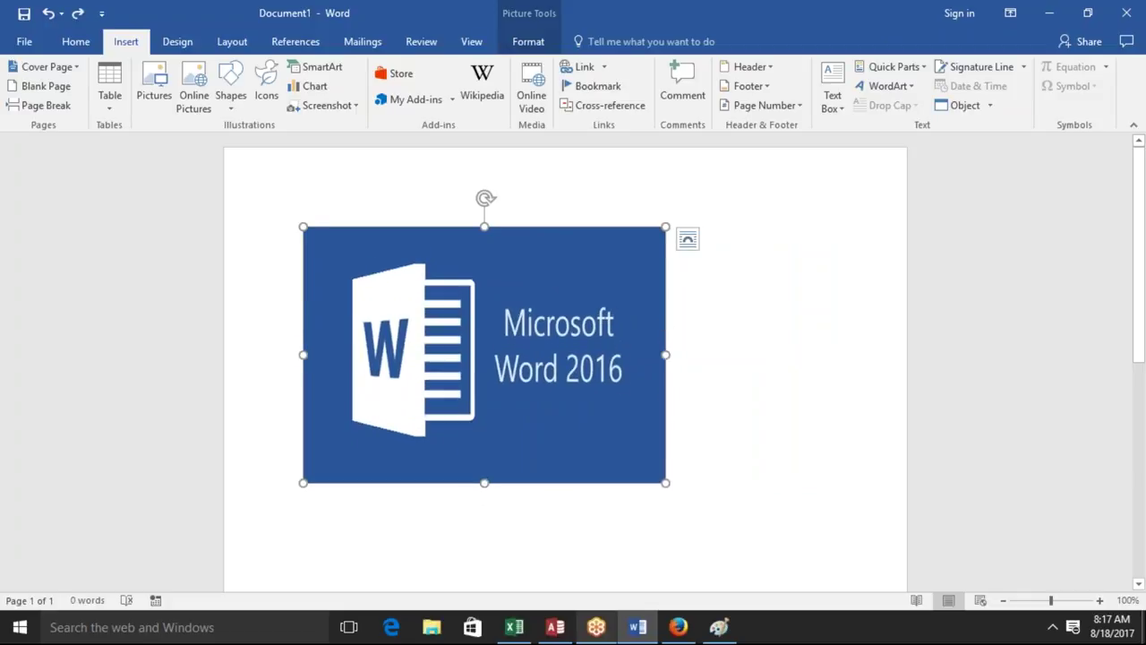
key(ctrl+z)
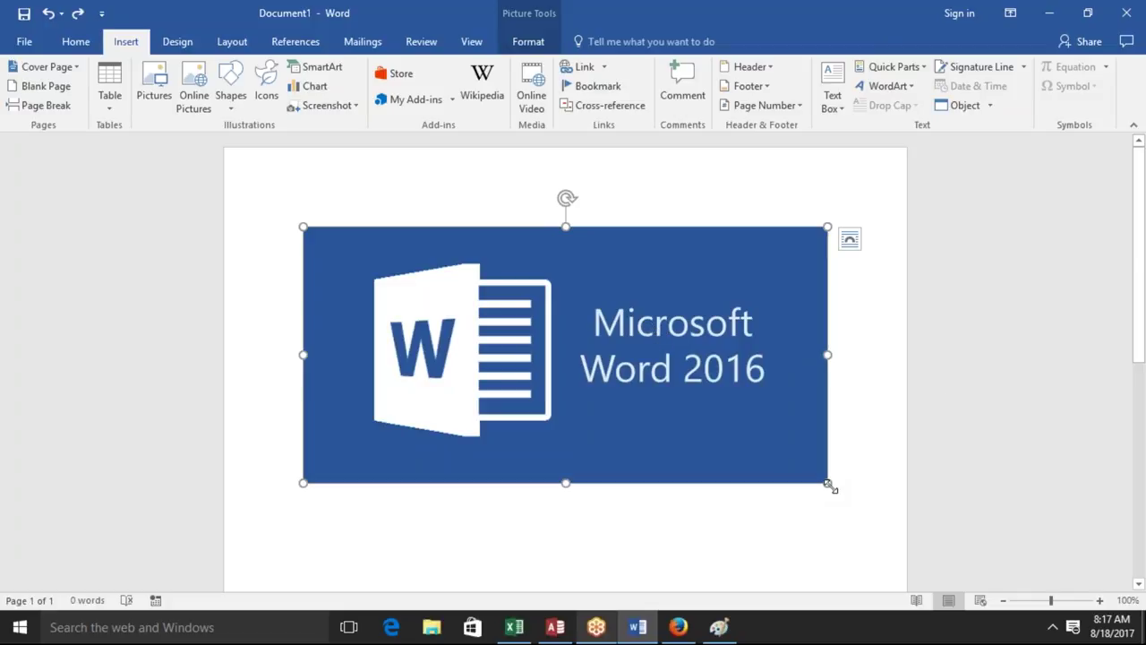
Shrink the logo proportionally from its corner to about half the page width
drag(828, 483, 478, 366)
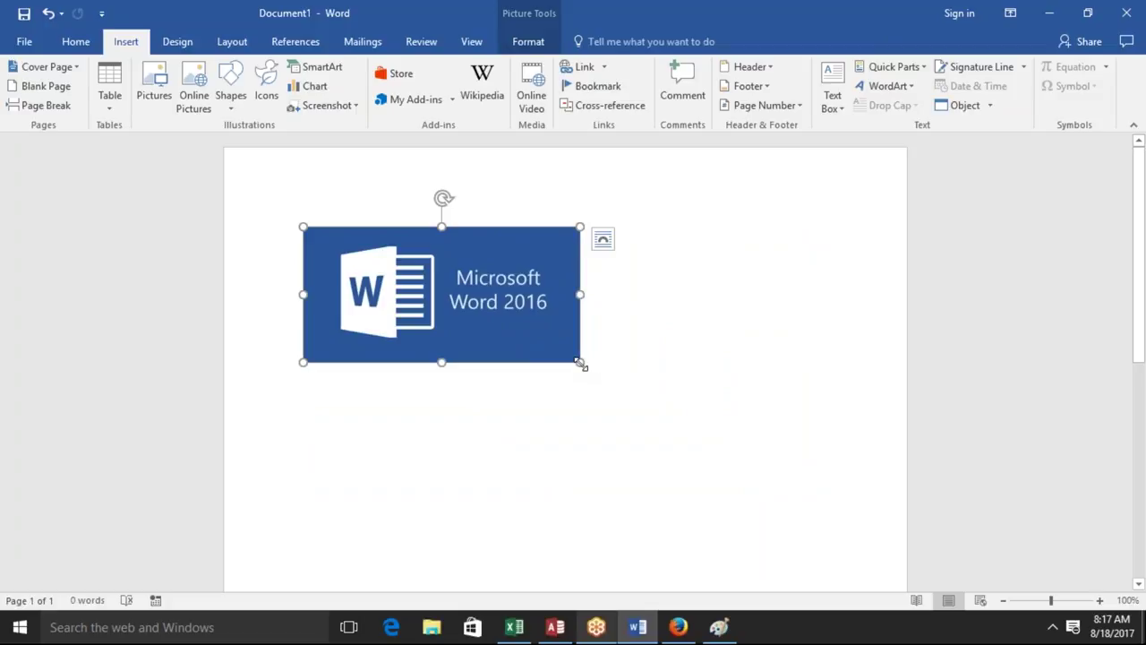
mouse_move(580, 362)
mouse_down()
mouse_move(732, 448)
mouse_move(618, 413)
mouse_move(767, 500)
mouse_move(766, 516)
mouse_up()
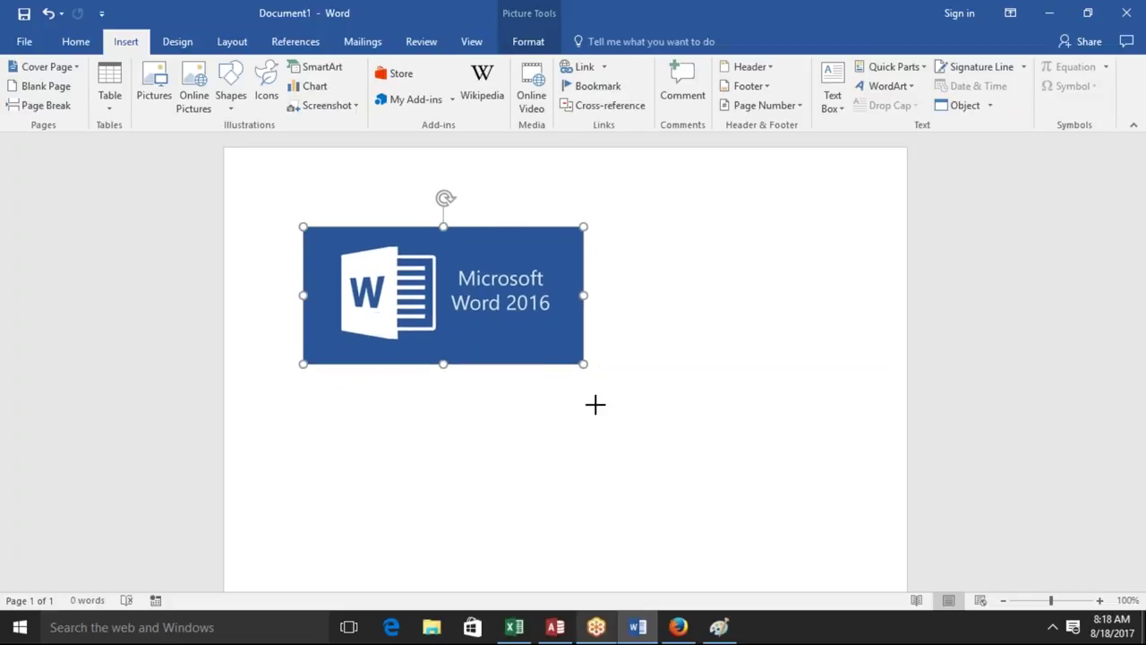
drag(766, 516, 568, 392)
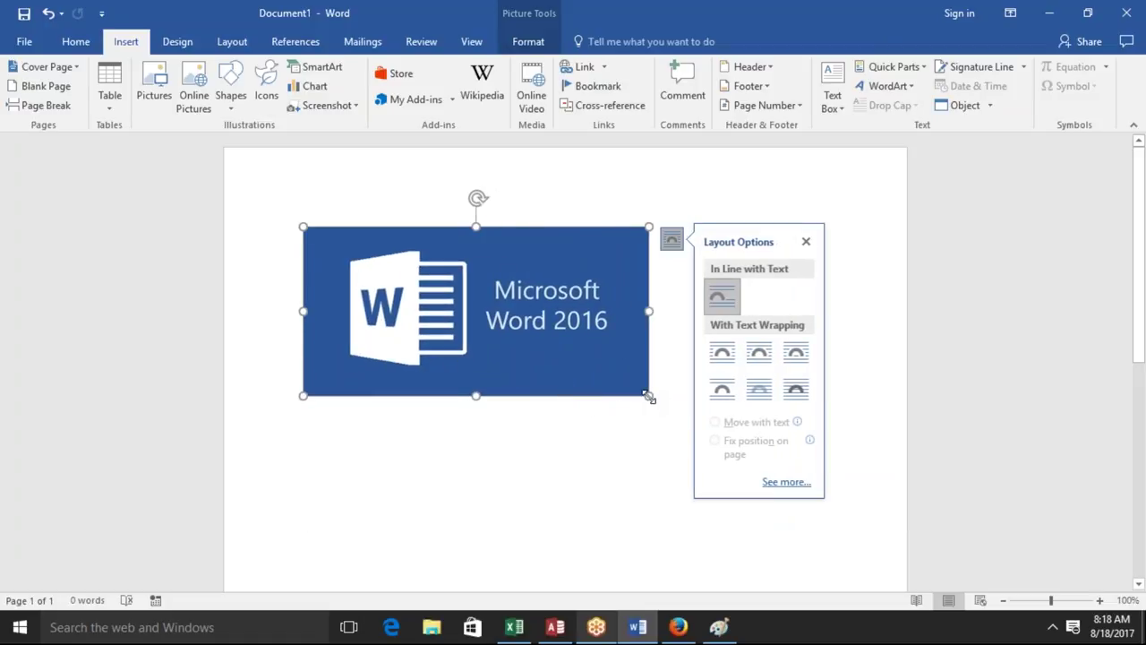
Resize the Word 2016 logo from its bottom-right corner, ending slightly smaller with proportions kept
mouse_move(649, 396)
mouse_down()
mouse_move(677, 413)
mouse_move(628, 385)
mouse_up()
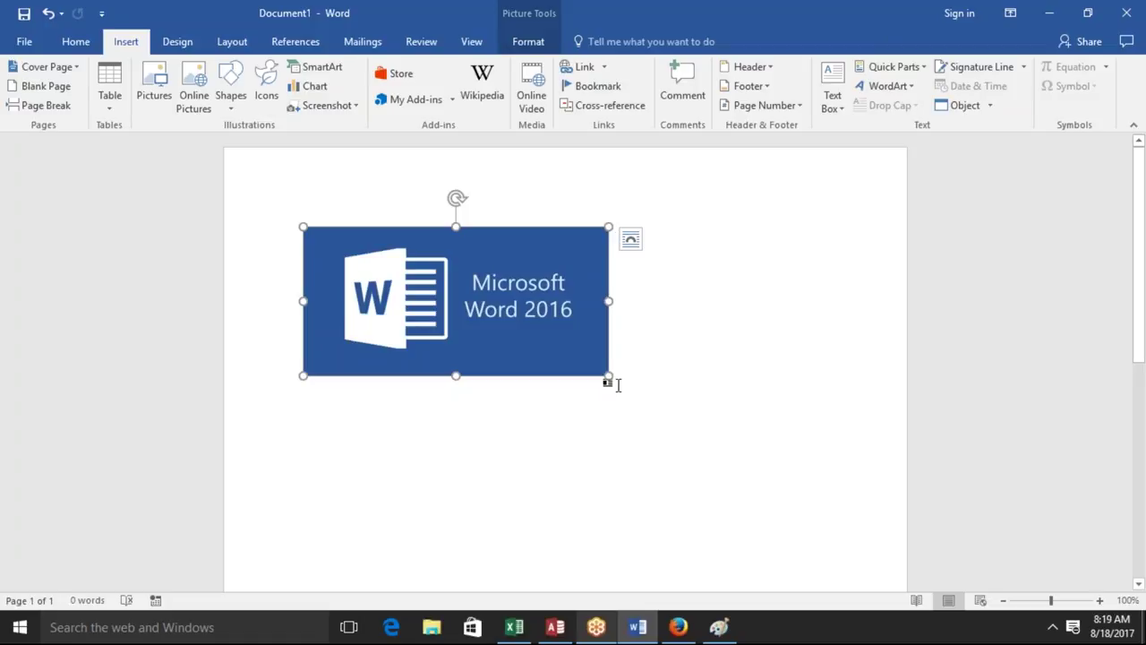
Resize the logo proportionally, shrinking it to a small thumbnail, then enlarging it slightly
drag(609, 375, 725, 433)
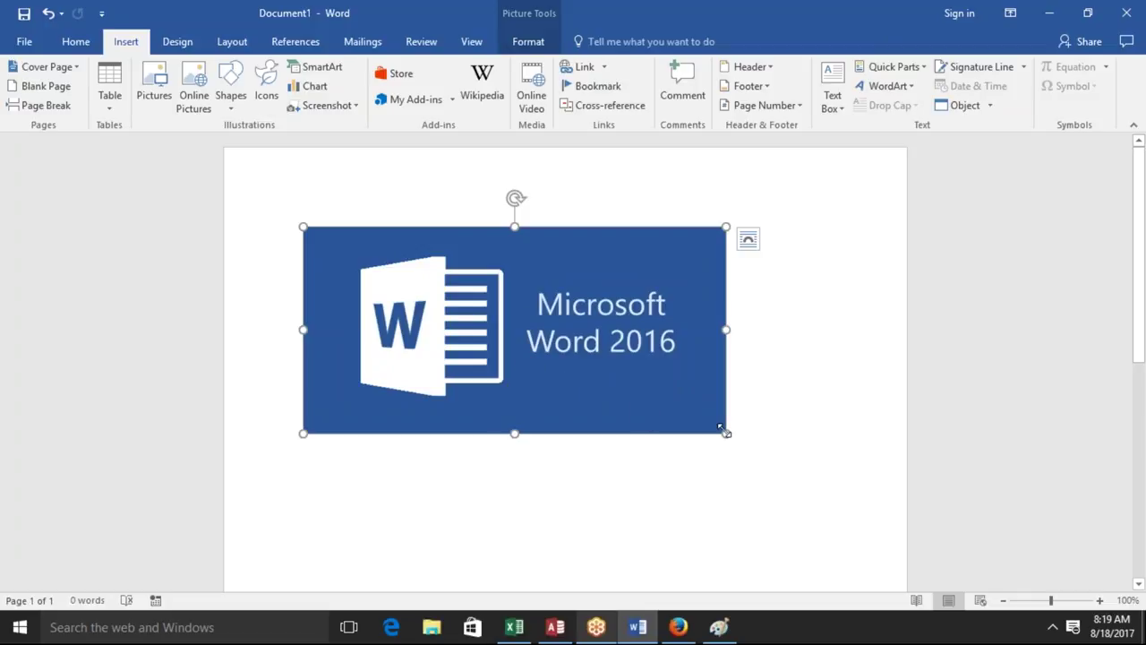
drag(726, 434, 410, 280)
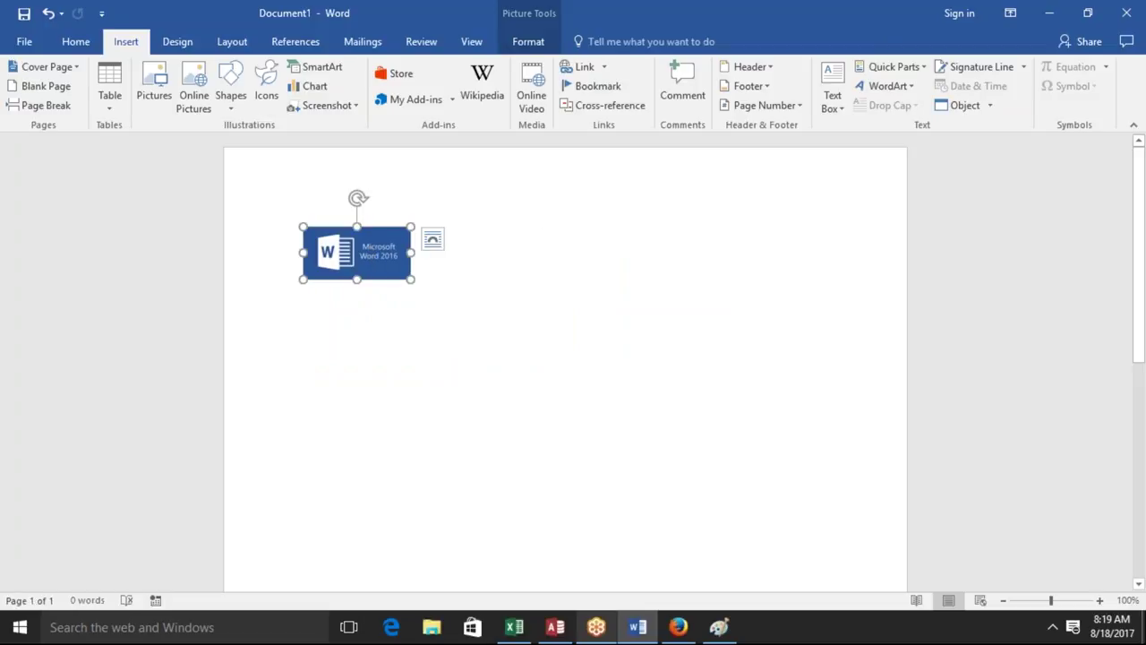
click(579, 261)
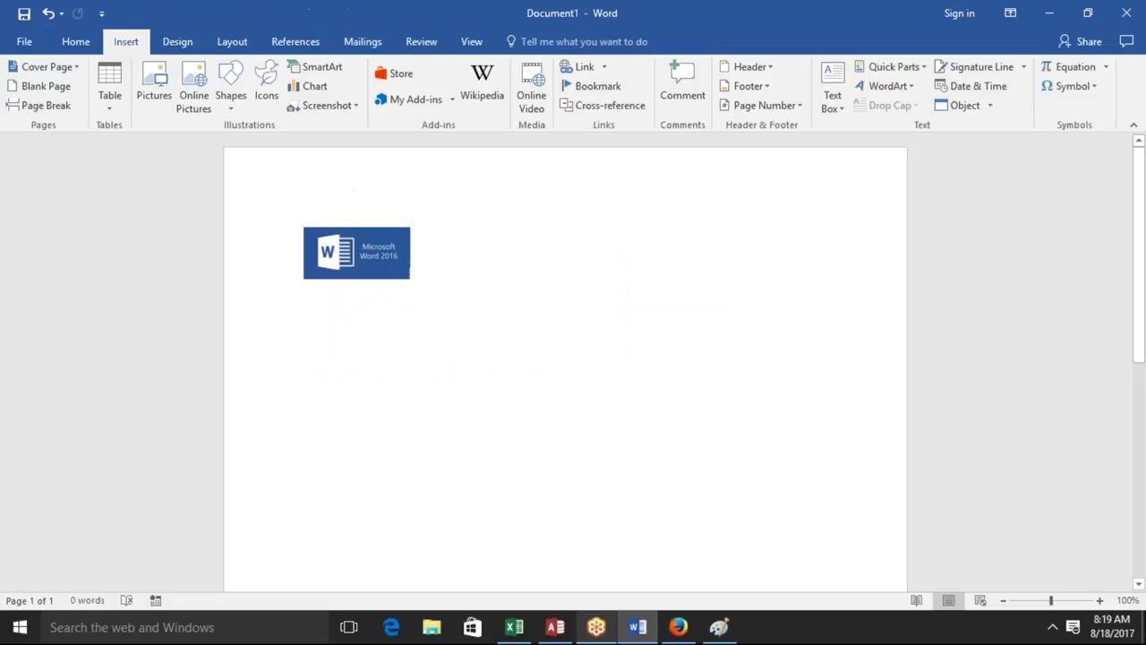
click(397, 262)
drag(410, 279, 424, 285)
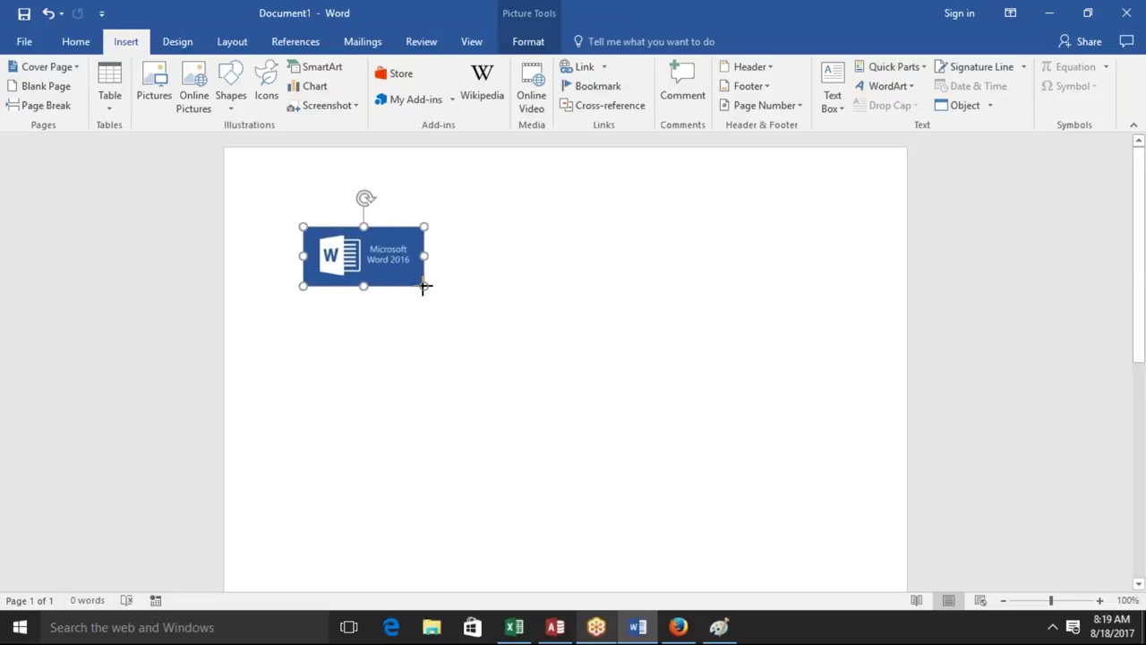
Try moving and centering the logo, undo the centering, and enlarge it slightly
drag(372, 256, 394, 278)
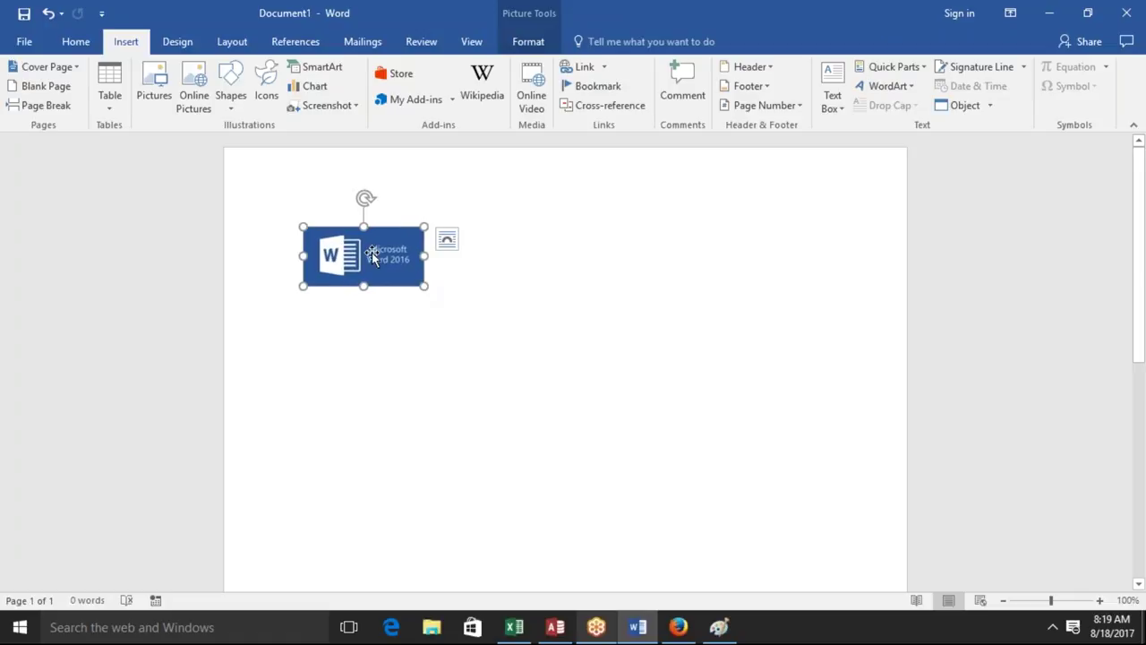
key(Escape)
drag(321, 276, 295, 273)
key(Escape)
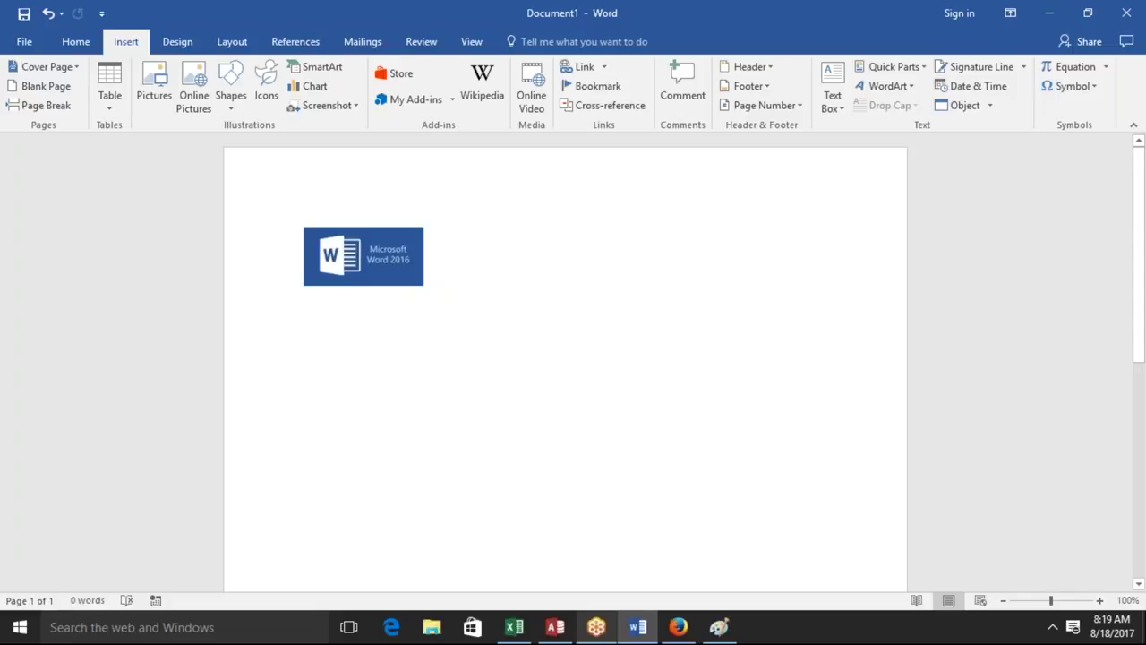
key(ctrl+e)
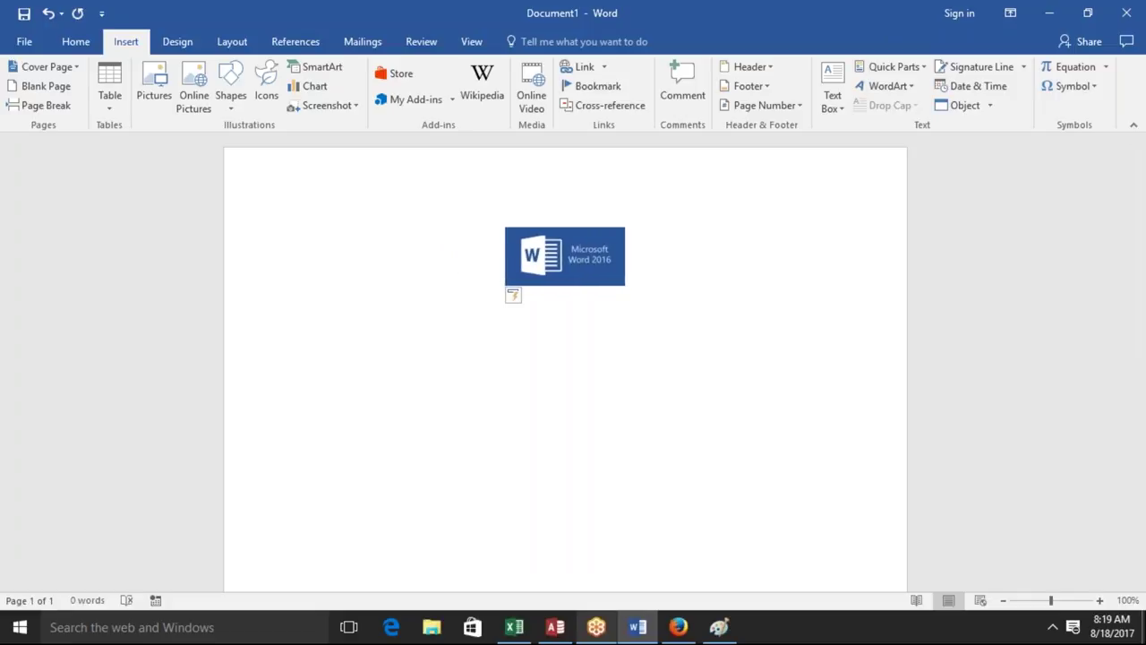
key(ctrl+z)
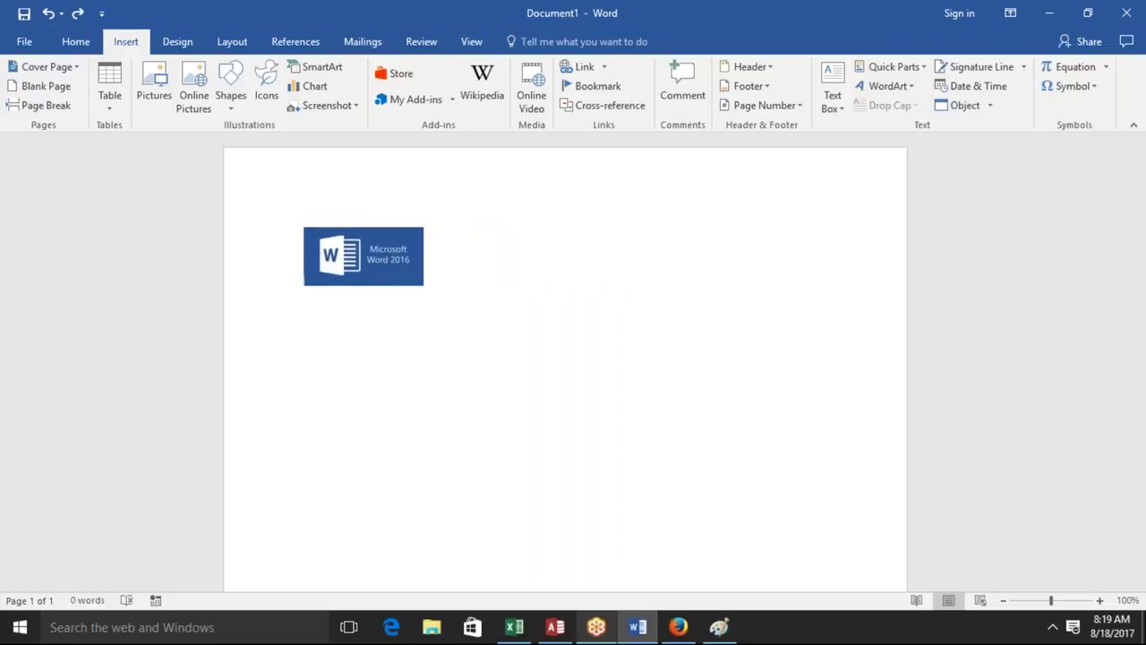
click(322, 280)
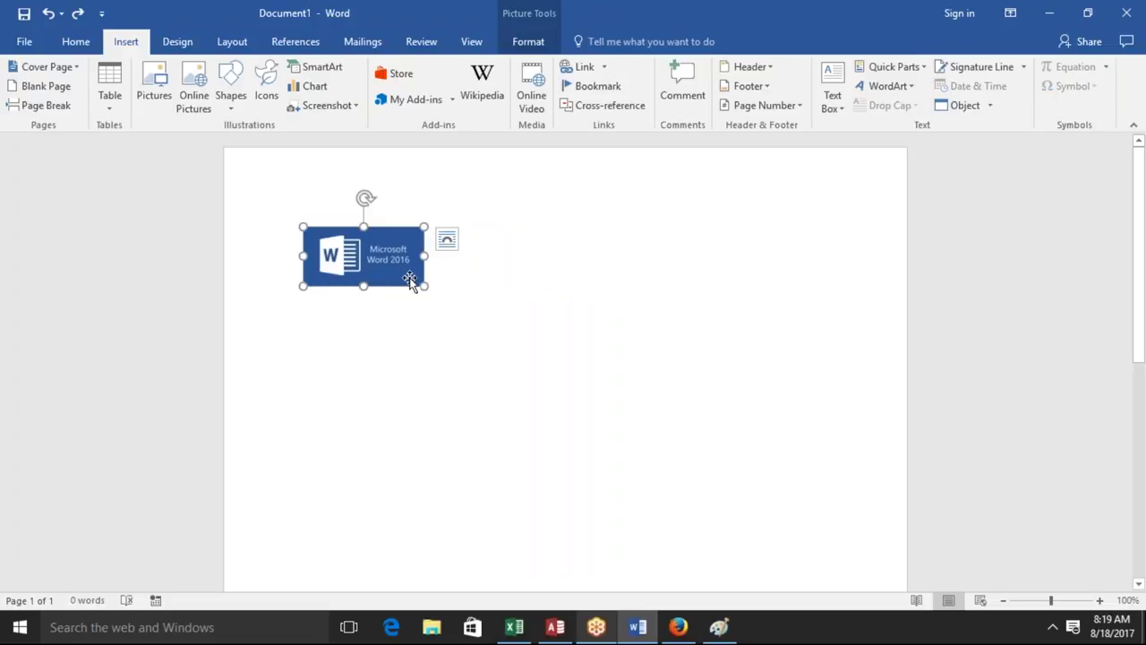
drag(427, 286, 461, 304)
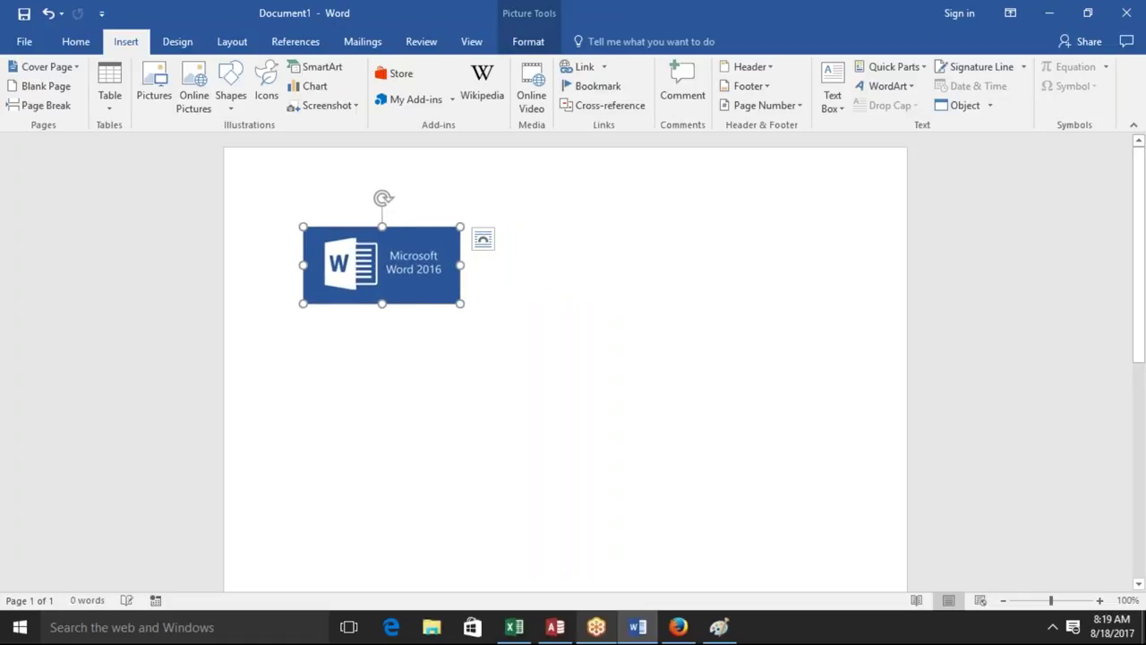
Delete the logo and draw a 2.38" by 3.52" text box in the upper middle of the page
key(Delete)
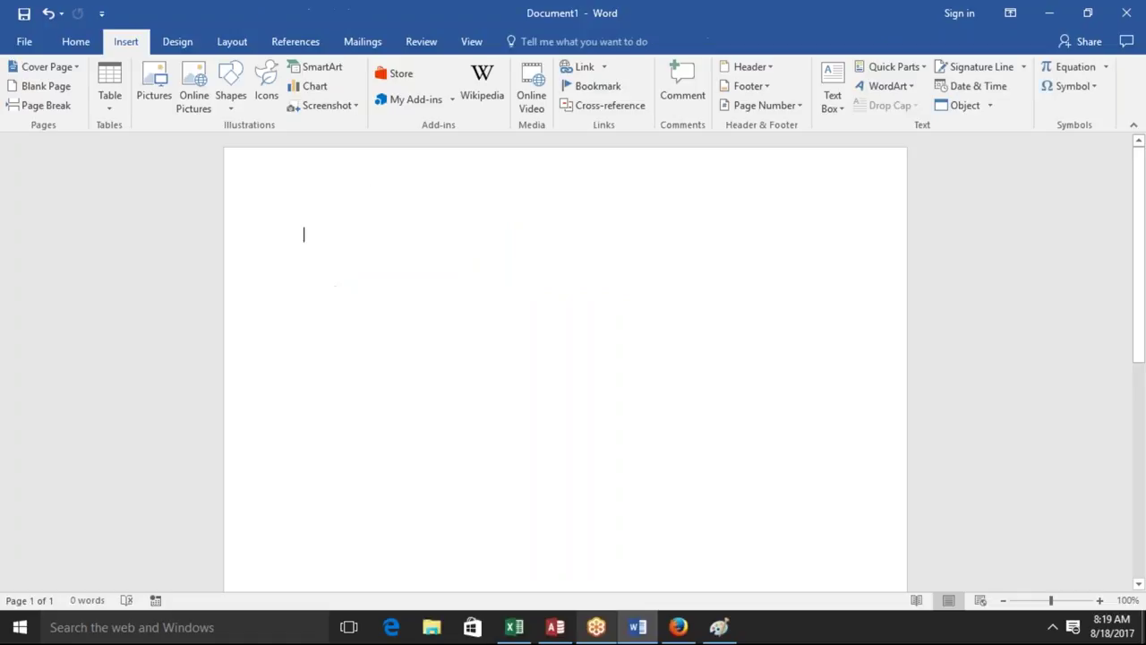
click(225, 107)
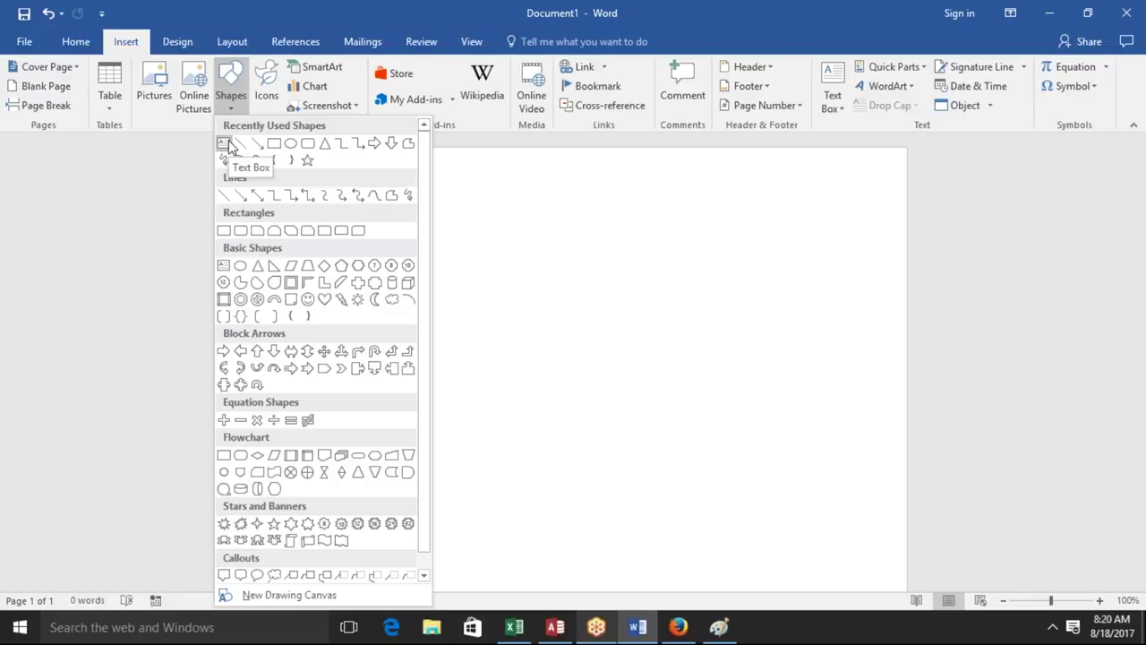
click(229, 140)
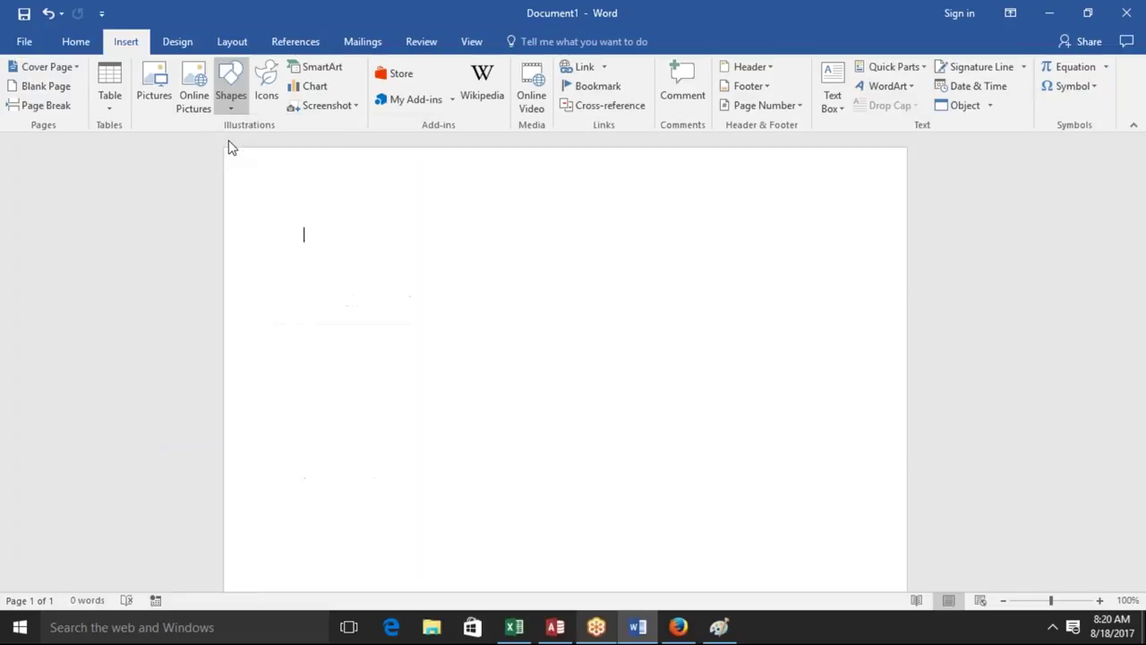
drag(456, 203, 740, 394)
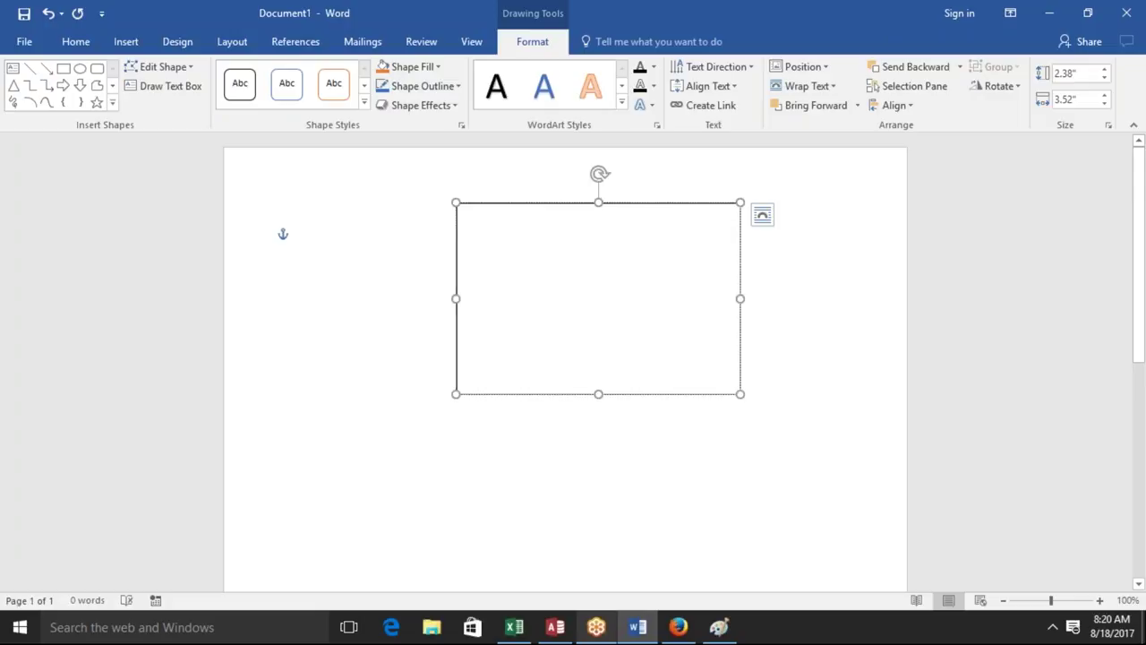
Paste the Word logo into the text box, enlarge it, and shrink the box to fit
key(ctrl+v)
click(614, 274)
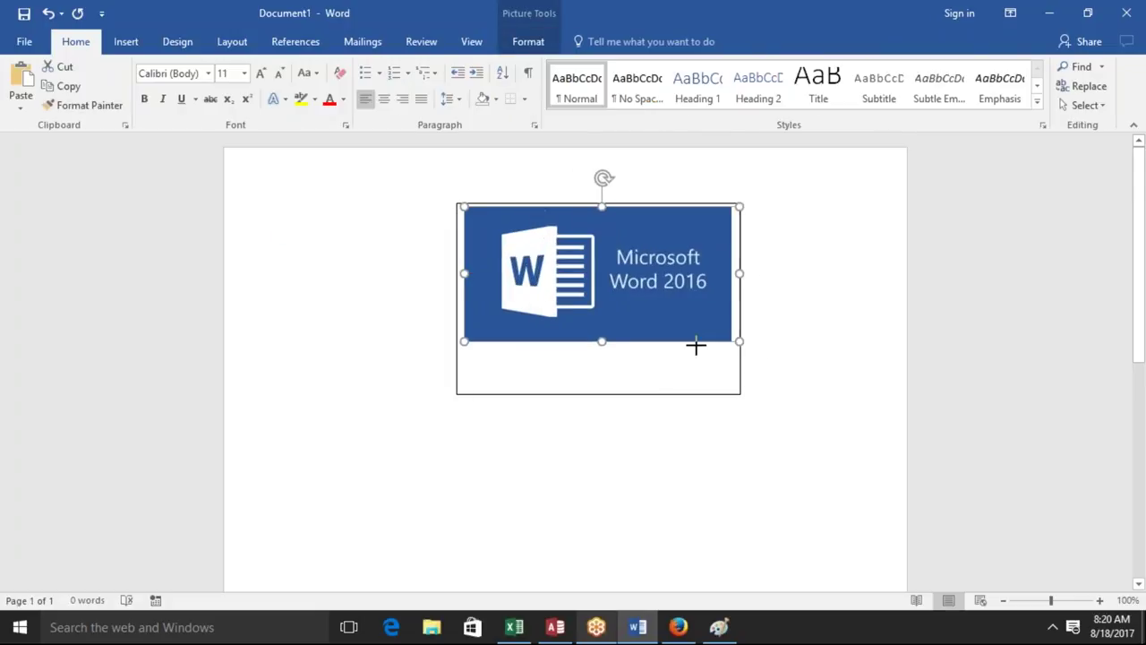
drag(620, 280, 727, 335)
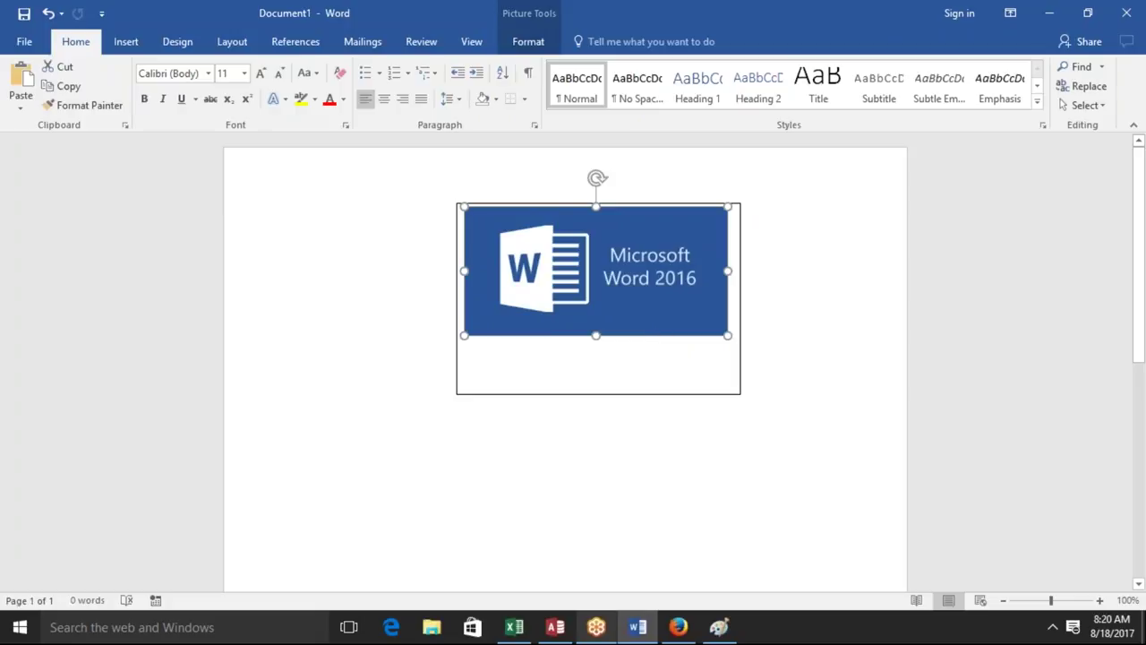
click(729, 476)
click(720, 393)
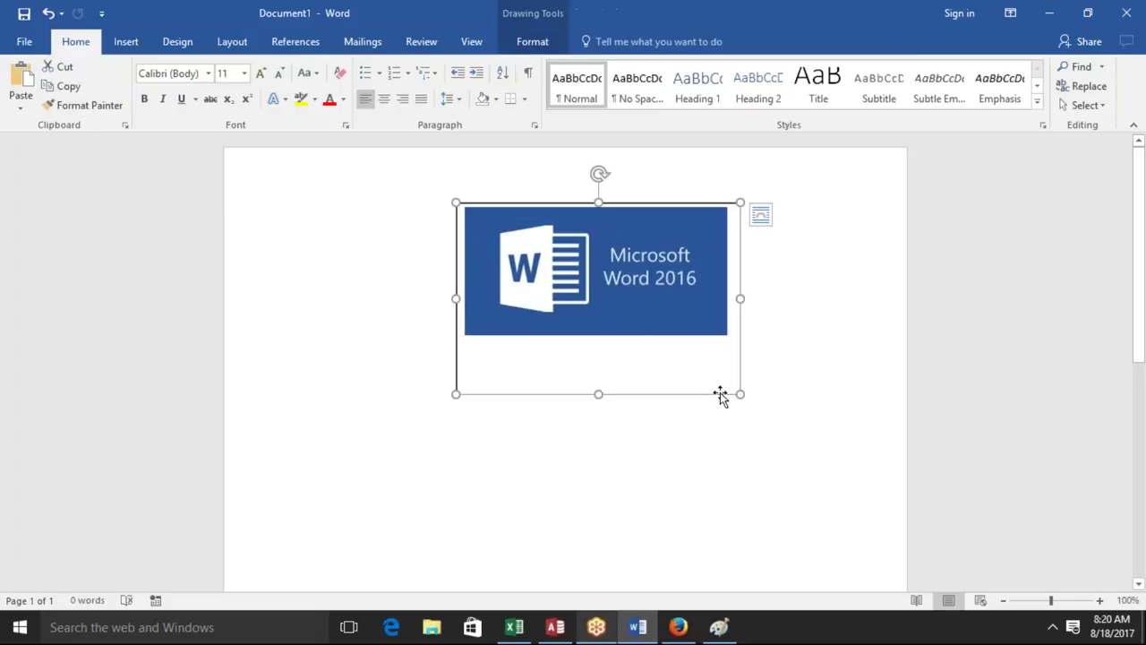
drag(740, 393, 730, 337)
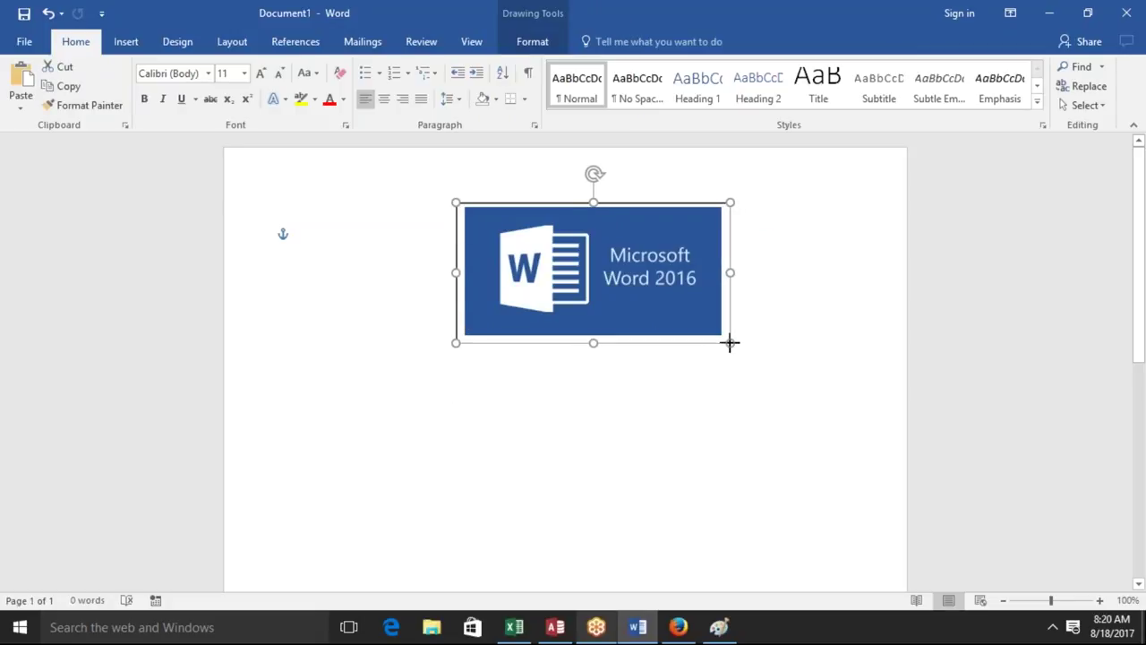
Move the logo text box to mid-page, then delete it
click(726, 382)
click(655, 299)
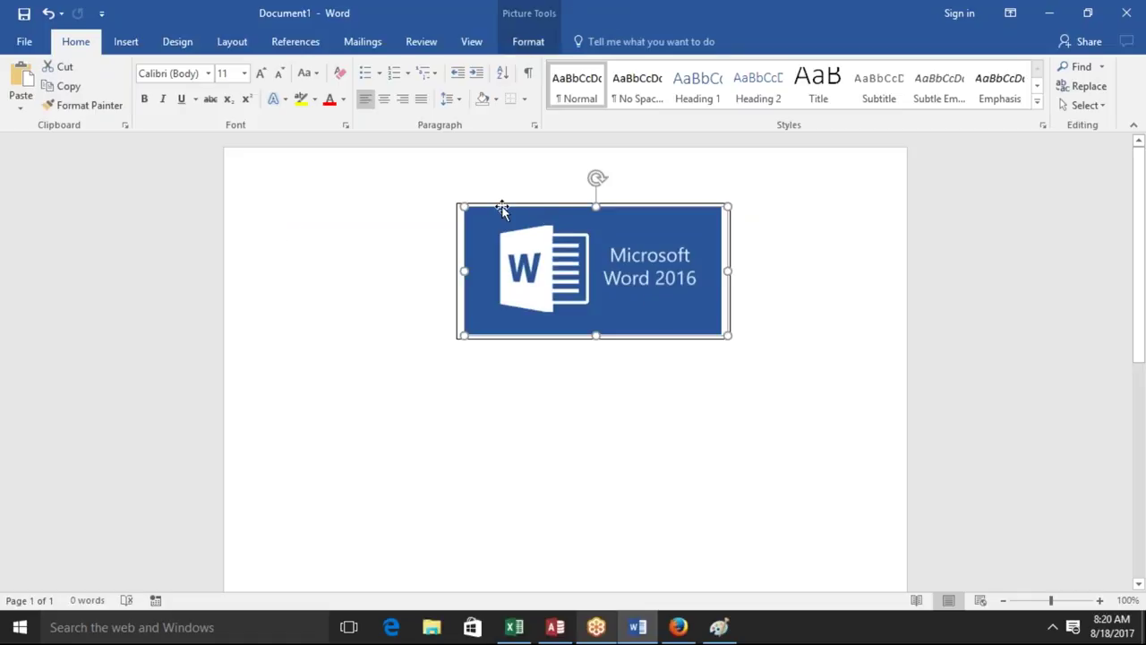
click(457, 262)
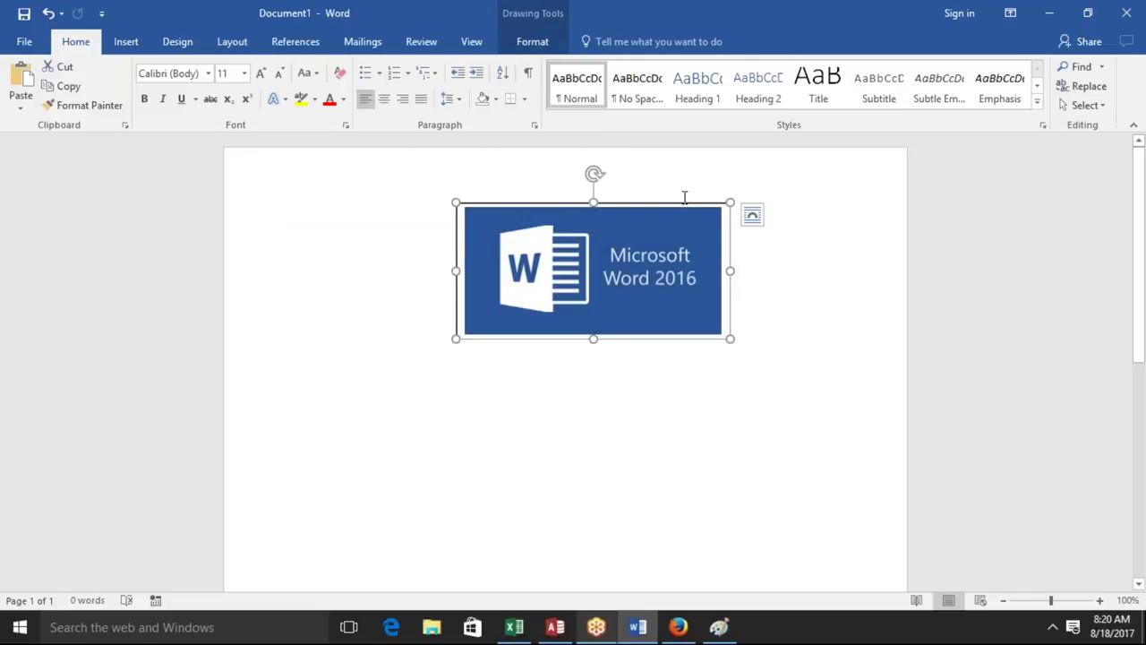
mouse_move(684, 203)
mouse_down()
mouse_move(805, 283)
mouse_move(723, 339)
mouse_move(489, 235)
mouse_up()
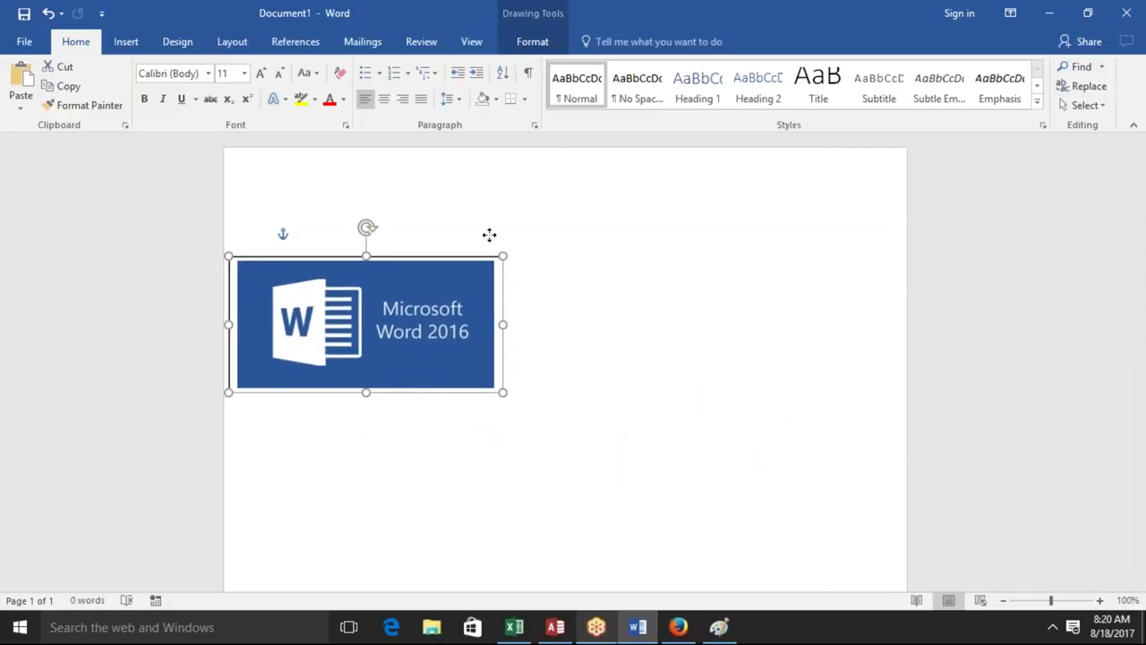
drag(489, 234, 738, 313)
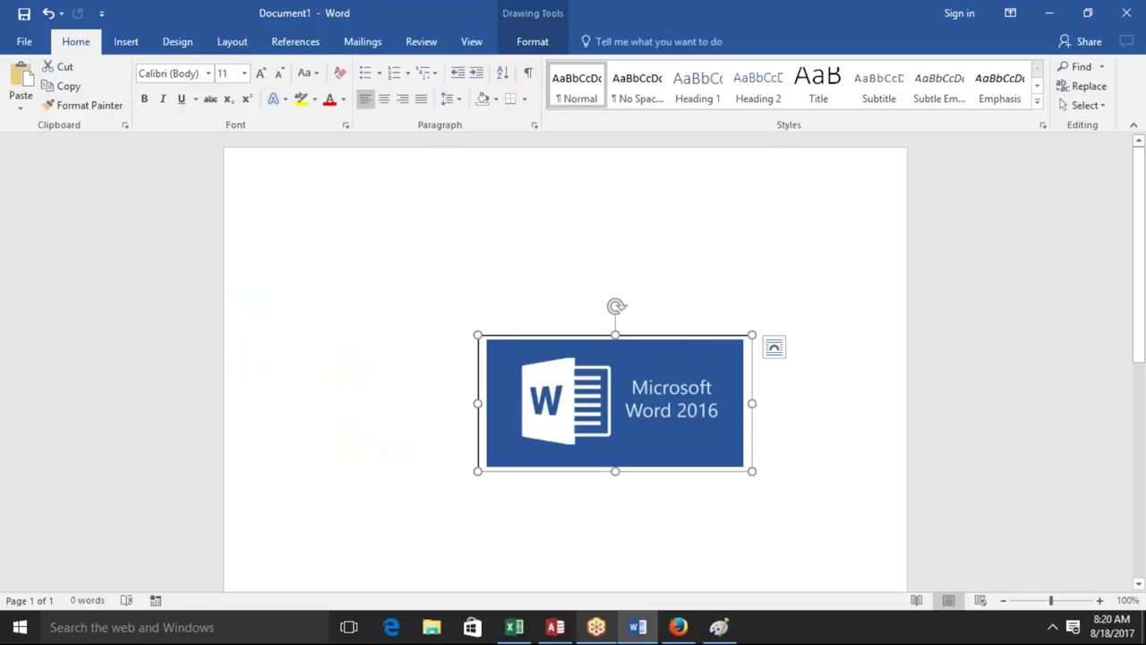
key(Delete)
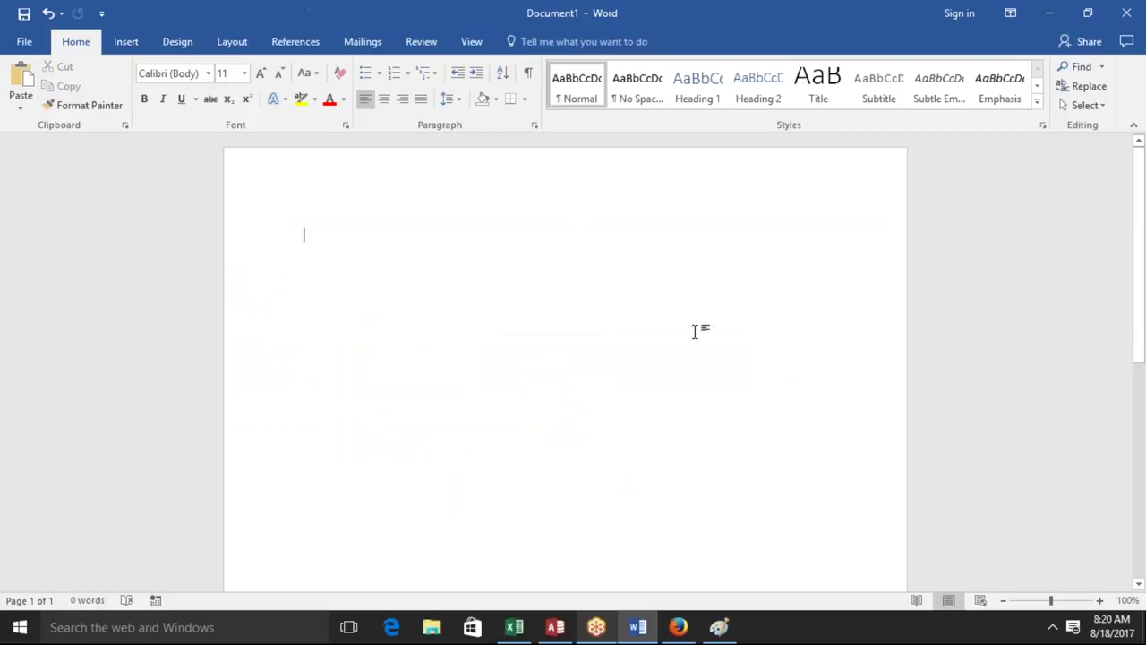
Bring up the Firefox word 2016 image results and close the Firefox window
click(127, 43)
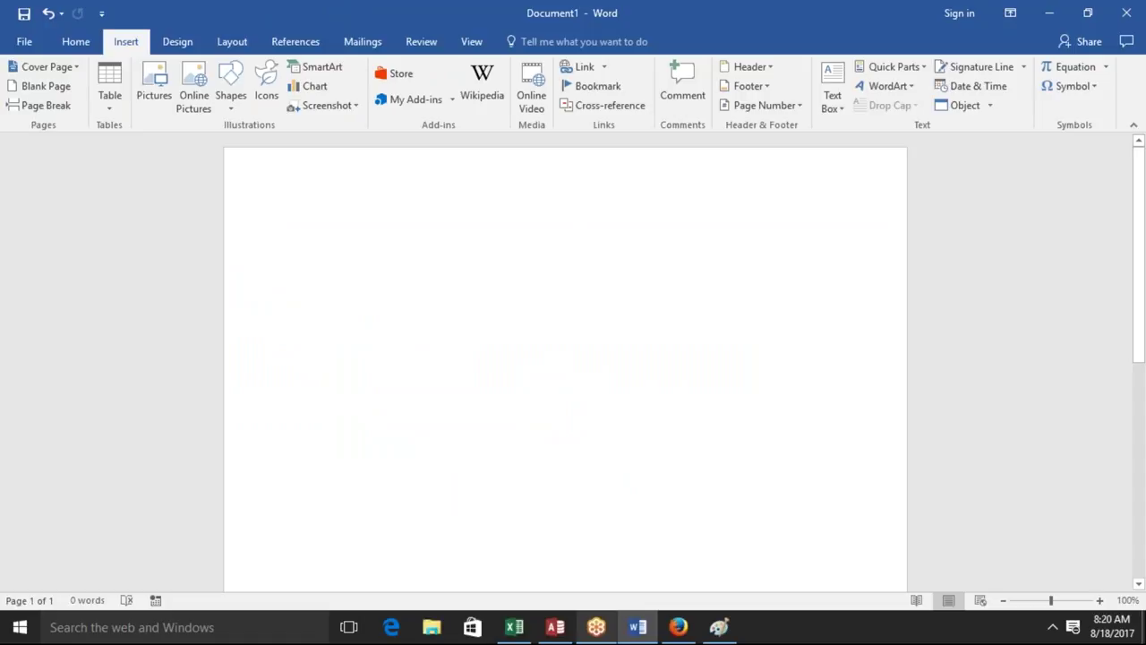
click(677, 626)
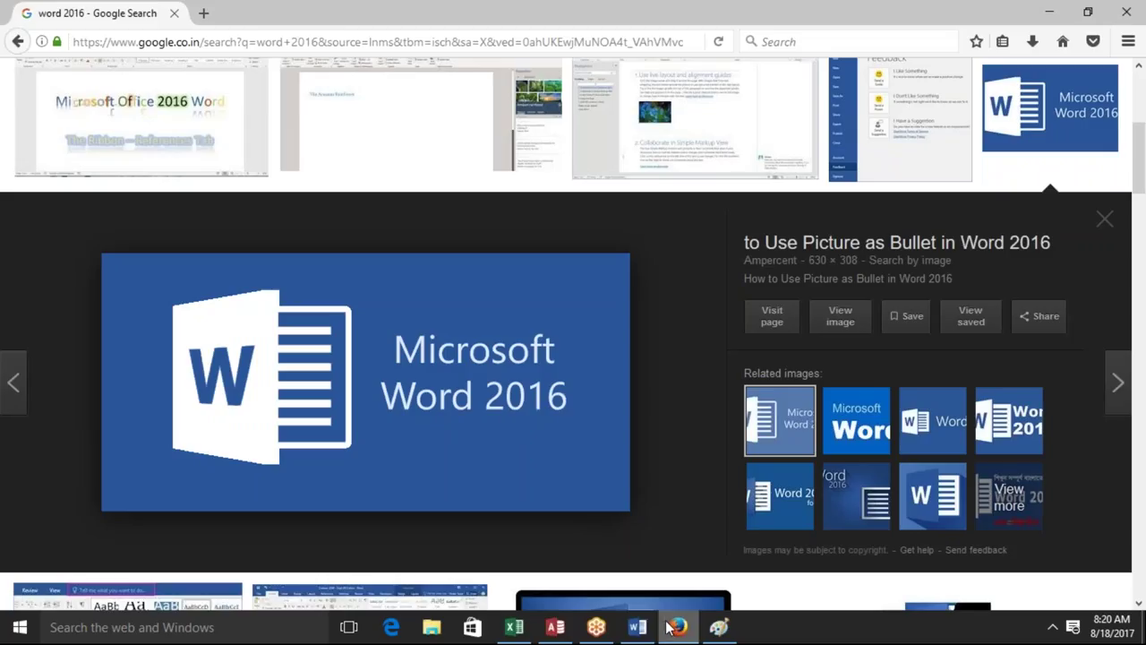
click(1126, 12)
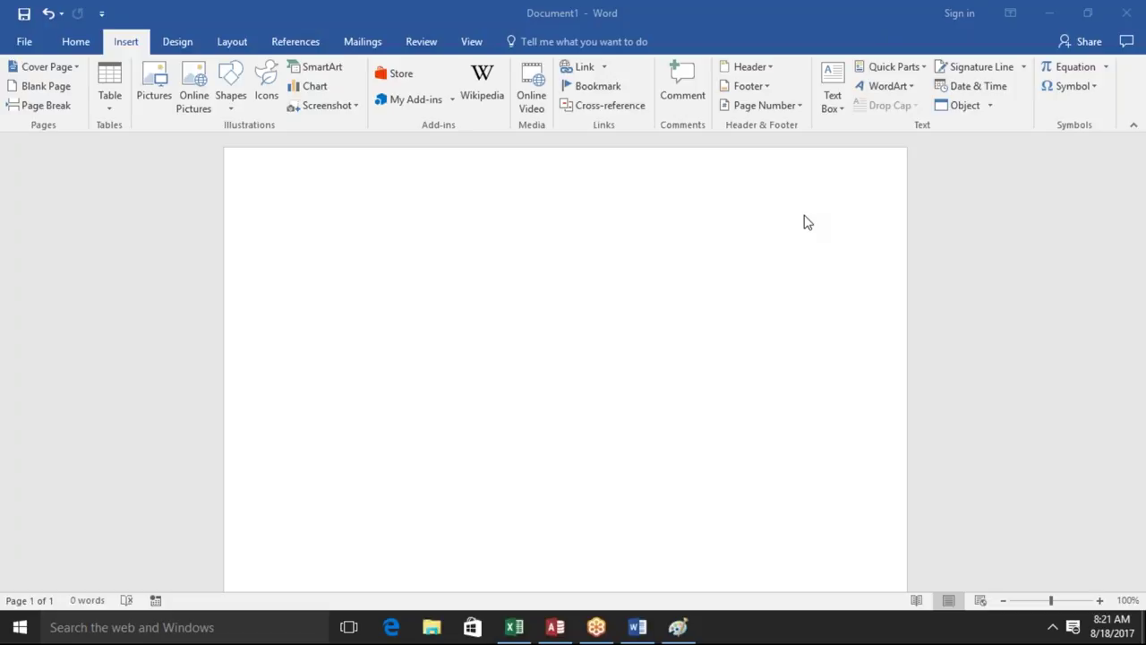
Search Bing Online Pictures for 'word' and insert the blue Word logo image
click(194, 100)
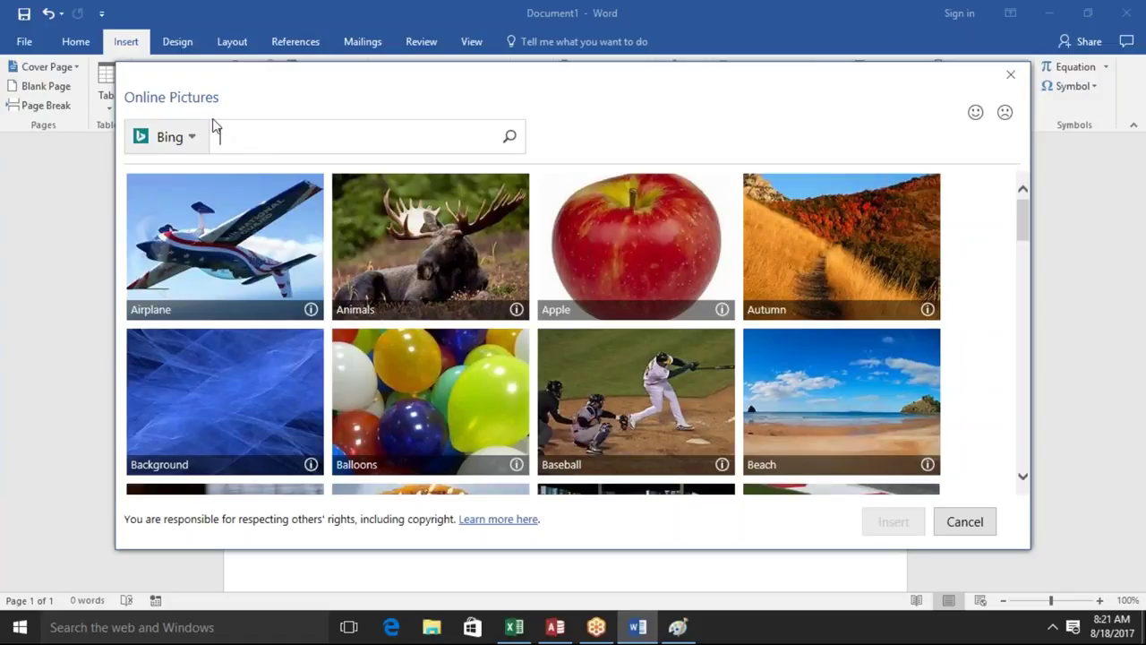
click(195, 144)
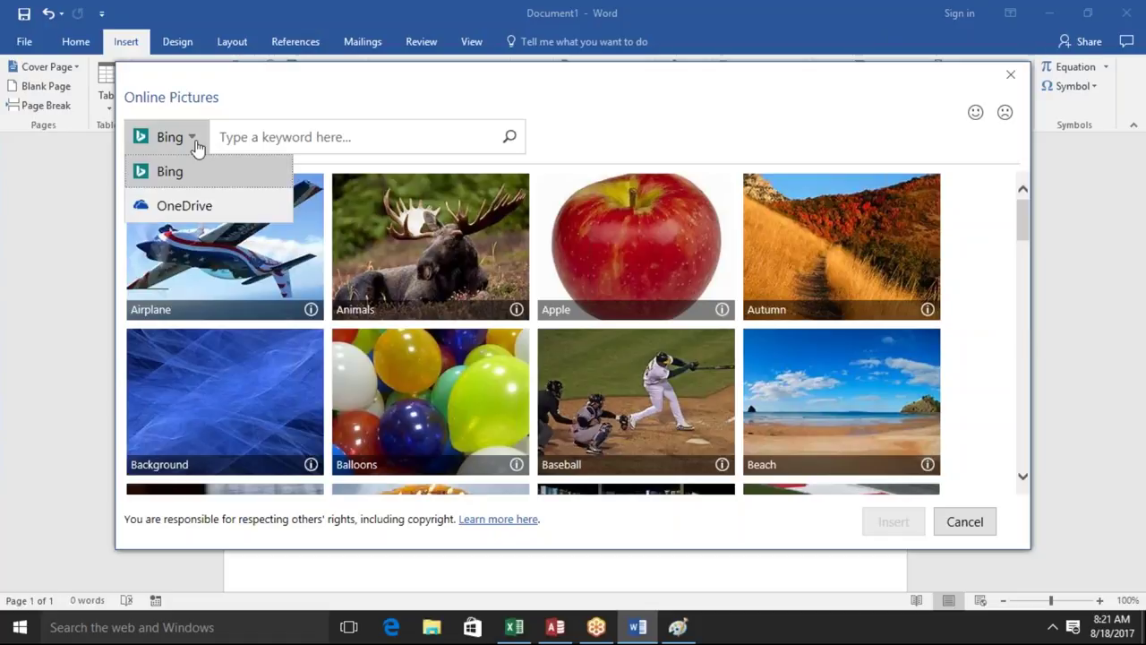
click(252, 134)
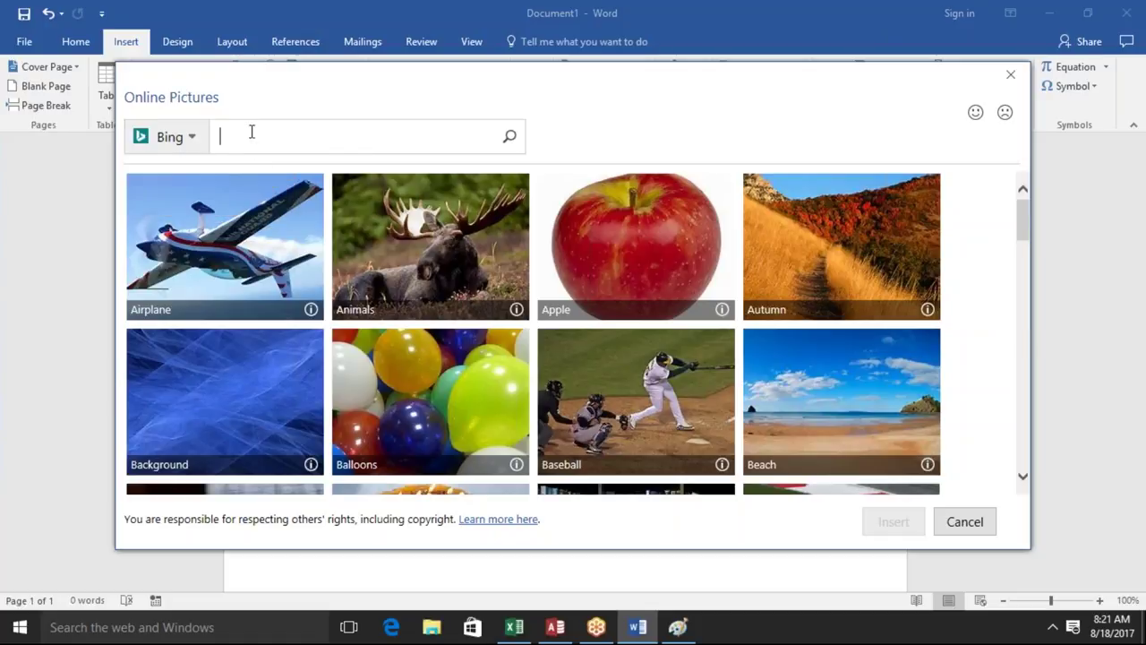
text(word)
key(Return)
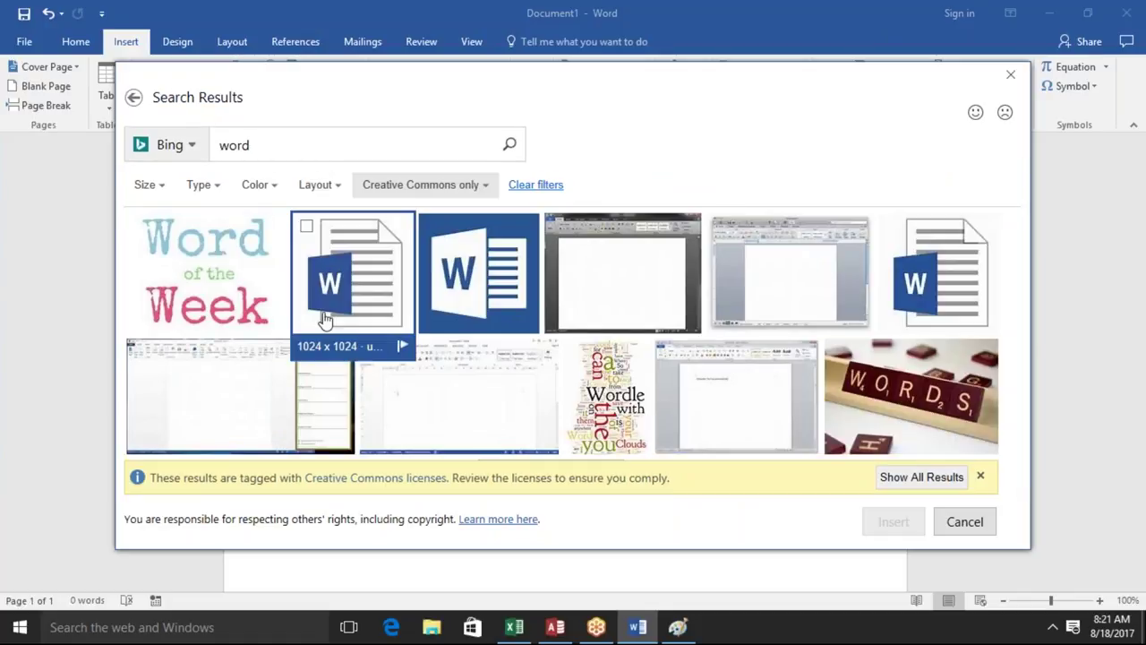
click(439, 318)
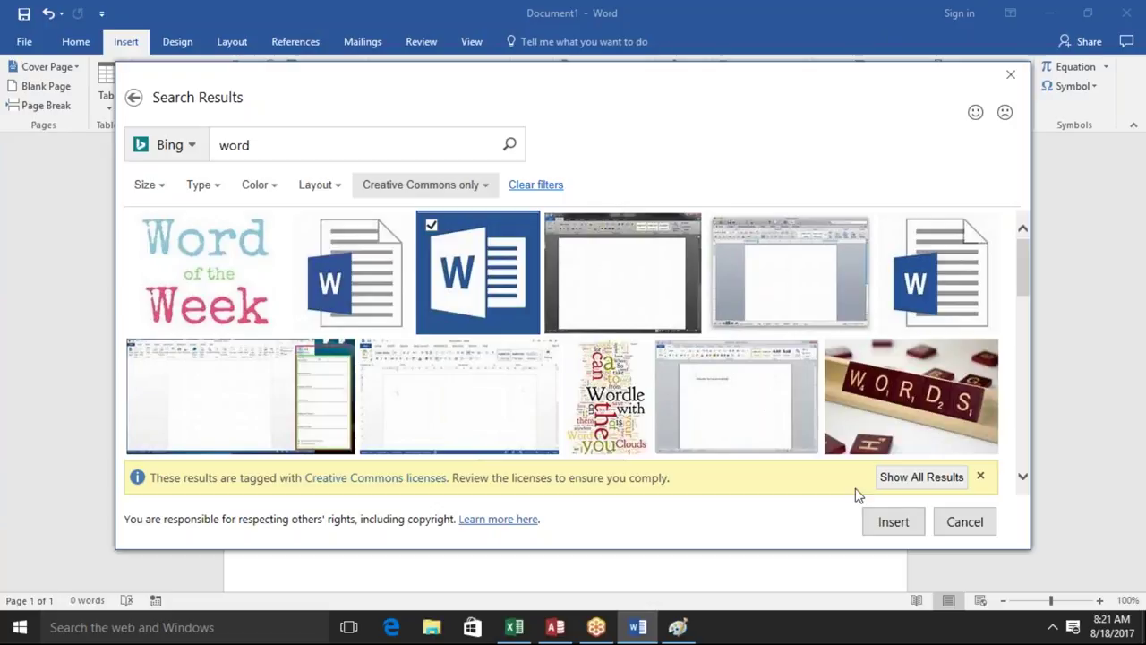
click(893, 525)
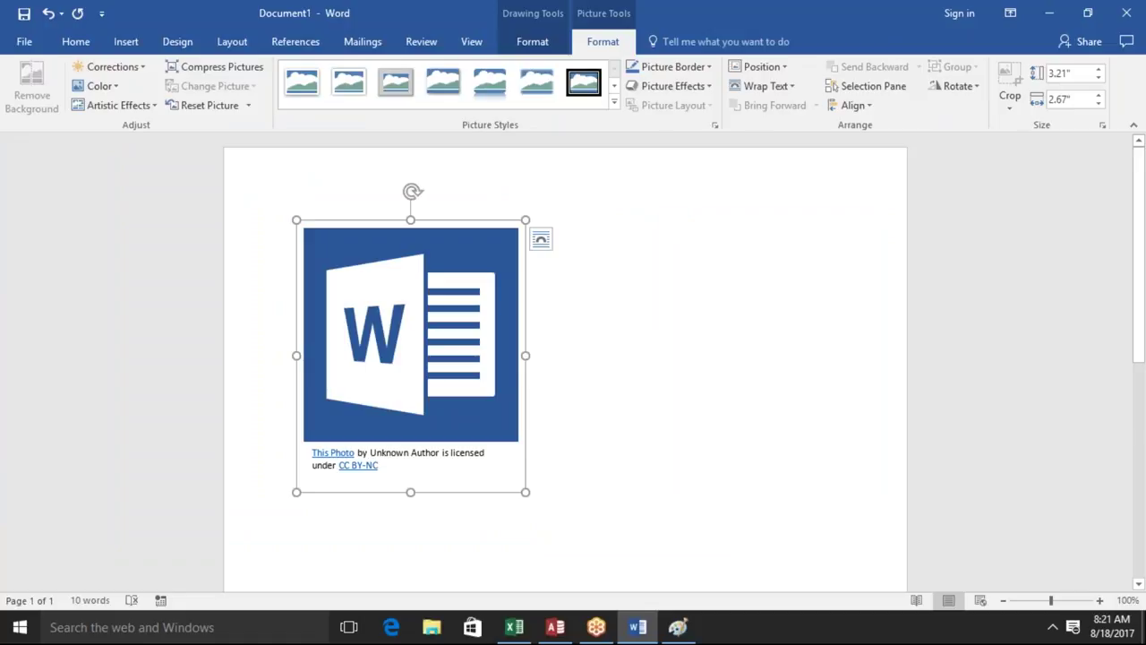
Delete the licence caption and the Word logo picture, leaving Document1 with 0 words
click(719, 437)
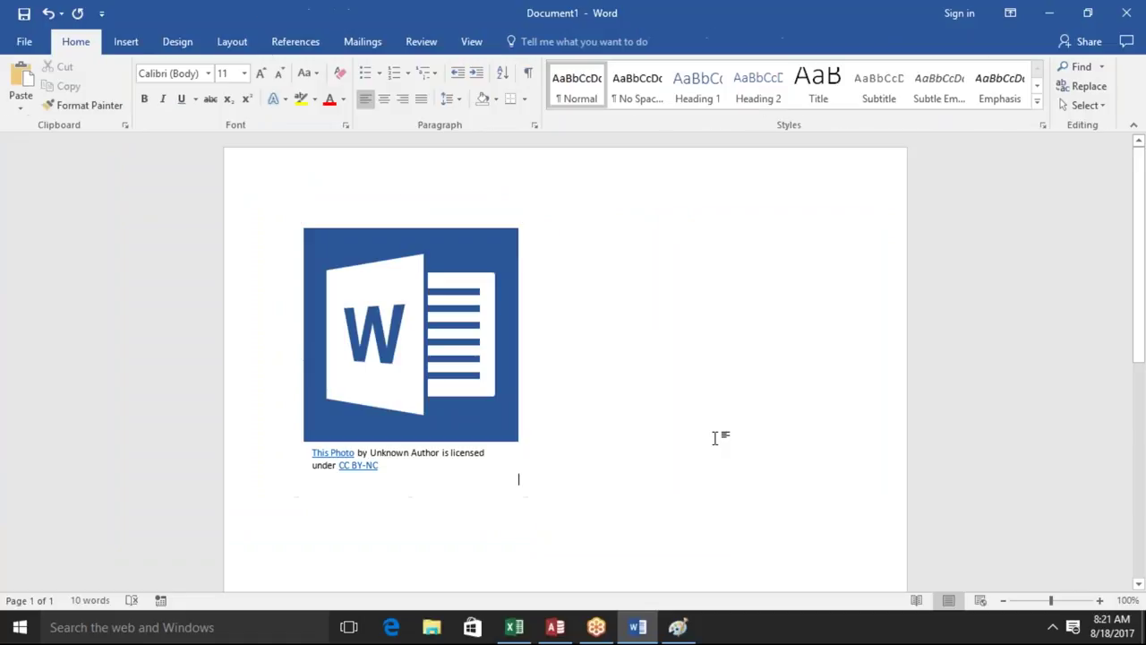
click(385, 481)
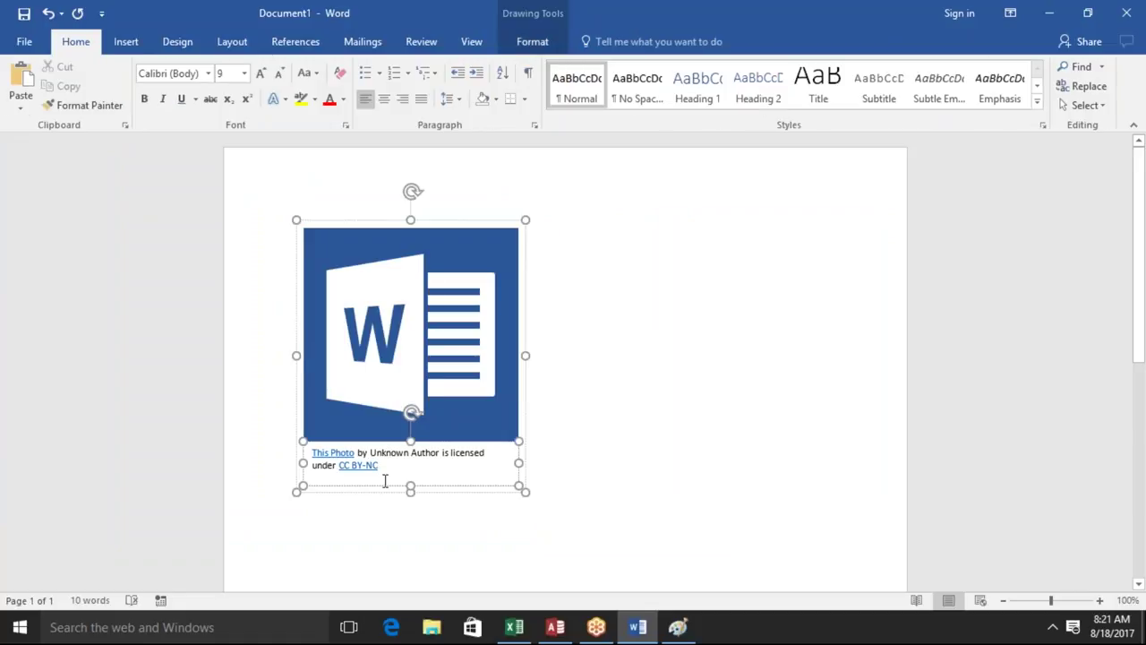
click(385, 487)
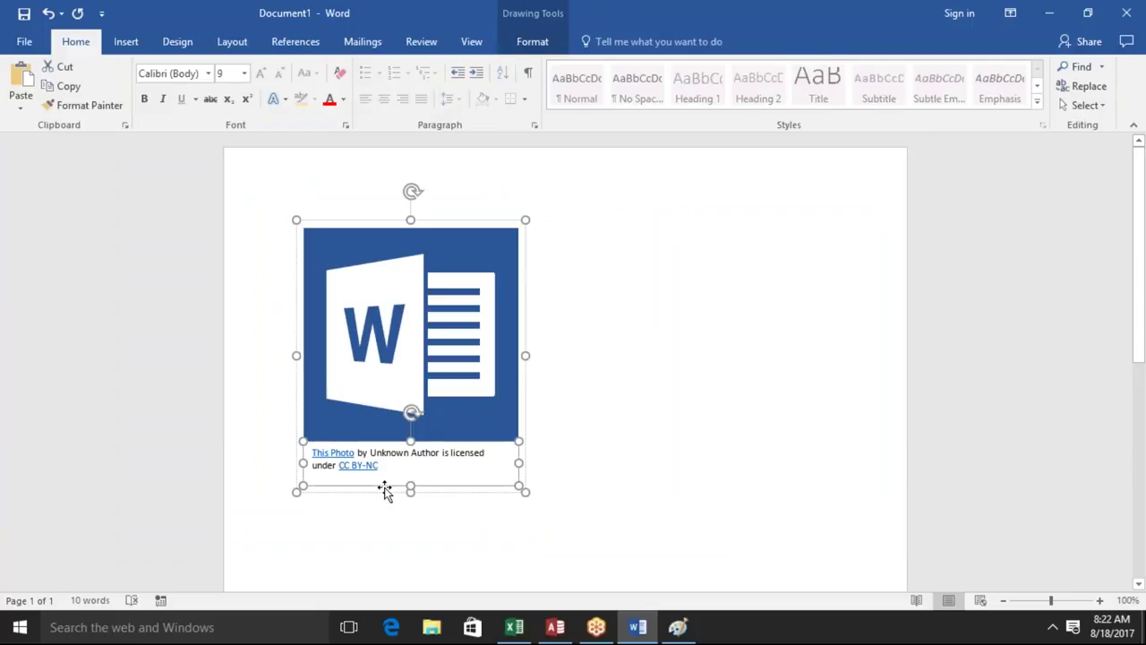
key(Delete)
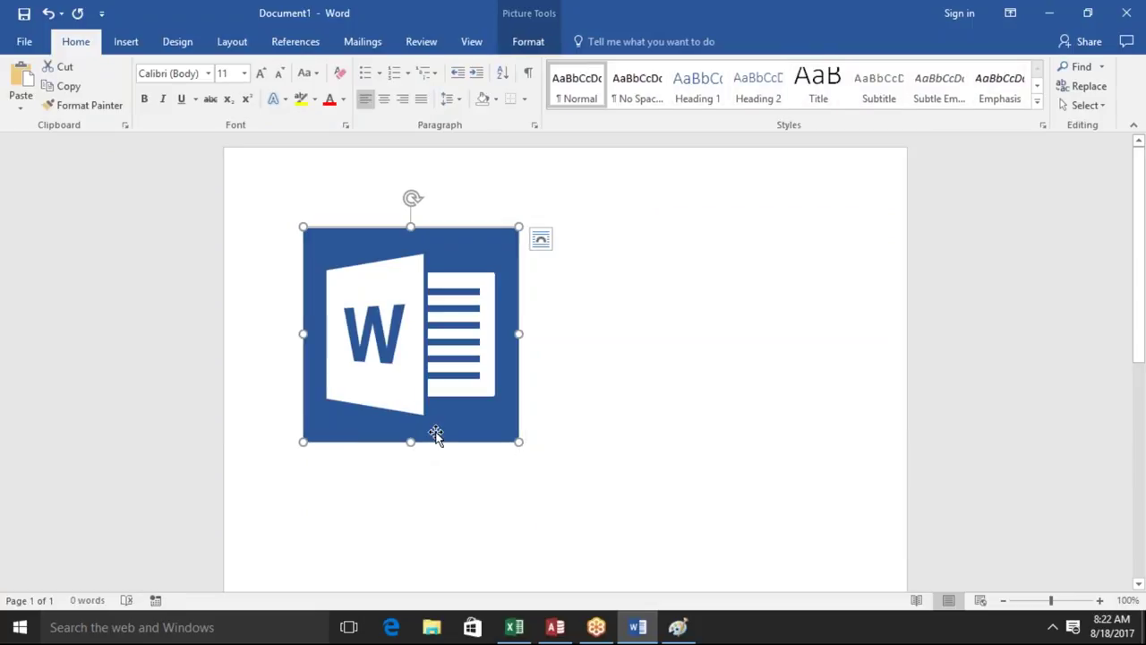
key(Delete)
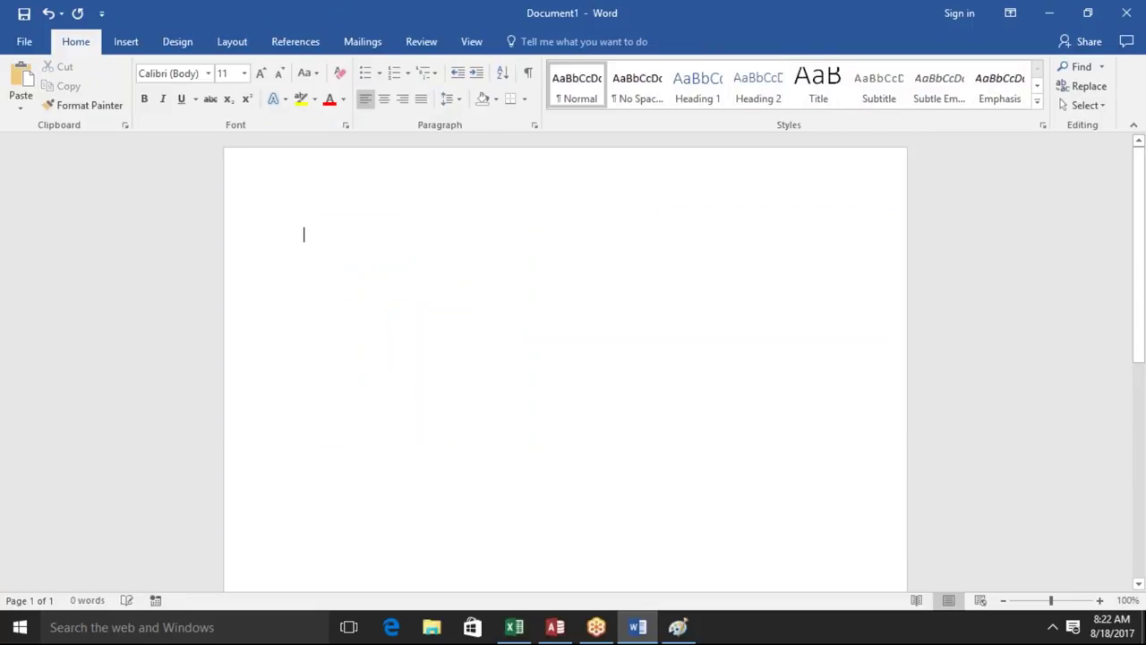
click(128, 43)
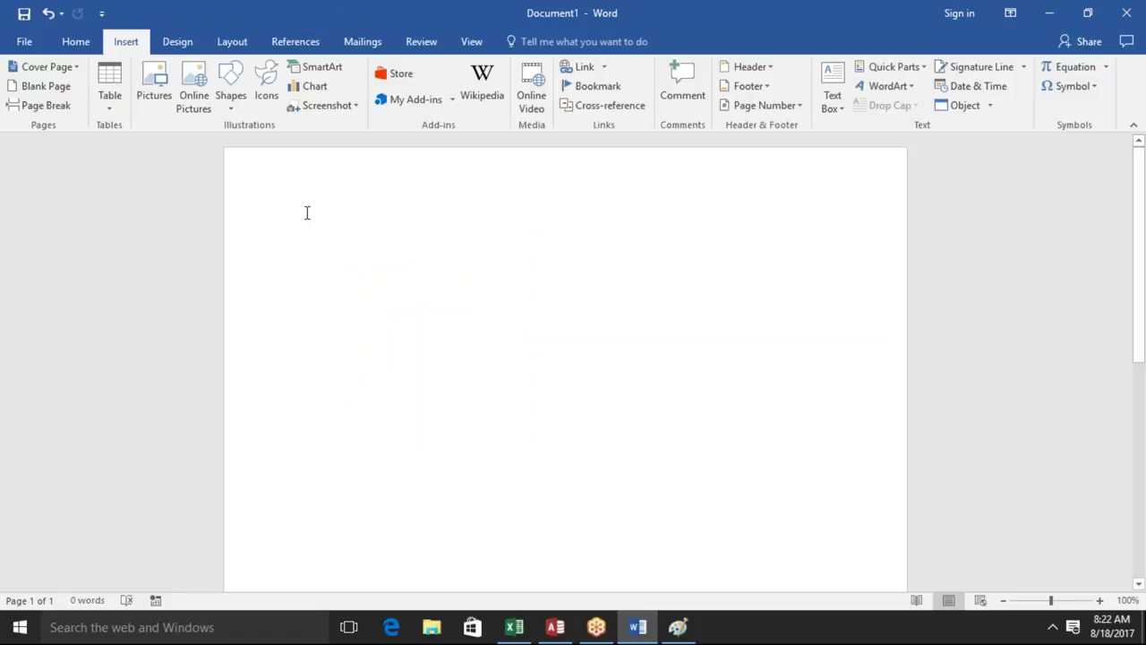
Insert the image41 Office logo picture from the Downloads folder, sized 3.66" by 6.5"
click(154, 85)
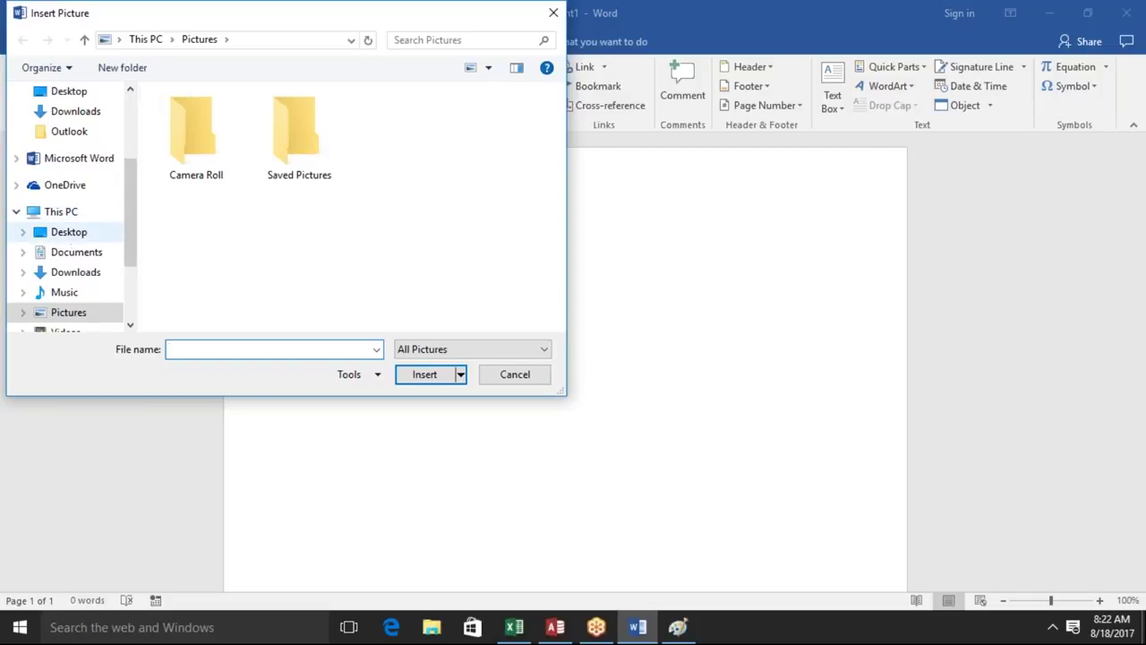
click(76, 236)
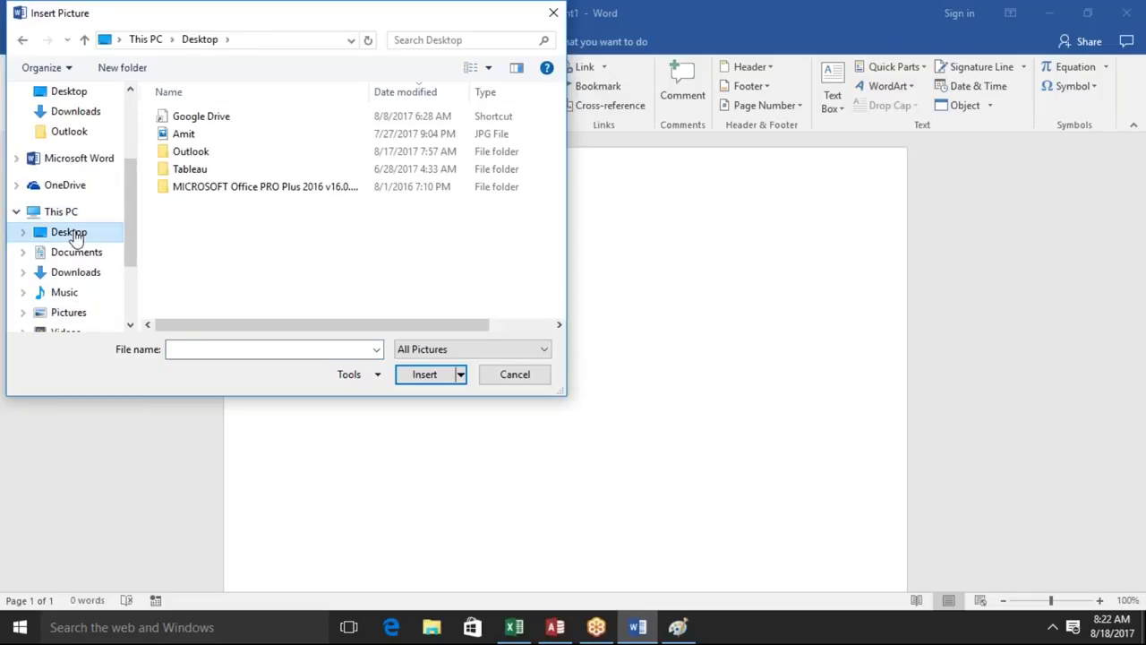
click(74, 278)
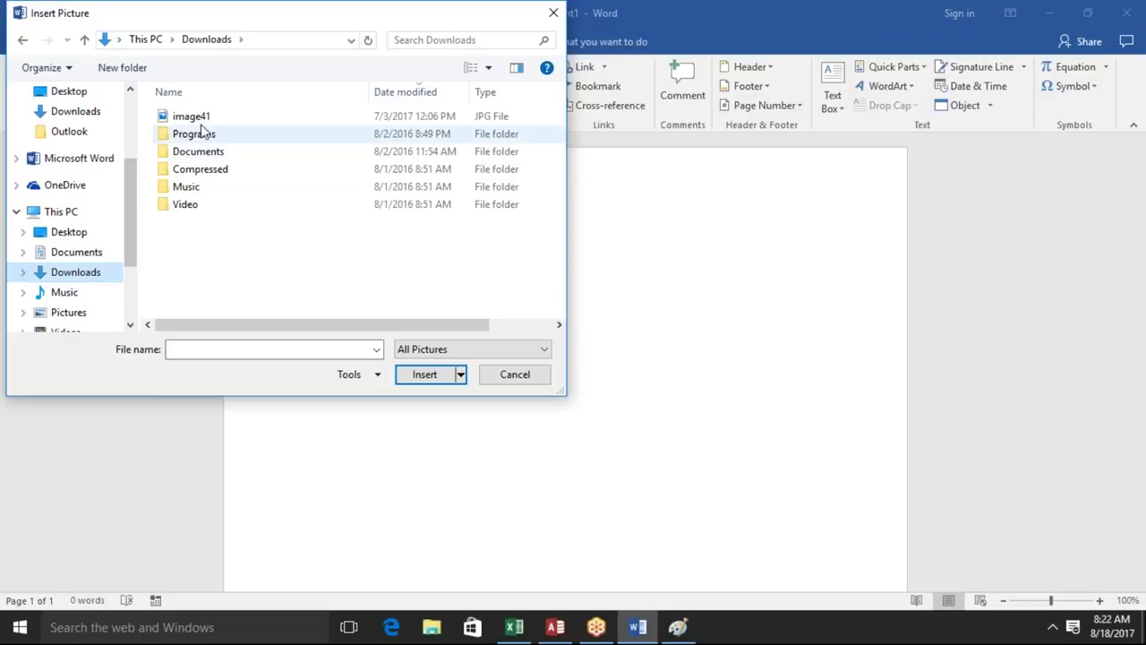
click(203, 121)
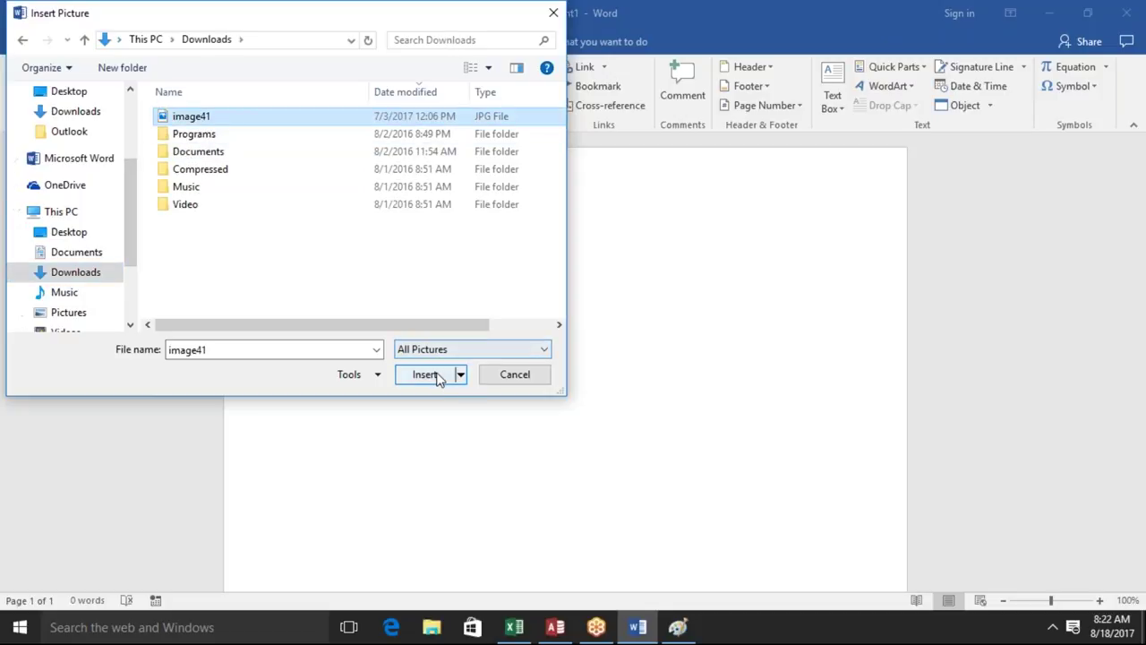
click(450, 373)
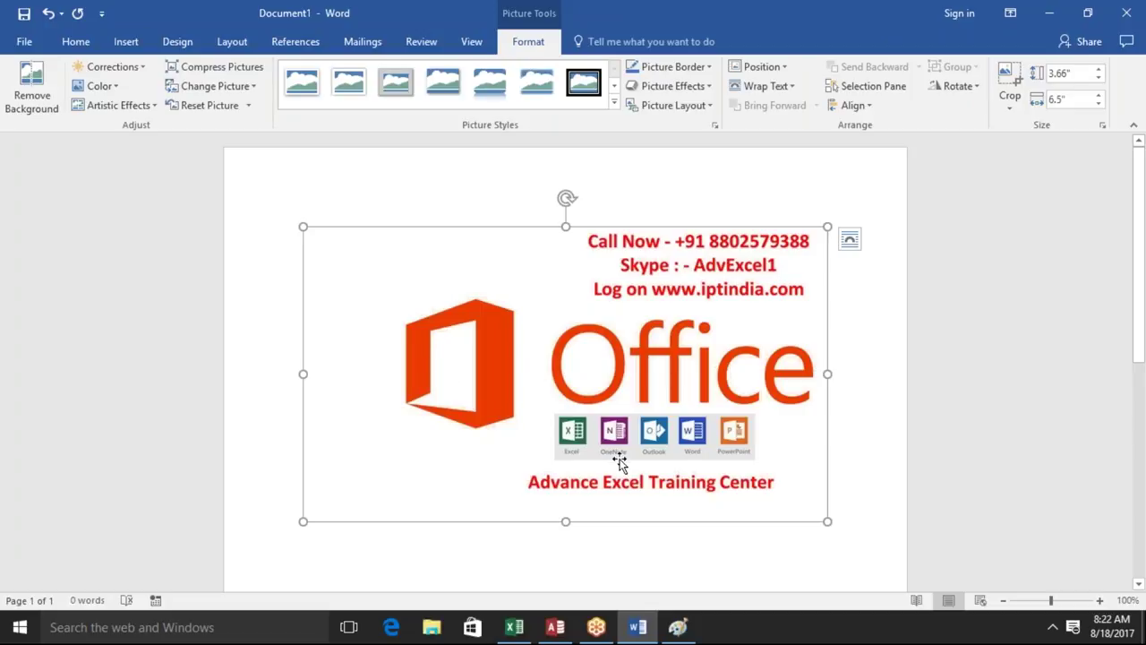
click(134, 45)
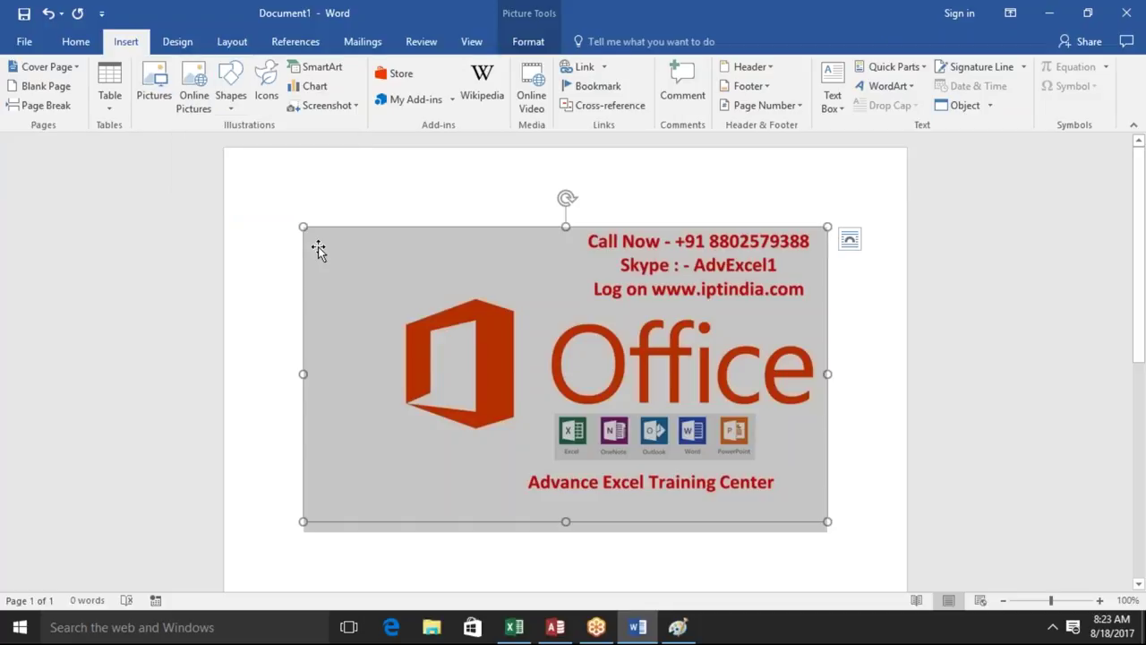
Delete the Office picture and insert image41 from Downloads again
key(Delete)
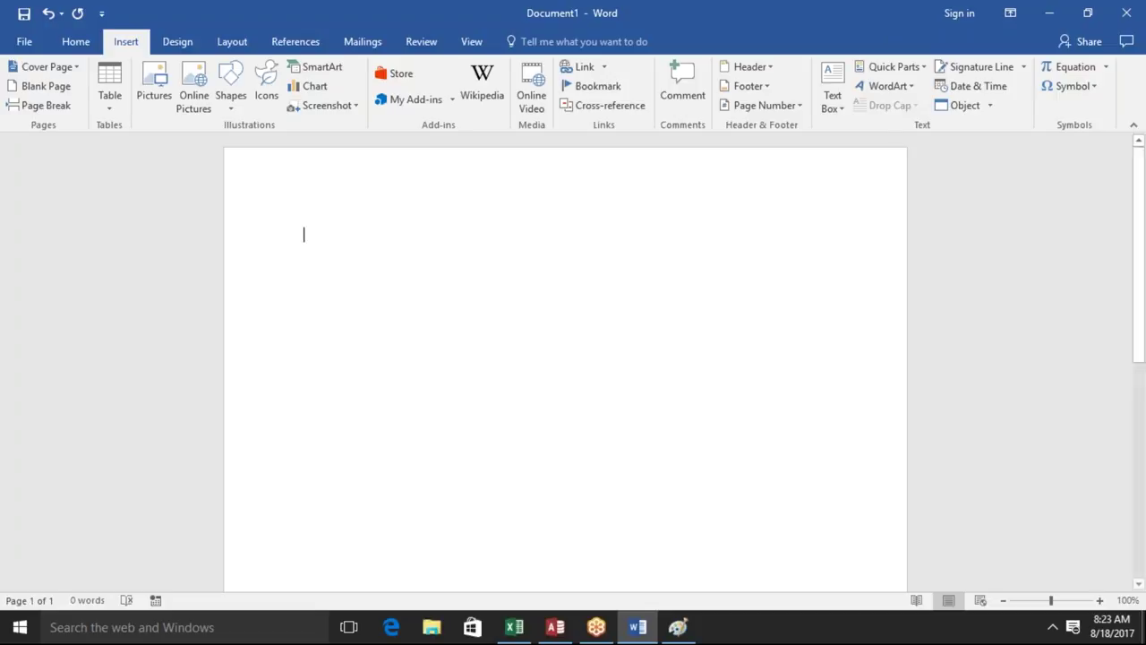
click(151, 101)
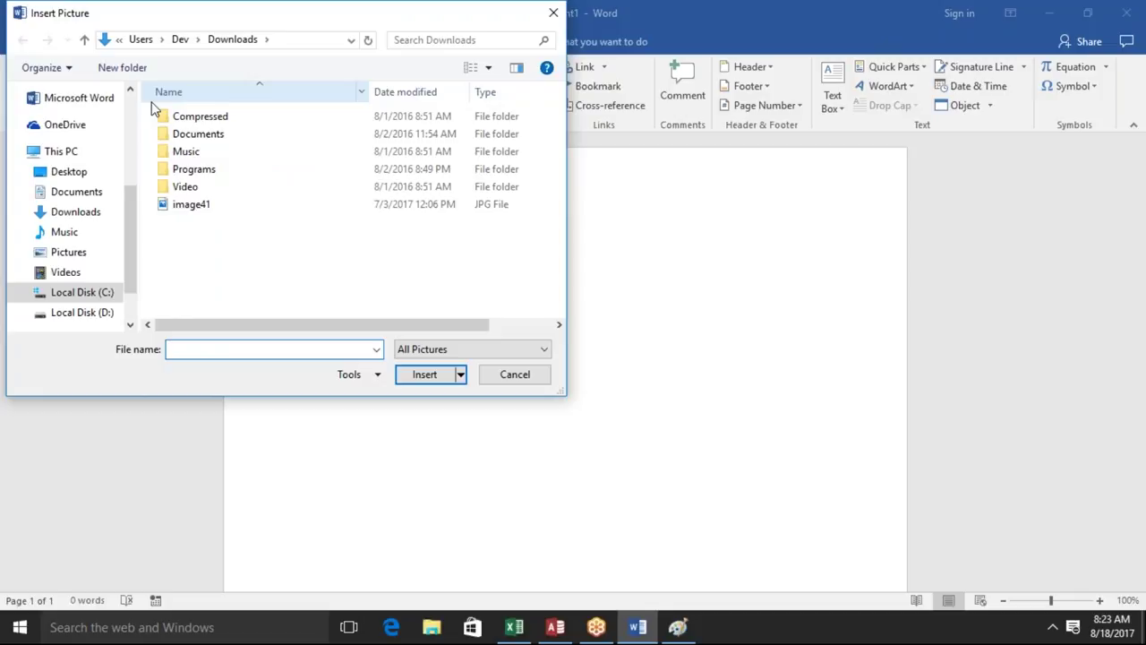
click(189, 207)
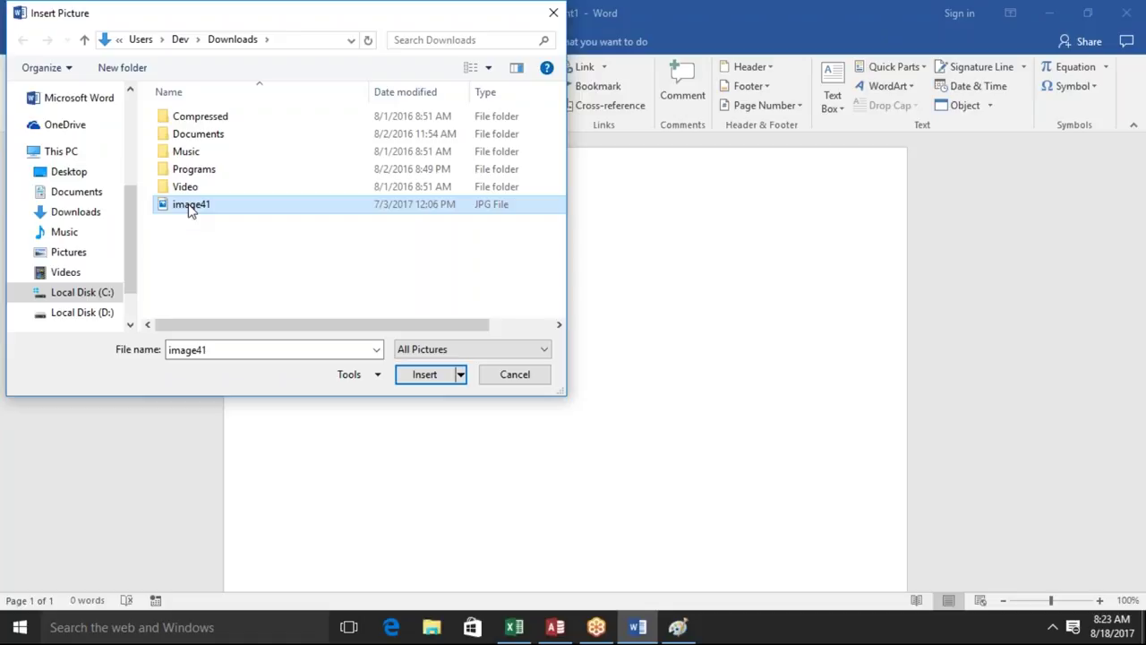
click(426, 377)
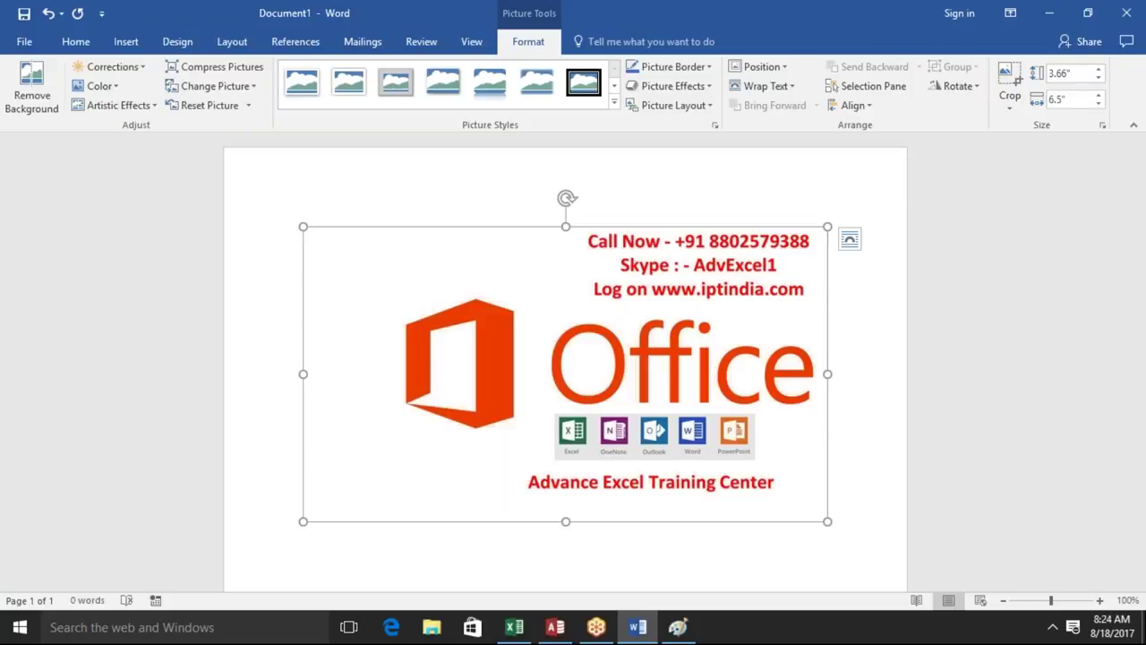
Shrink the Office picture by dragging its corner handle inward
click(126, 44)
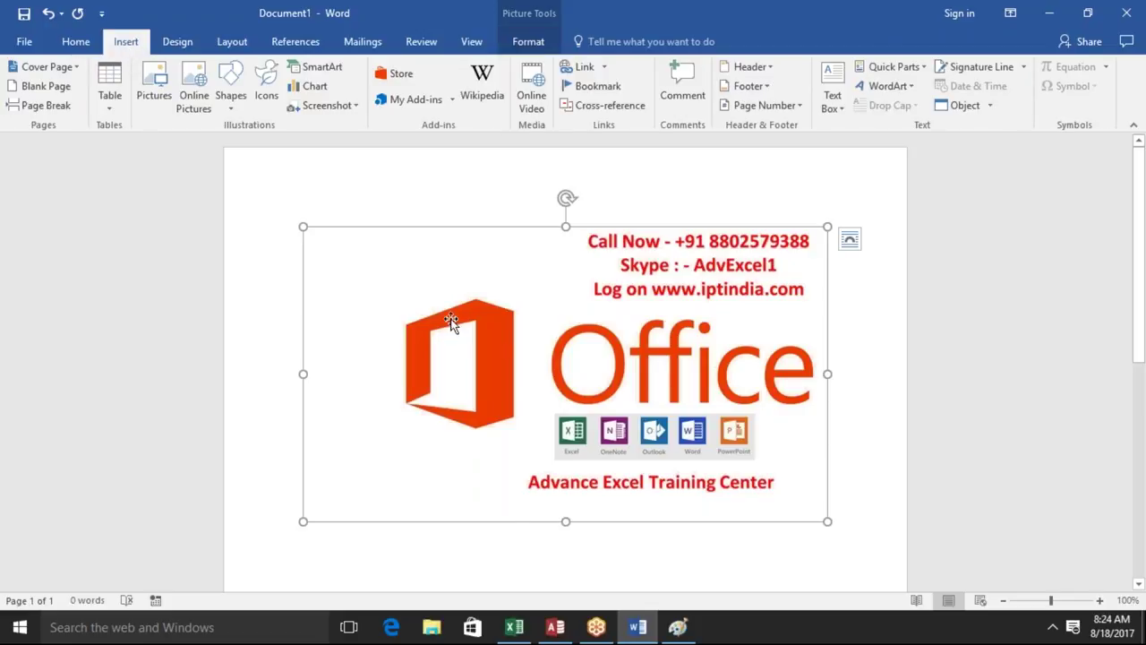
click(513, 521)
drag(827, 521, 670, 433)
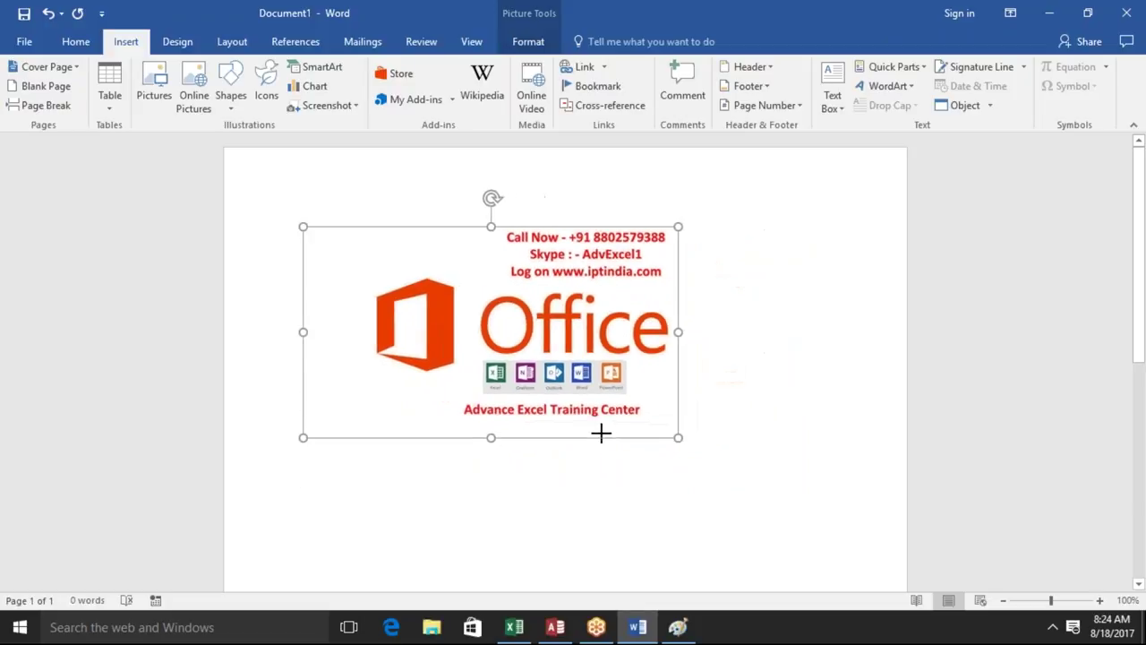
click(353, 302)
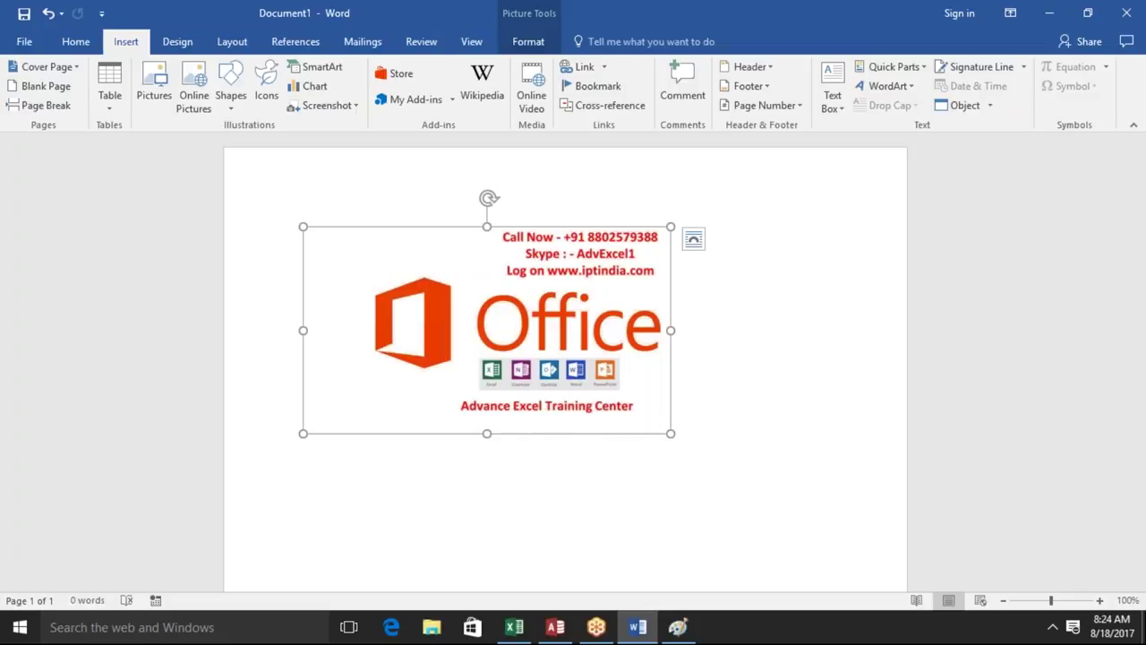
Reselect the Office picture, show Picture Tools Format, and delete the picture
double_click(437, 509)
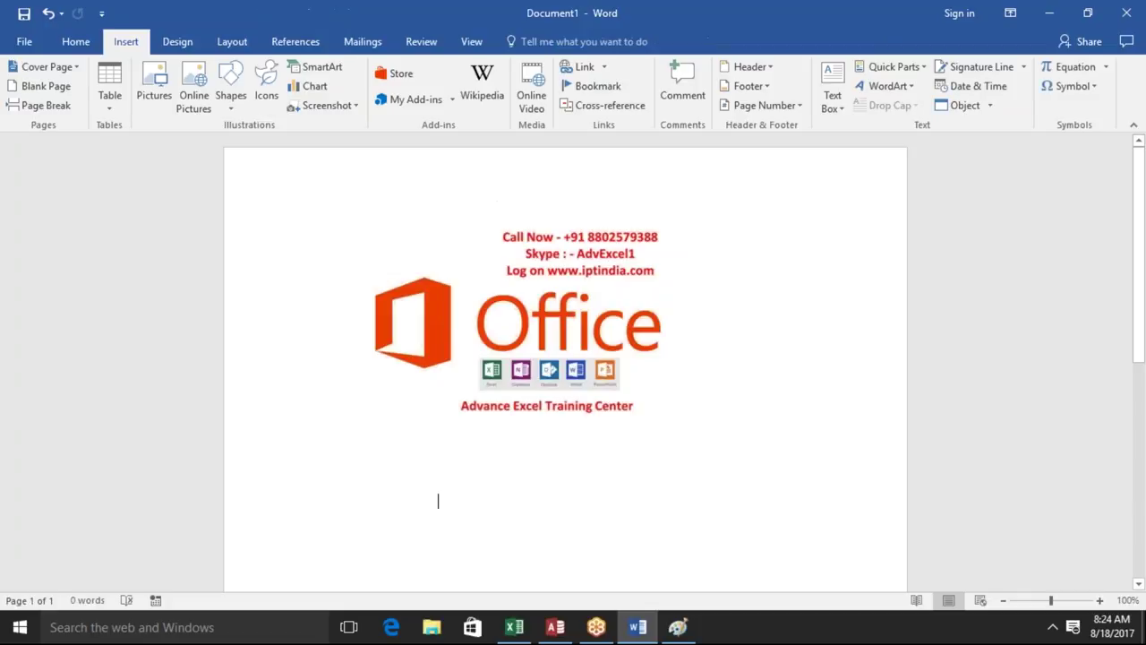
click(501, 408)
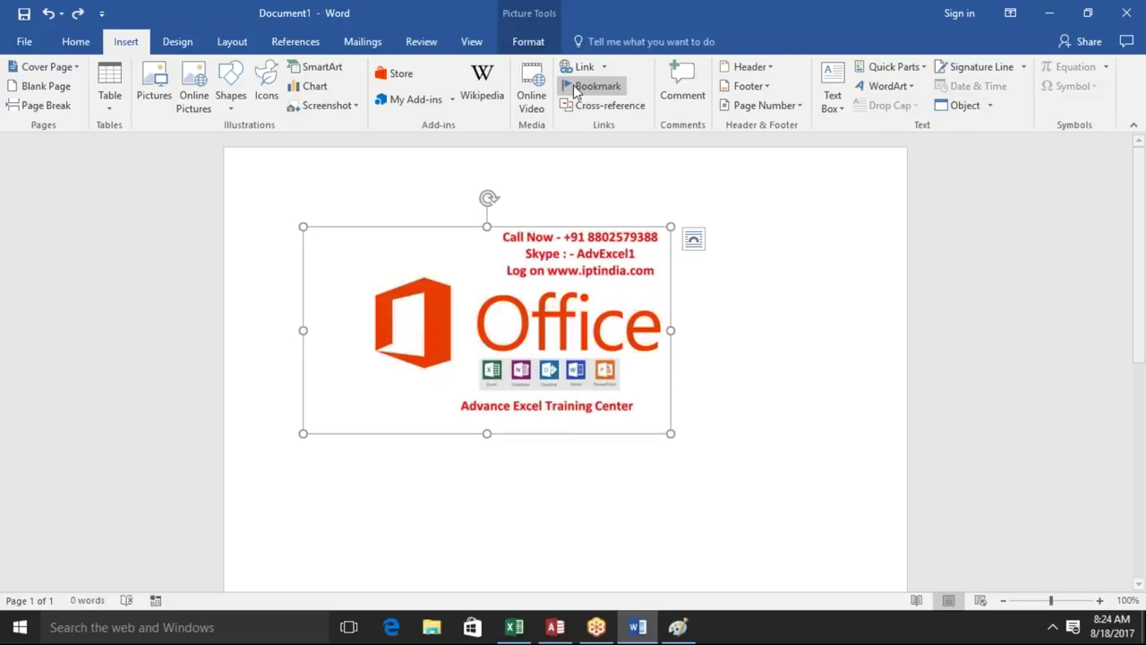
click(529, 47)
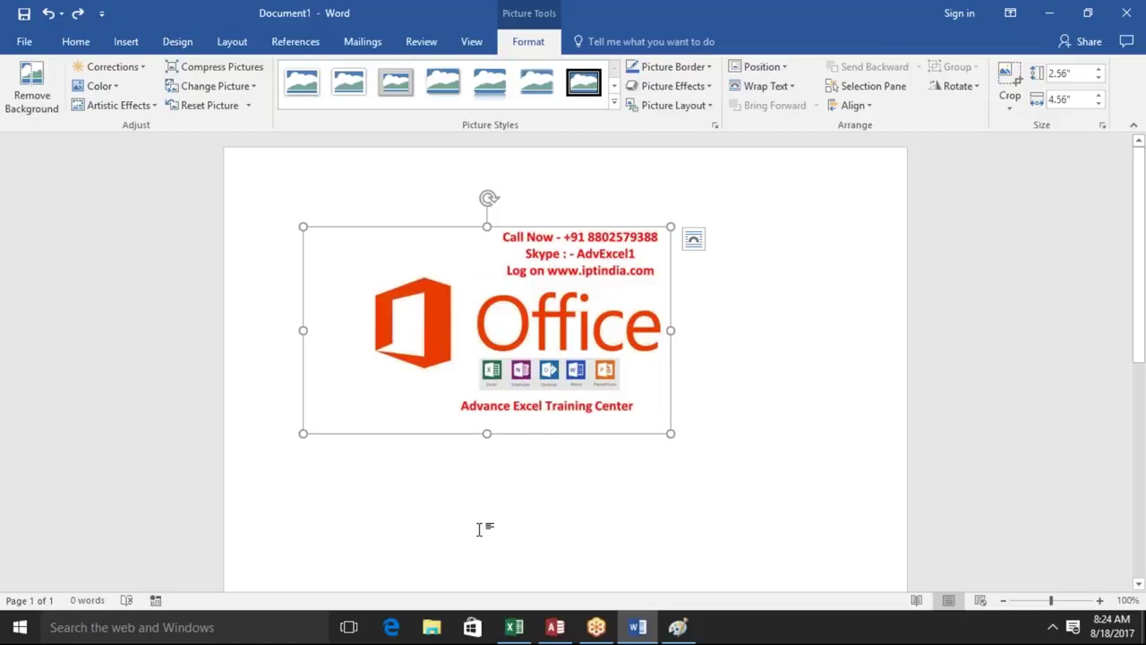
key(Delete)
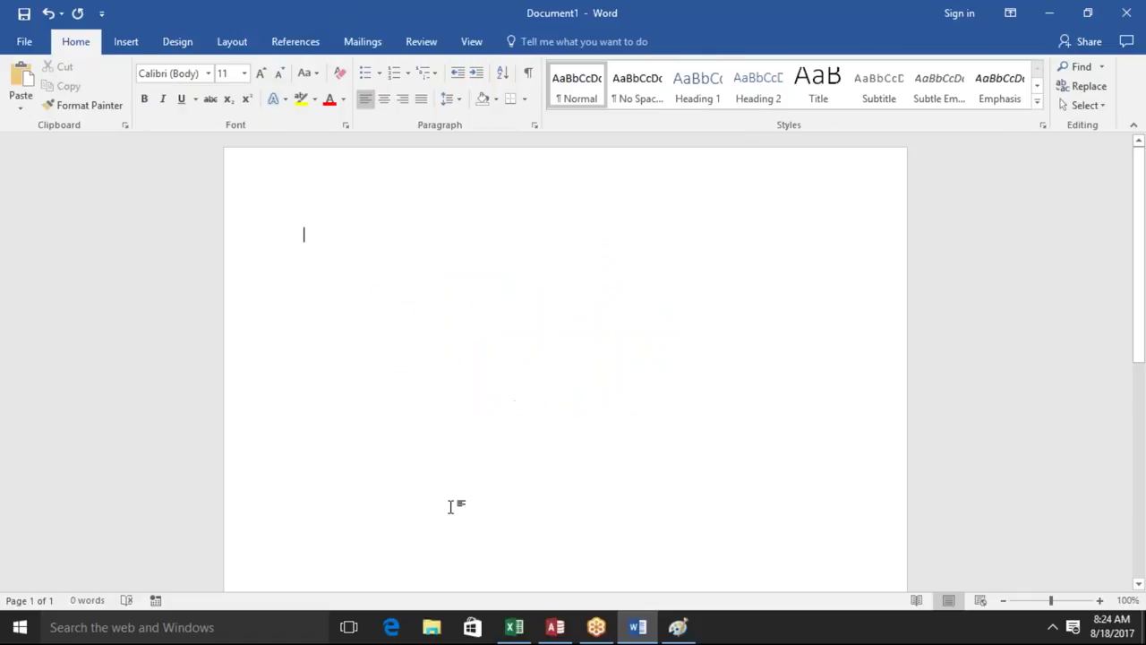
Open the Online Pictures search and browse the Dance category
click(128, 50)
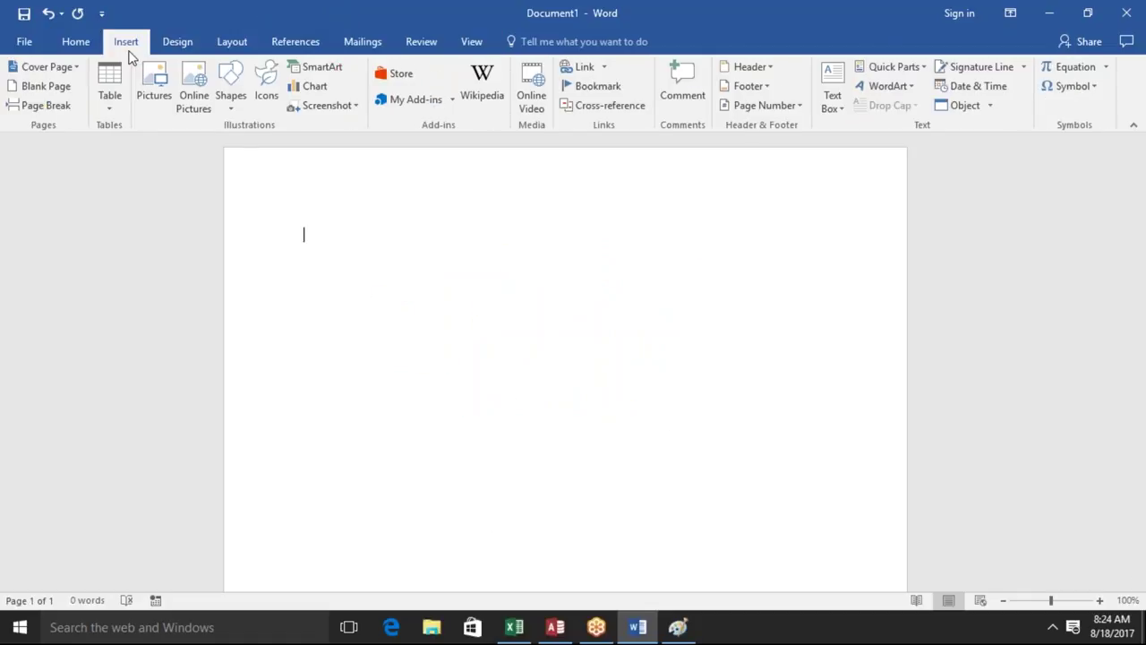
click(193, 112)
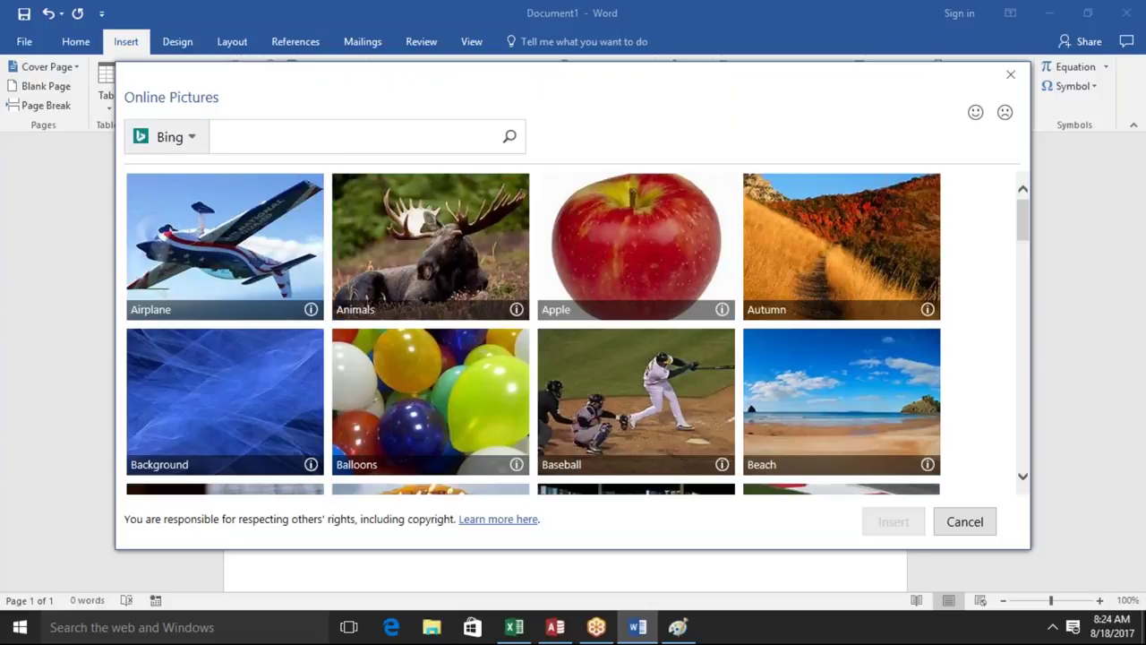
click(1024, 480)
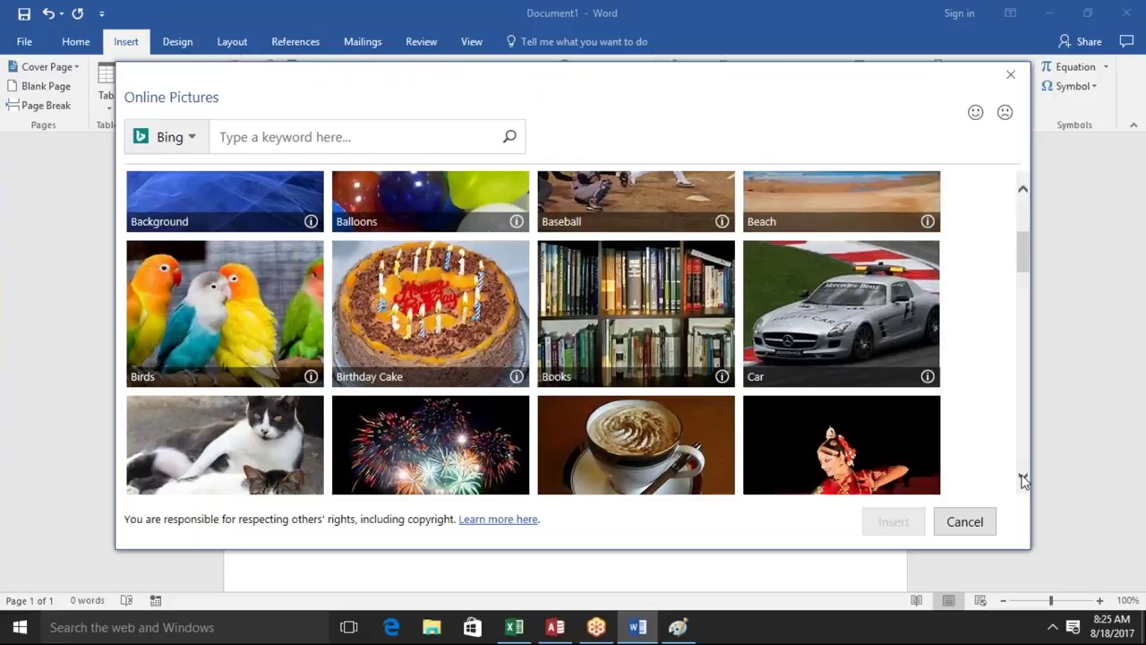
click(1023, 481)
click(1023, 481)
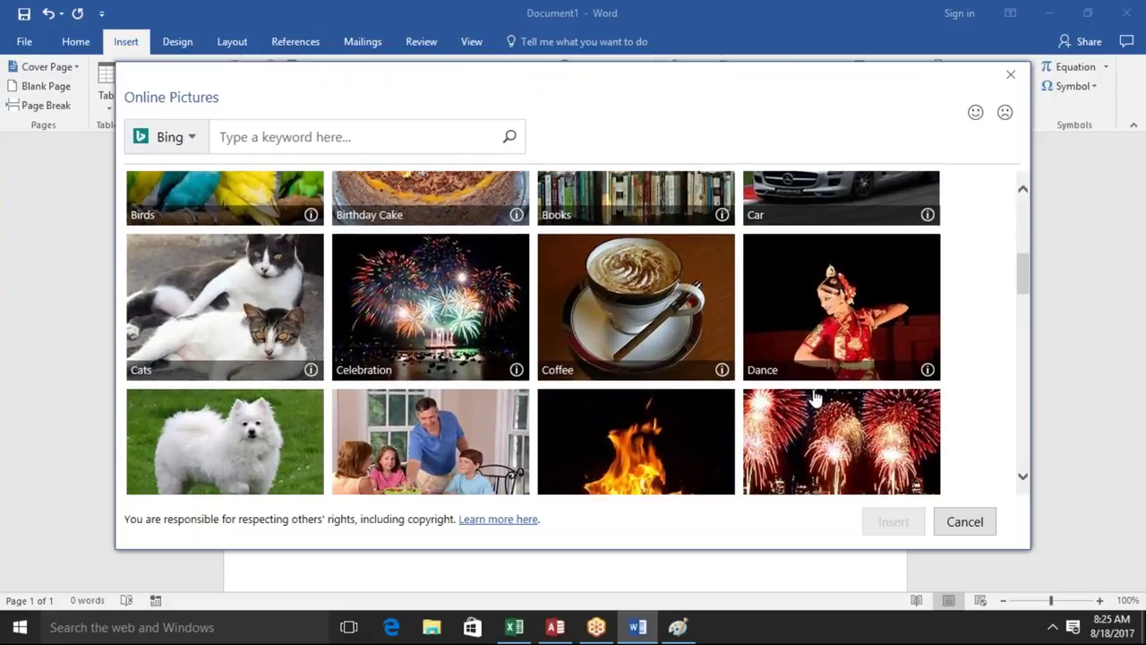
click(844, 350)
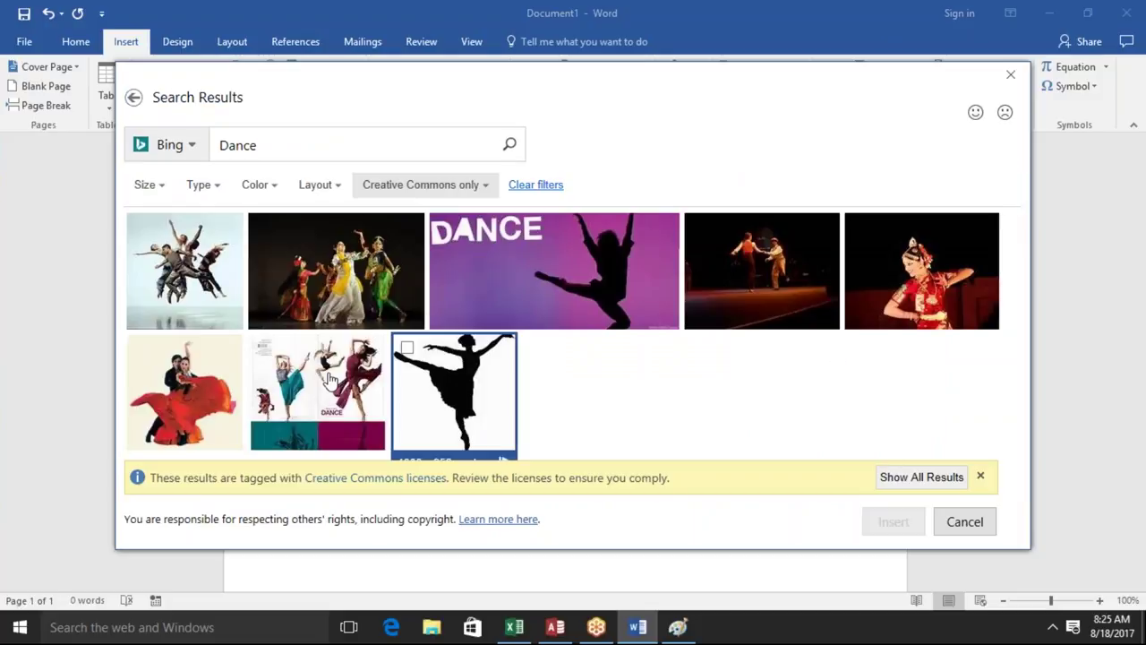
Pick the red-dress dancer photo from the Creative Commons Dance results
click(220, 145)
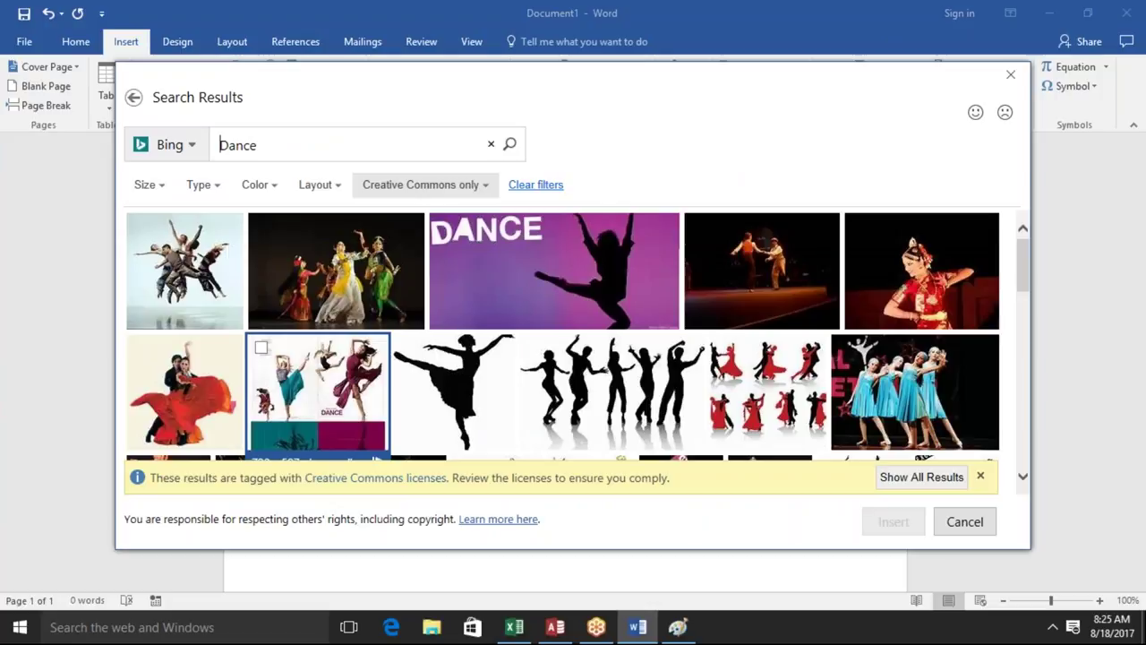
click(921, 268)
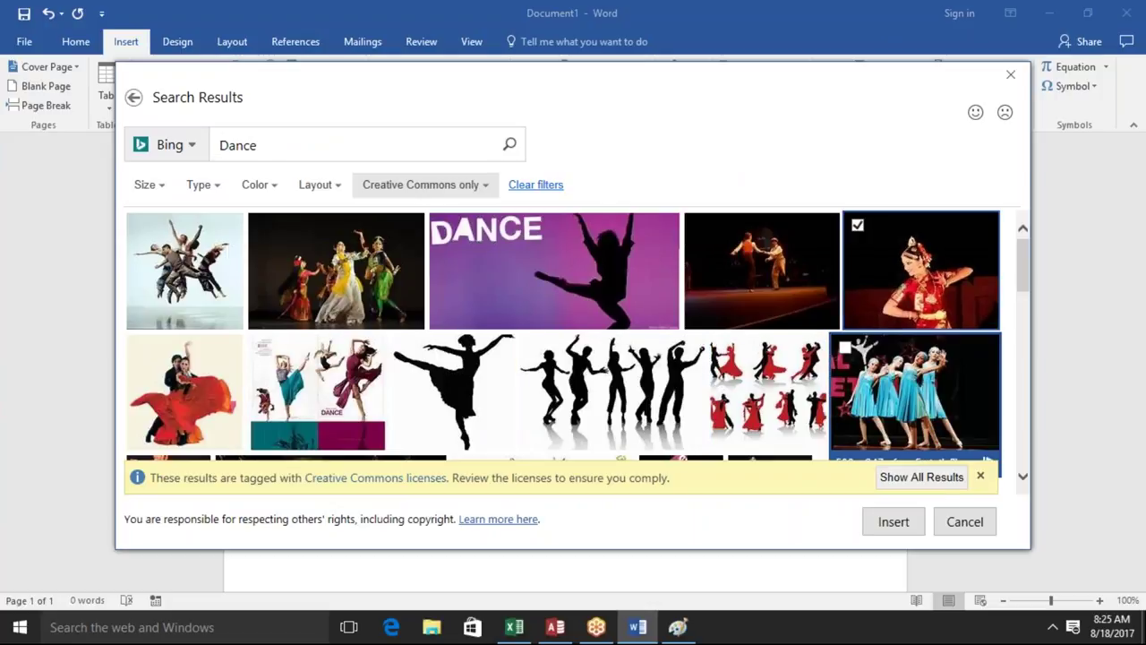
click(922, 269)
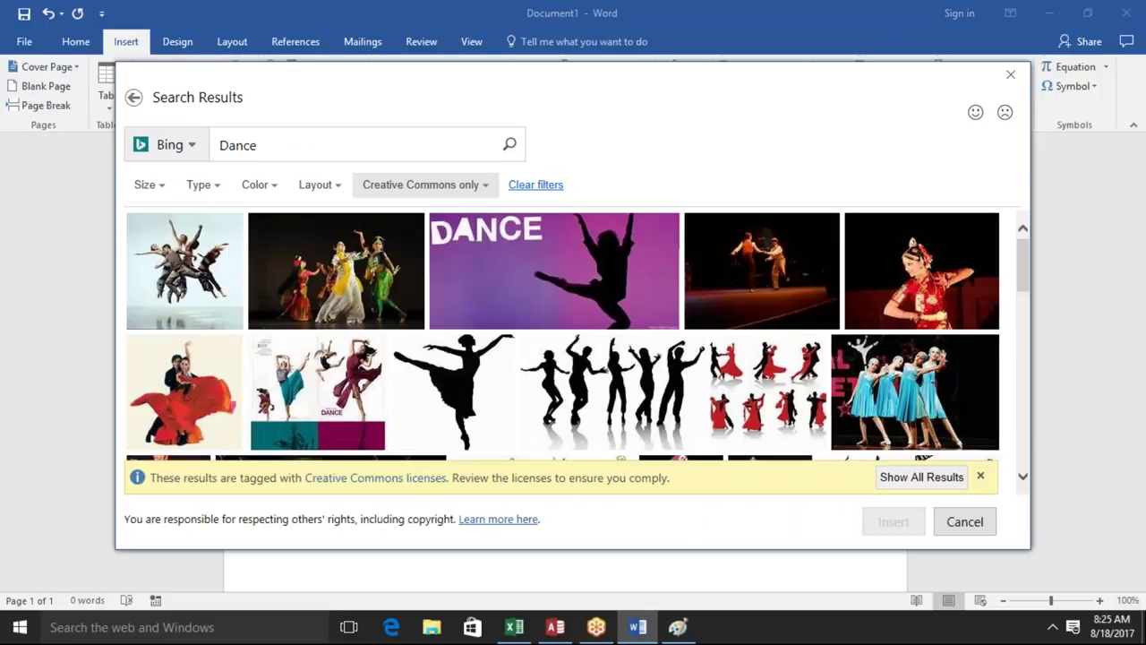
key(Escape)
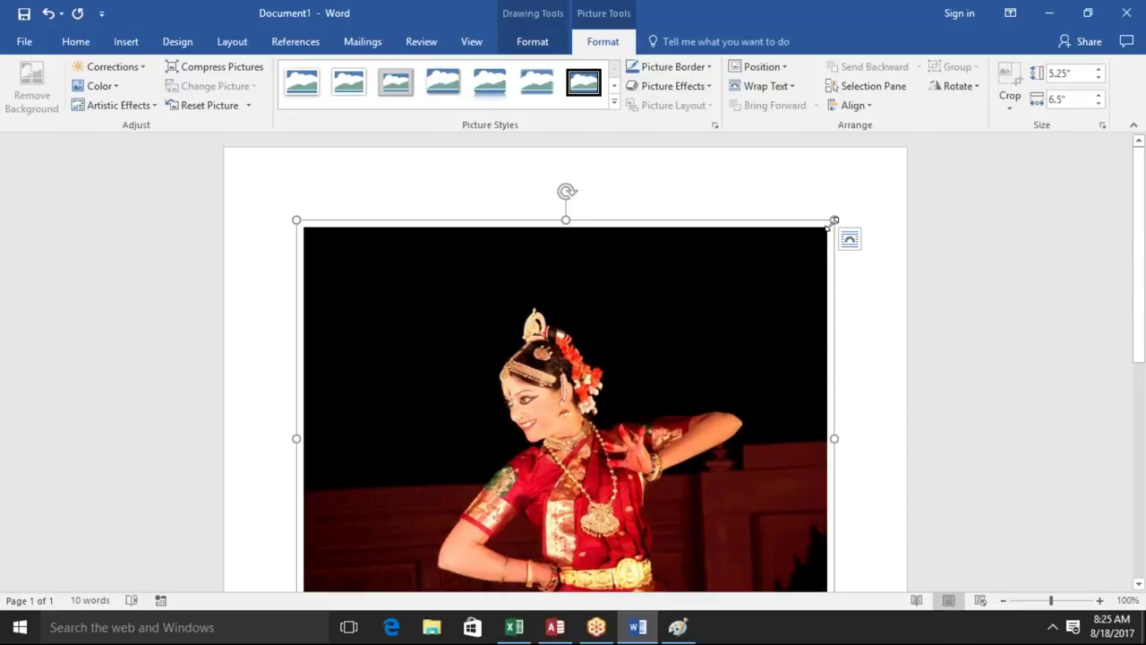
Resize the dancer photo, stretching it to 3.82" tall
drag(834, 220, 686, 447)
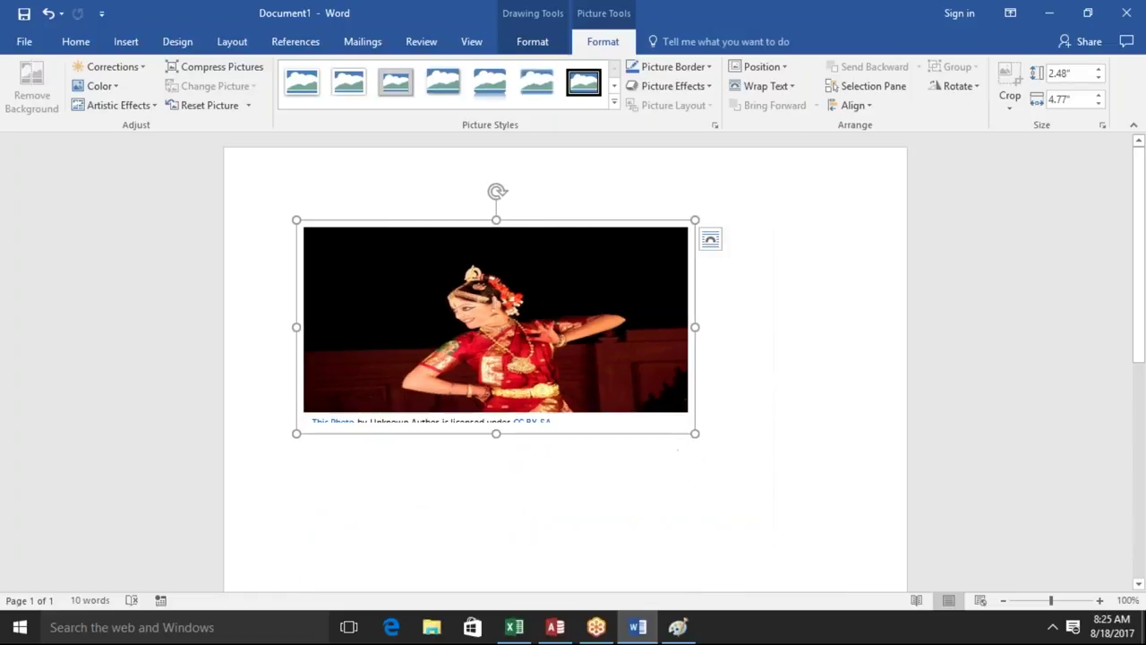
drag(496, 434, 511, 481)
click(507, 500)
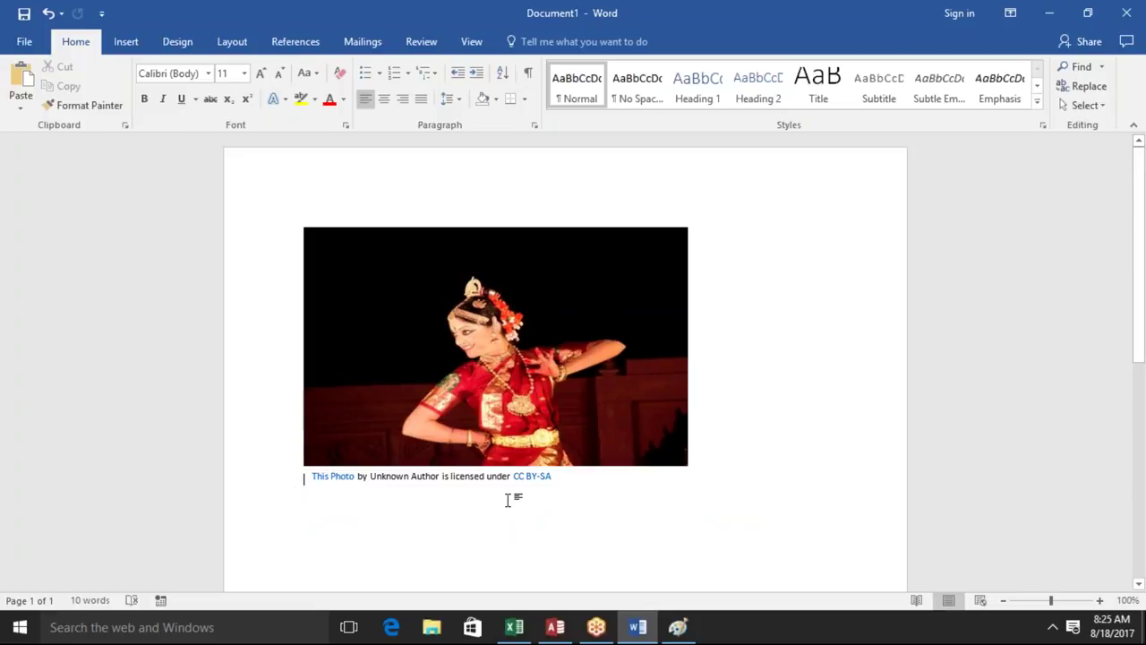
click(491, 483)
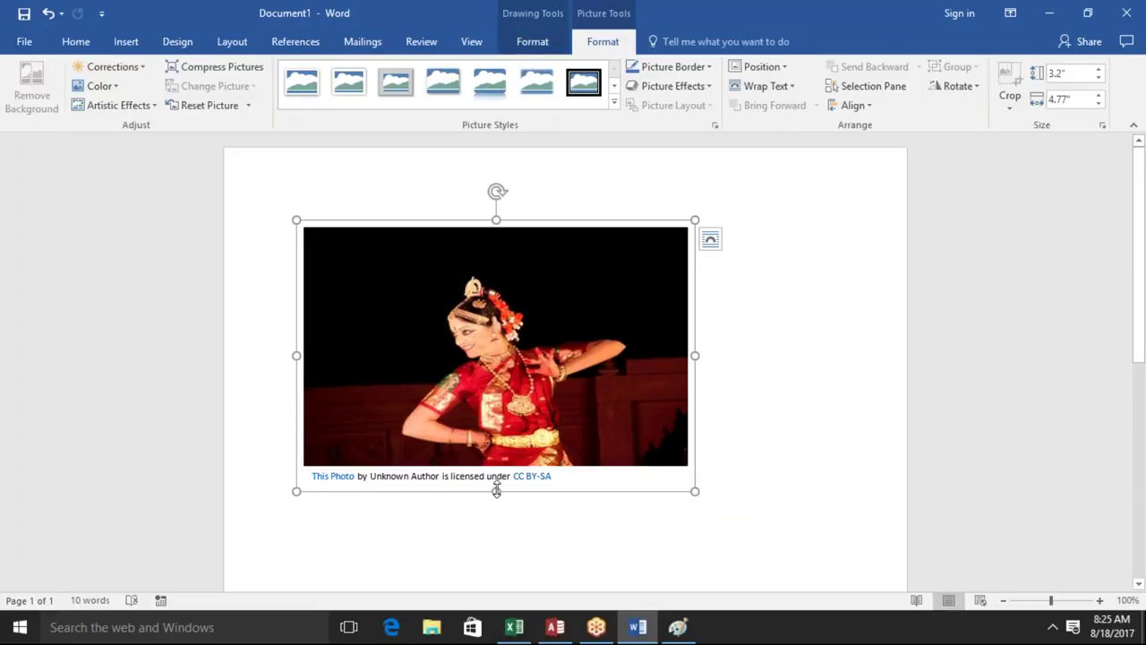
drag(496, 491, 513, 539)
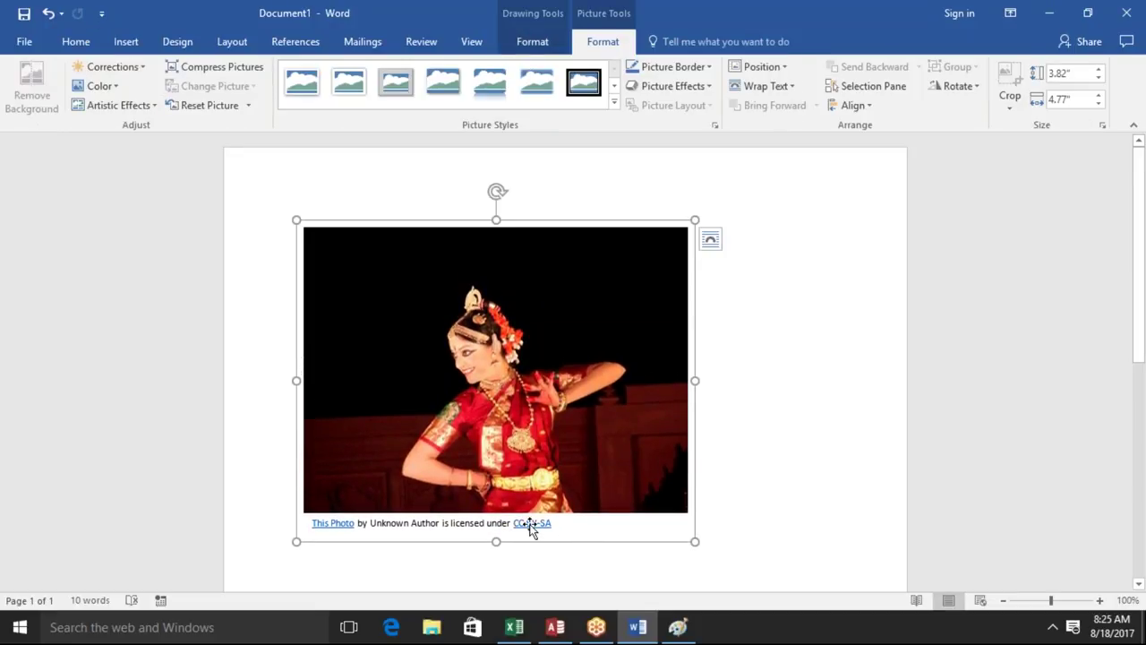
Erase the attribution caption text and delete its empty text box
click(576, 522)
key(BackSpace)
key(BackSpace)
key(BackSpace)
key(BackSpace)
key(BackSpace)
key(BackSpace)
key(BackSpace)
key(BackSpace)
key(BackSpace)
key(BackSpace)
key(BackSpace)
key(BackSpace)
key(BackSpace)
key(BackSpace)
key(BackSpace)
key(BackSpace)
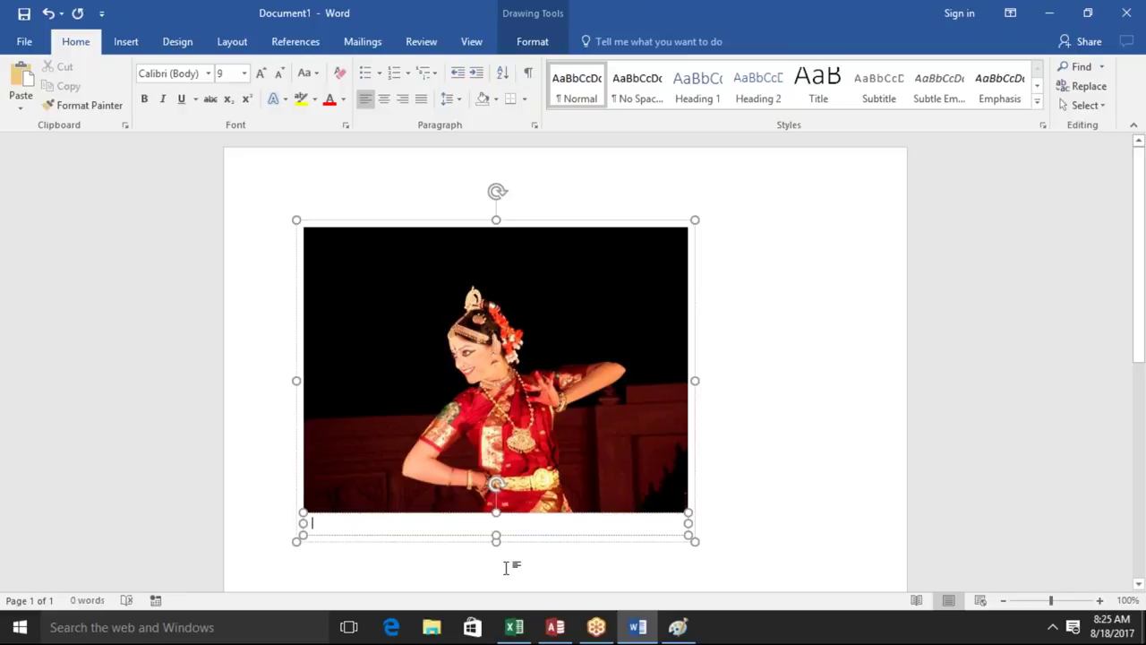
click(317, 532)
click(318, 534)
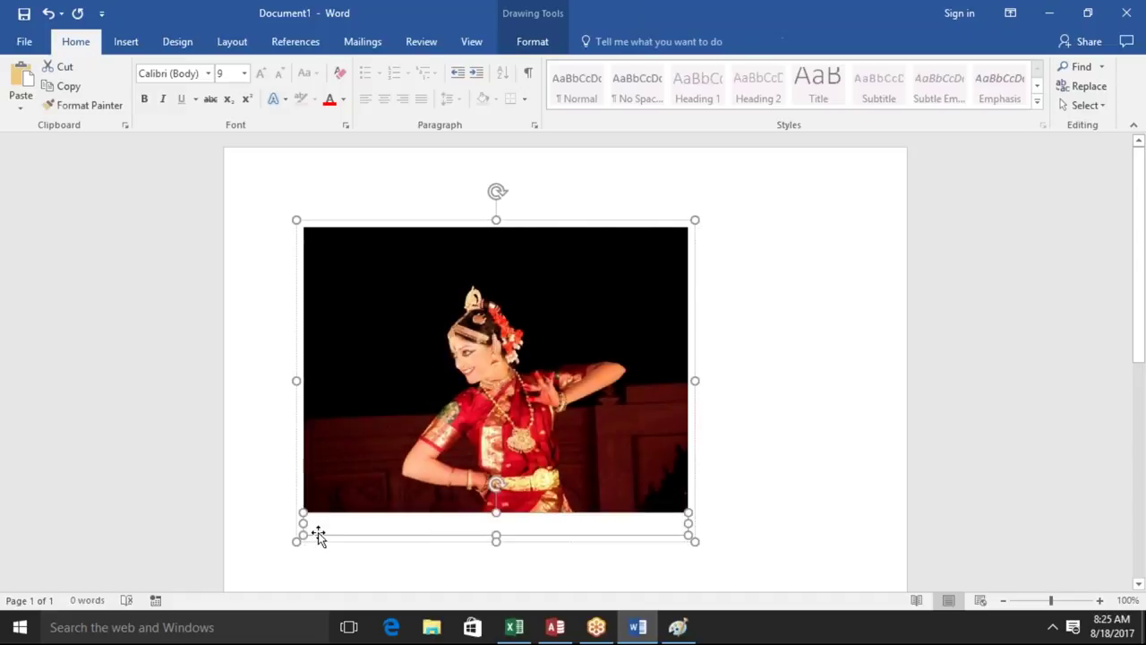
key(Delete)
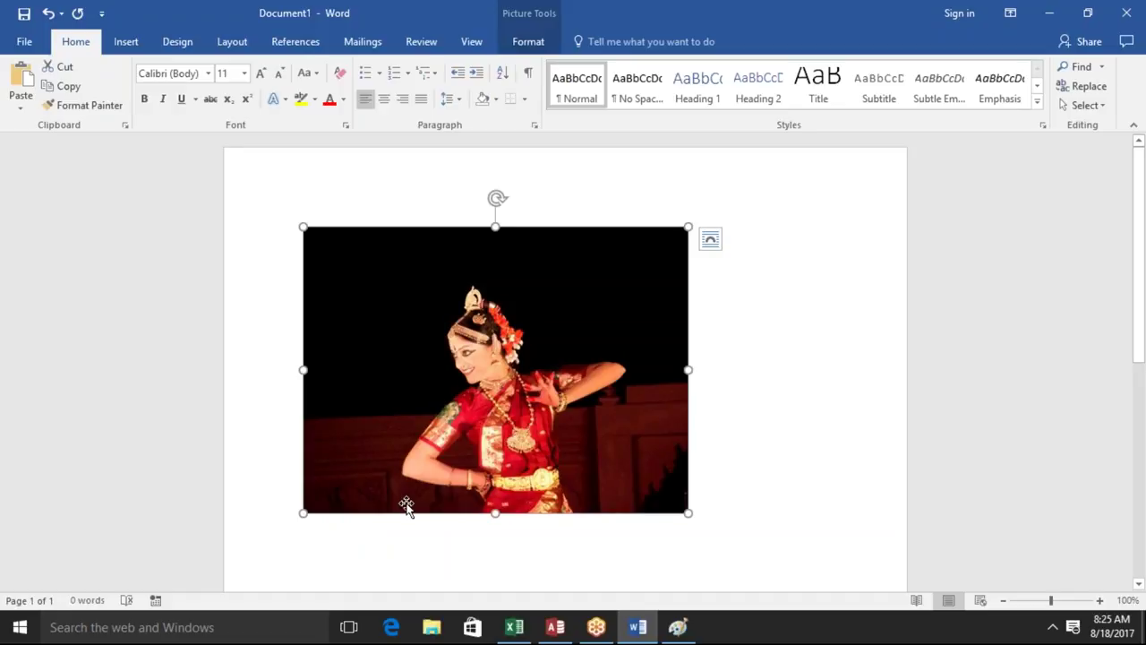
Delete the dancer photo and insert the red-dressed dancer again from online Dance pictures
key(Delete)
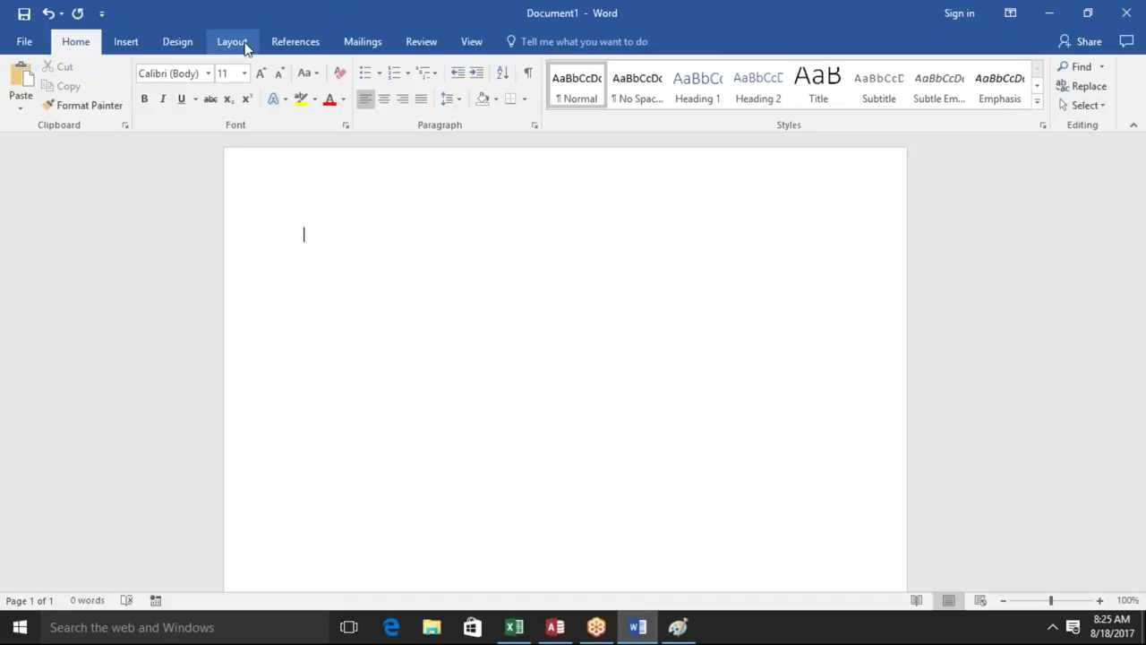
click(125, 42)
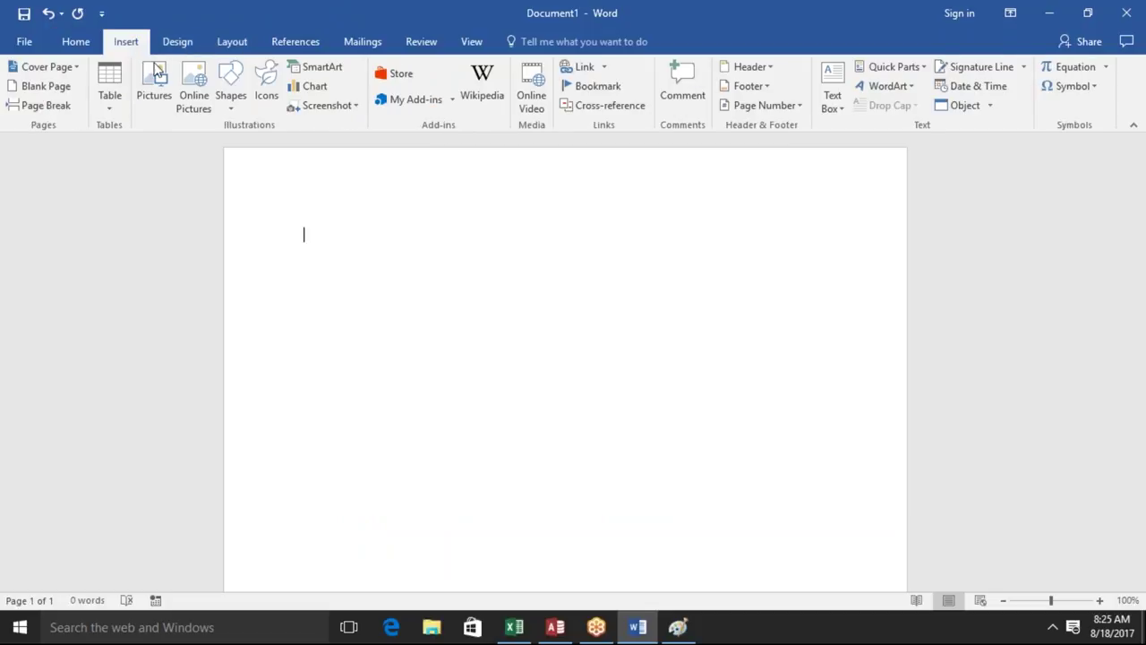
click(204, 105)
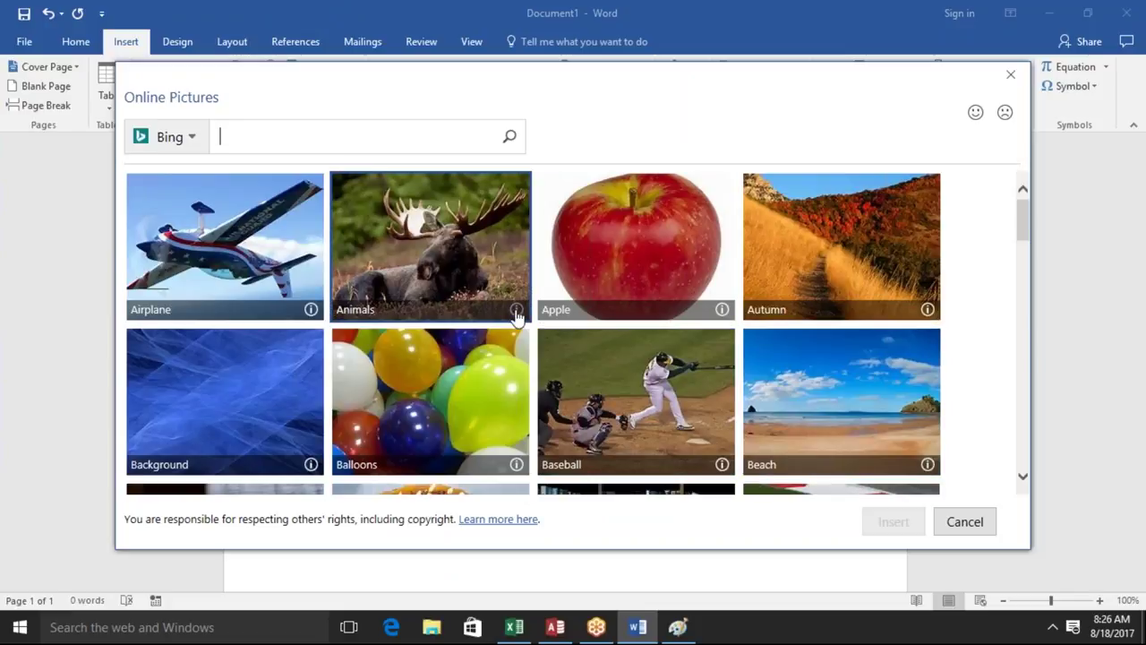
click(1021, 477)
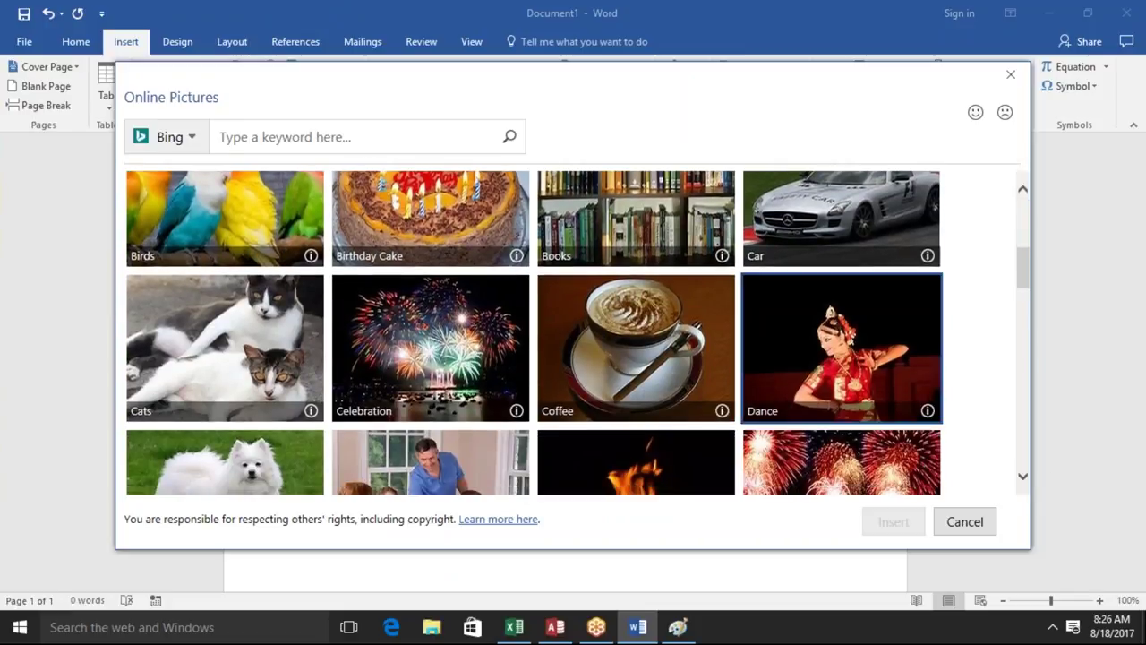
click(870, 381)
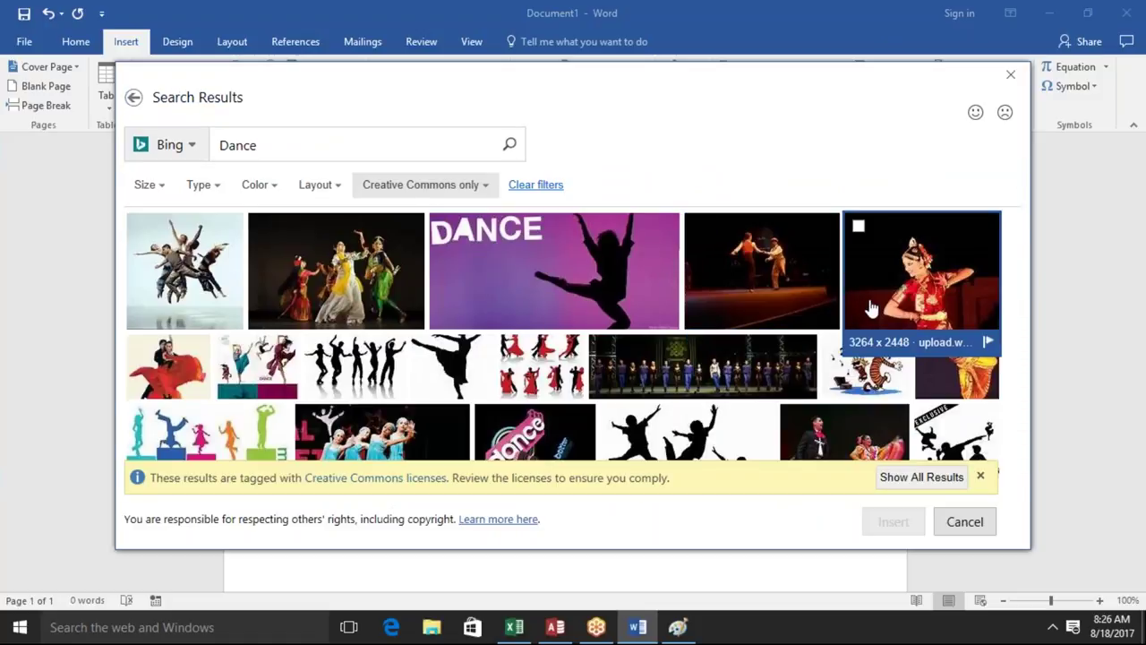
click(860, 230)
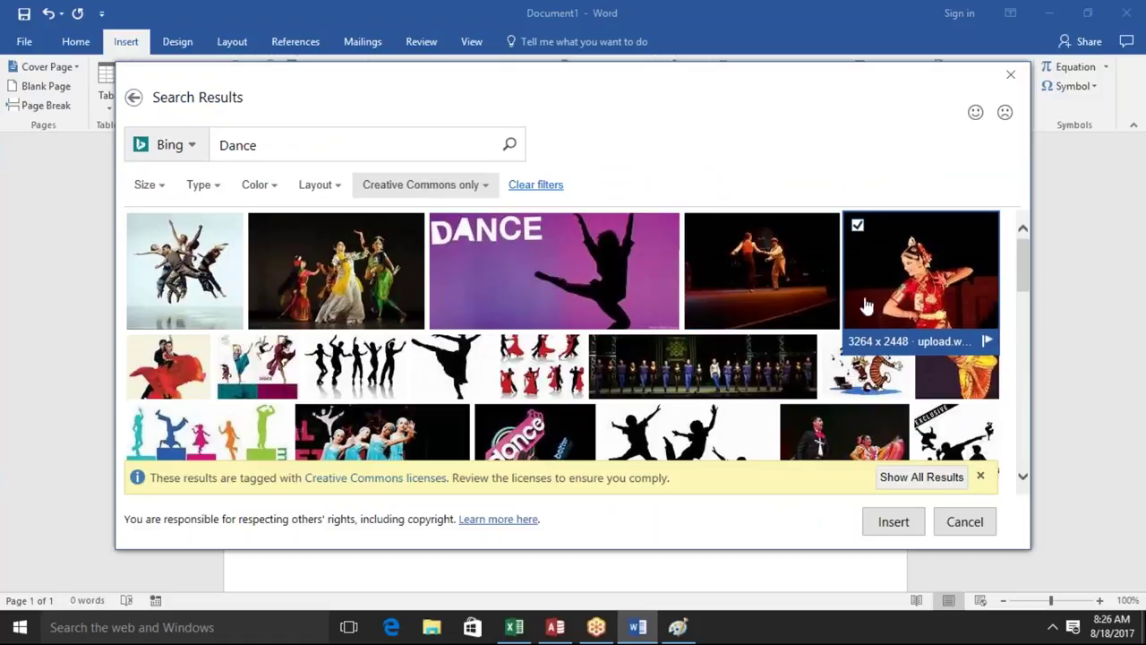
click(887, 529)
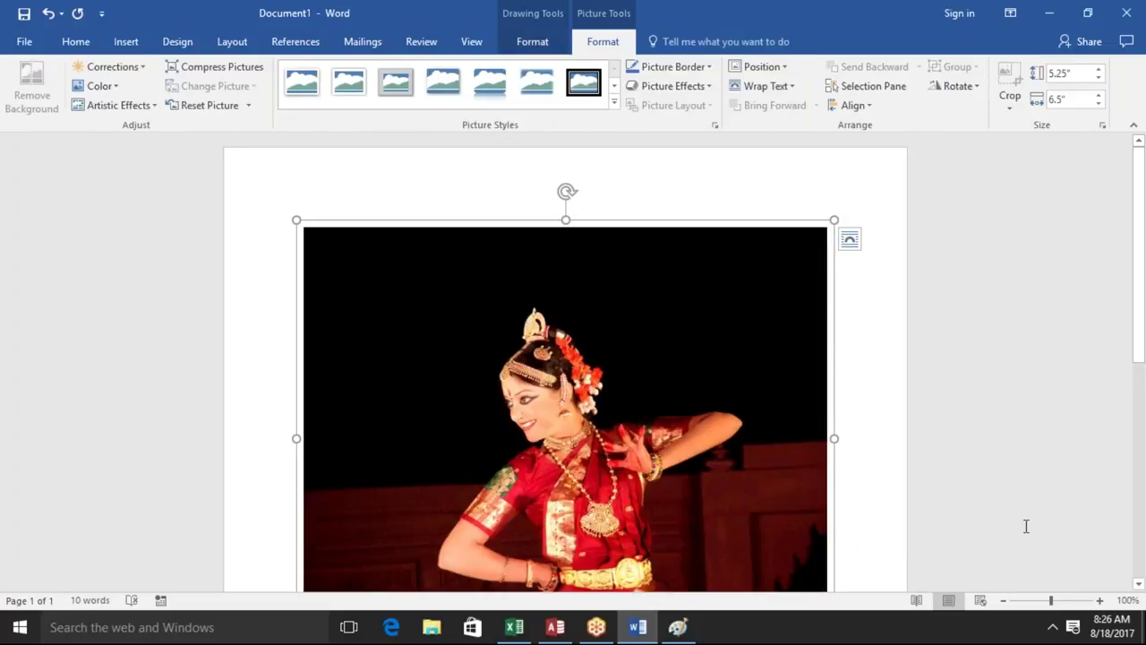
Select the attribution caption box below the dancer photo, delete it, and reselect the photo
click(977, 474)
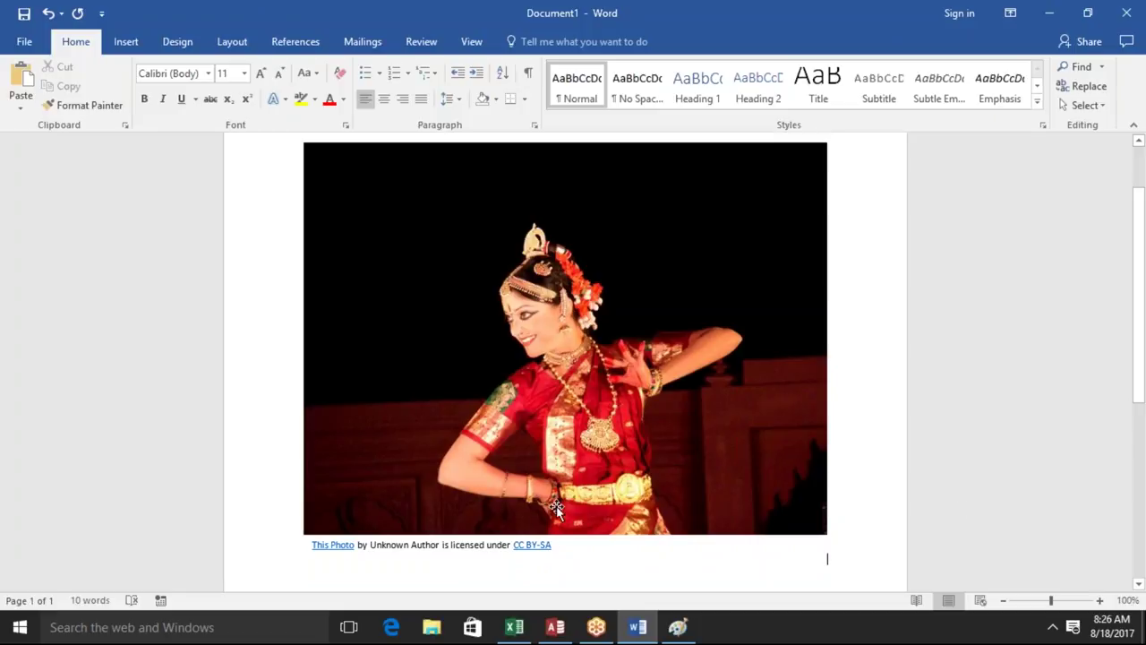
click(551, 545)
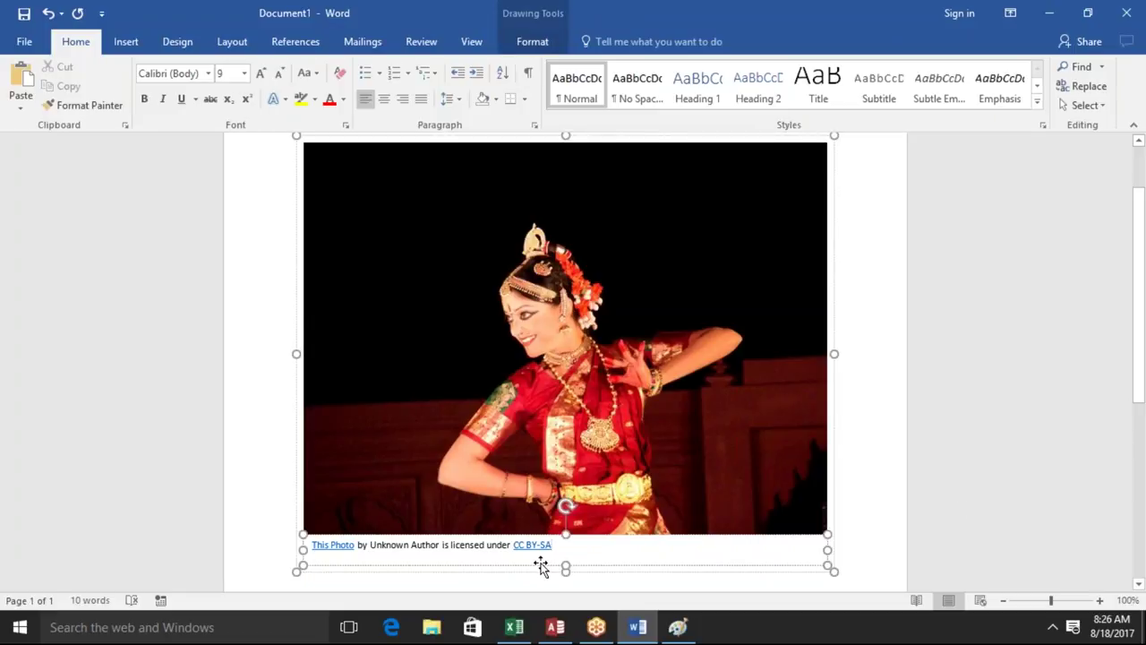
click(540, 567)
key(Delete)
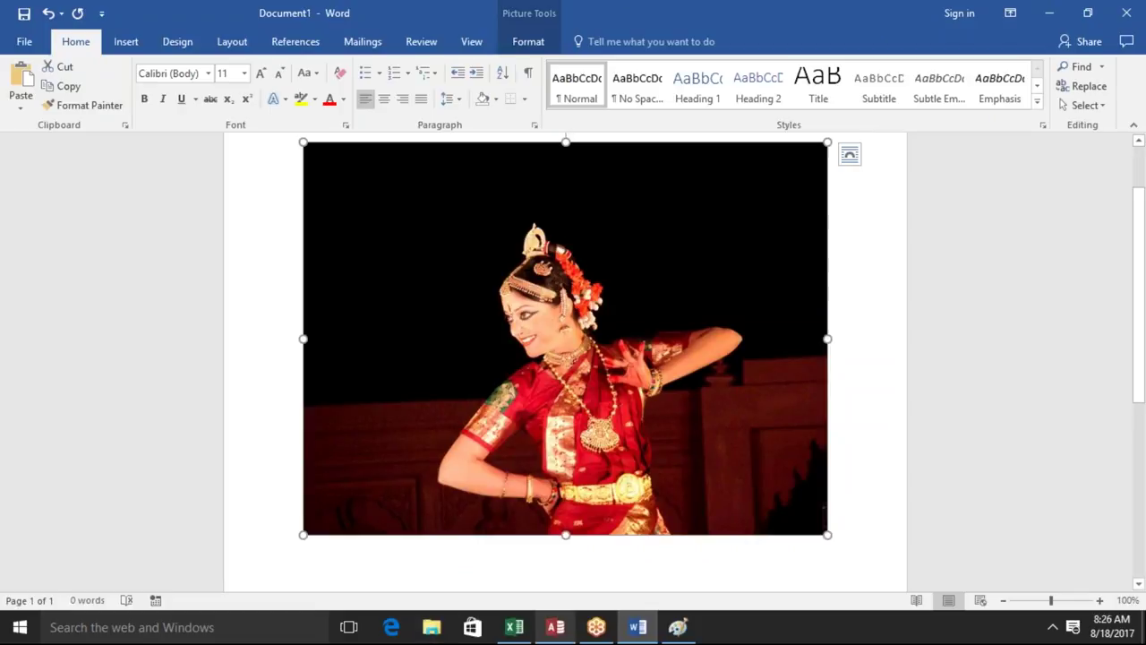
click(828, 478)
click(788, 474)
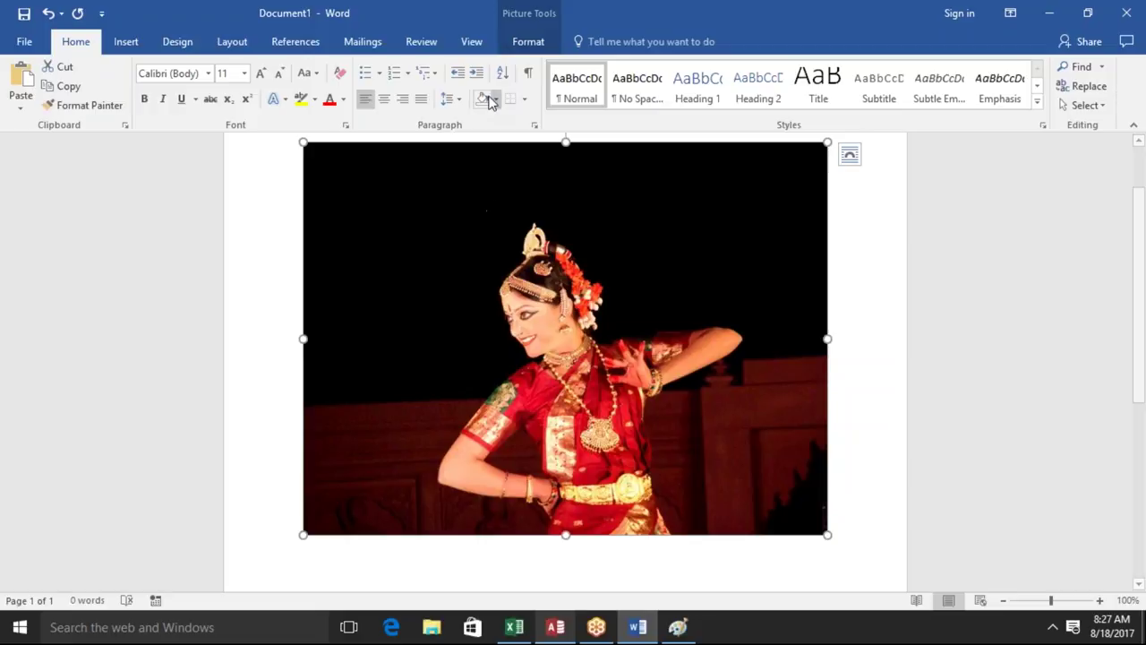
click(530, 45)
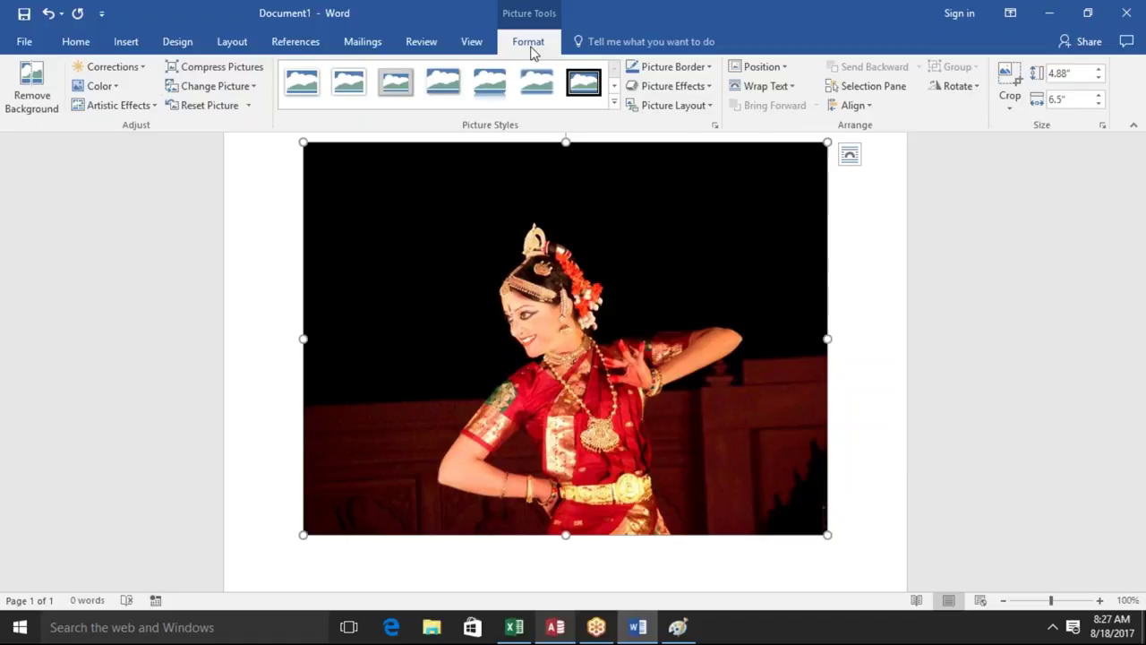
click(41, 87)
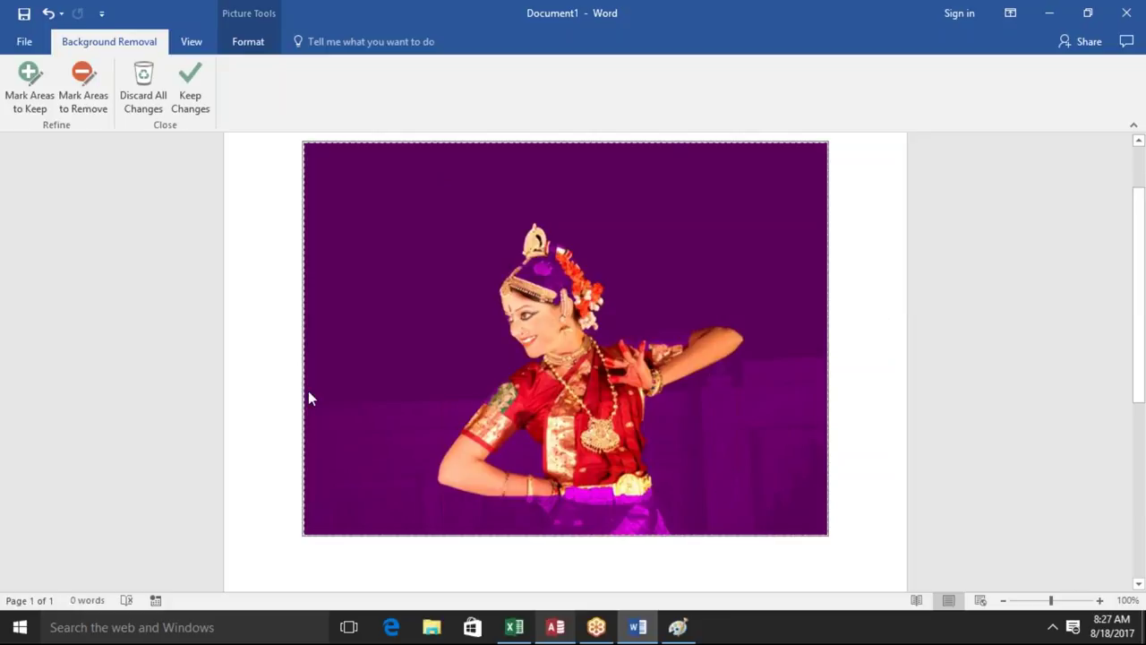
click(190, 86)
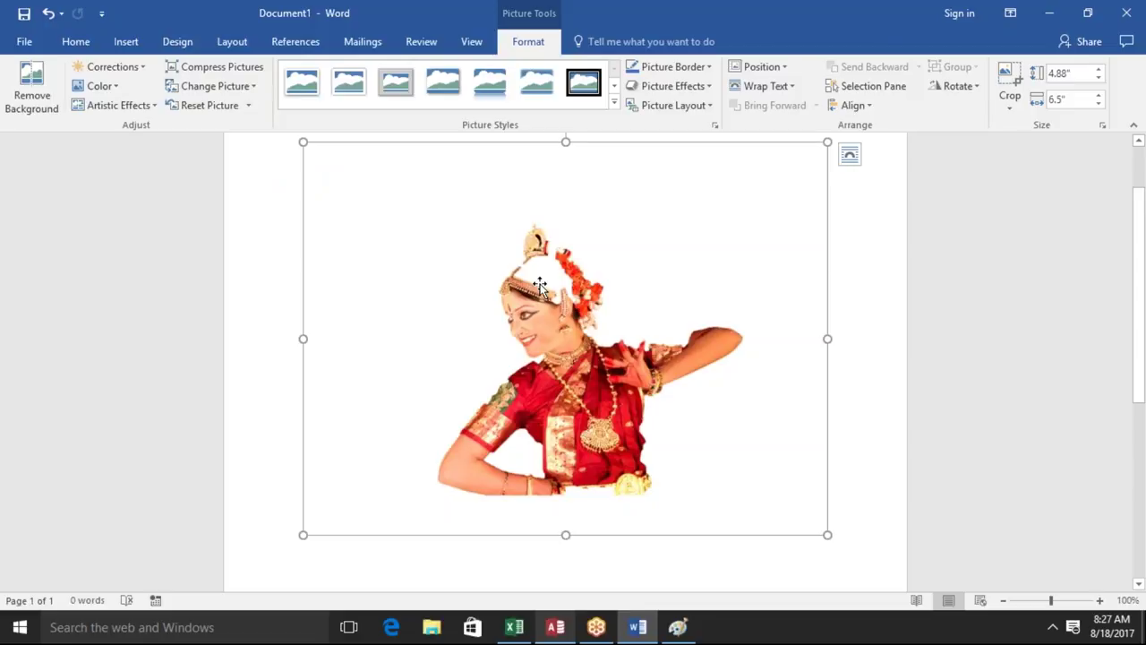
key(ctrl+z)
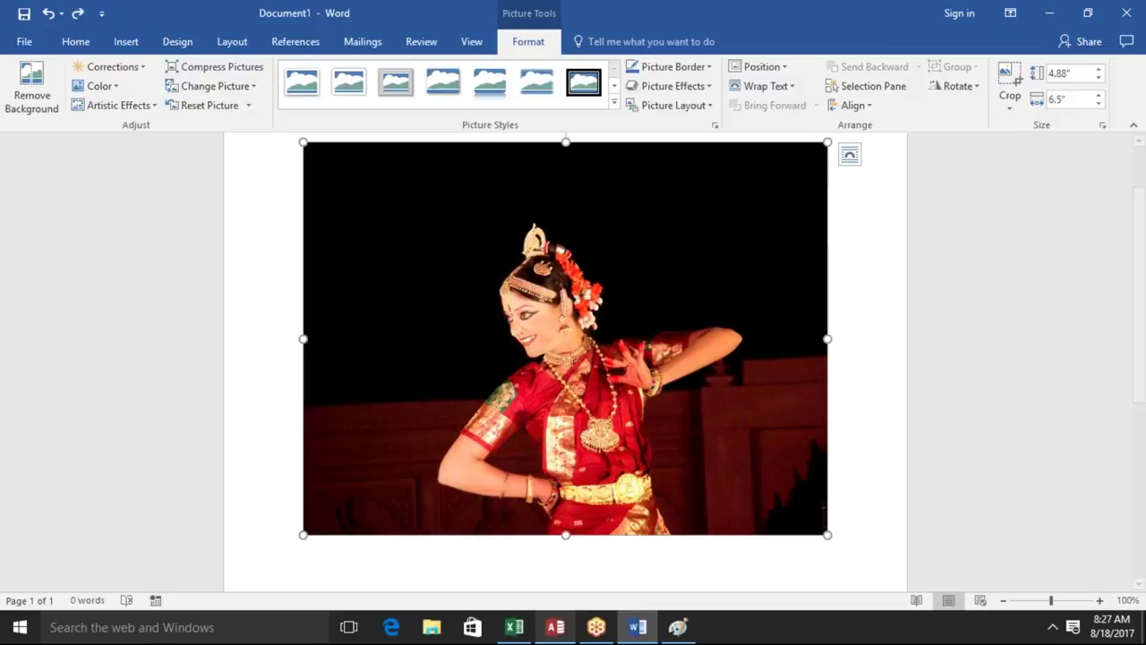
Run Remove Background again, mark the belt and skirt as kept, and apply it
click(32, 90)
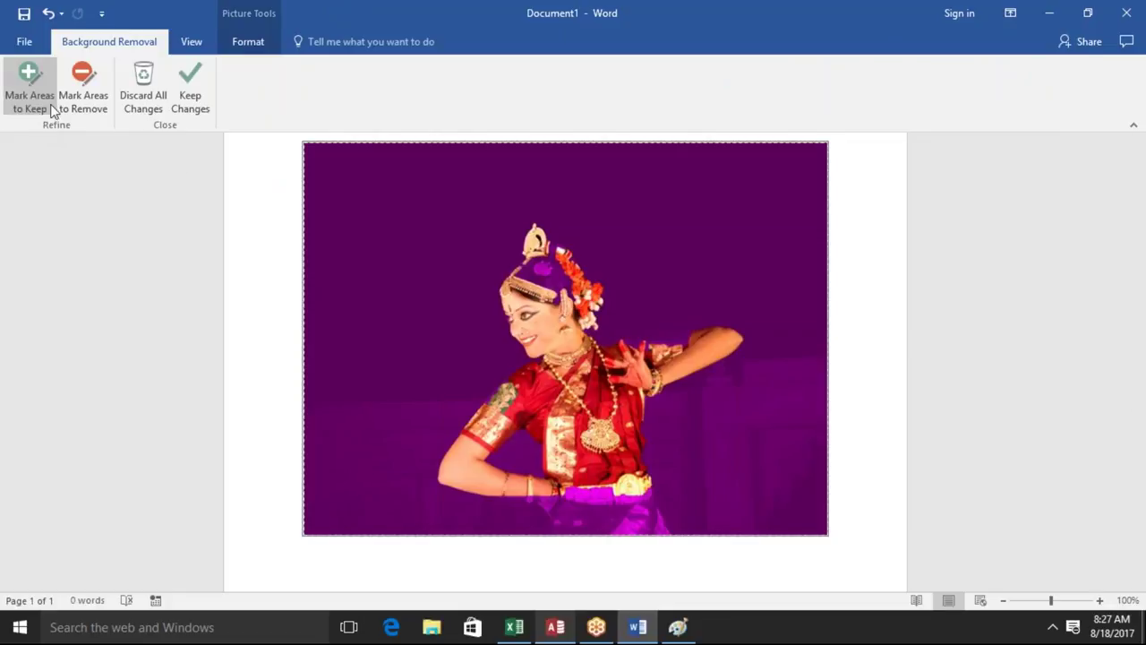
click(29, 87)
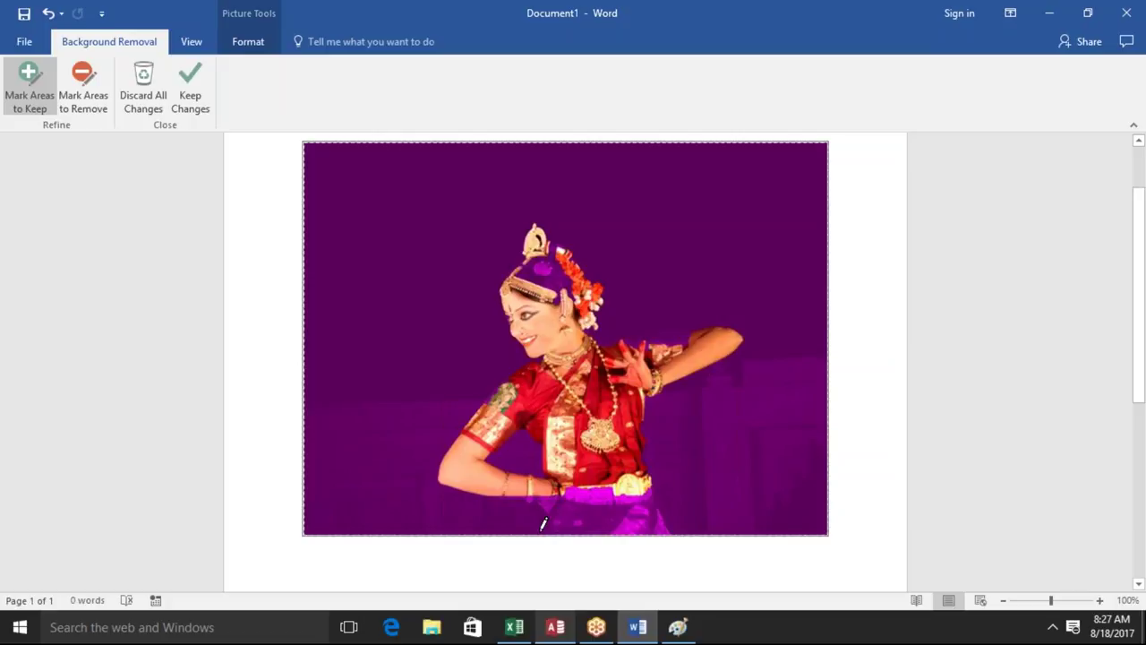
drag(541, 530, 550, 506)
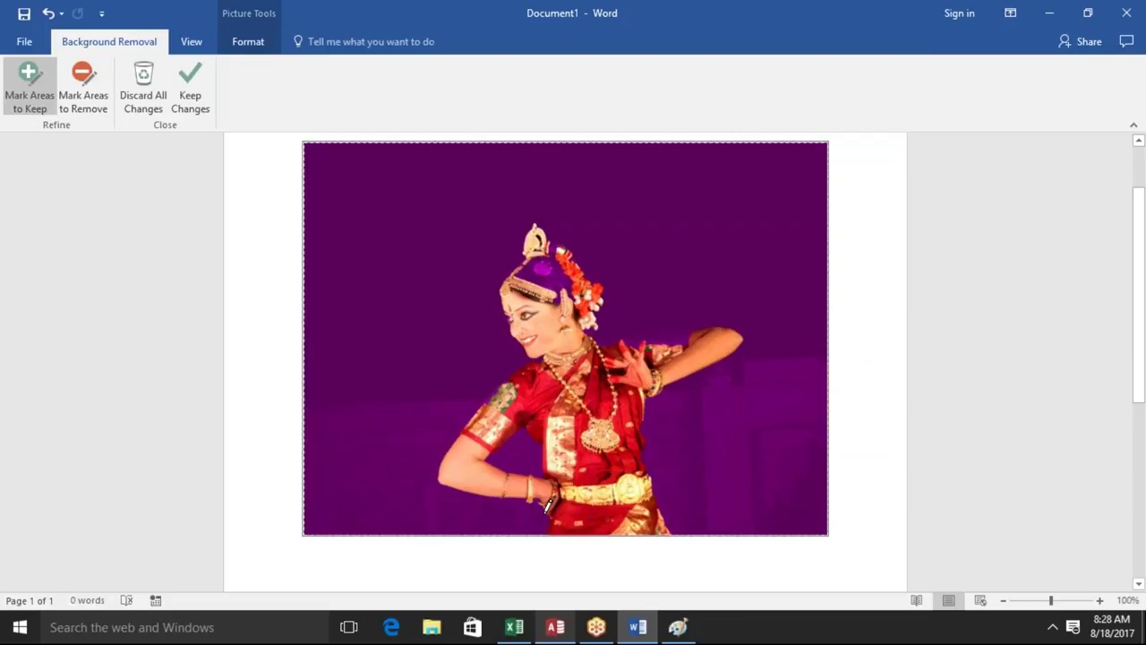
click(295, 524)
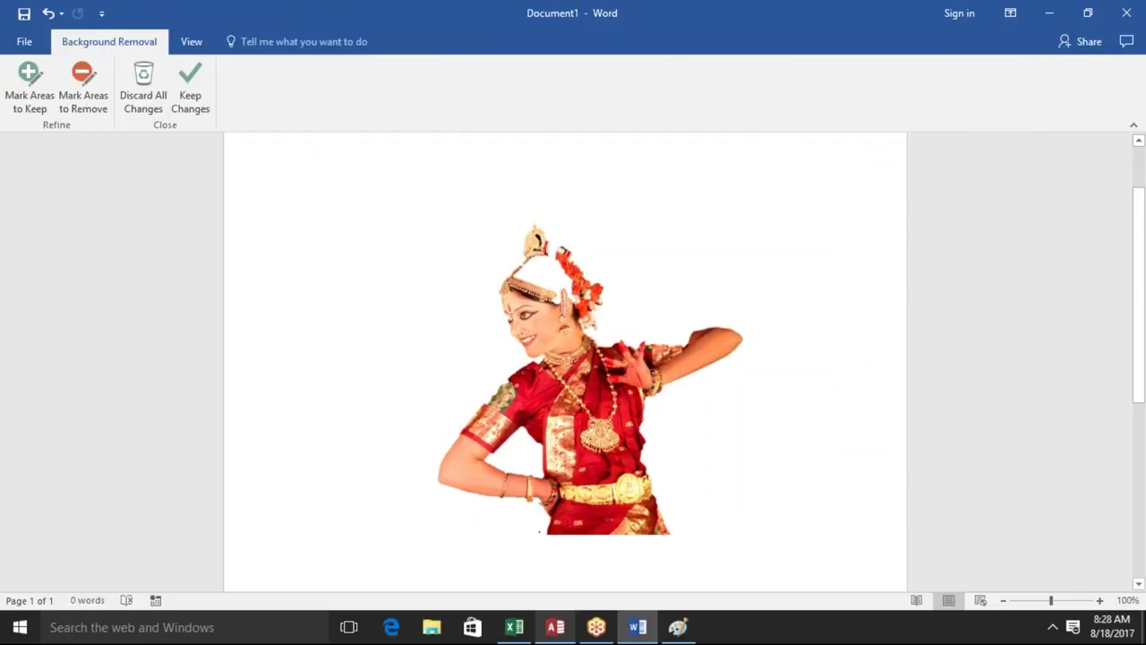
click(448, 262)
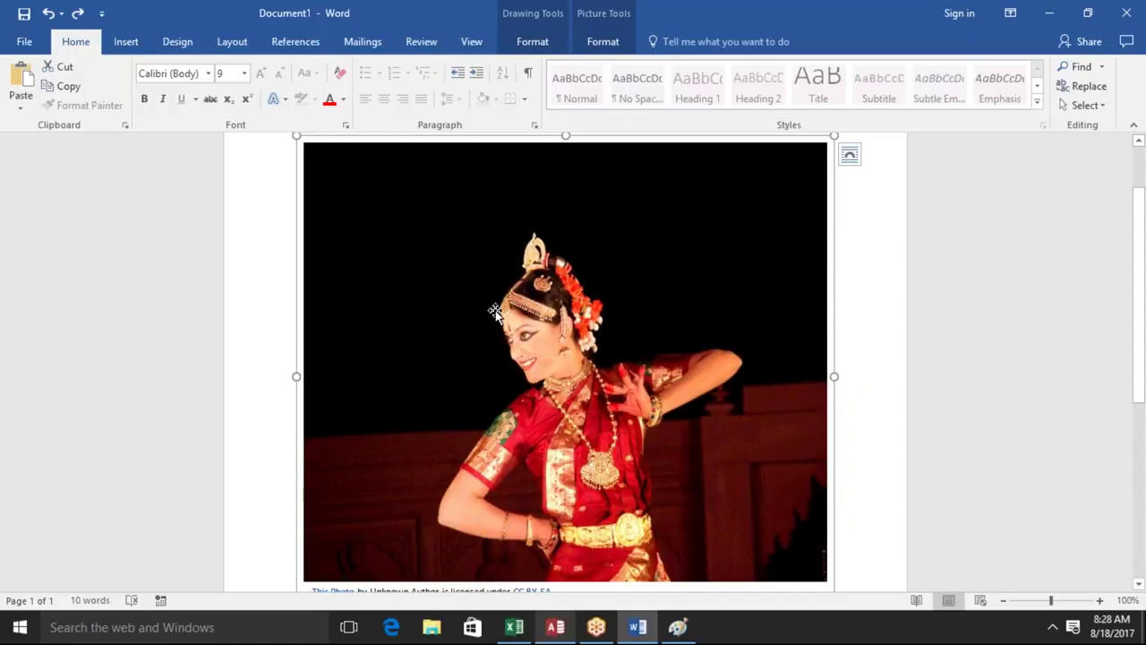
Select the attribution caption box and delete it
click(551, 44)
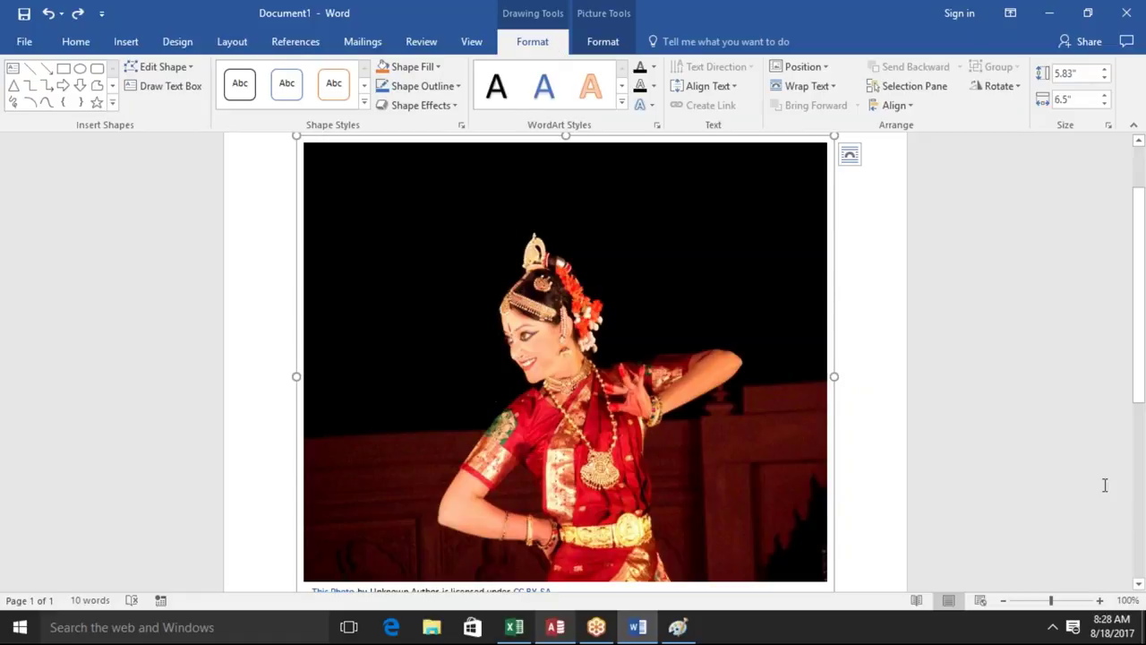
click(1138, 583)
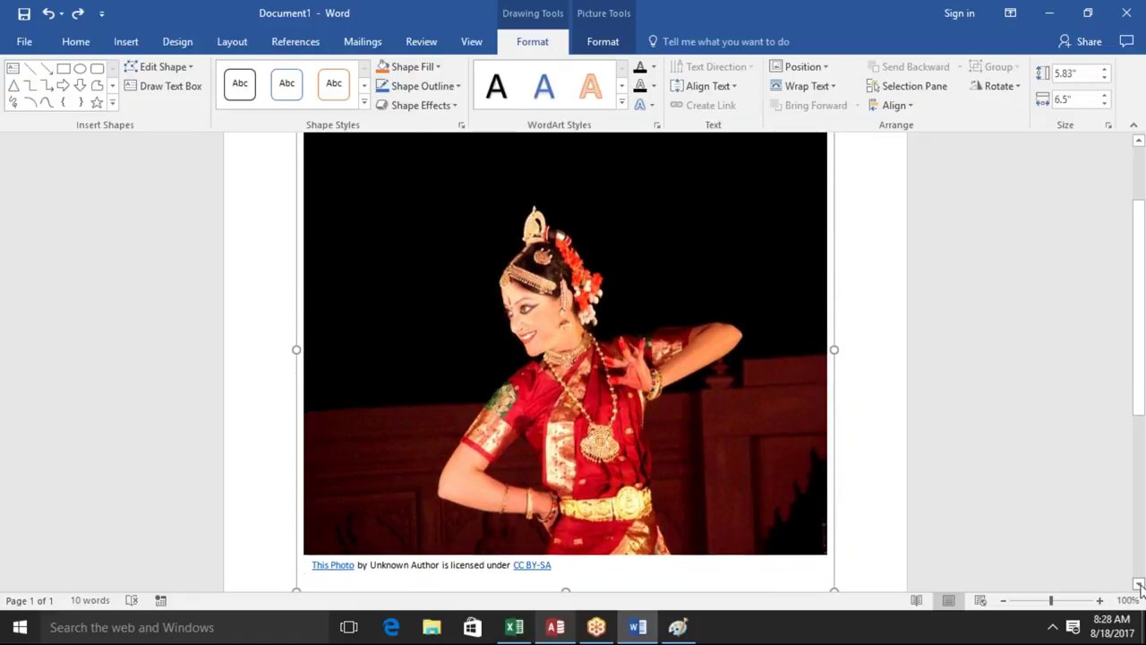
click(706, 574)
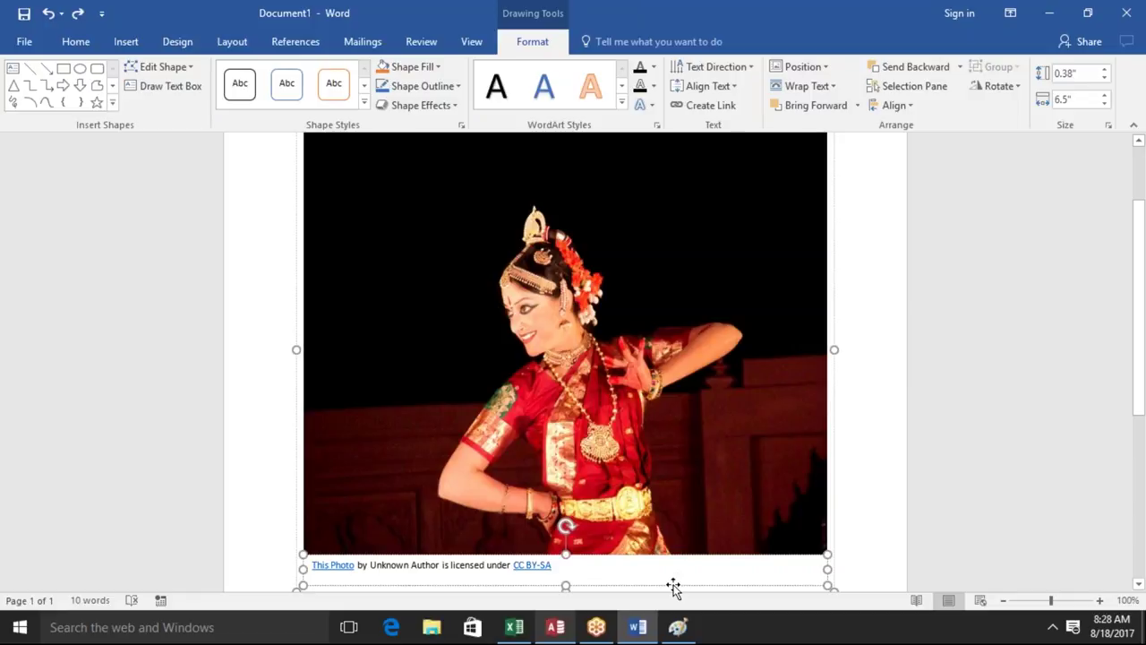
key(Delete)
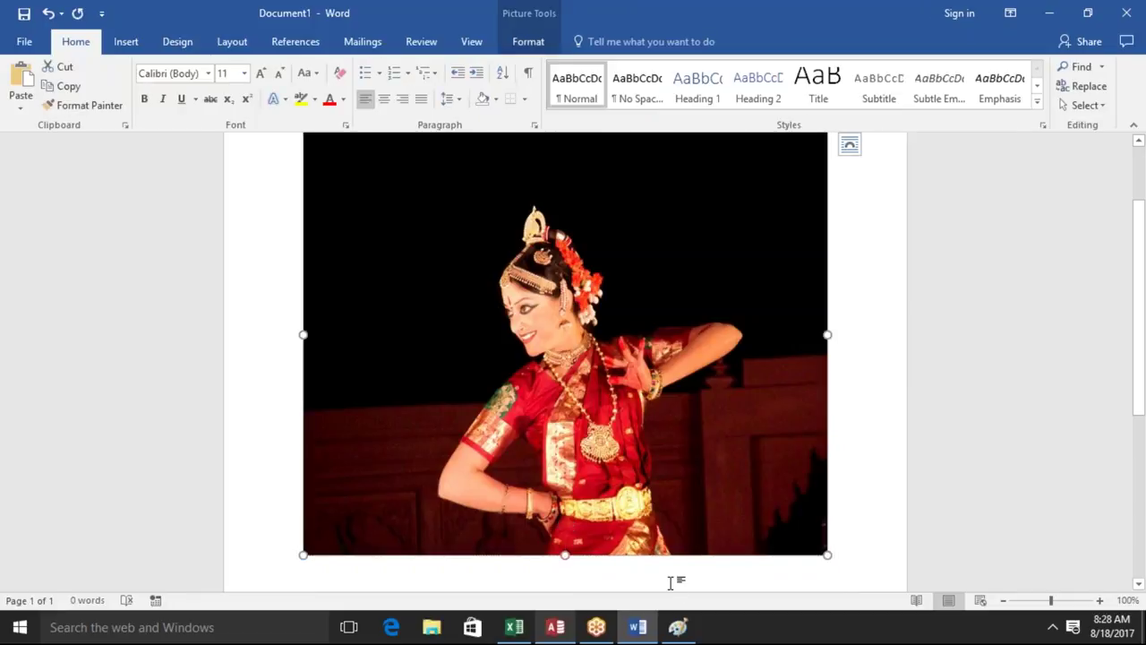
Apply Remove Background to the dancer photo, then undo it with Ctrl+Z
click(535, 42)
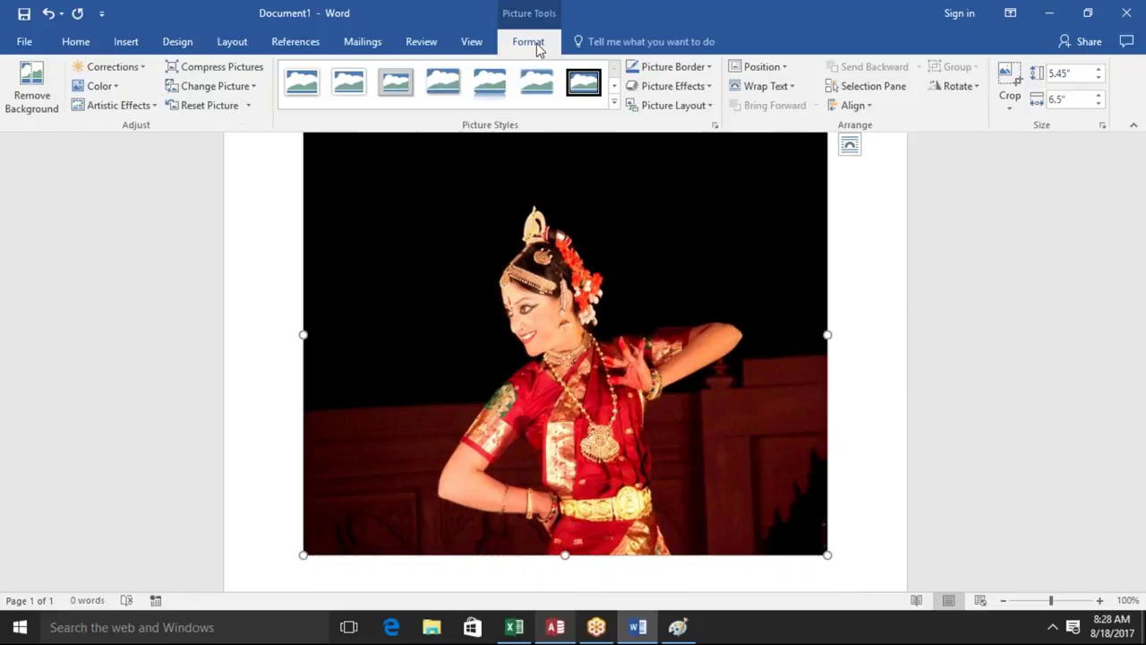
click(31, 99)
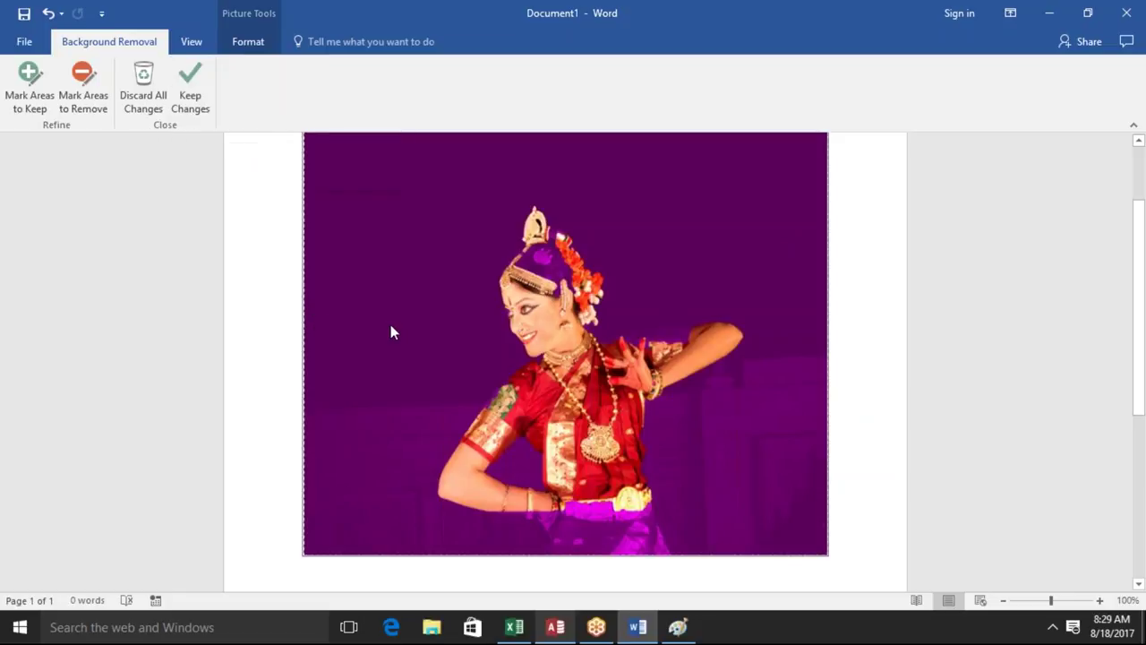
click(179, 108)
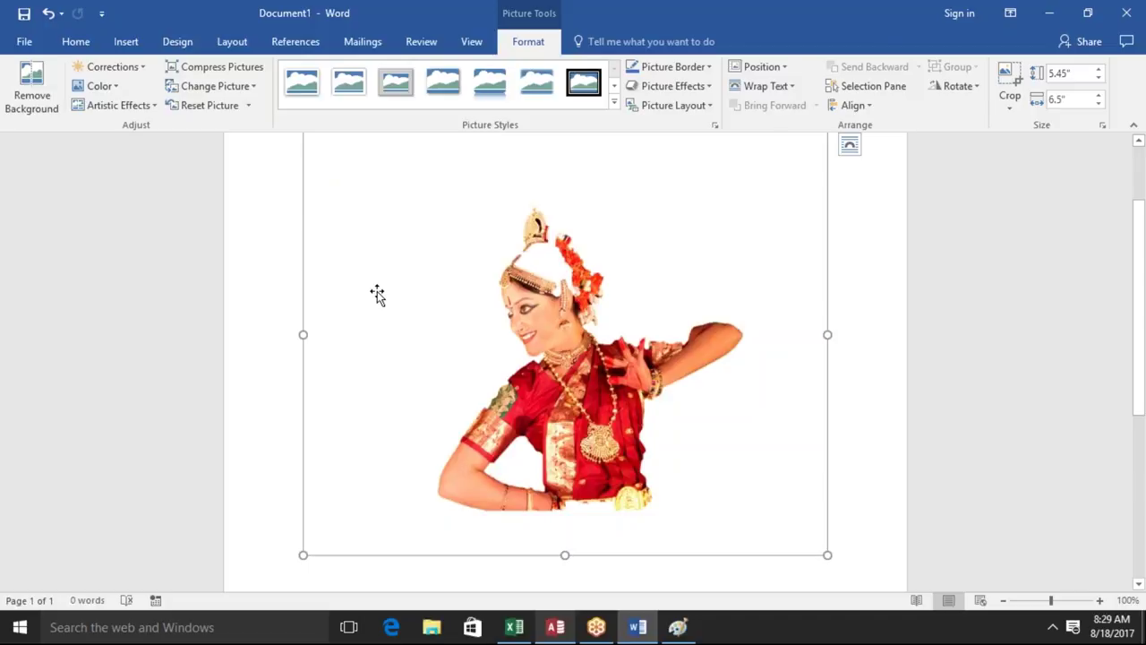
key(ctrl+z)
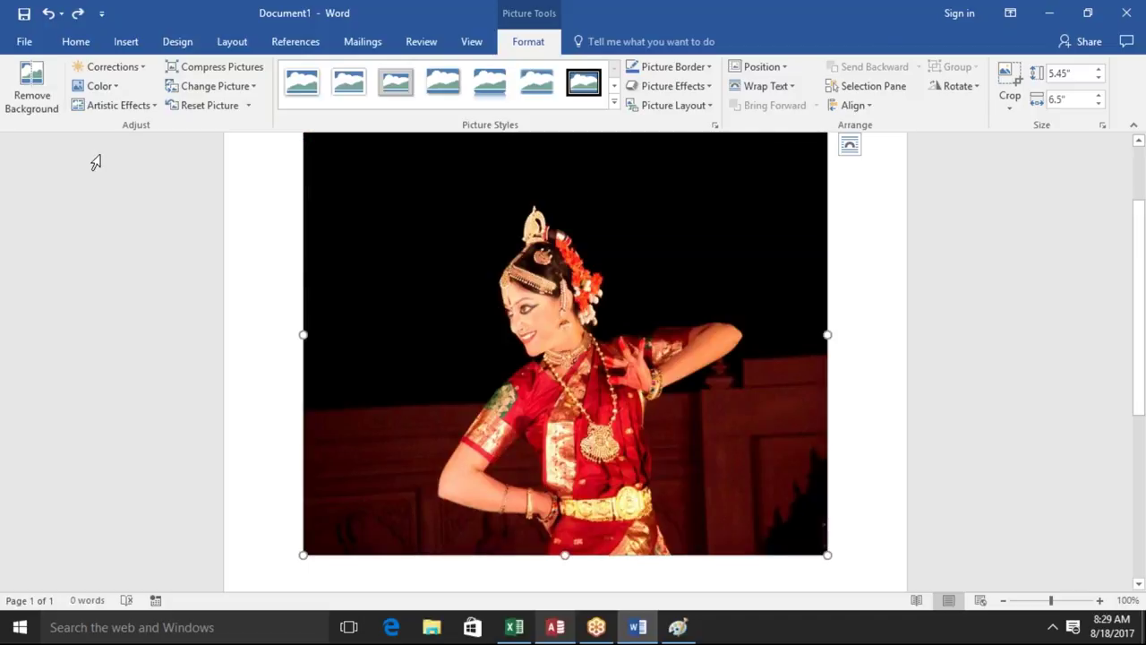
Enter Remove Background on the dancer photo and switch to Mark Areas to Keep
click(41, 108)
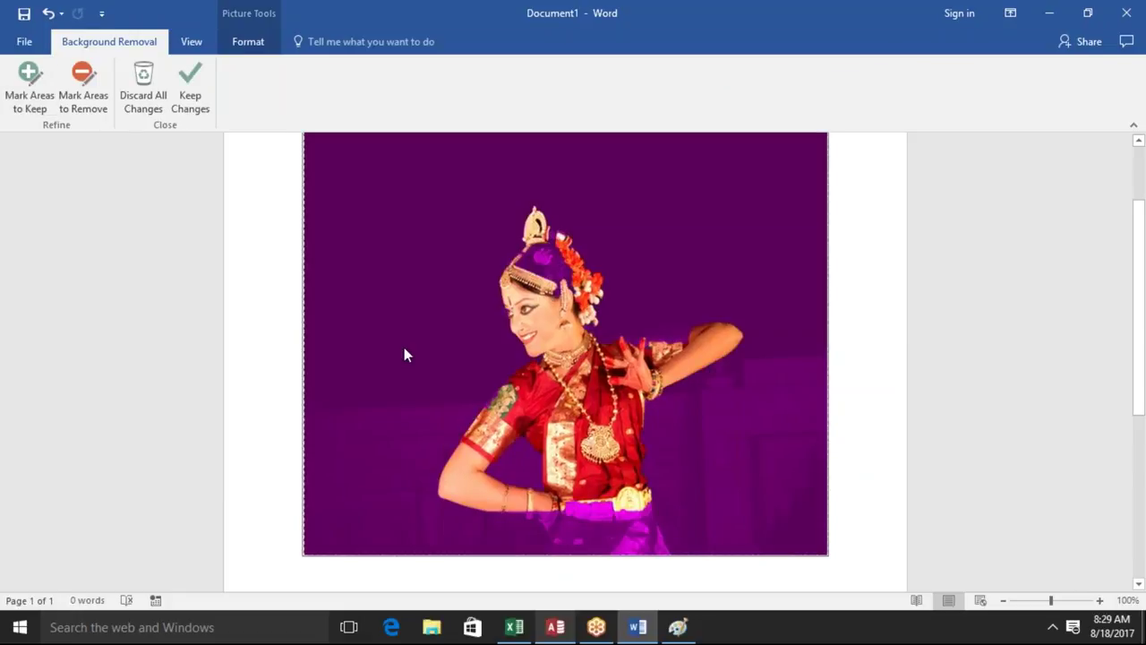
click(32, 116)
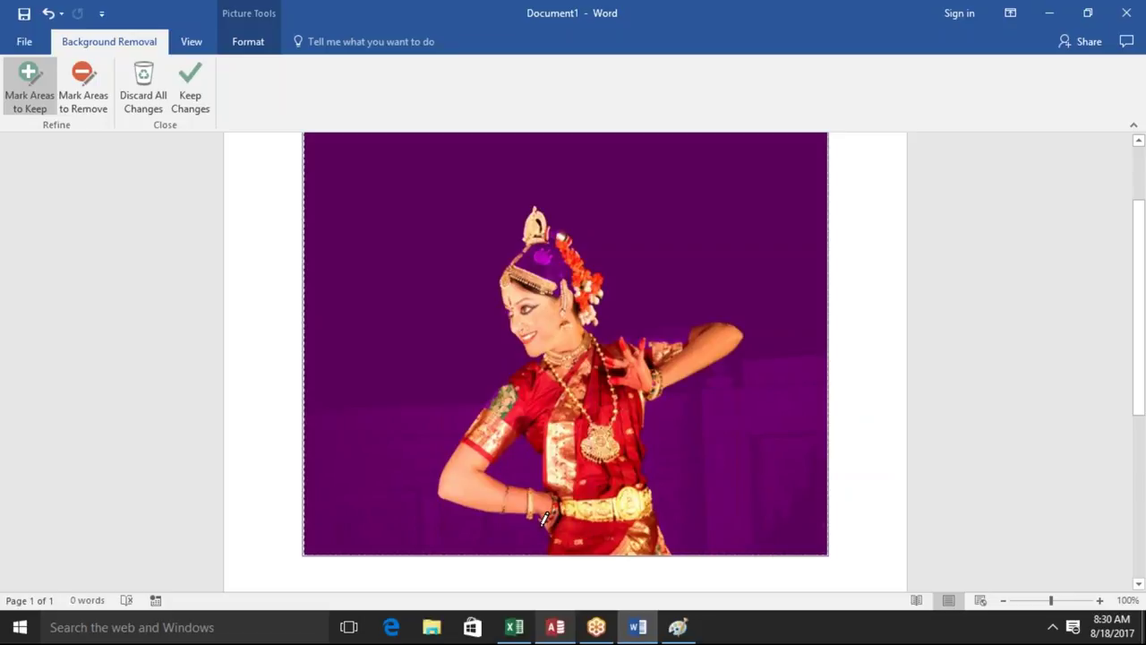
Mark the dancer's wrist, headpiece top and neck-to-raised-arm area to keep, then apply the removal
drag(544, 516, 485, 508)
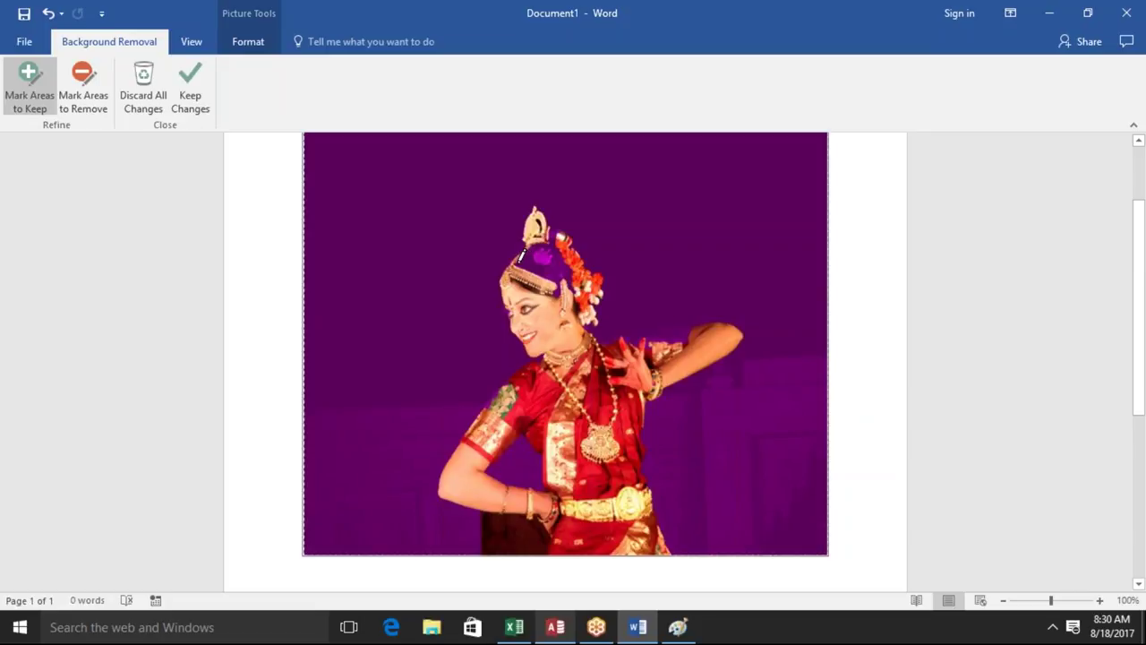
mouse_move(519, 255)
mouse_down()
mouse_move(559, 240)
mouse_move(580, 279)
mouse_up()
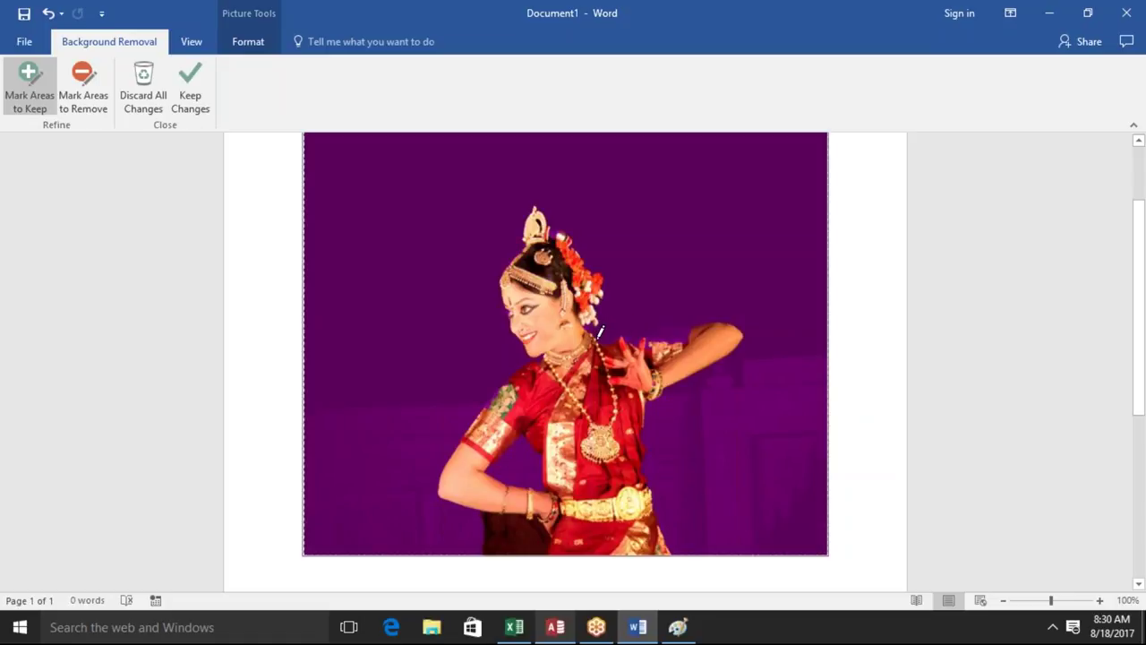
drag(600, 331, 692, 320)
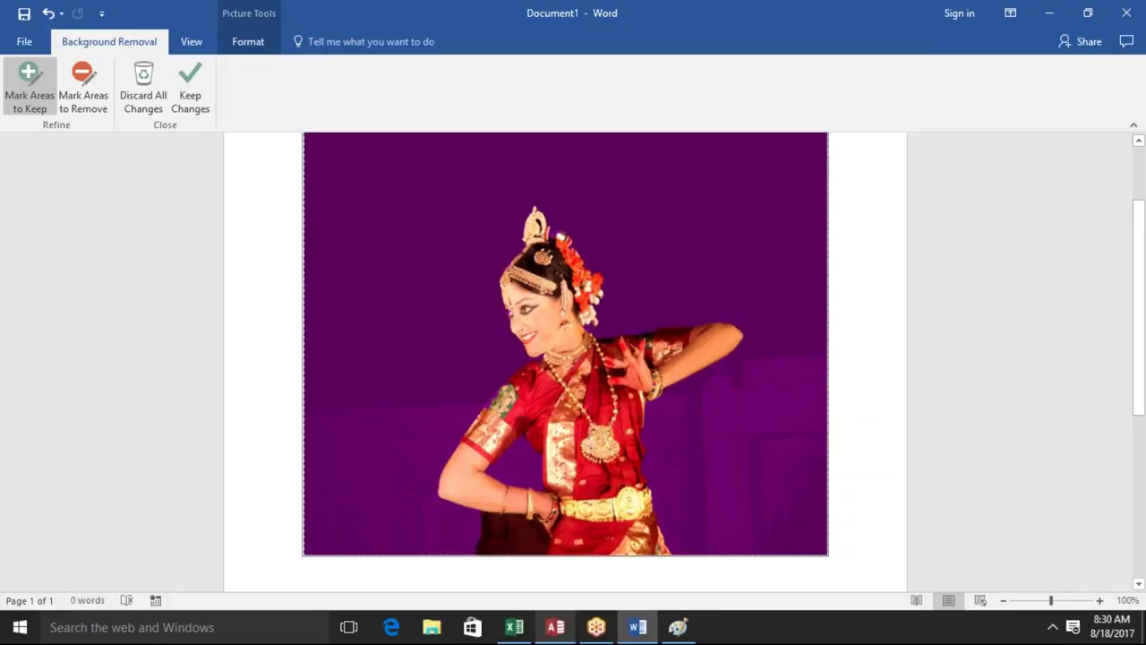
click(206, 117)
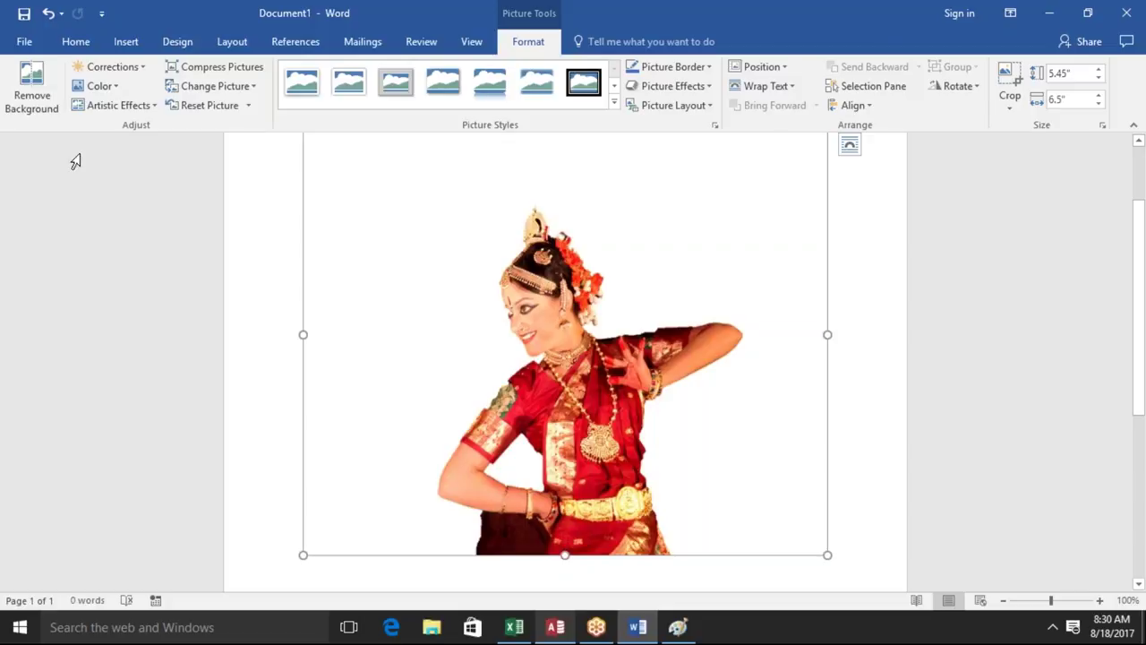
Reopen background removal, mark the forearm and bottom-edge area to keep, and commit the changes
click(34, 90)
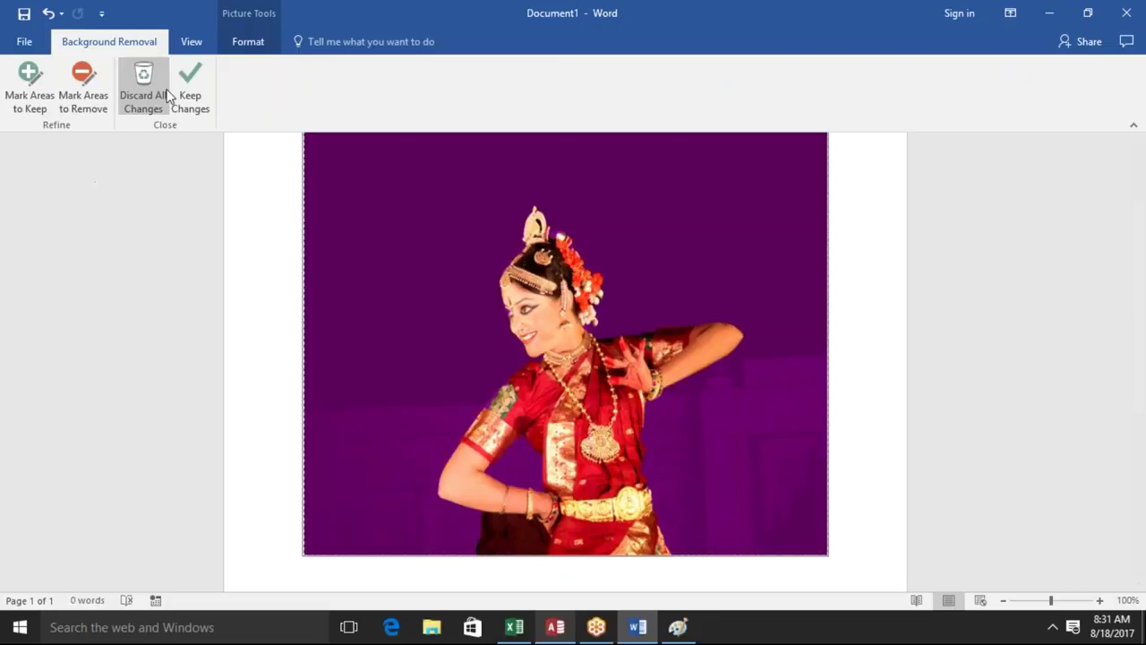
click(37, 101)
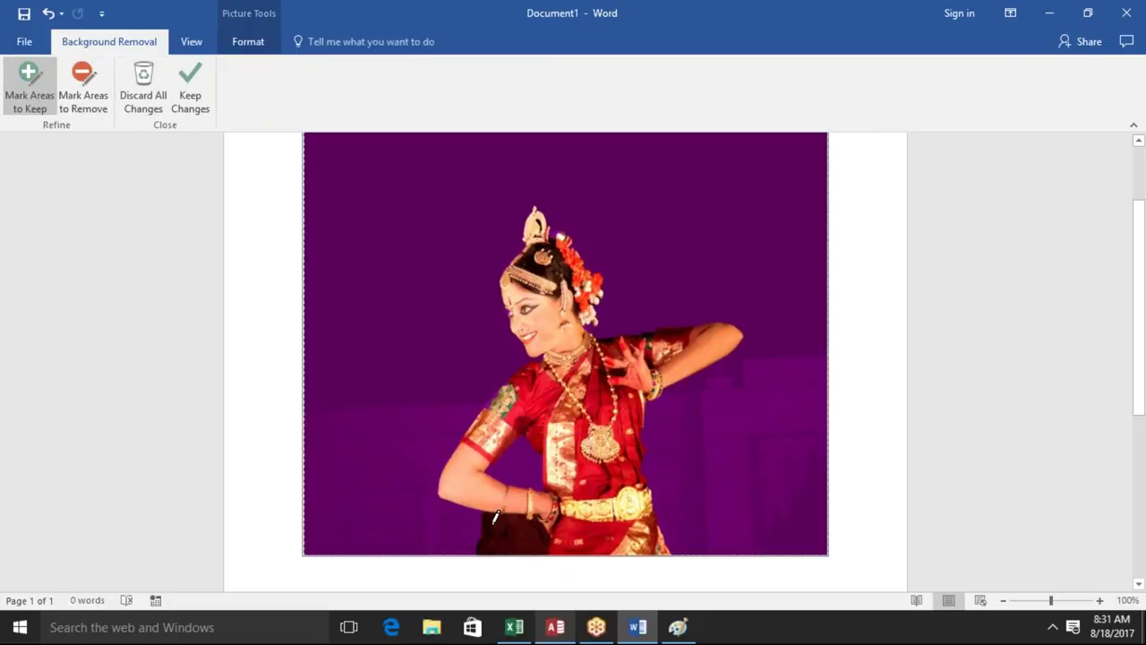
mouse_move(487, 502)
mouse_down()
mouse_move(533, 511)
mouse_move(550, 546)
mouse_up()
drag(550, 548, 546, 528)
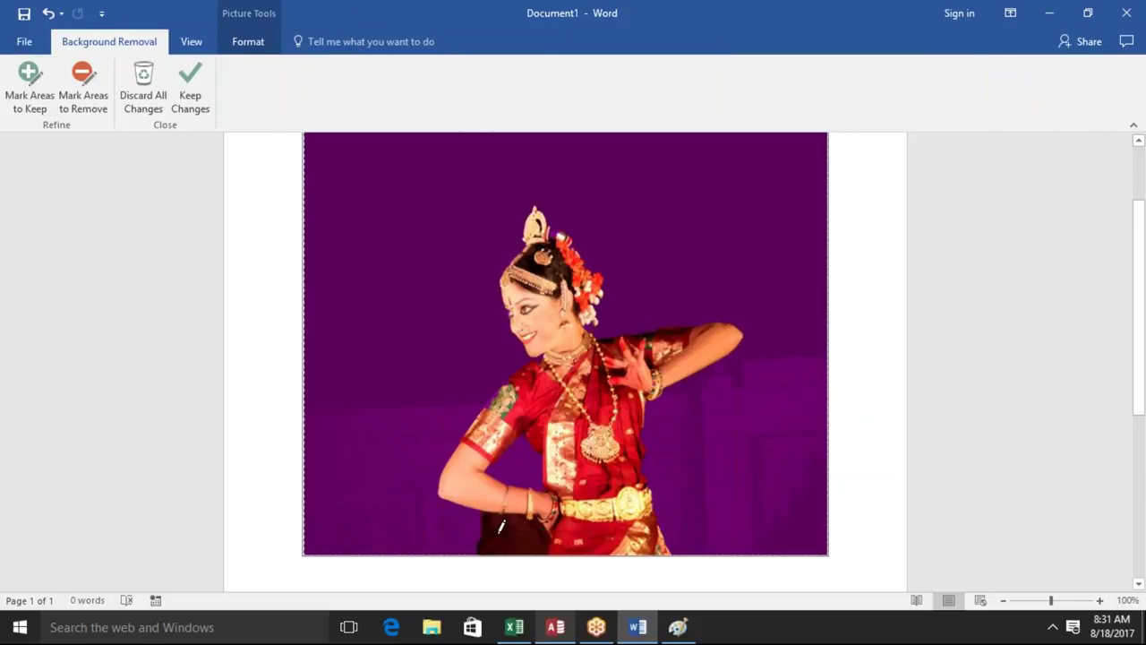
click(200, 80)
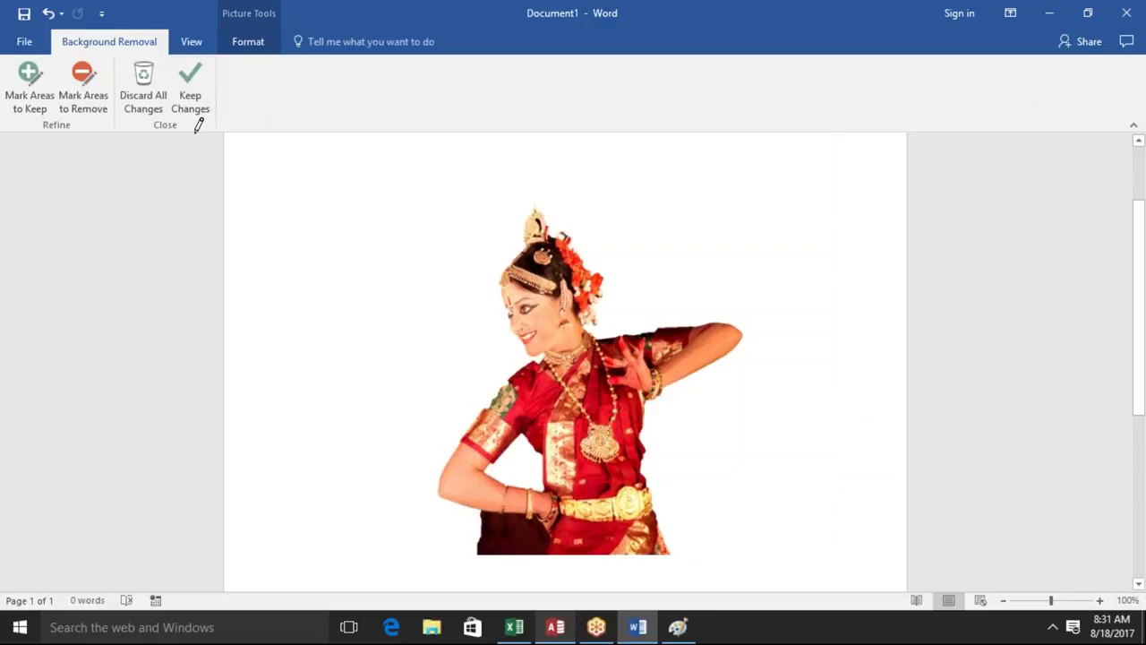
click(180, 100)
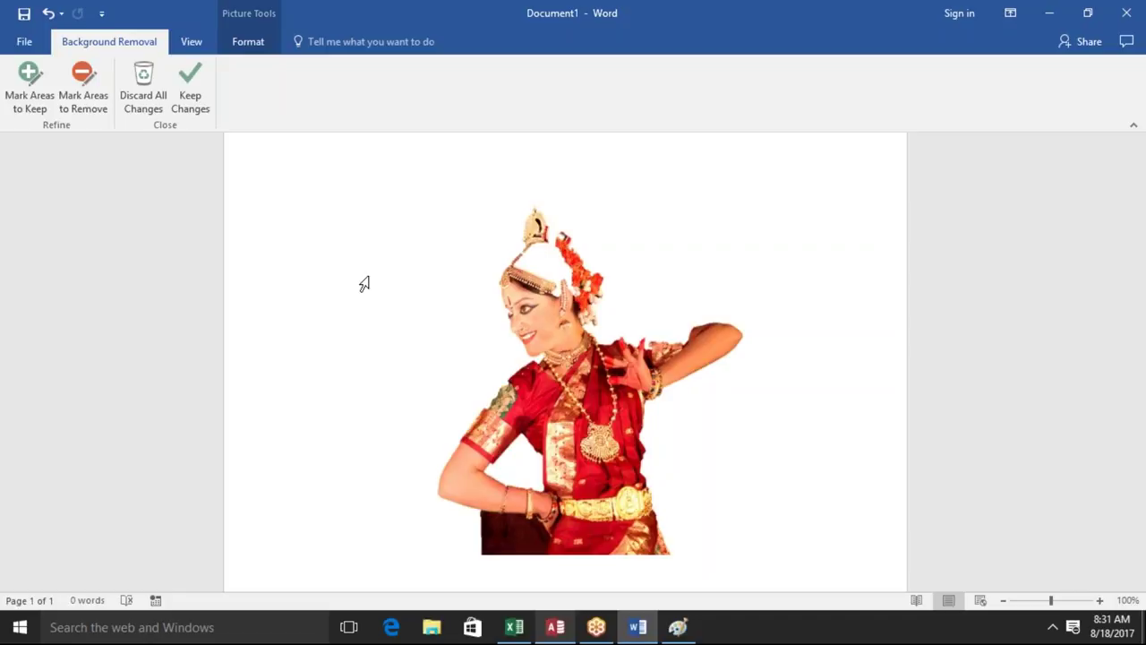
click(541, 553)
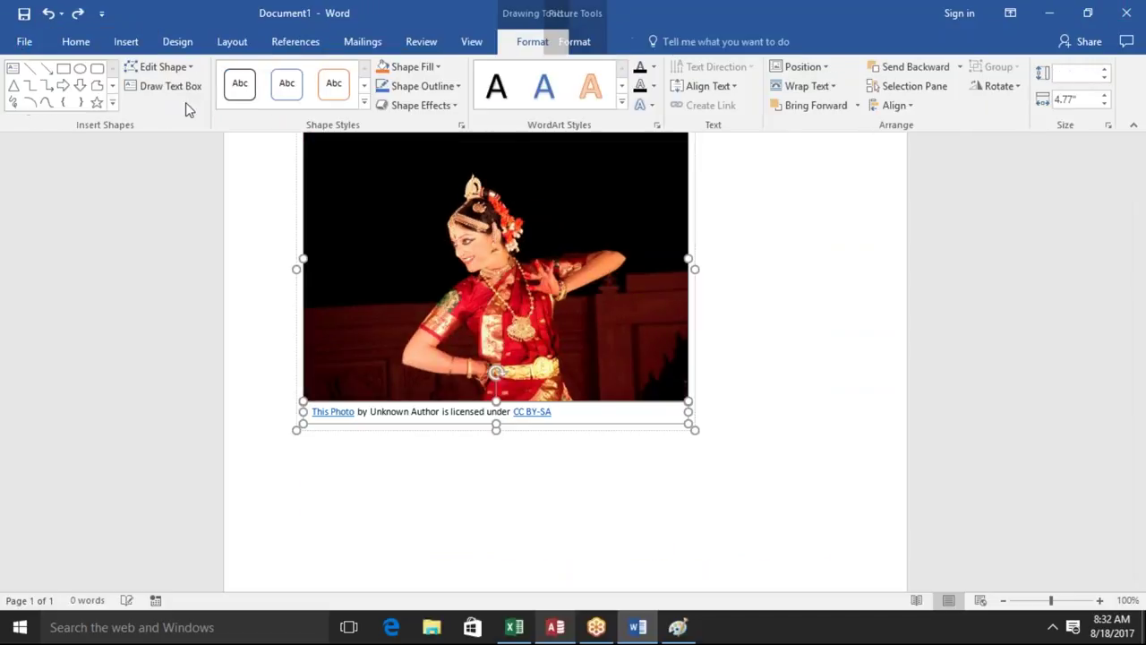
Delete the CC BY-SA caption and drag the dancer photo's corner to enlarge it
click(571, 412)
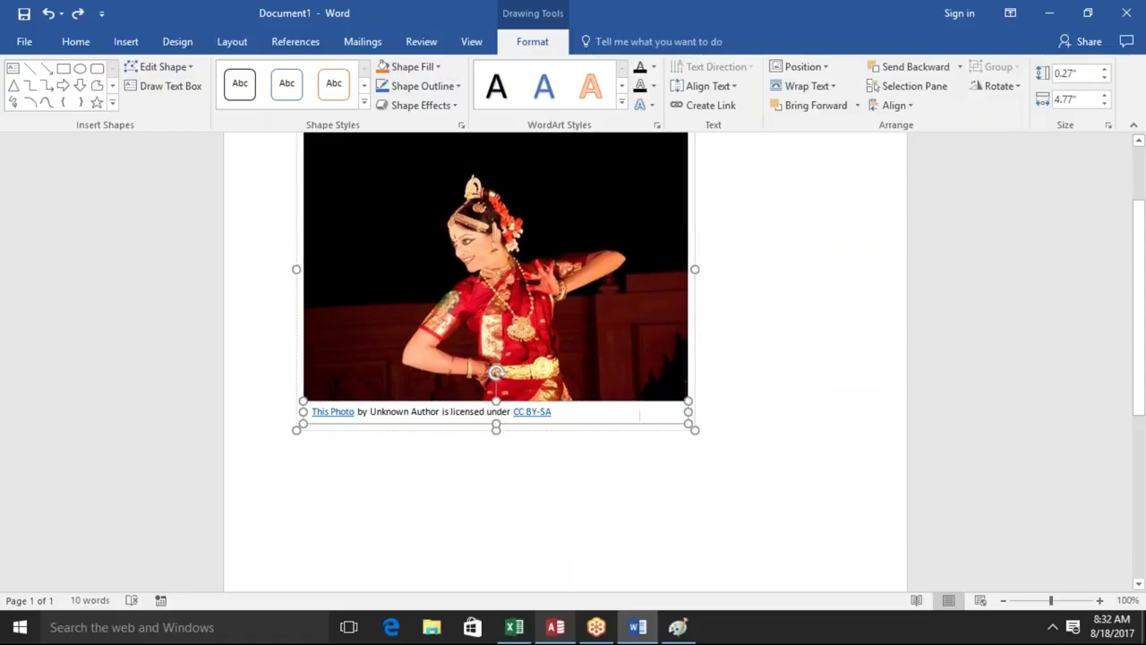
key(Delete)
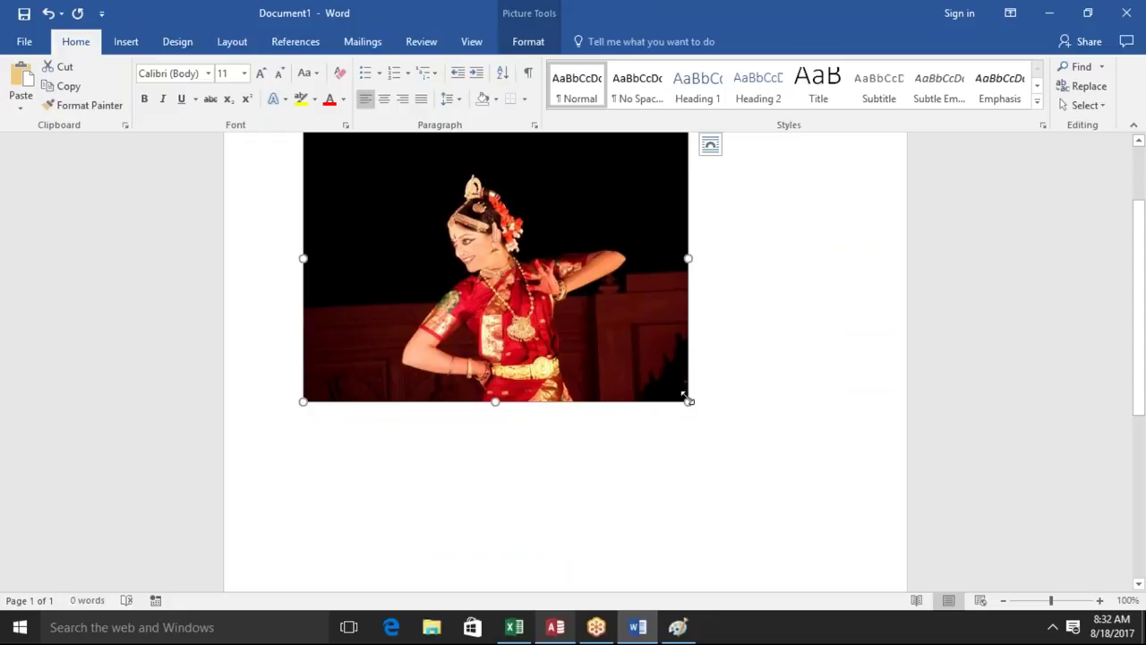
drag(688, 399, 806, 517)
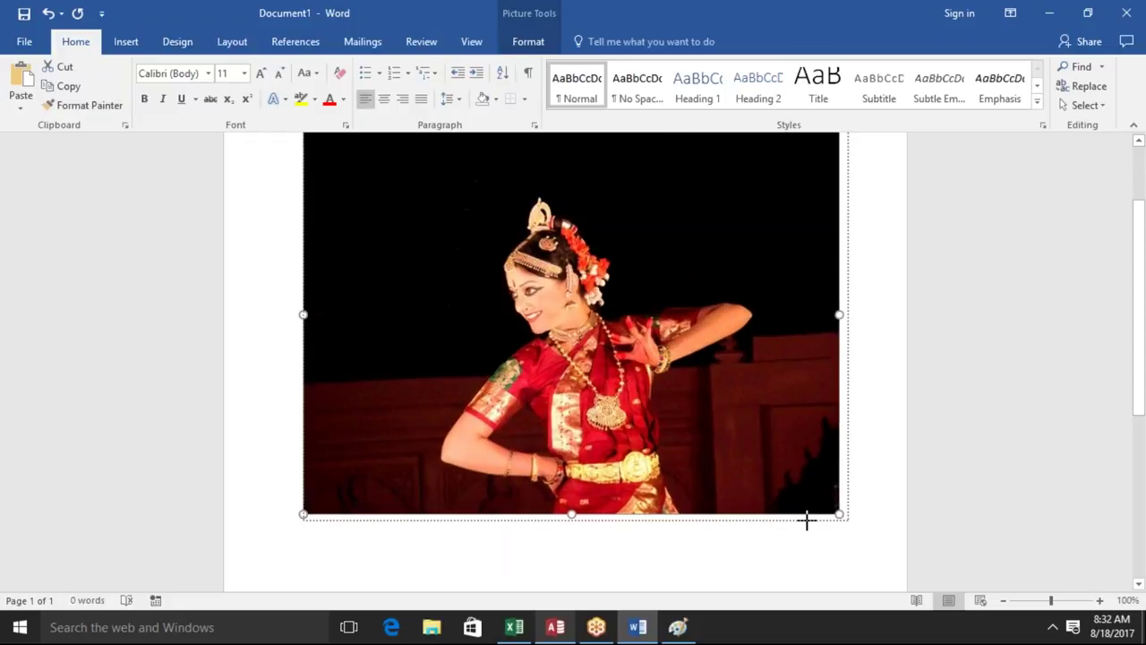
Start Remove Background on the enlarged dancer photo from the Picture Tools Format tab
click(541, 43)
click(31, 85)
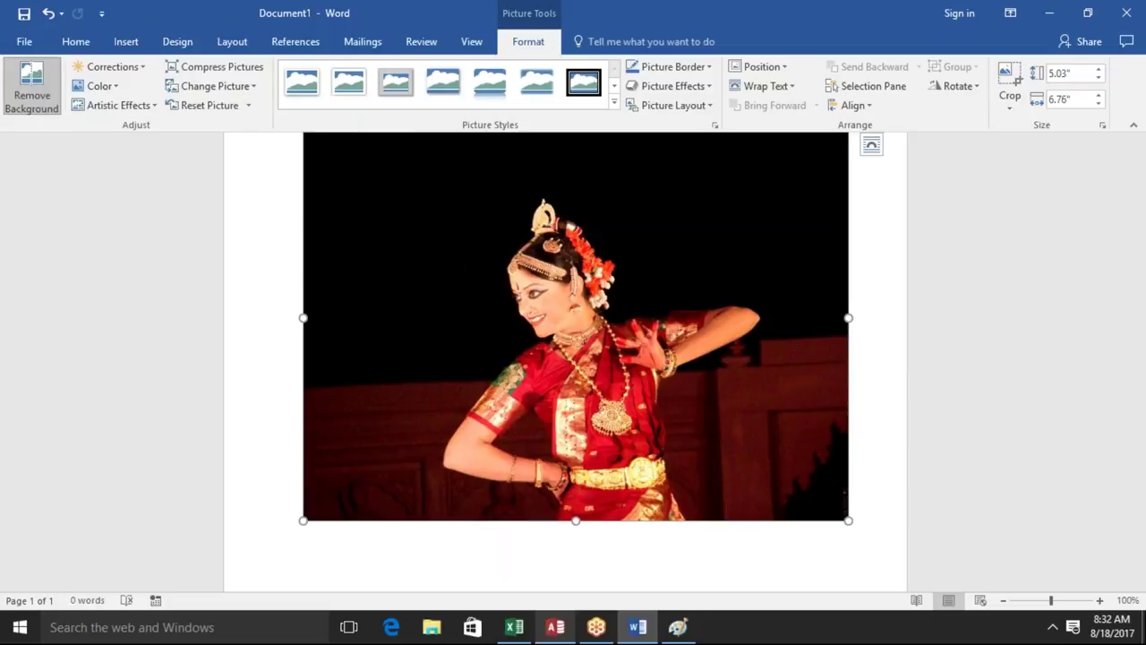
click(31, 85)
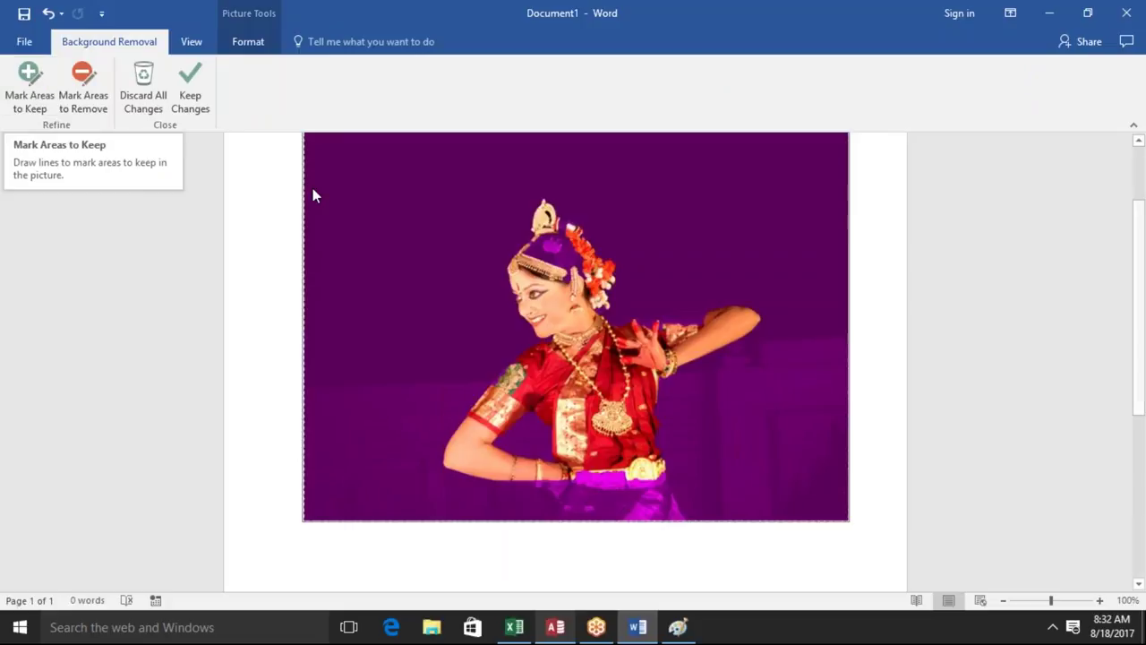
Draw keep marks over the dancer's head, hair ornament, neck-to-arm area, waistband and skirt bottom
click(27, 89)
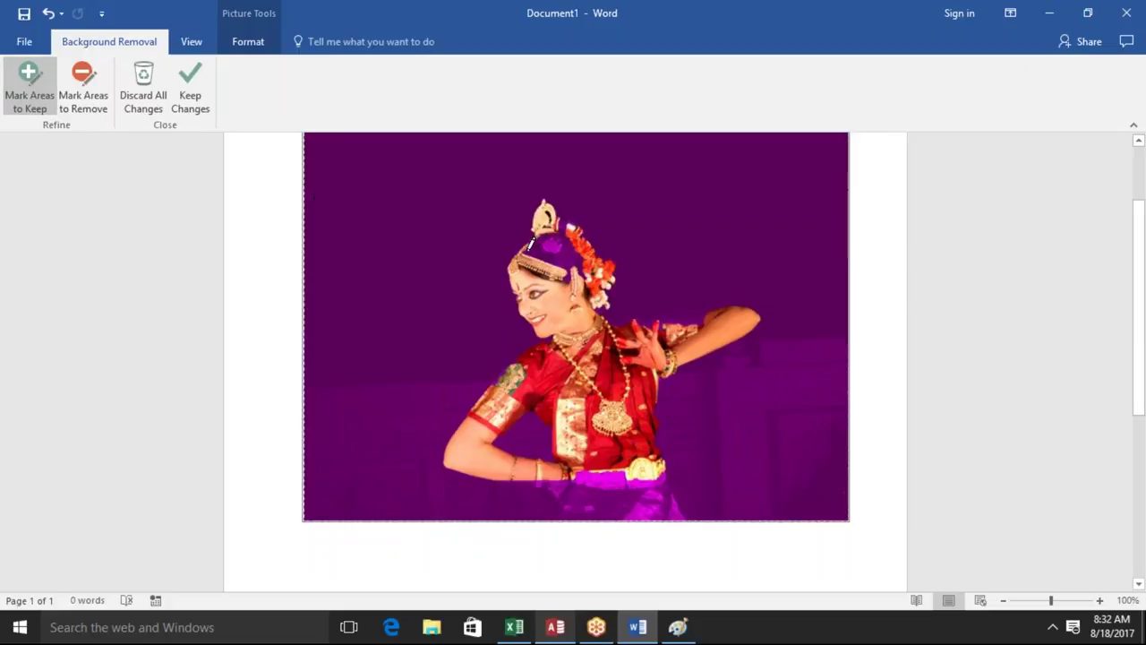
mouse_move(524, 250)
mouse_down()
mouse_move(571, 230)
mouse_move(587, 269)
mouse_up()
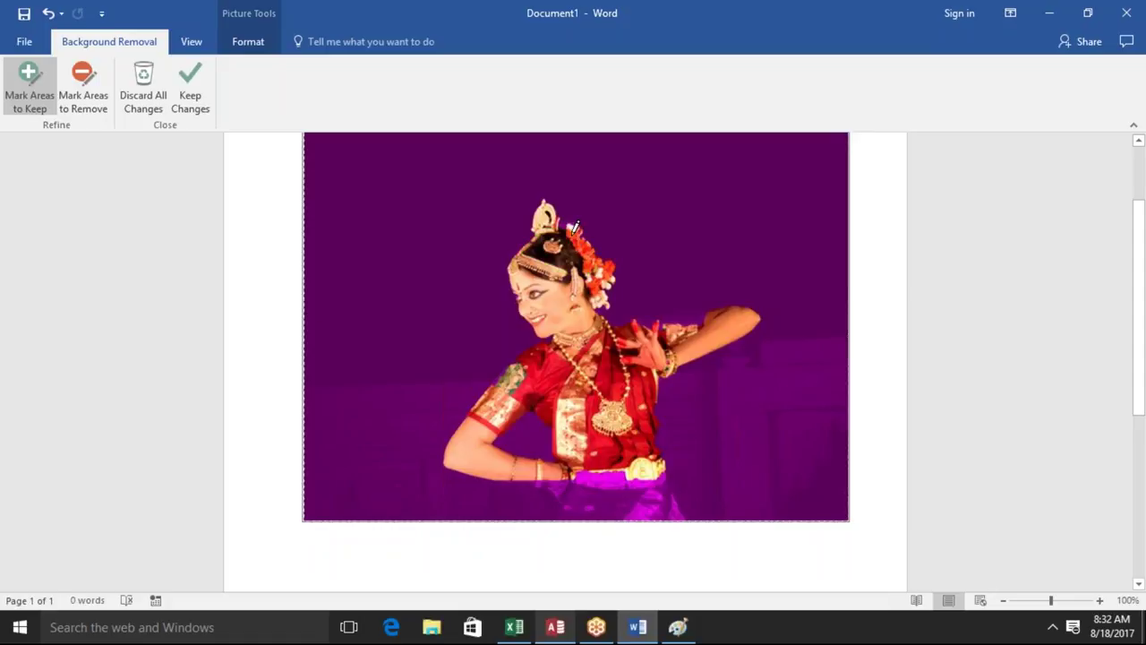
drag(562, 222, 575, 223)
drag(603, 318, 705, 311)
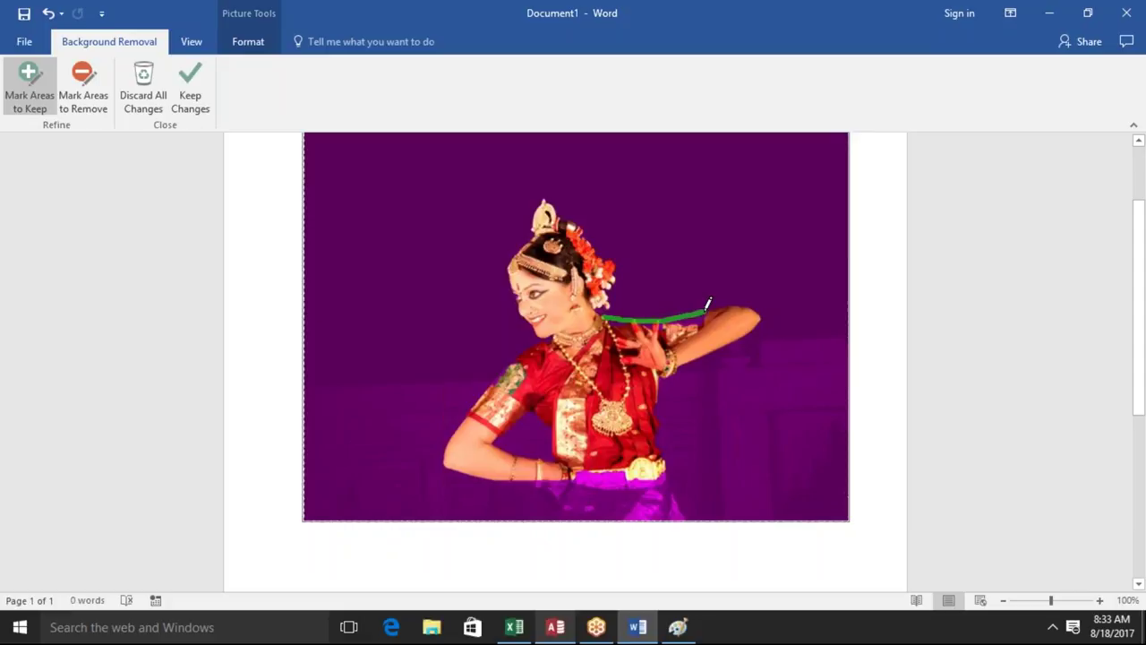
drag(707, 304, 707, 305)
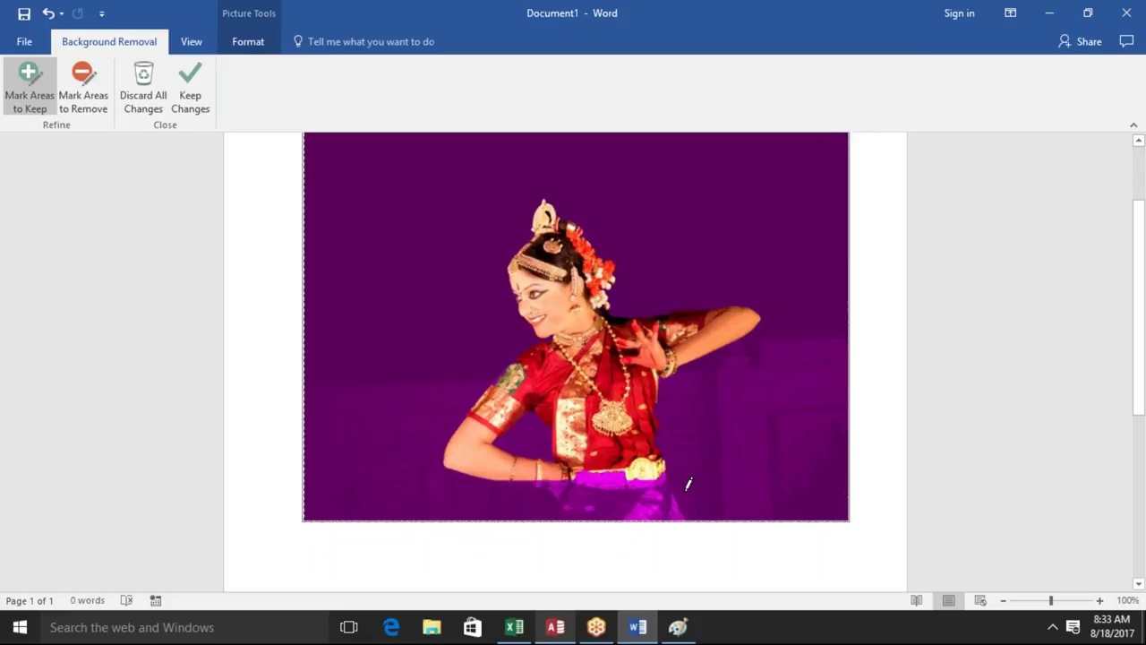
mouse_move(661, 475)
mouse_down()
mouse_move(687, 507)
mouse_move(624, 518)
mouse_move(565, 491)
mouse_up()
mouse_move(565, 490)
mouse_down()
mouse_move(590, 474)
mouse_move(666, 466)
mouse_up()
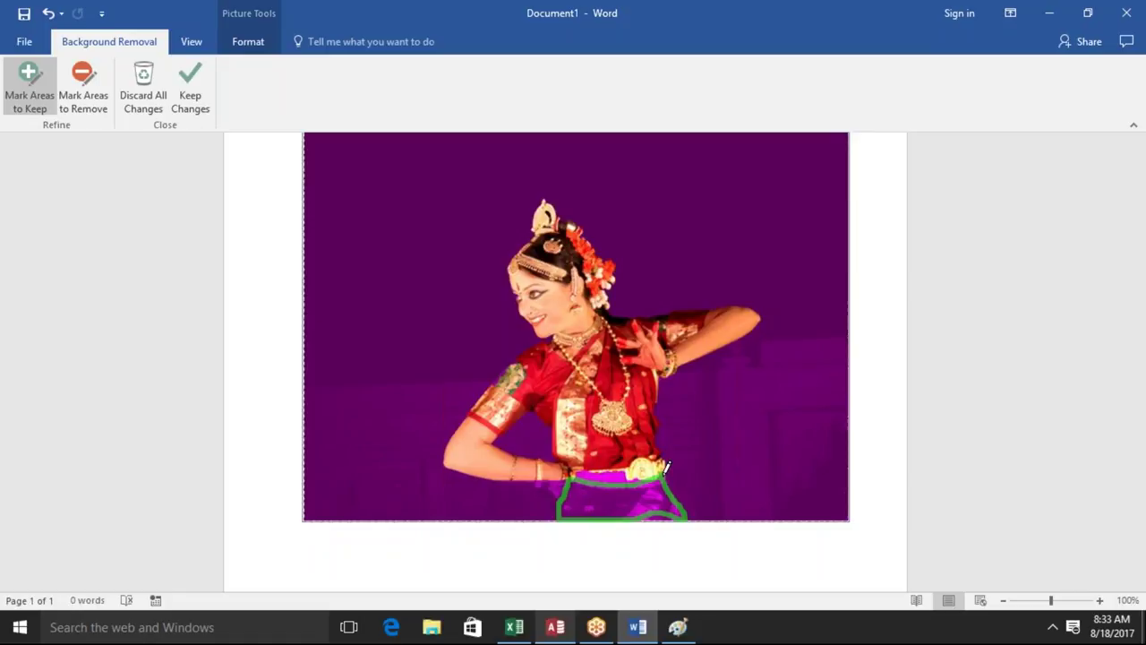
drag(666, 466, 666, 466)
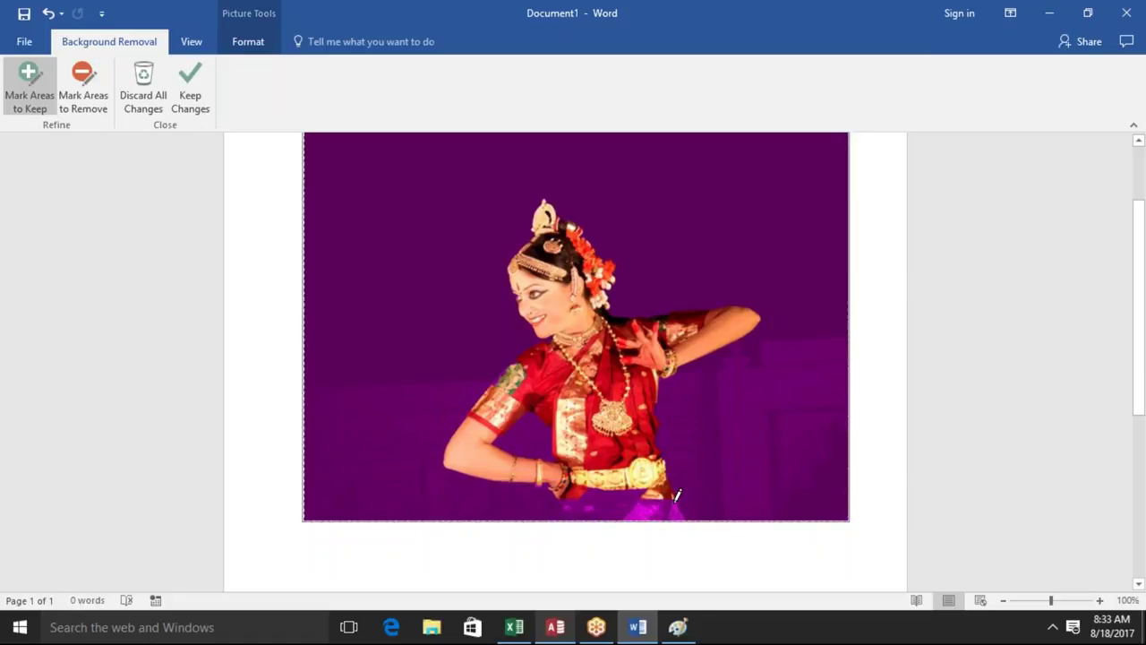
drag(692, 516, 580, 512)
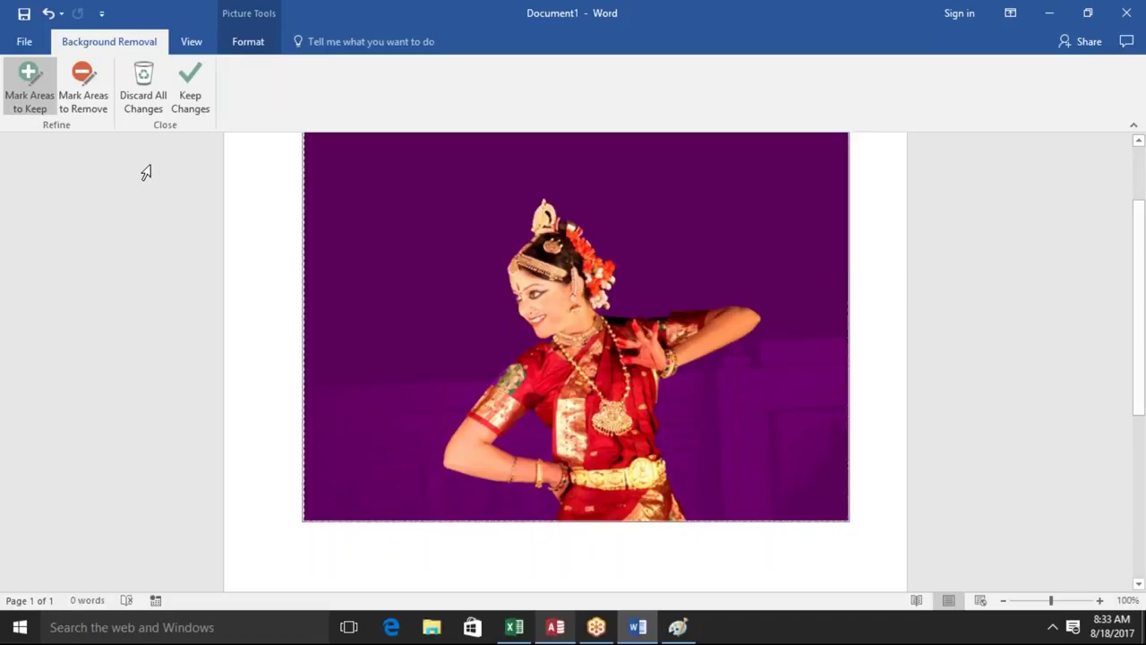
Keep the background removal changes and check the cut-out dancer against the white page
click(208, 108)
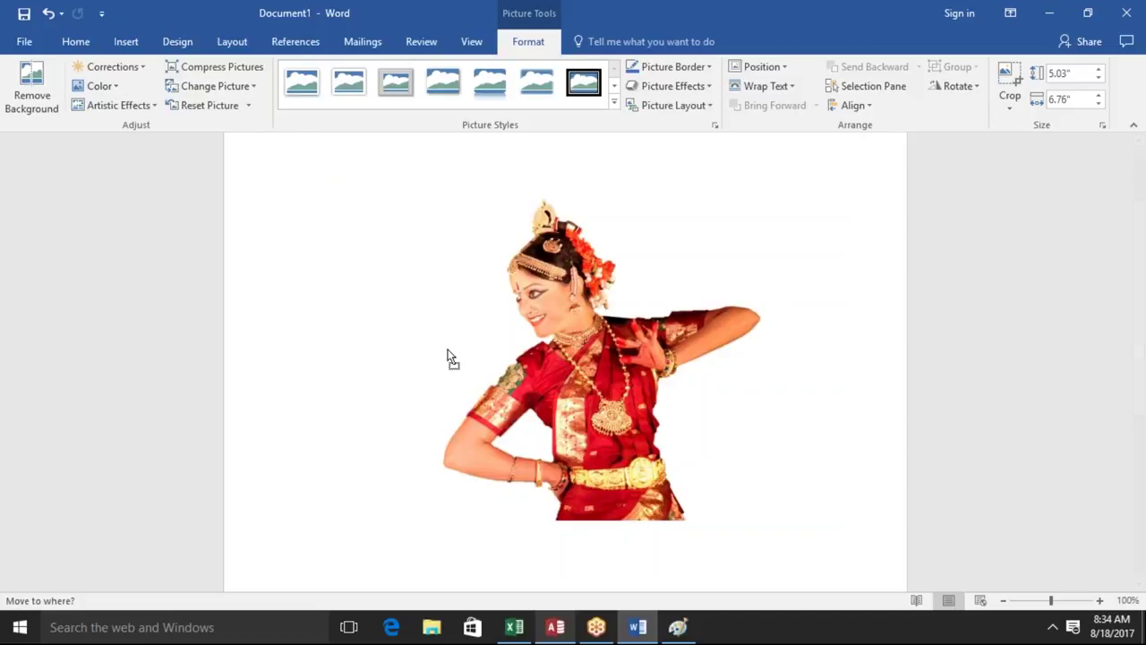
click(254, 328)
key(ctrl+a)
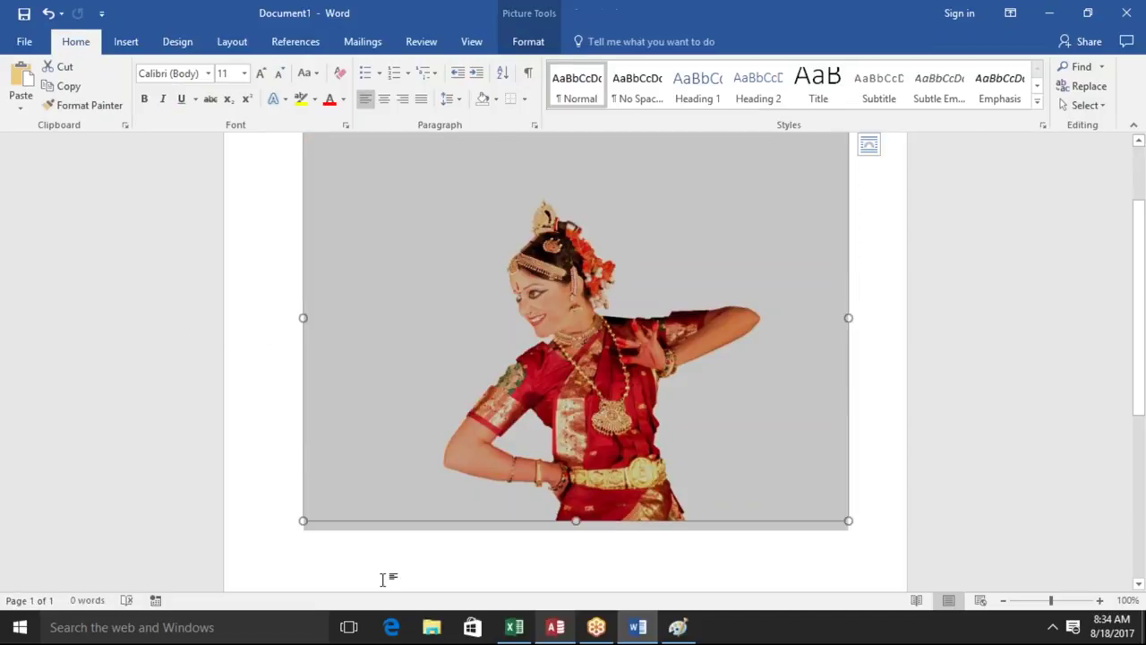
click(520, 43)
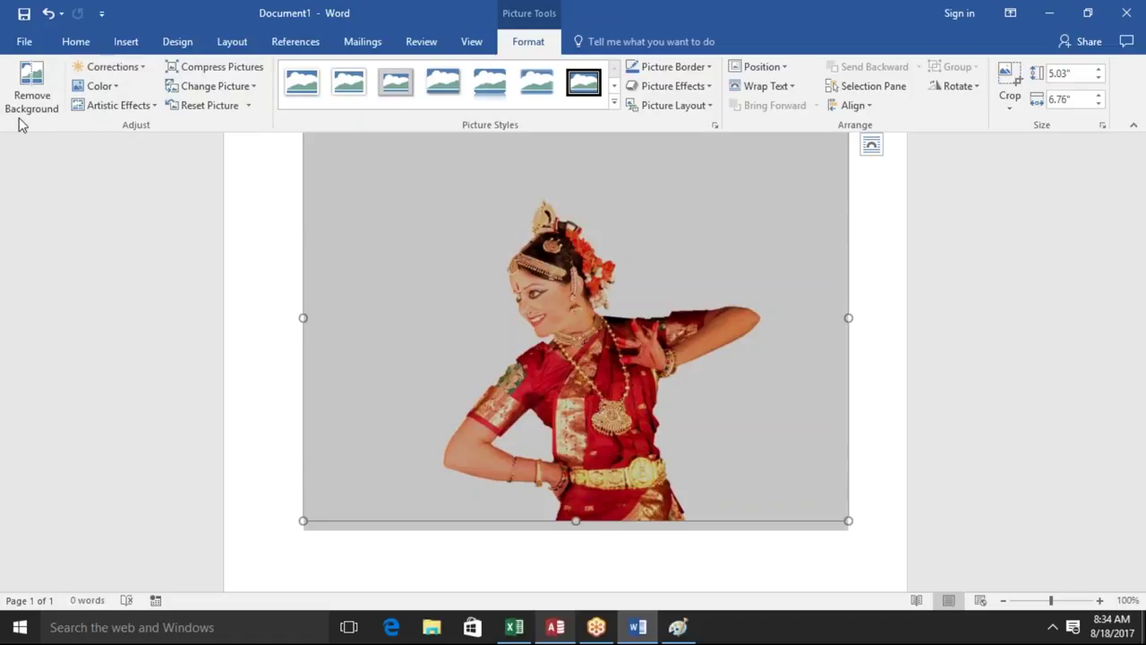
Reselect the dancer picture and undo and redo its recent edits, leaving it slightly narrower
click(255, 297)
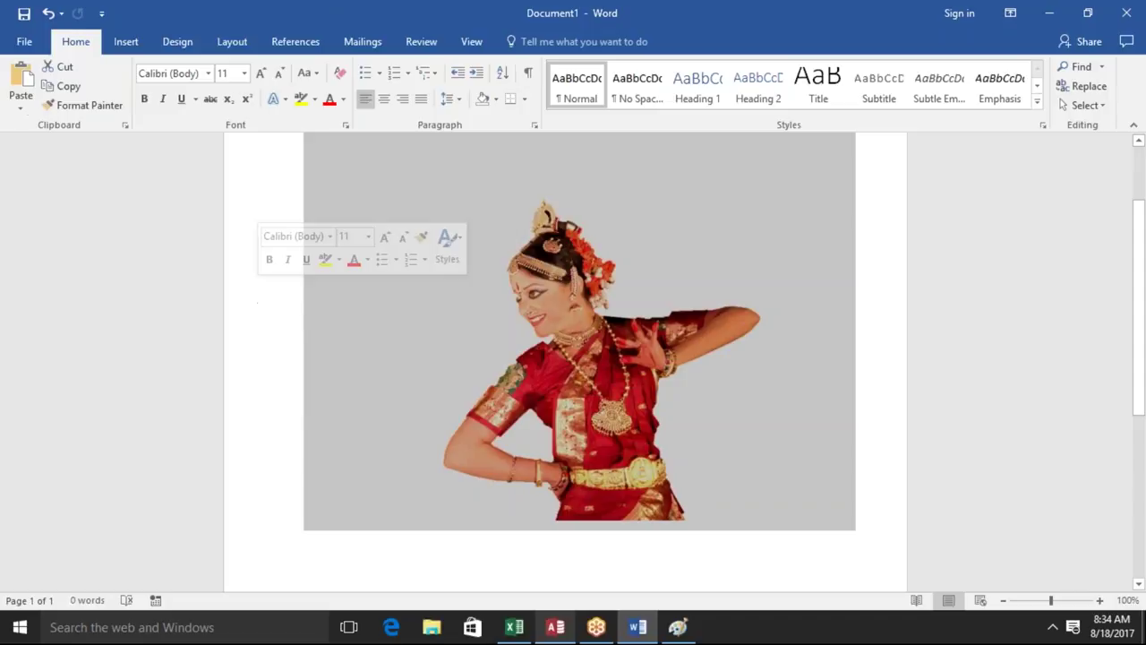
click(281, 325)
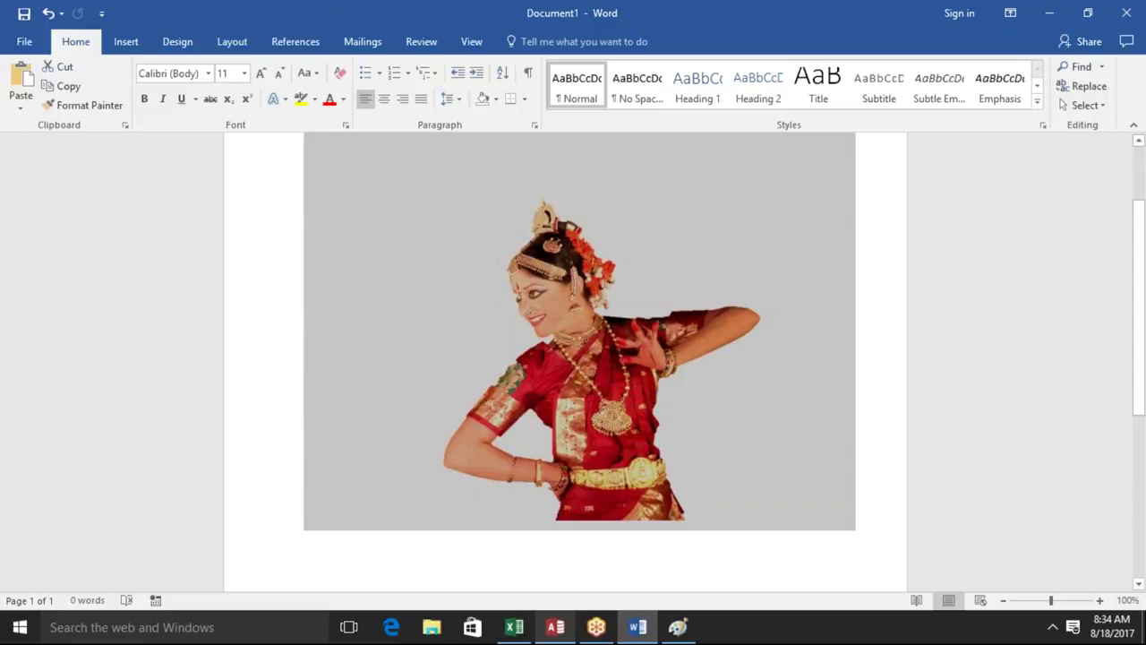
click(408, 540)
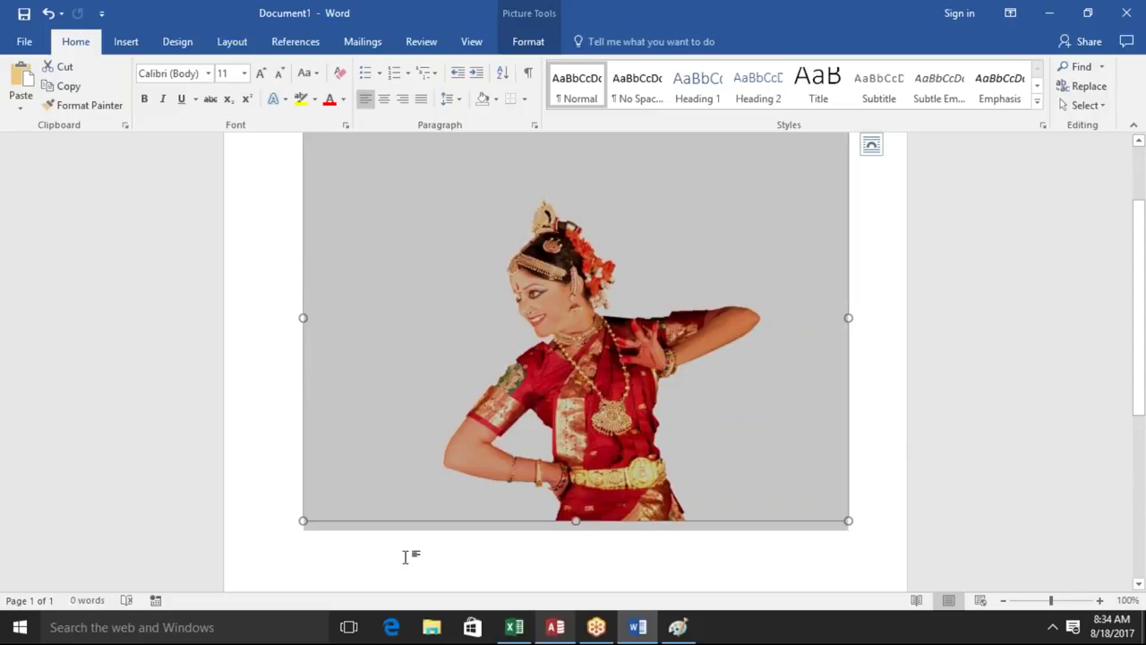
click(404, 557)
key(ctrl+z)
key(ctrl+y)
key(ctrl+z)
key(ctrl+z)
key(ctrl+y)
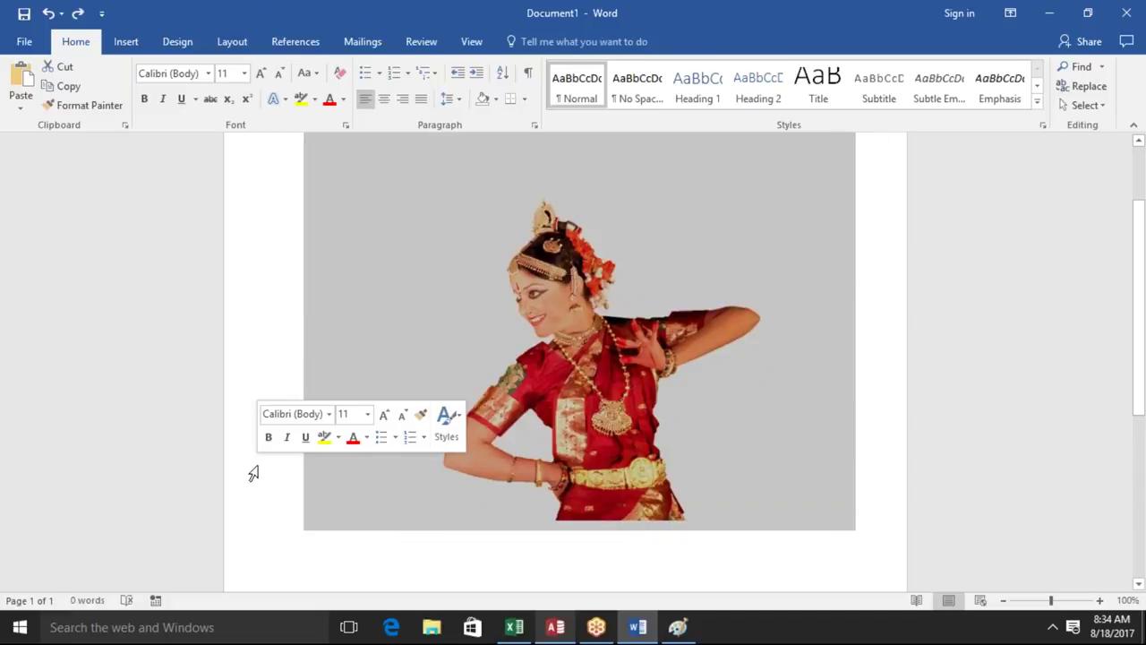
key(ctrl+z)
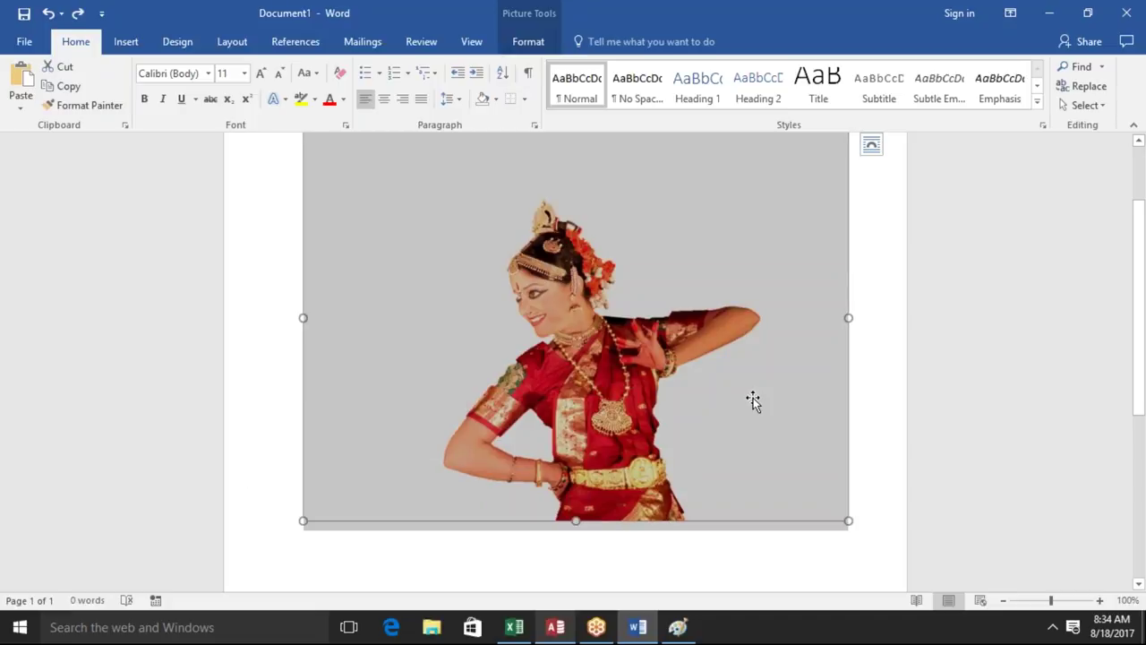
Drag the corner handle inward to shrink the dancer picture to about 3.34 by 4.49 inches
drag(846, 519, 665, 335)
drag(571, 304, 573, 309)
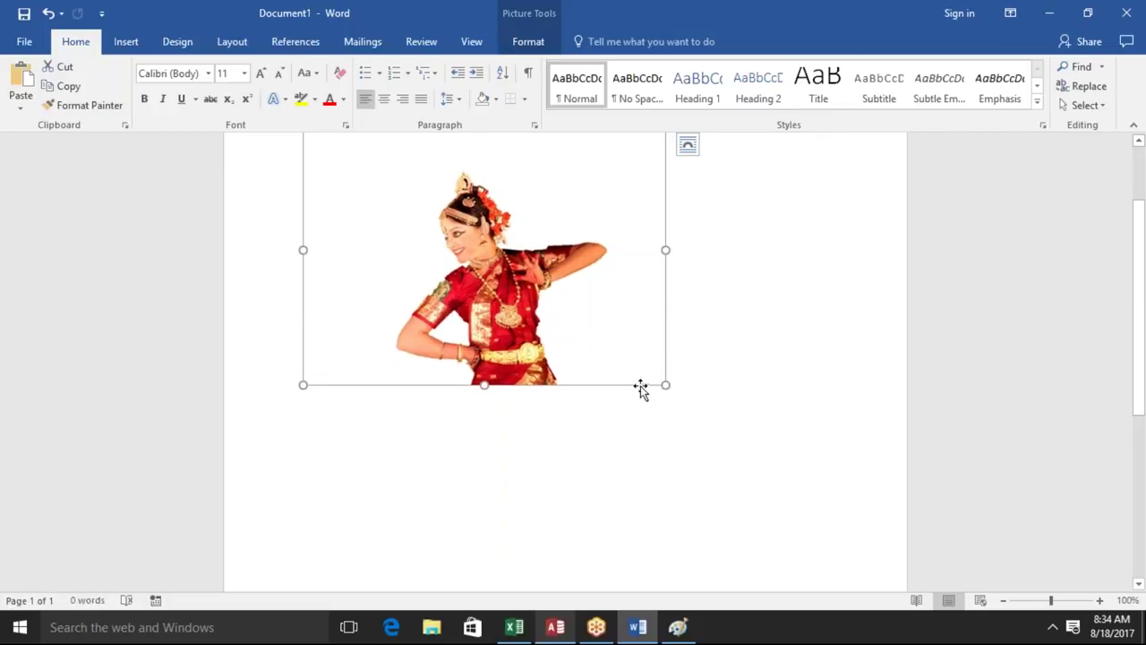
drag(640, 387, 648, 445)
scroll(1138, 305, up, 3)
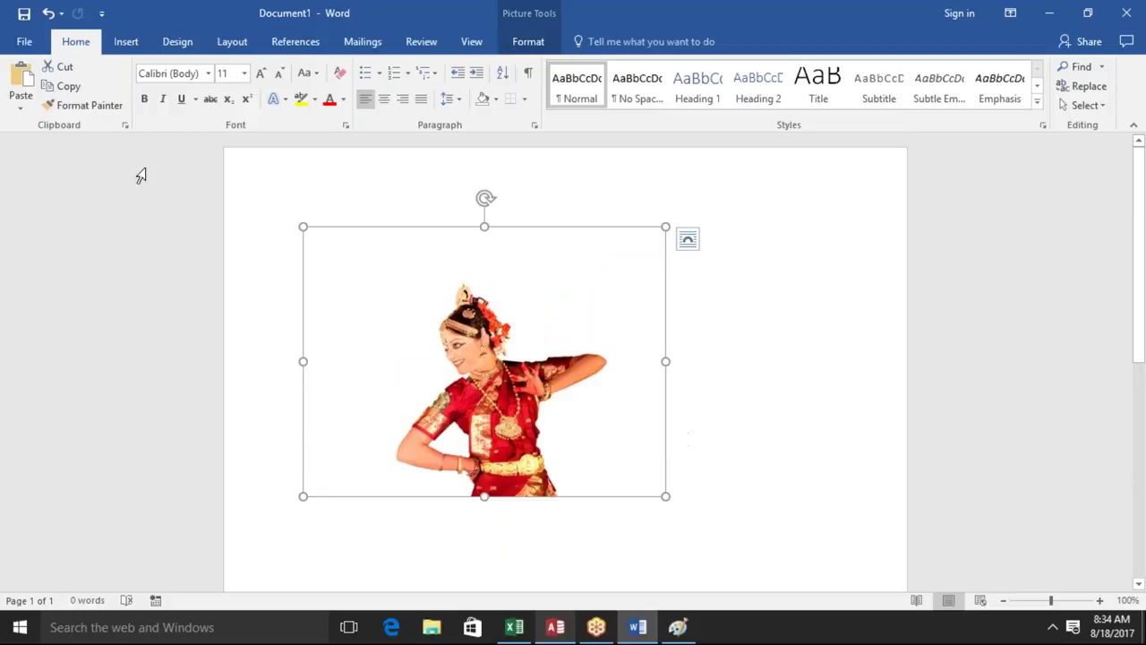
click(542, 51)
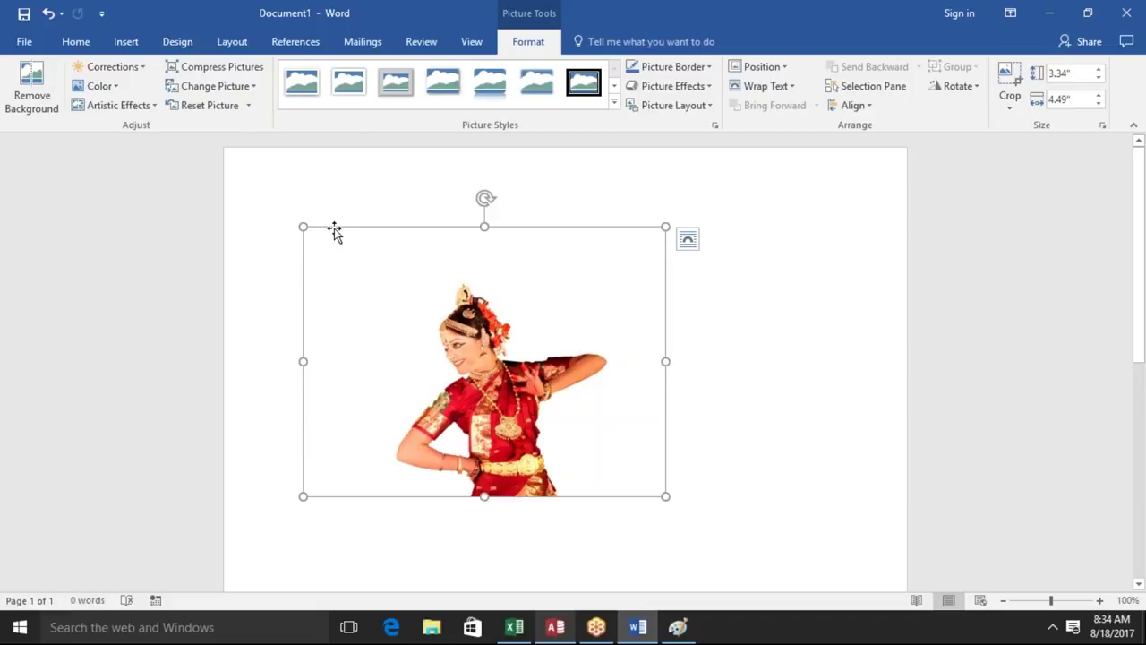
click(146, 71)
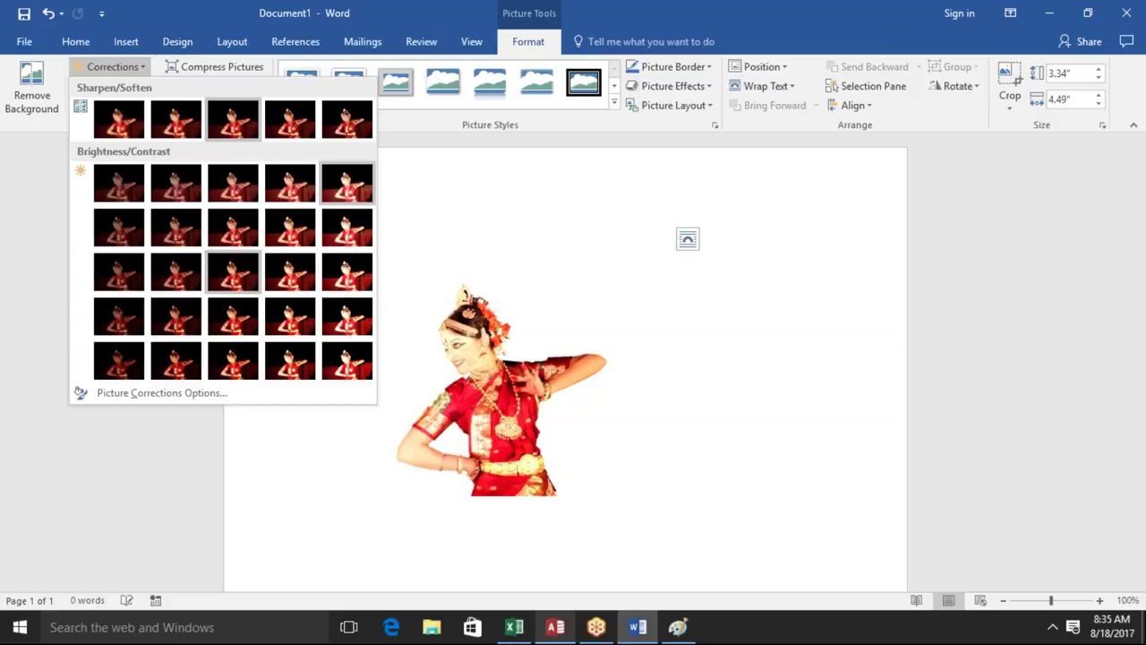
click(833, 376)
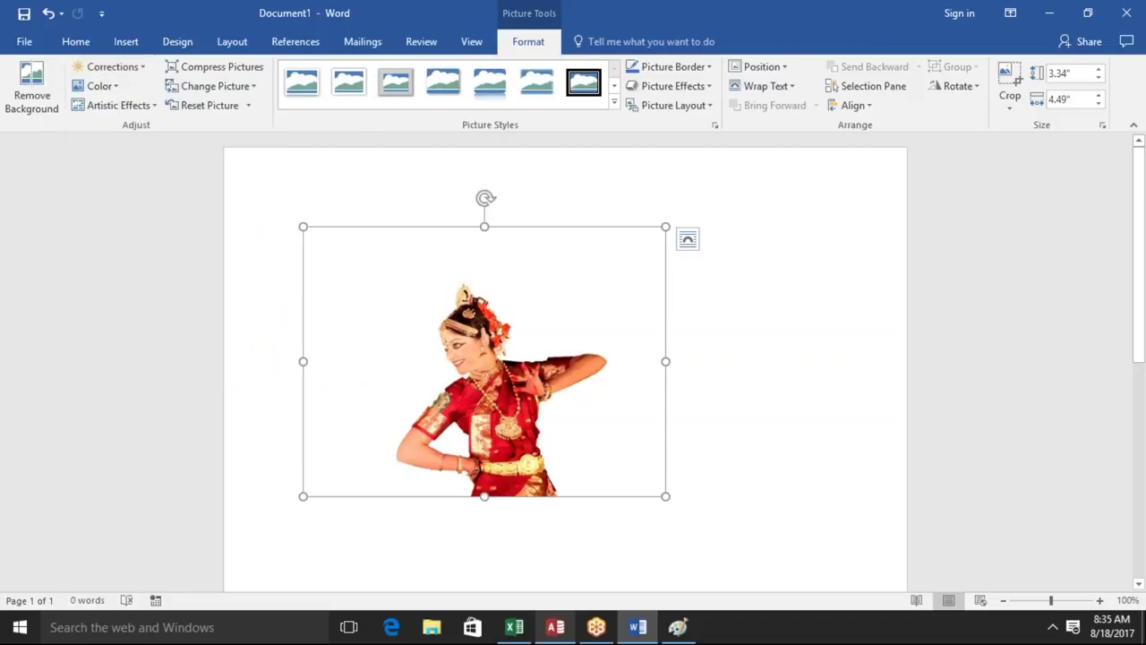
click(146, 68)
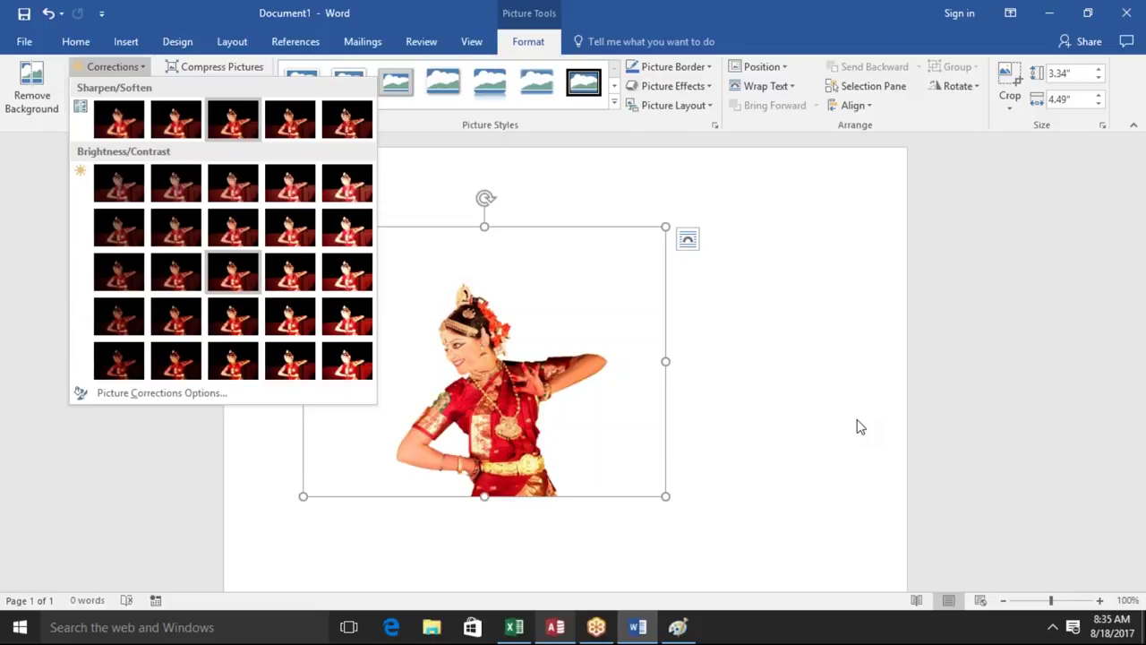
key(Escape)
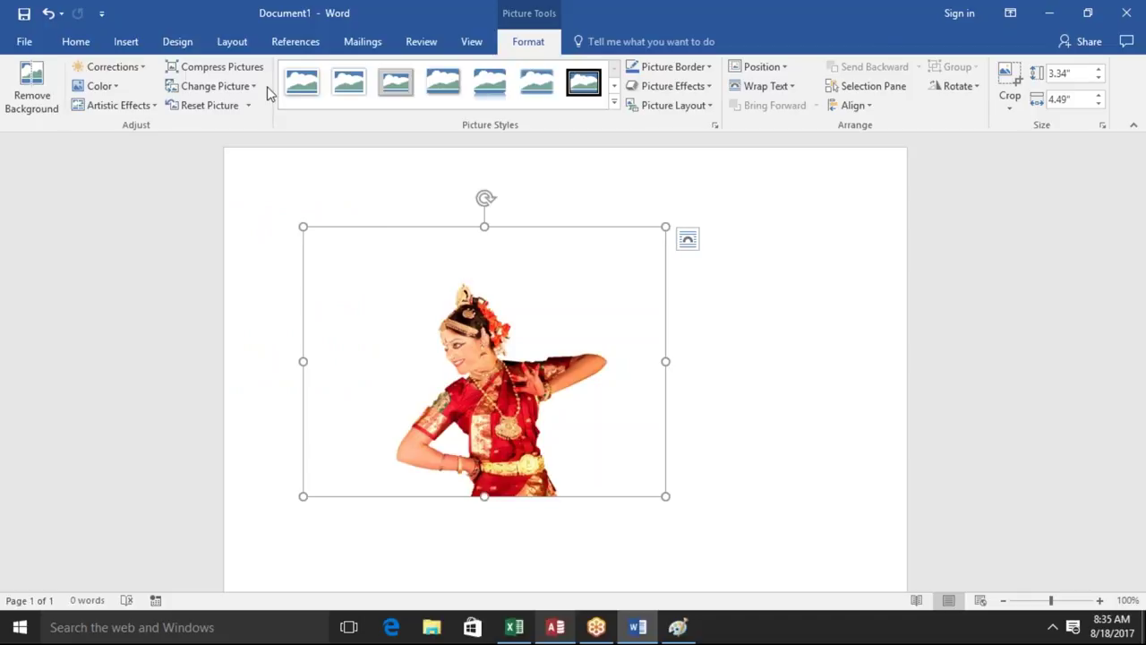
Apply Saturation 0% from the Color presets, then undo to bring the picture back
click(121, 87)
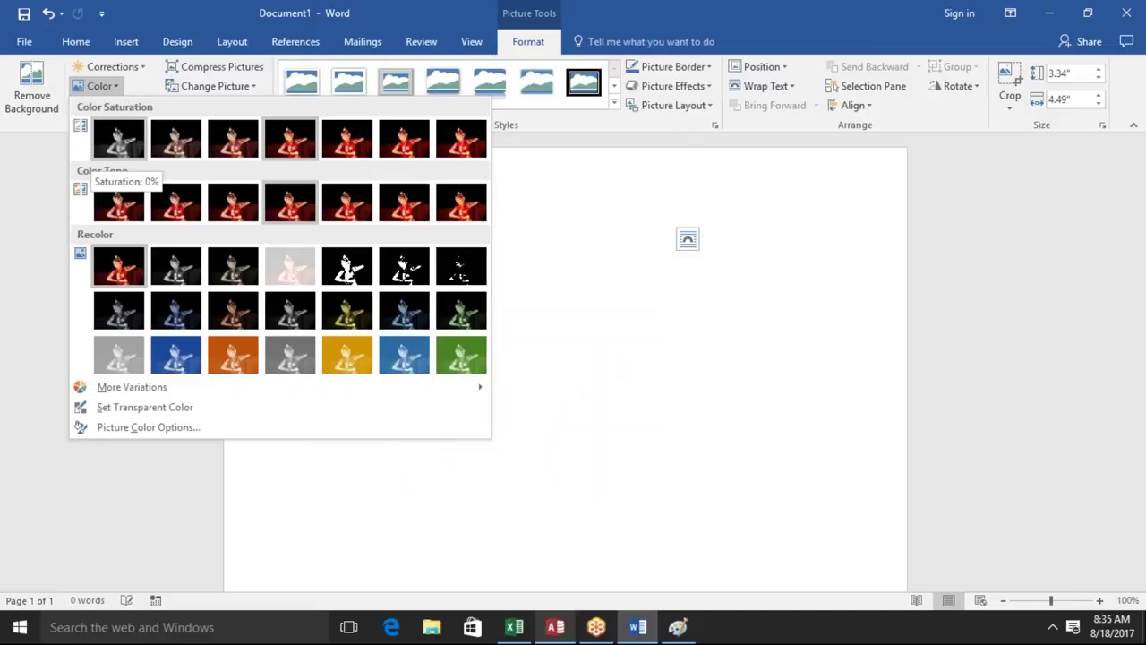
click(118, 139)
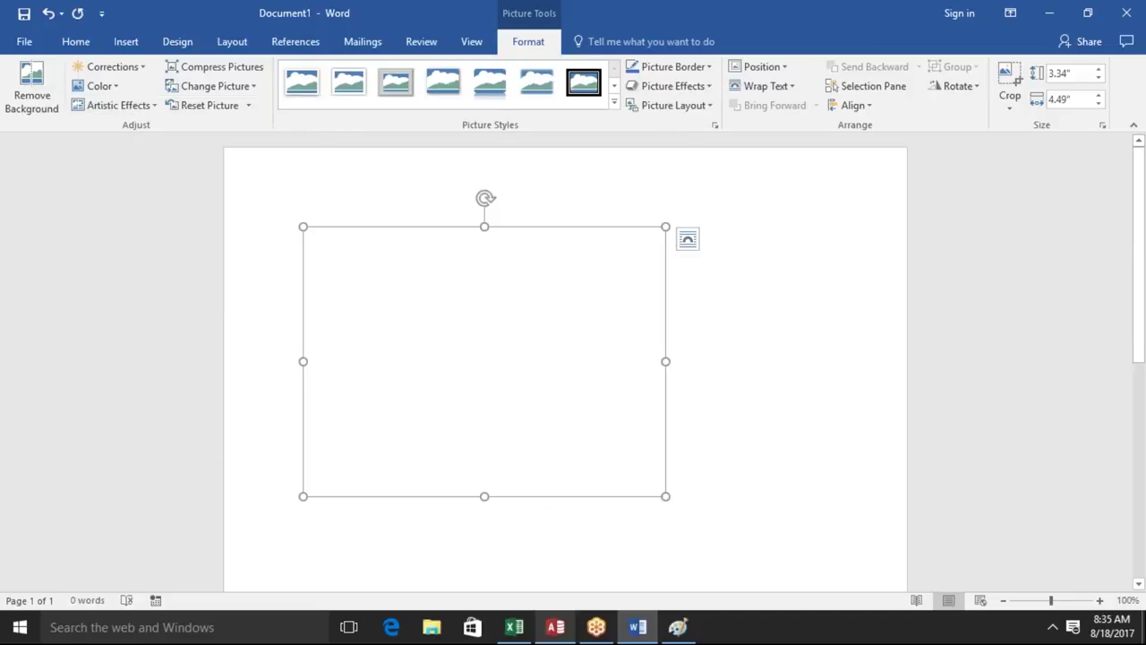
click(695, 573)
key(ctrl+z)
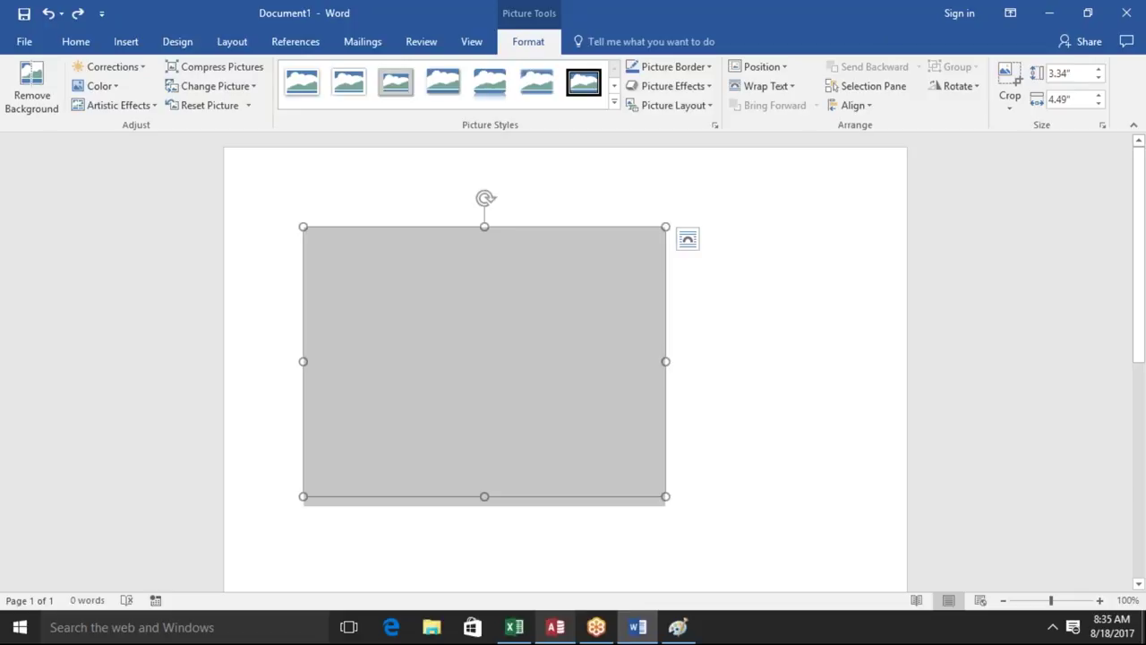
Reselect the dancer picture and shrink it slightly to 3.16 by 4.25 inches
click(680, 448)
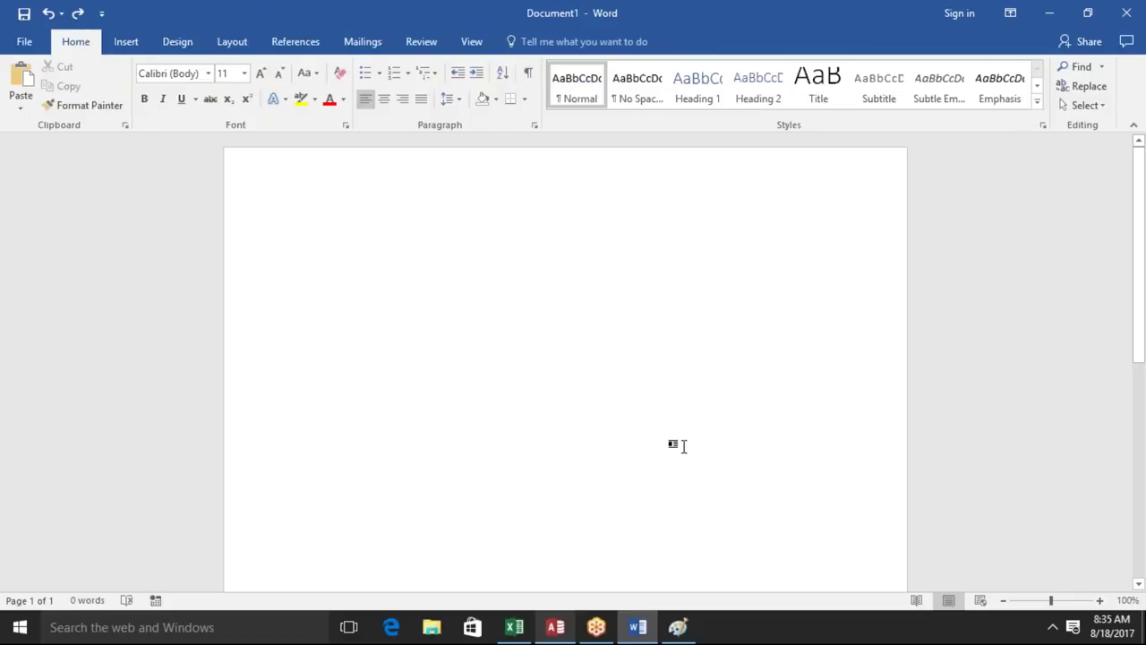
click(621, 404)
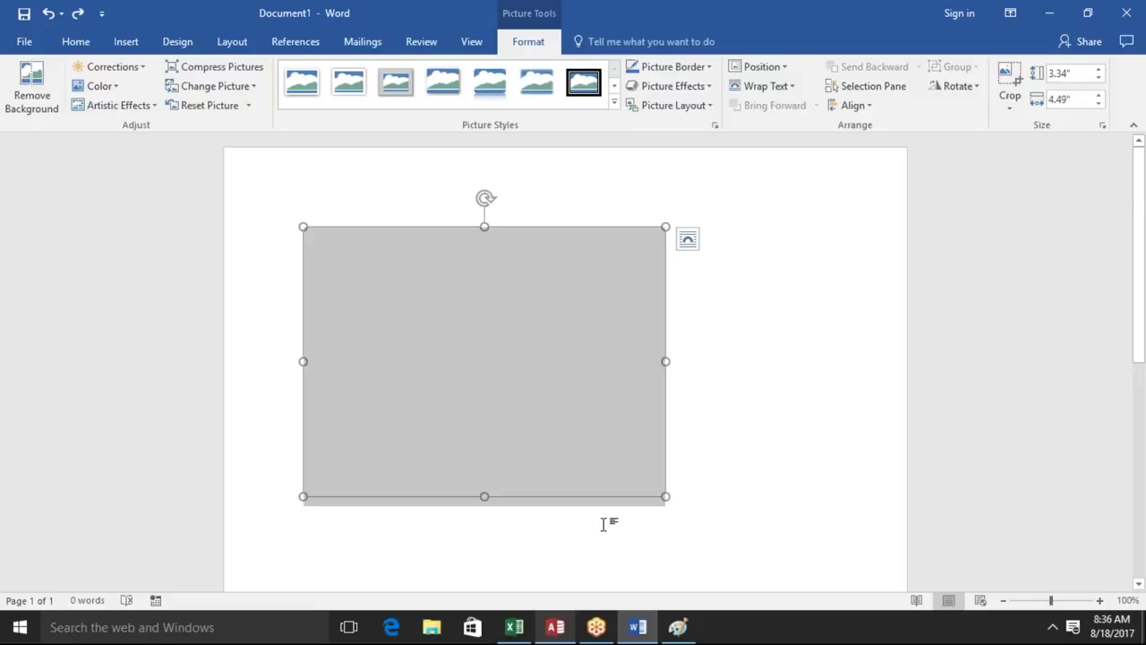
click(768, 417)
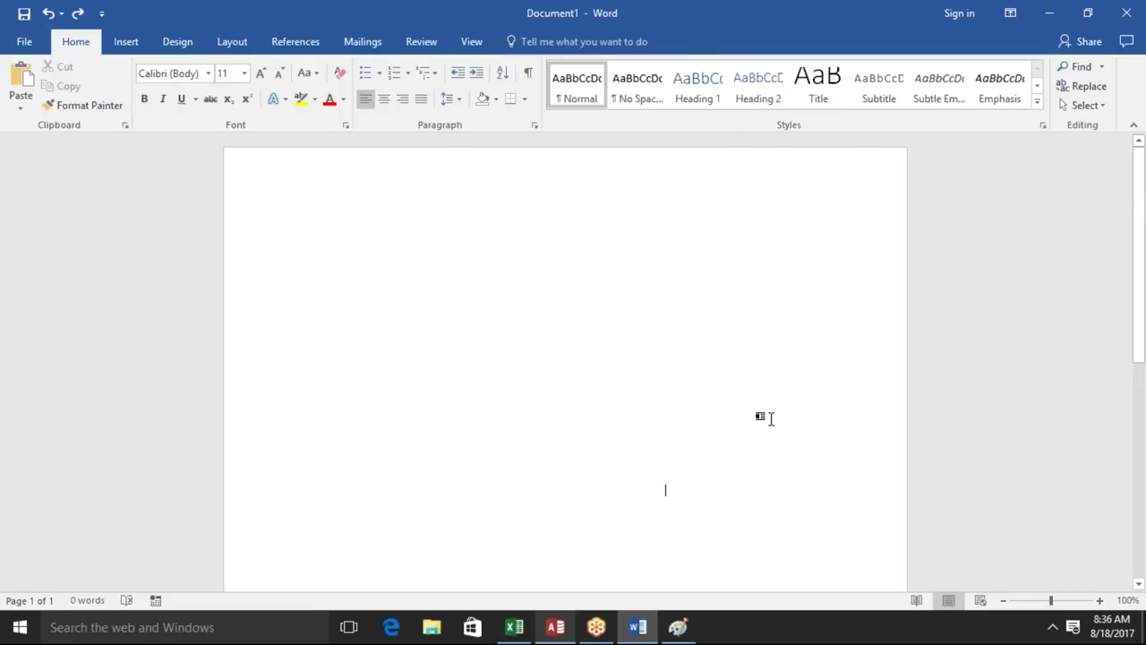
click(556, 356)
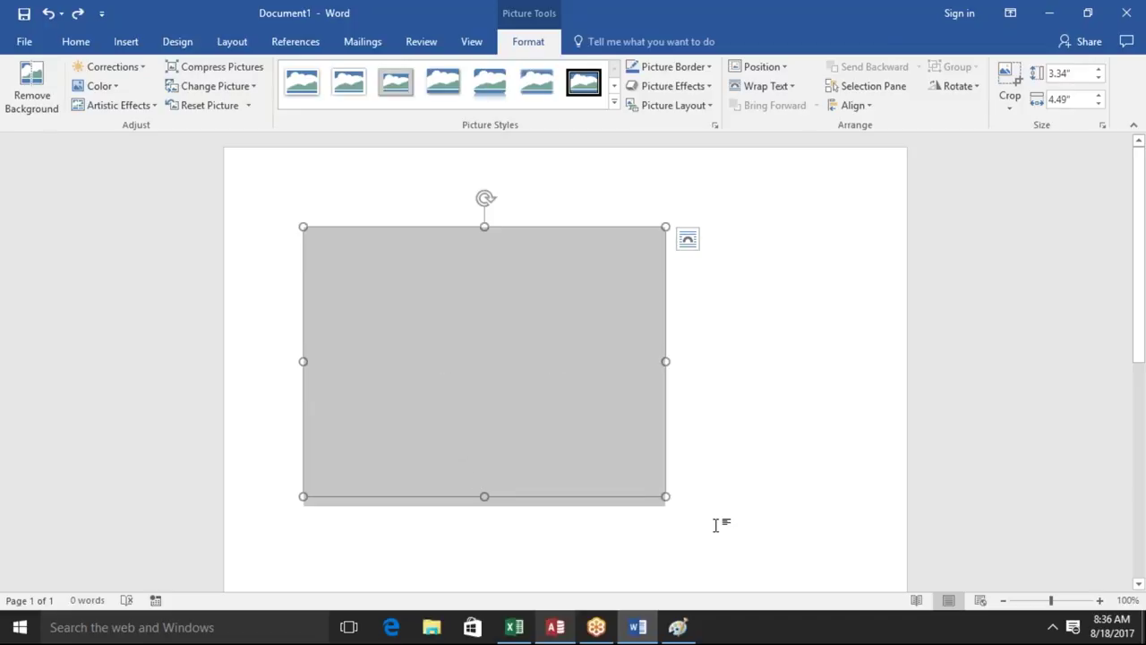
drag(657, 484, 646, 440)
Reapply 0% saturation to the dancer picture, then delete the blank picture
click(141, 68)
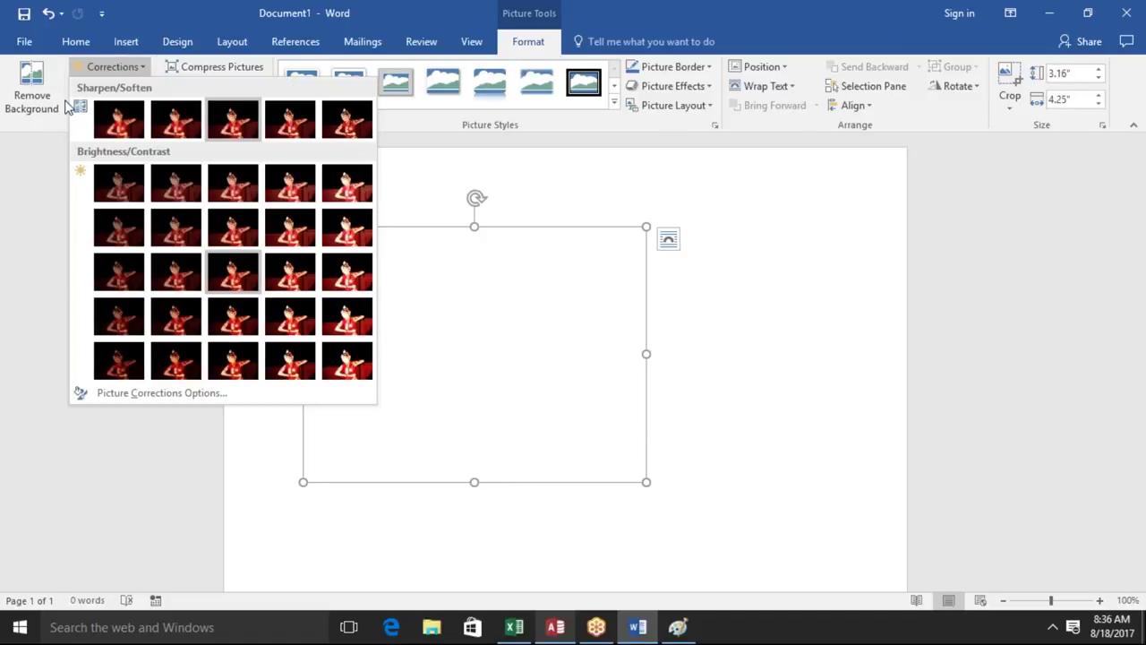
click(54, 134)
click(121, 90)
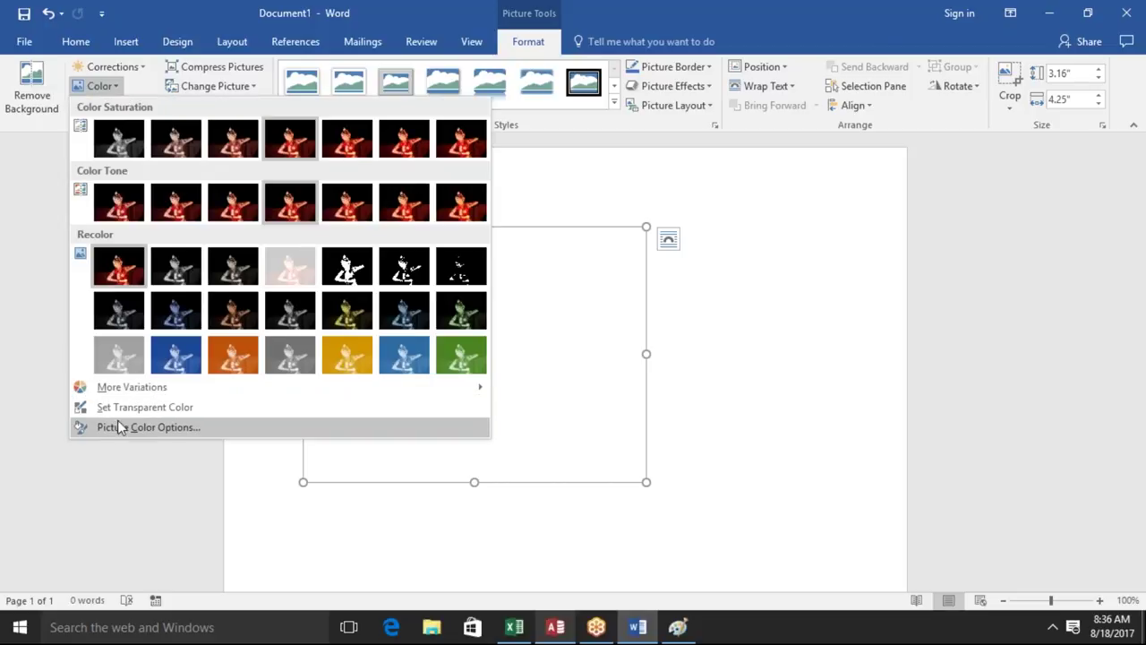
click(116, 136)
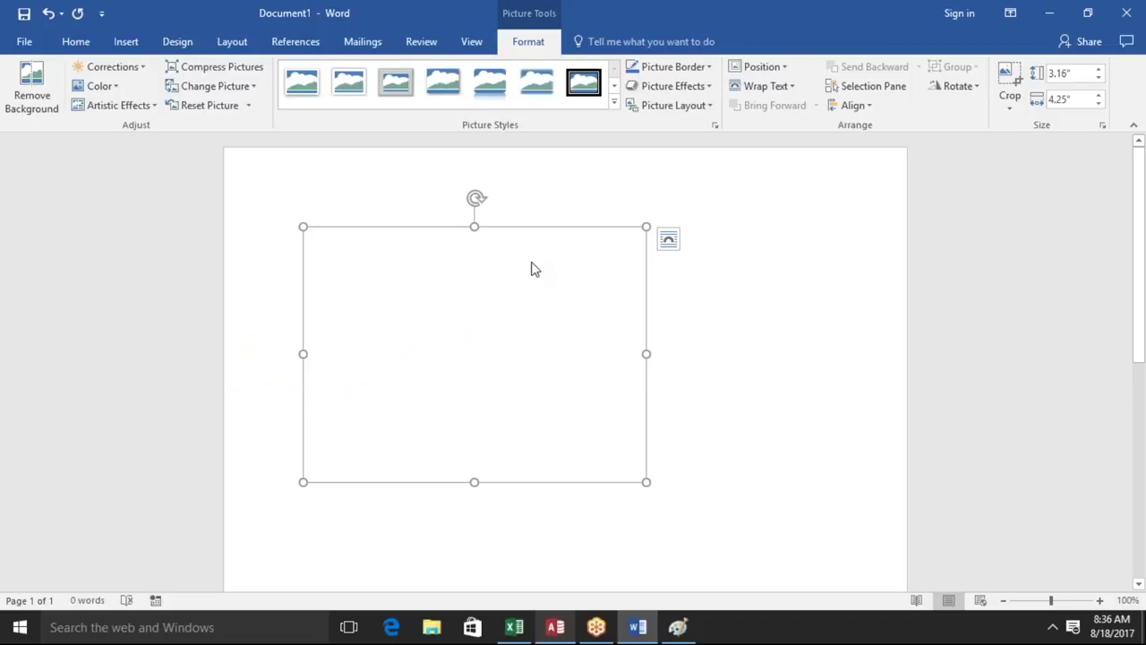
key(Delete)
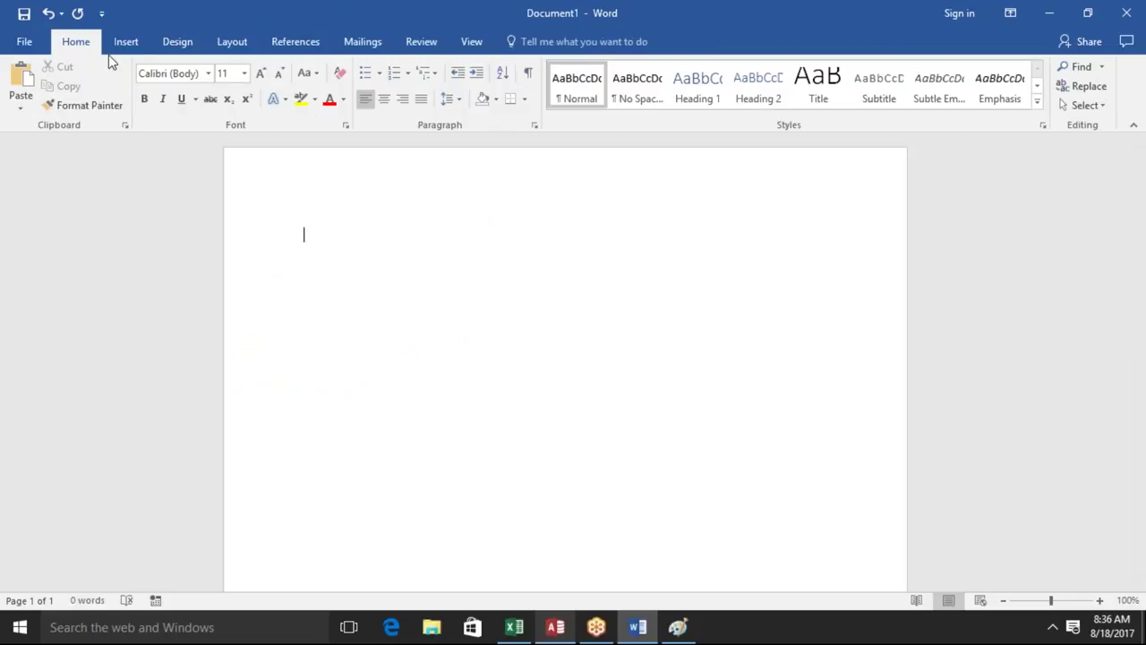
Insert image41 from the Pictures dialog and apply a gray recolor from the Color presets
click(123, 47)
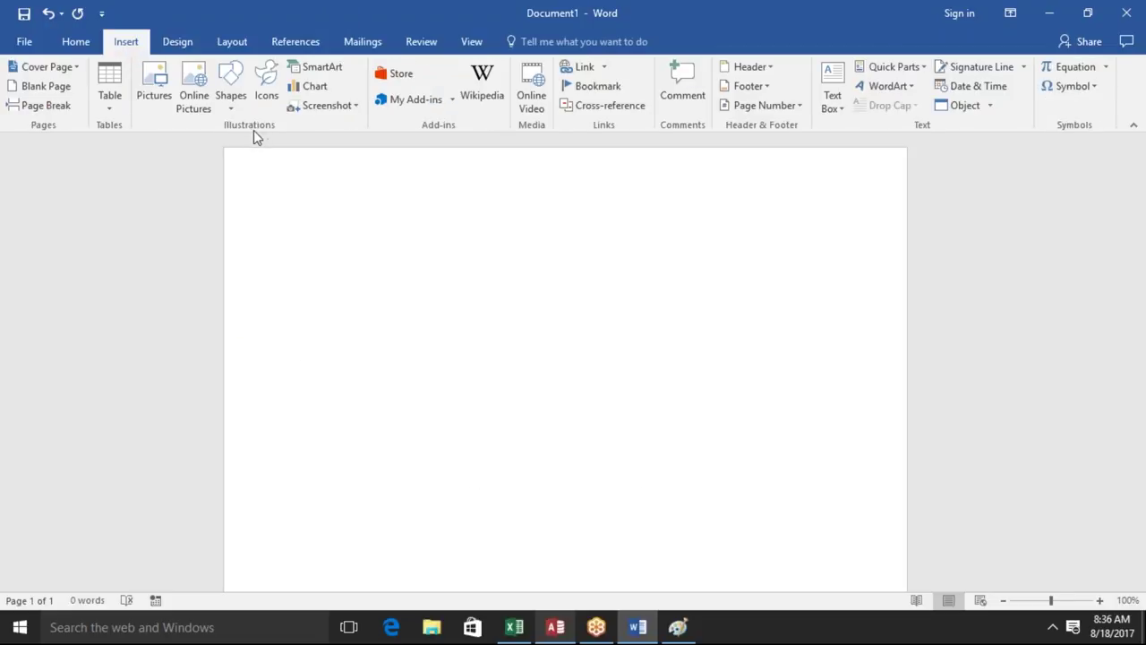
click(154, 90)
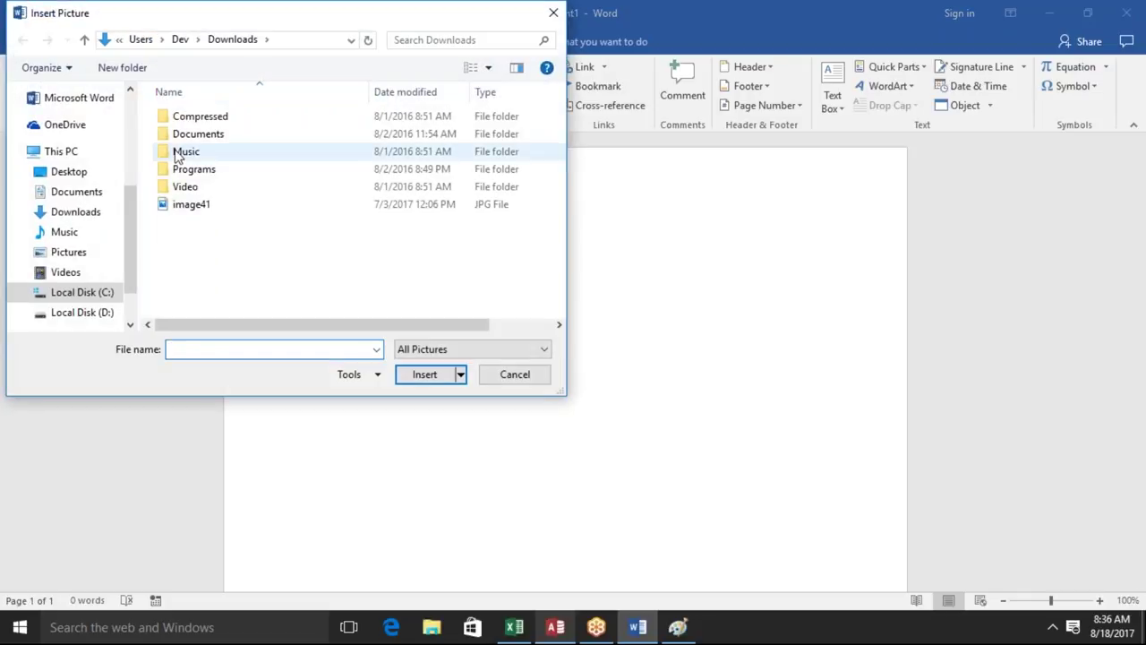
double_click(191, 204)
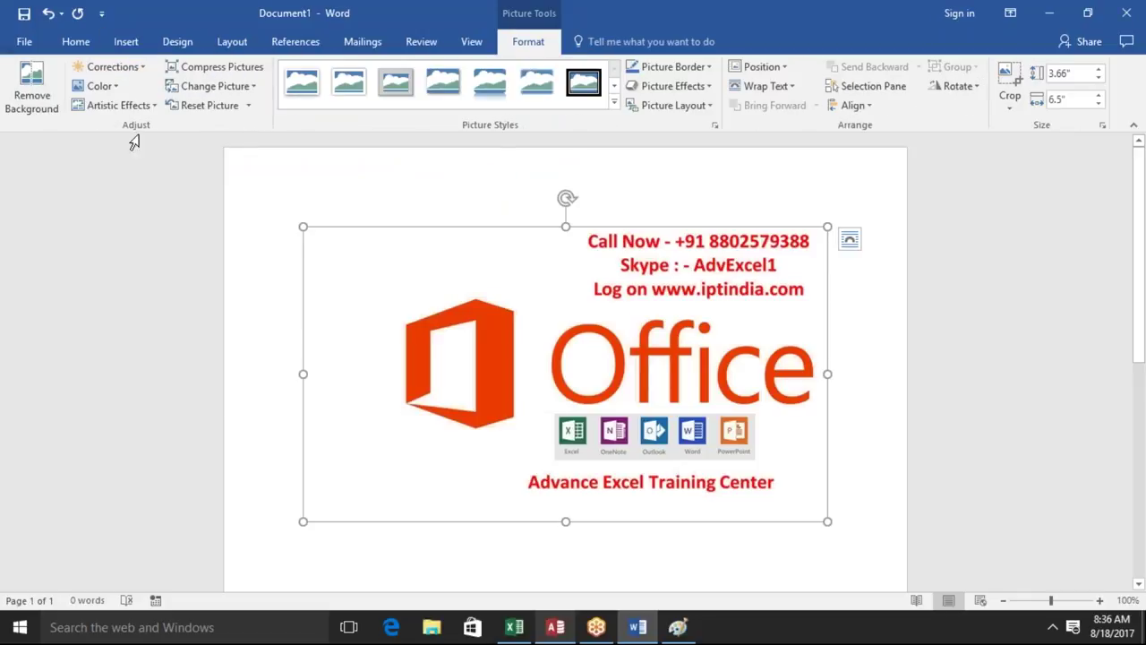
click(105, 86)
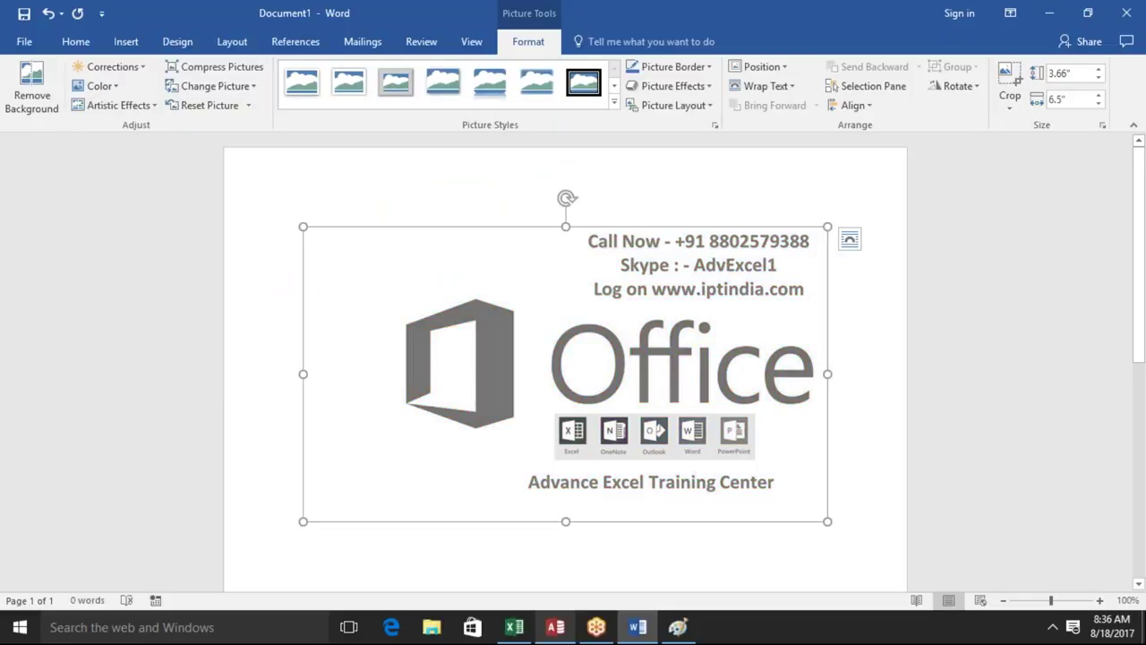
Recolor the gray Office logo picture with the first light variation from the Color presets
click(112, 90)
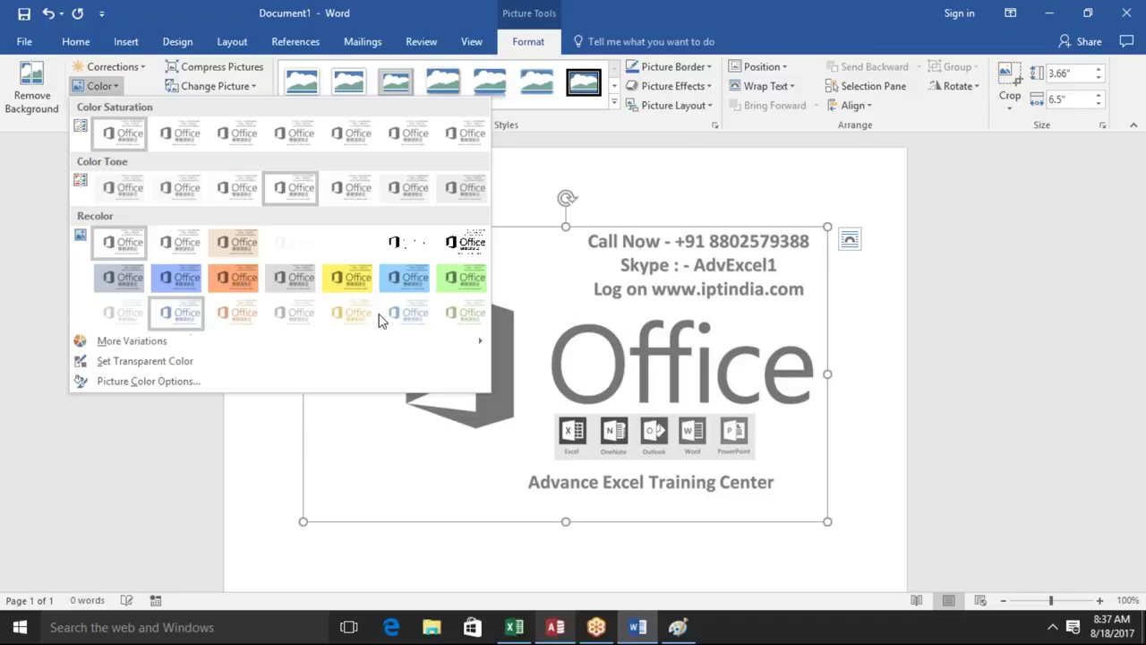
click(137, 309)
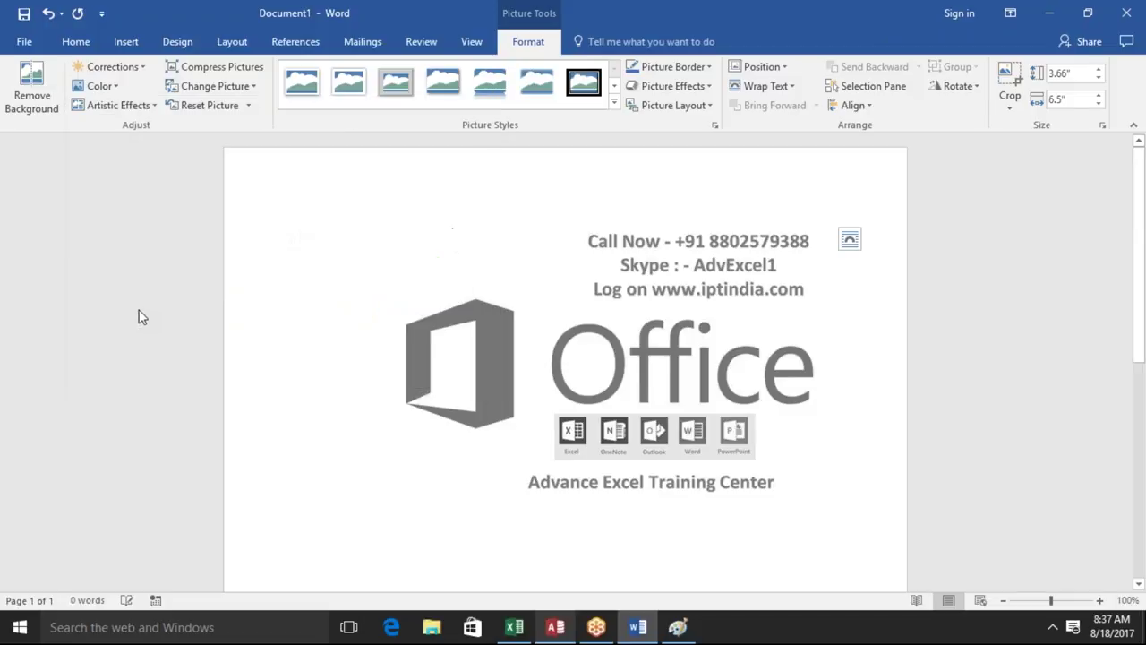
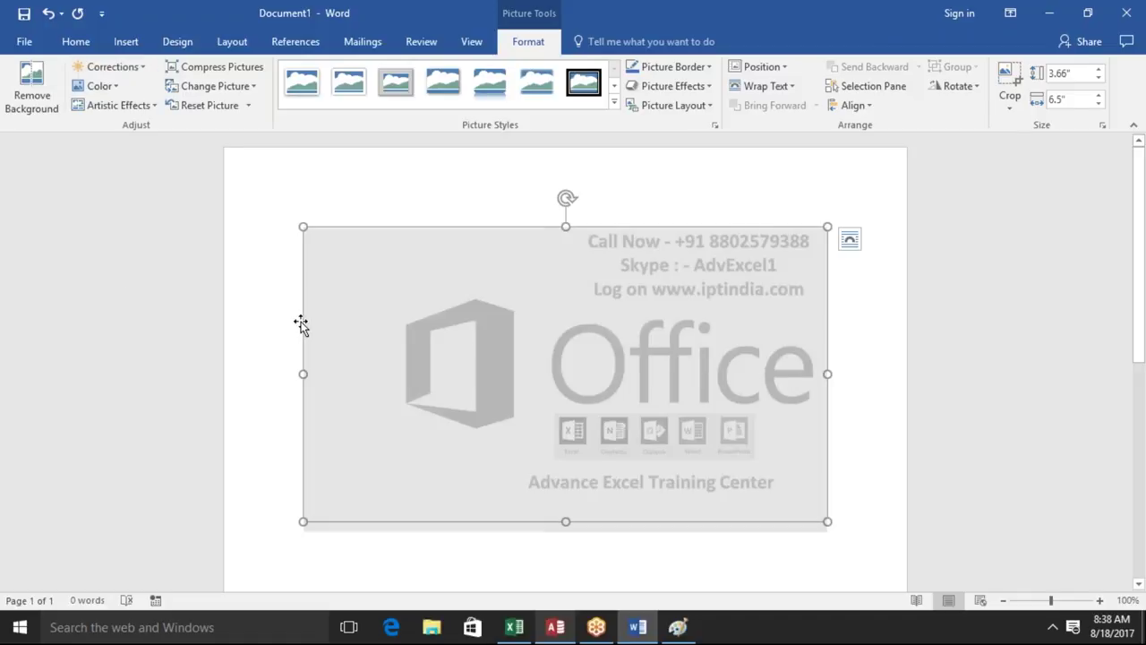
Reselect the Office logo and browse the Artistic Effects gallery, closing it without a choice
click(358, 515)
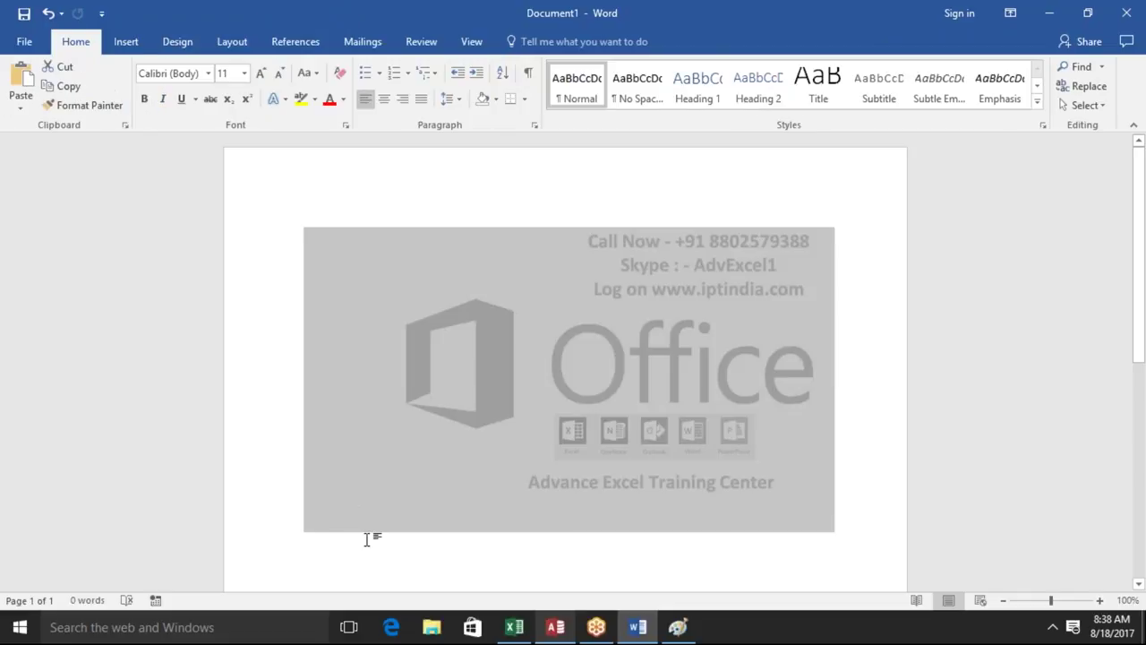
click(411, 470)
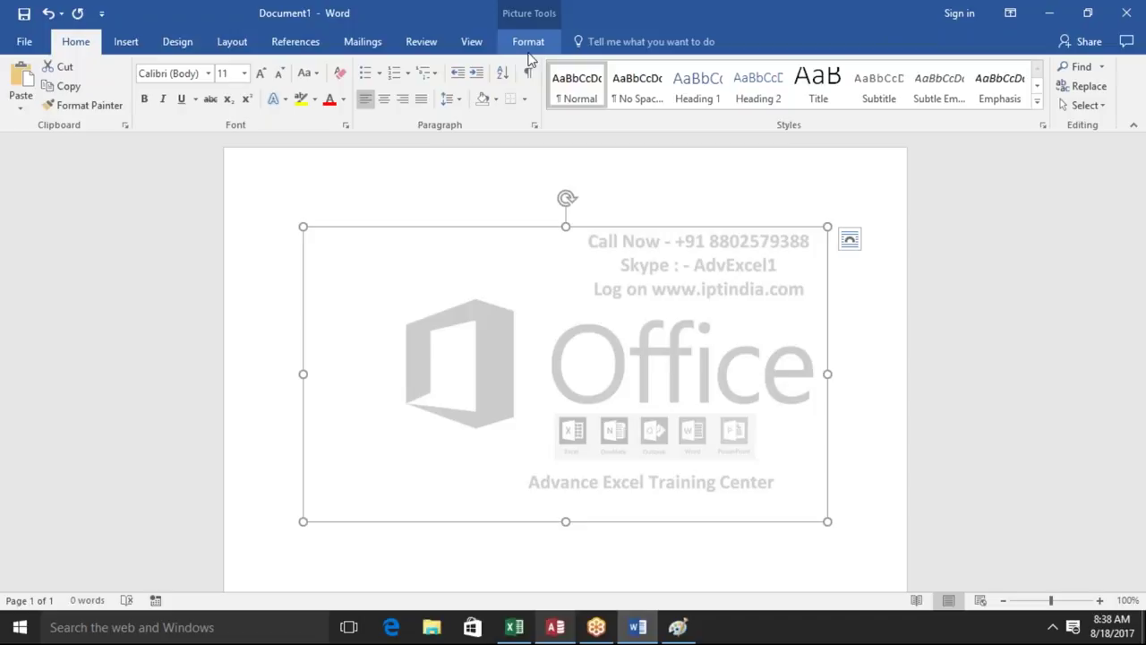
click(530, 55)
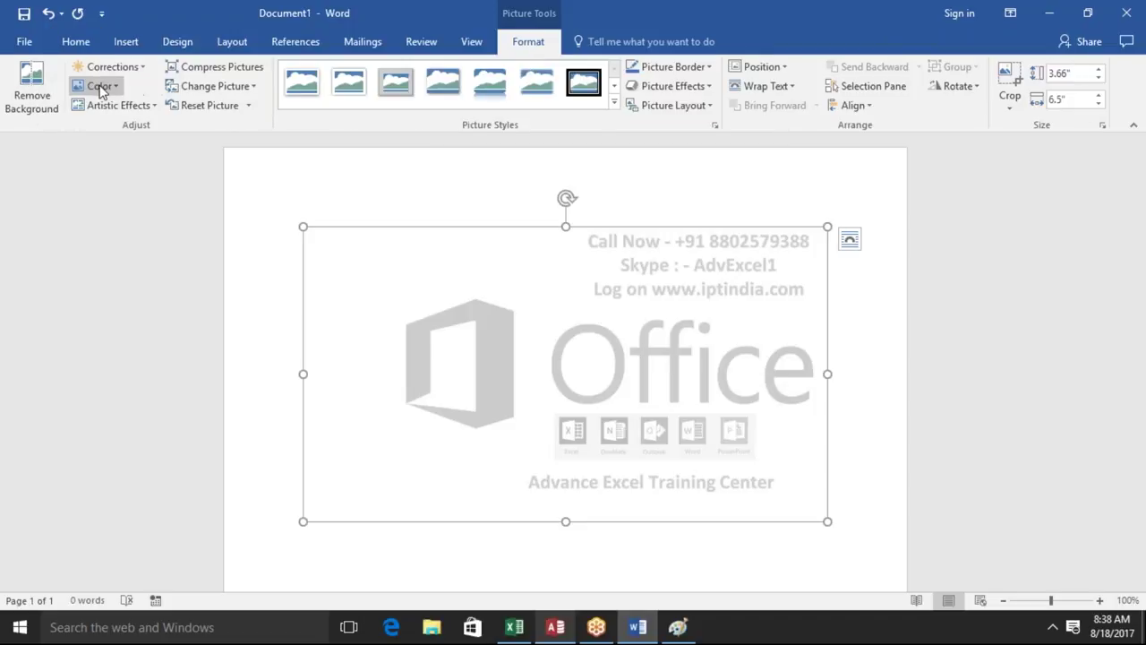
click(146, 108)
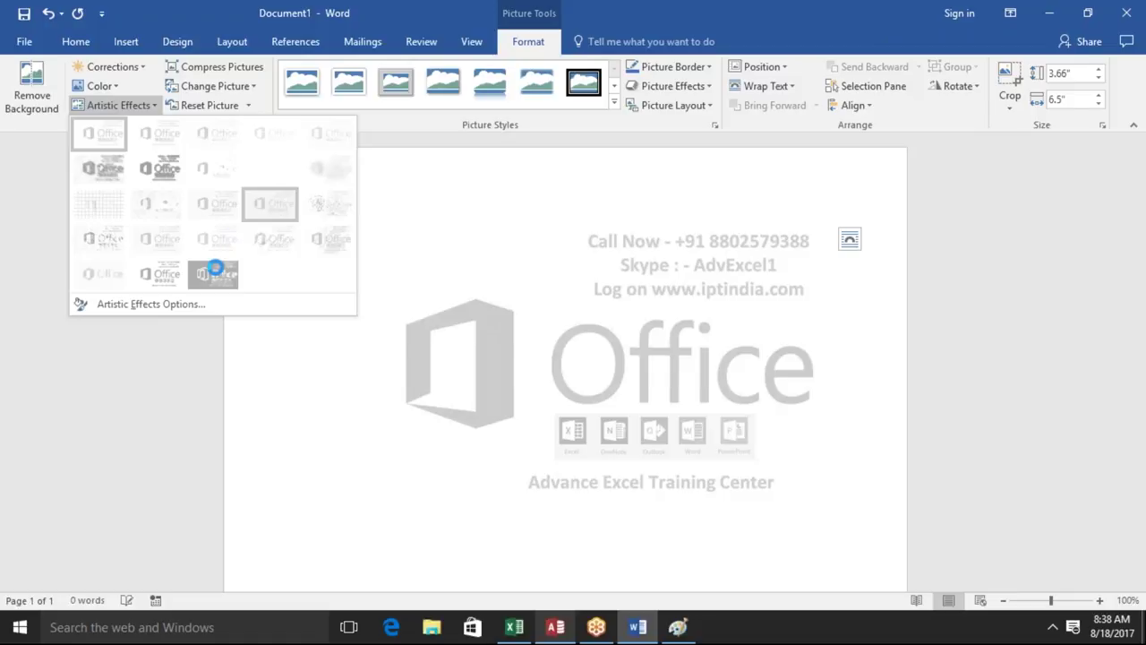
click(251, 417)
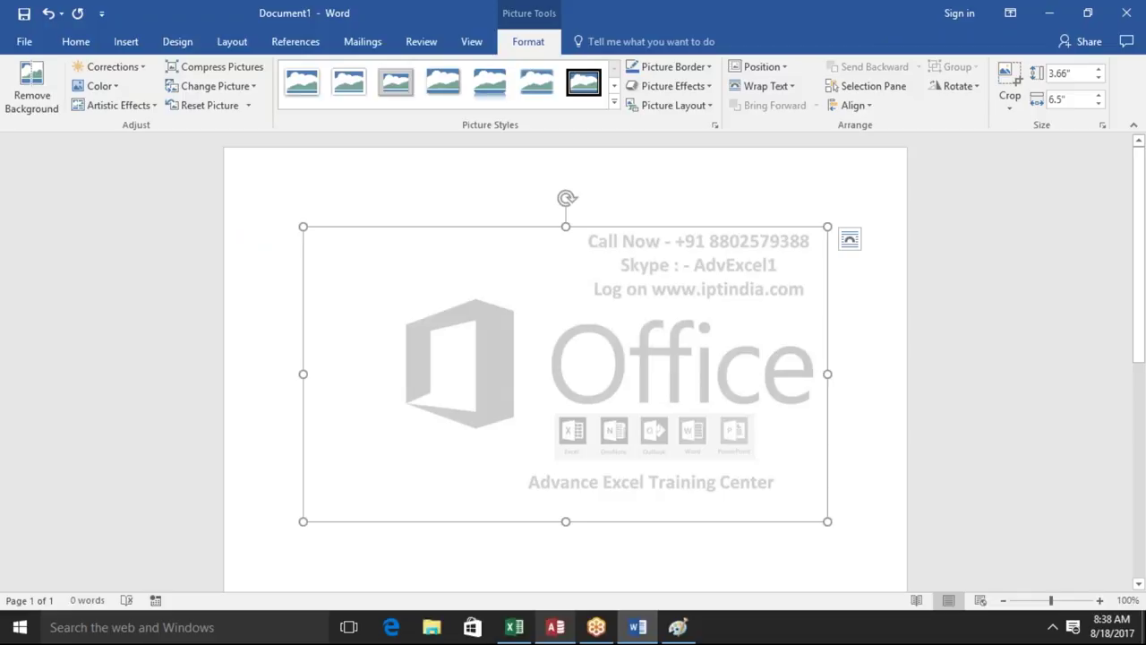
Compress the Office logo picture, then view the Change Picture replacement options
click(248, 79)
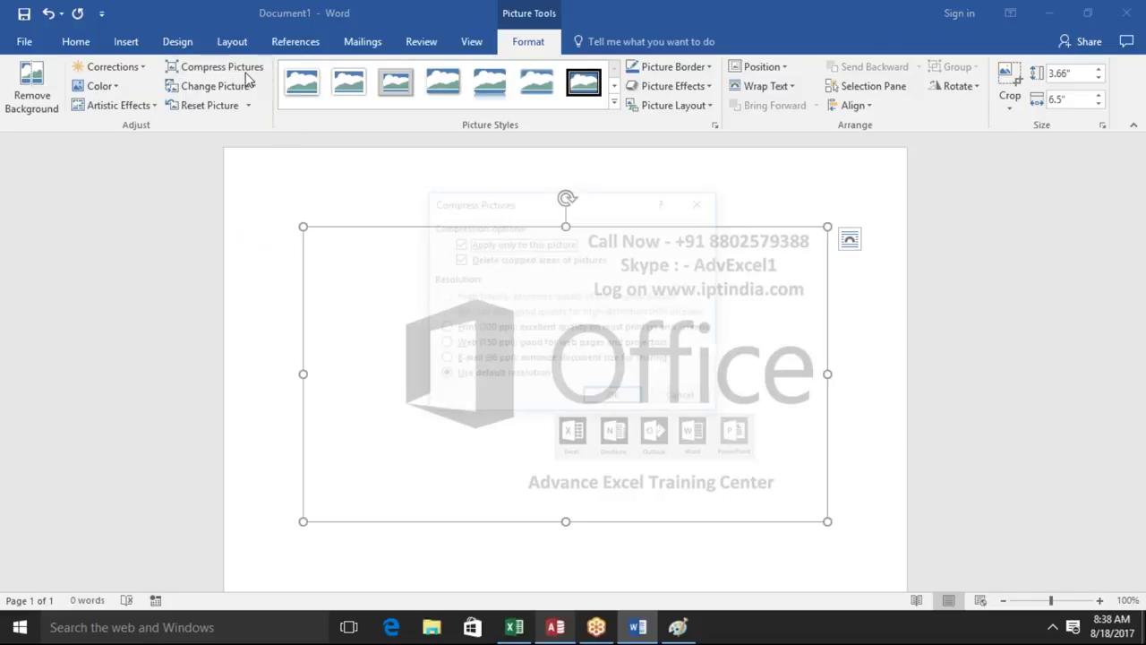
click(639, 398)
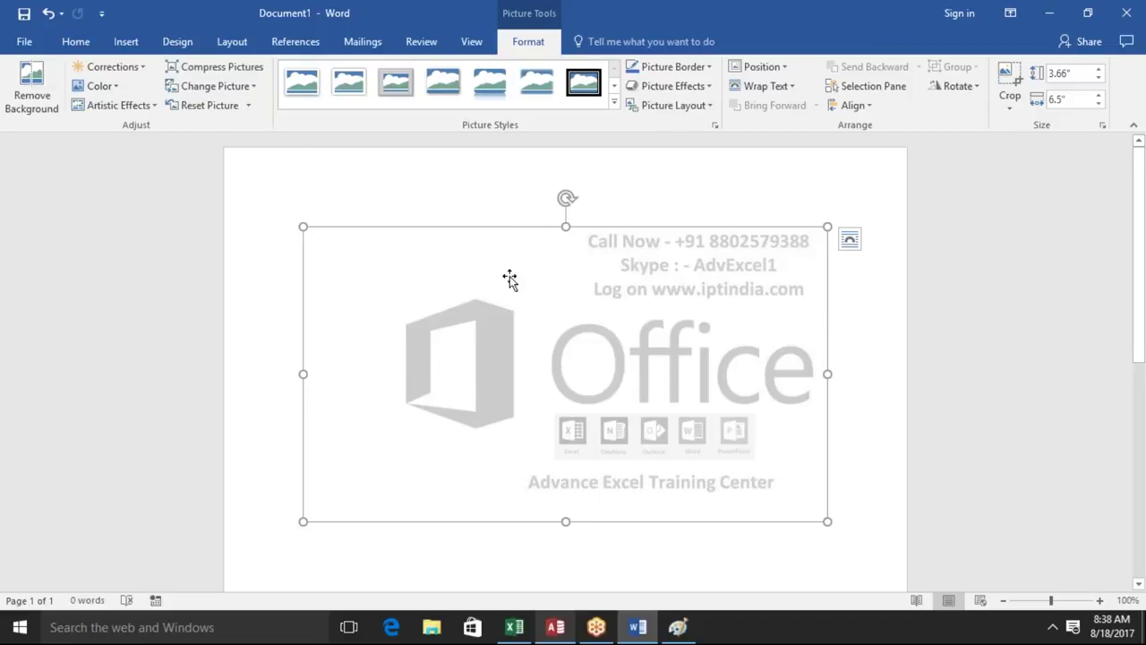
click(251, 86)
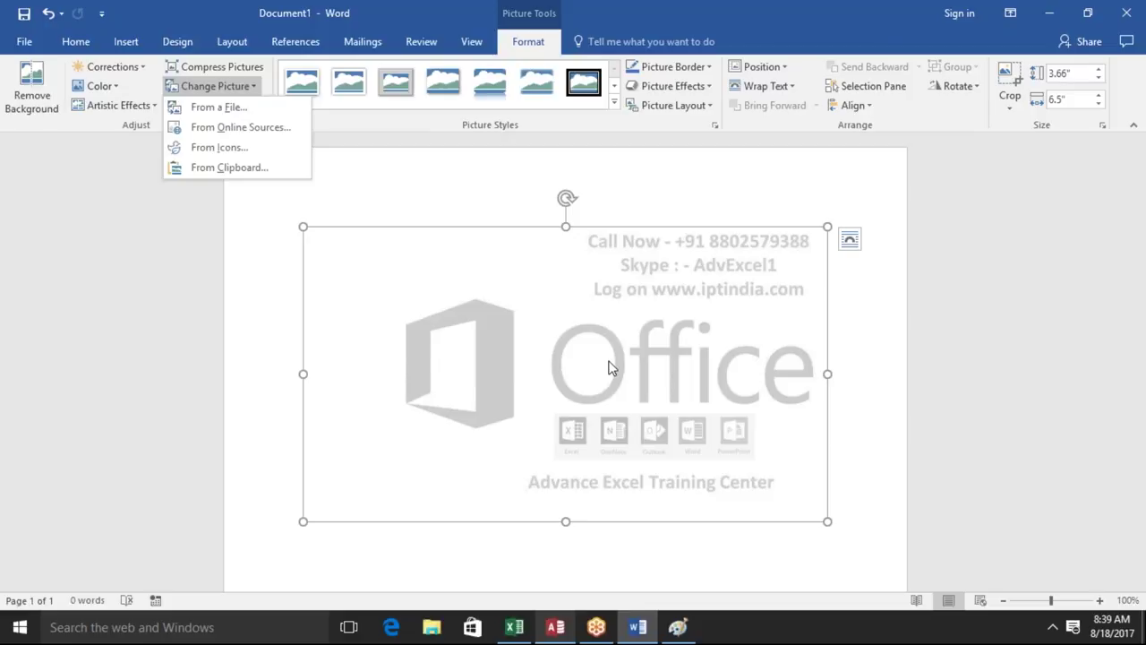
Dismiss the replace options and reset the Office logo to its original full colours
click(543, 347)
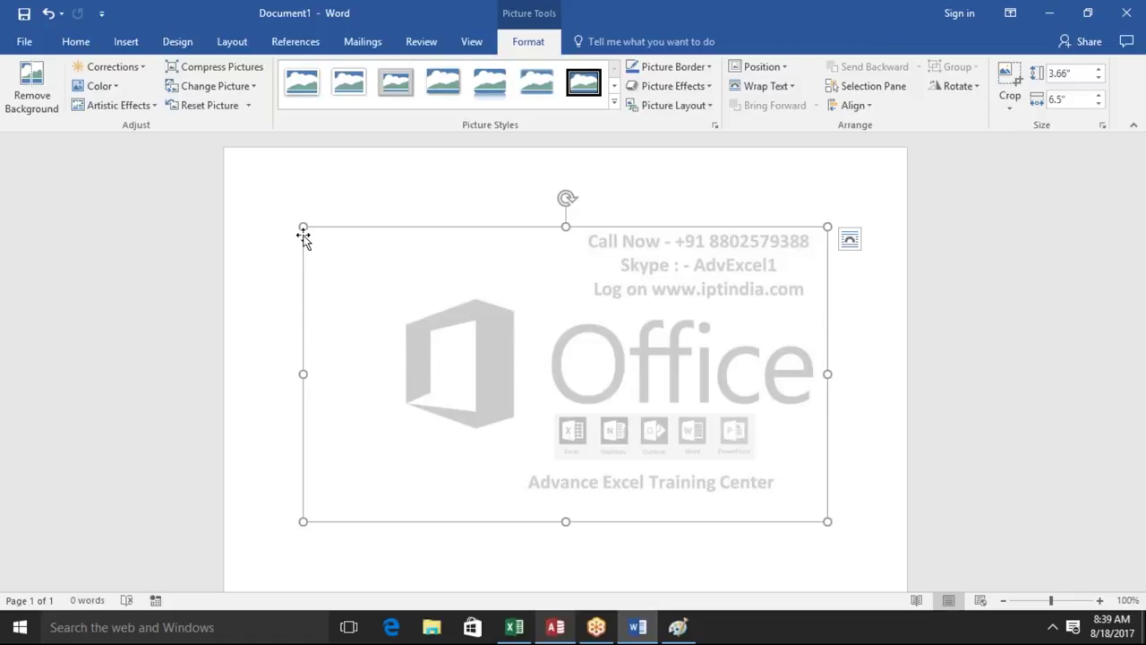
click(195, 109)
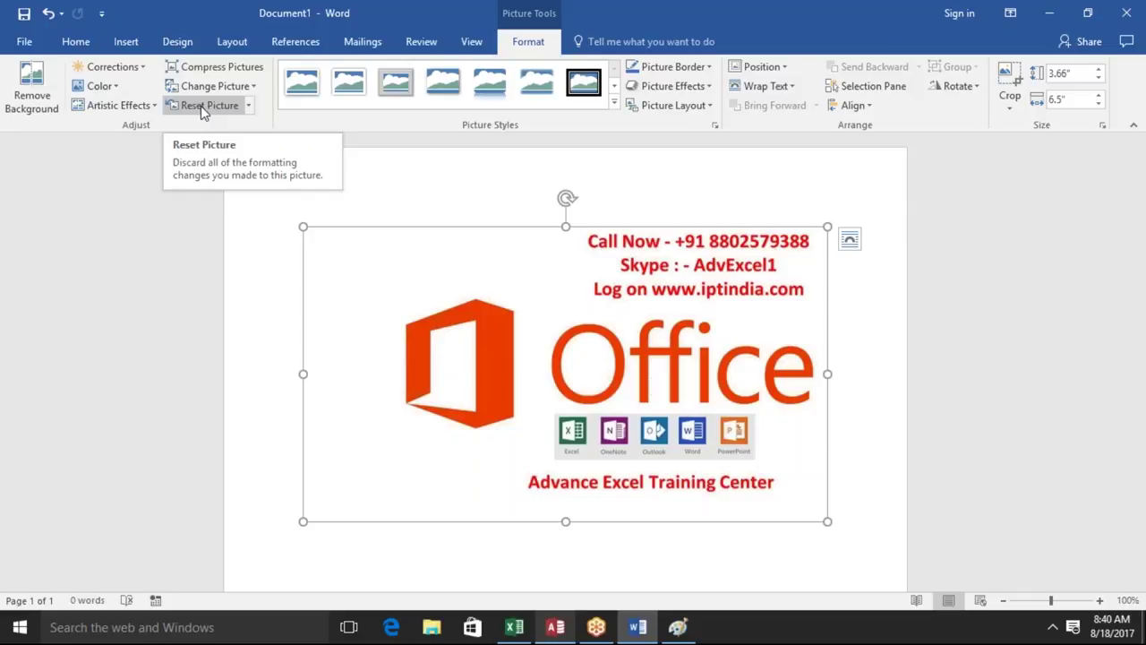
Shrink the Office logo to 3.19 by 5.67 inches and expand the Picture Styles gallery
click(200, 106)
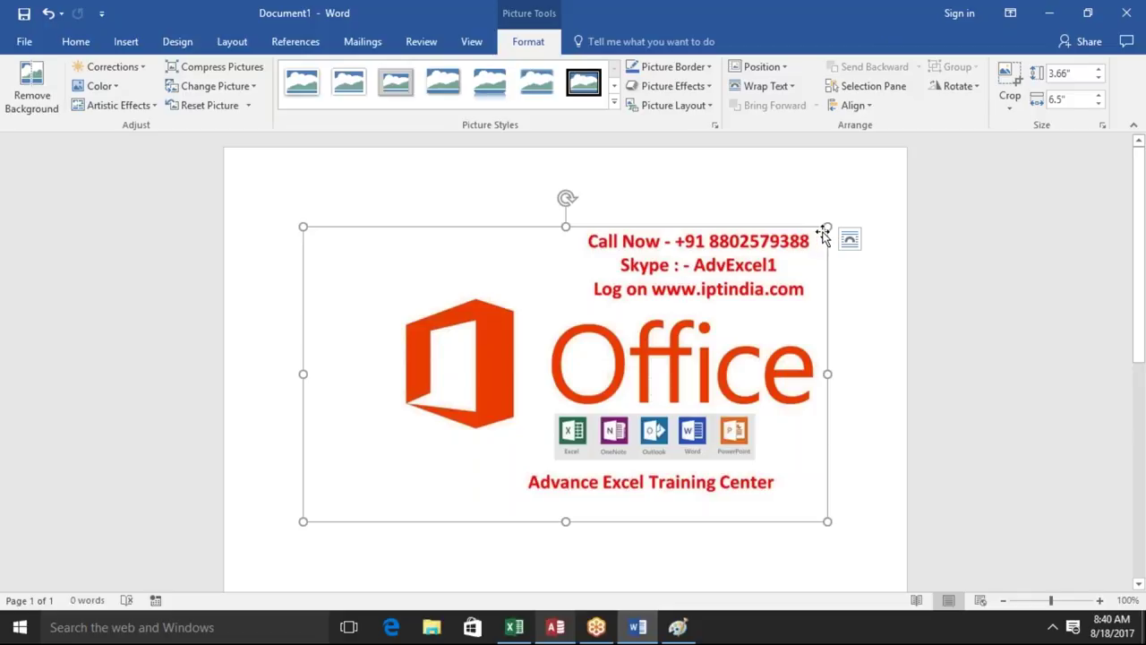
drag(825, 226, 760, 269)
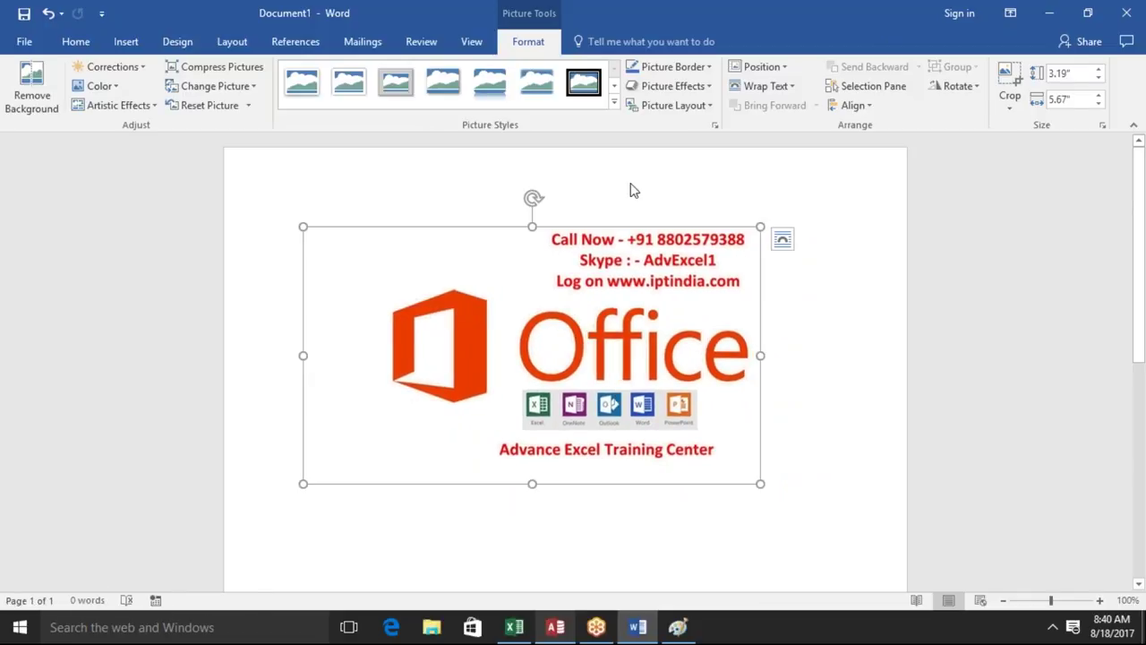
click(615, 102)
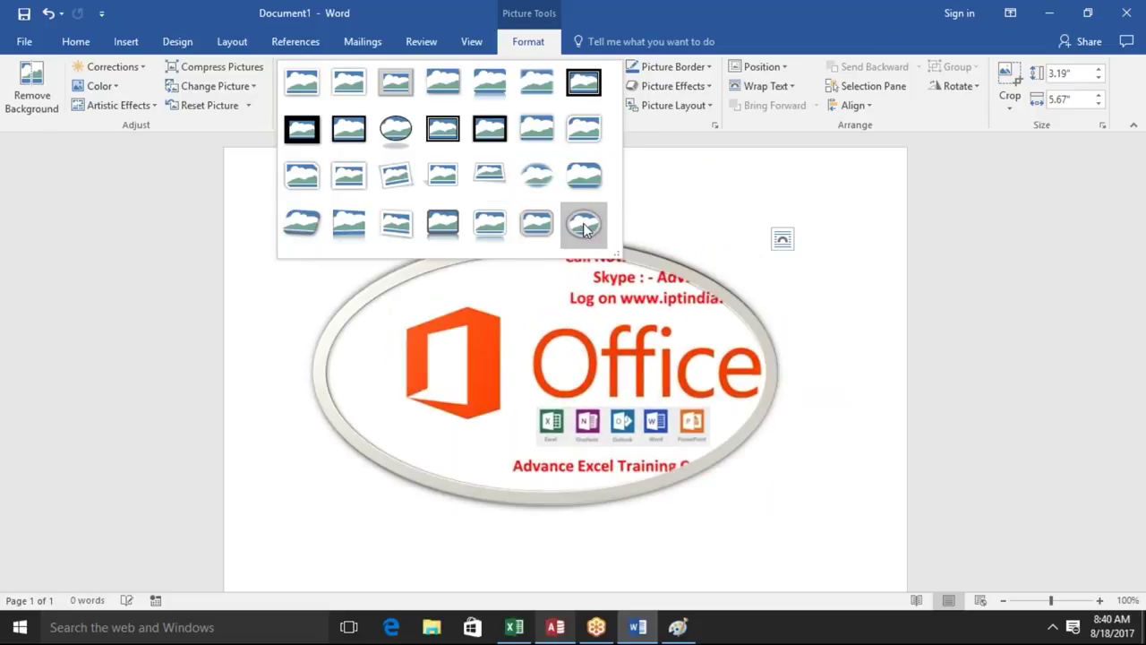
Close the picture styles unapplied, reselect the logo, and show its Picture Border colours
key(Escape)
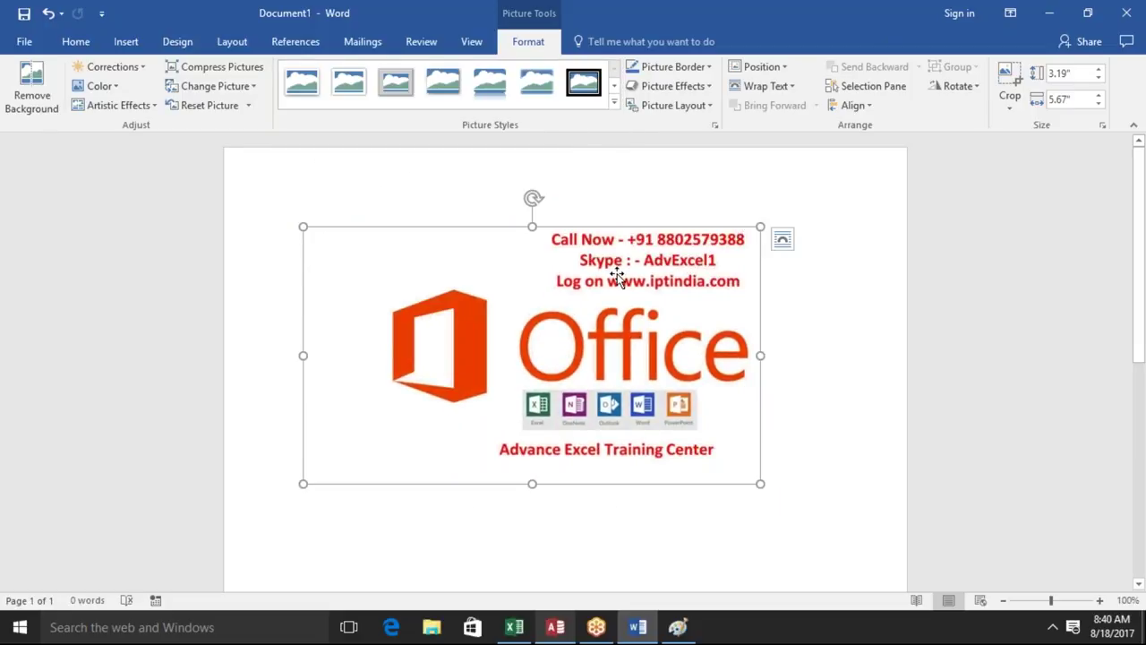
click(814, 338)
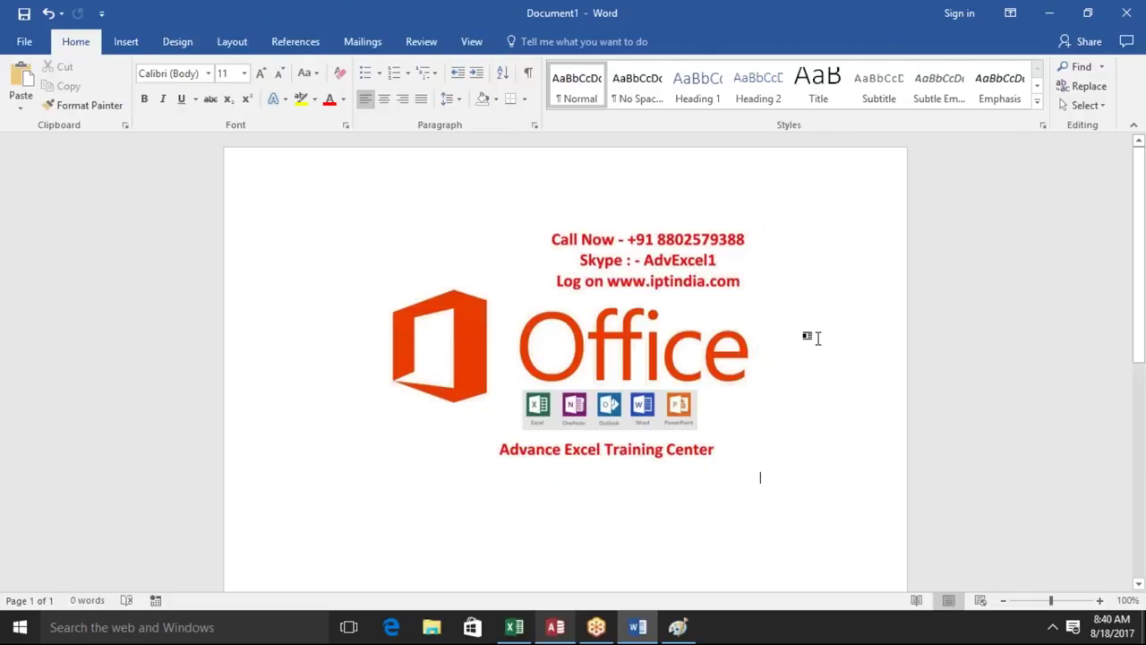
click(734, 349)
click(902, 342)
click(699, 353)
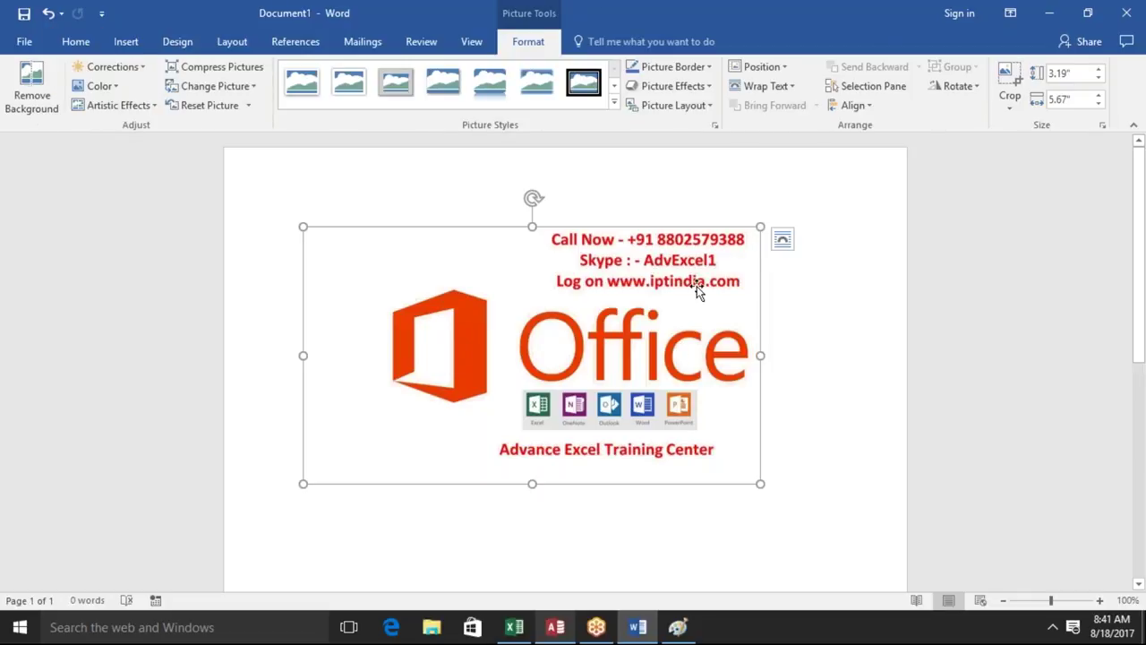
click(711, 67)
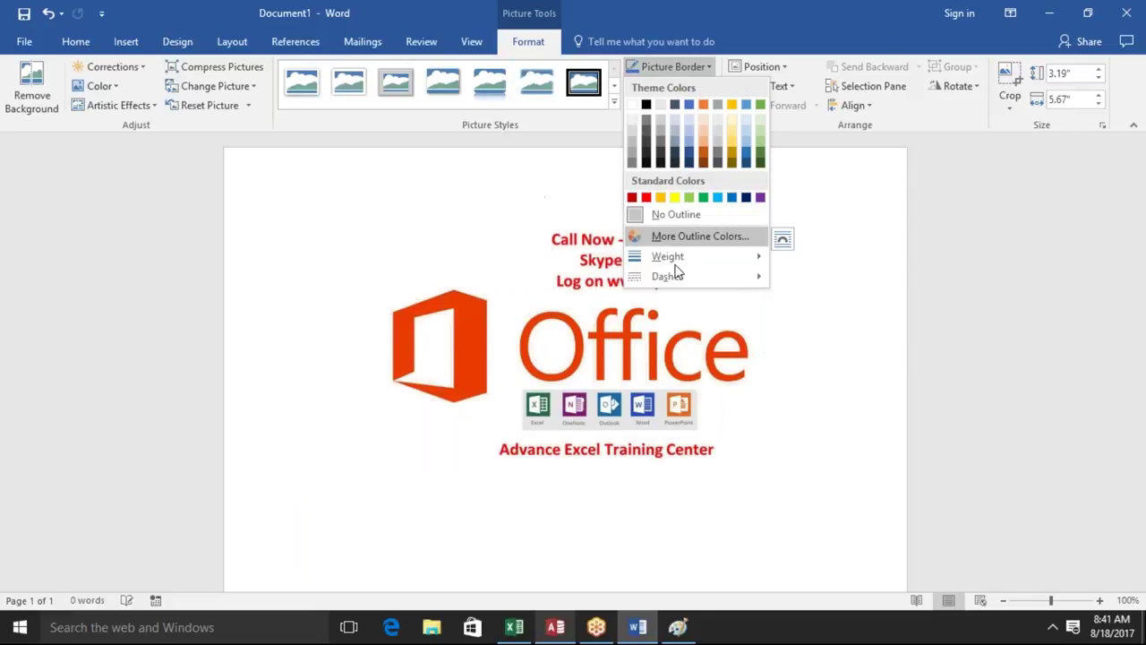
Preview border weight and dash styles on the logo, then close all menus without applying any
mouse_move(683, 262)
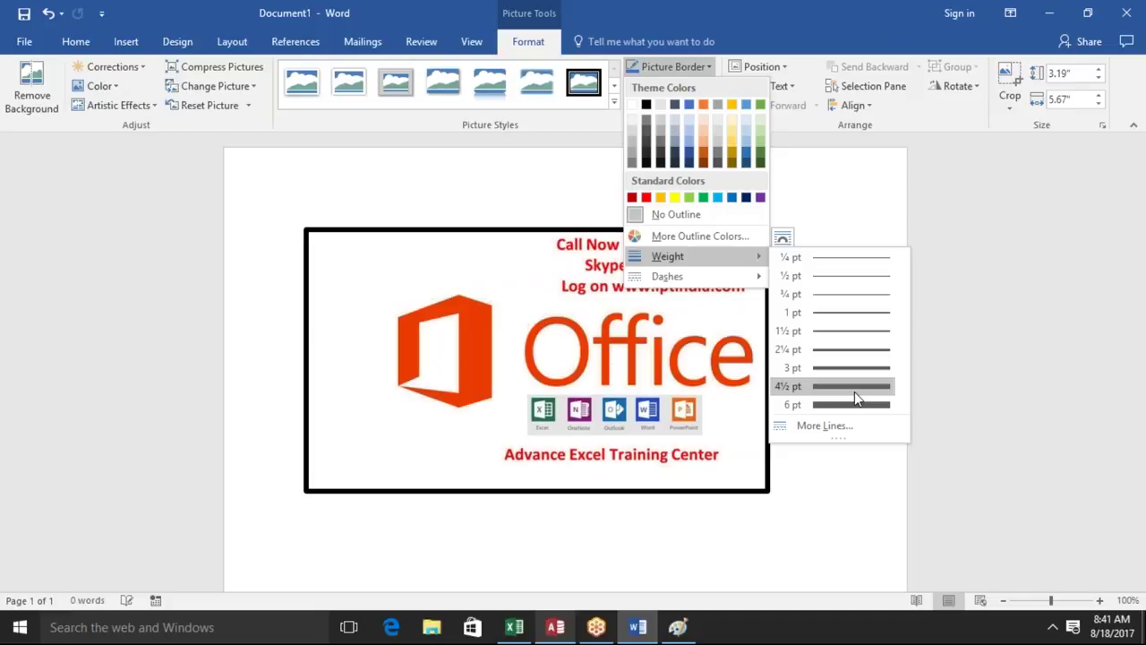
mouse_move(750, 277)
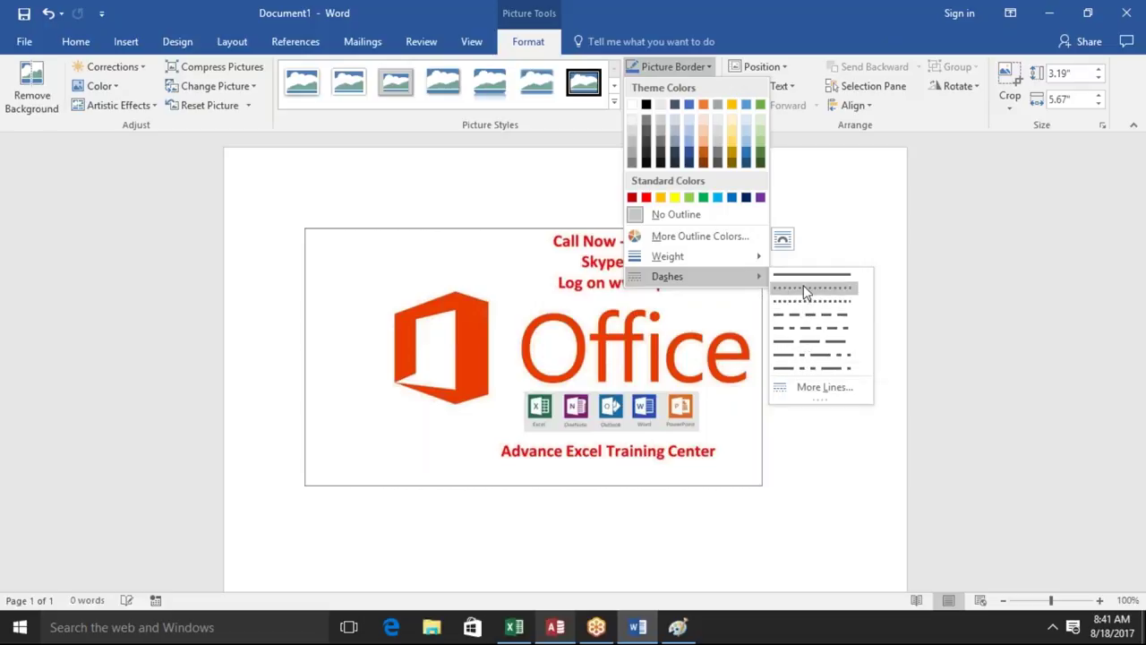
click(739, 42)
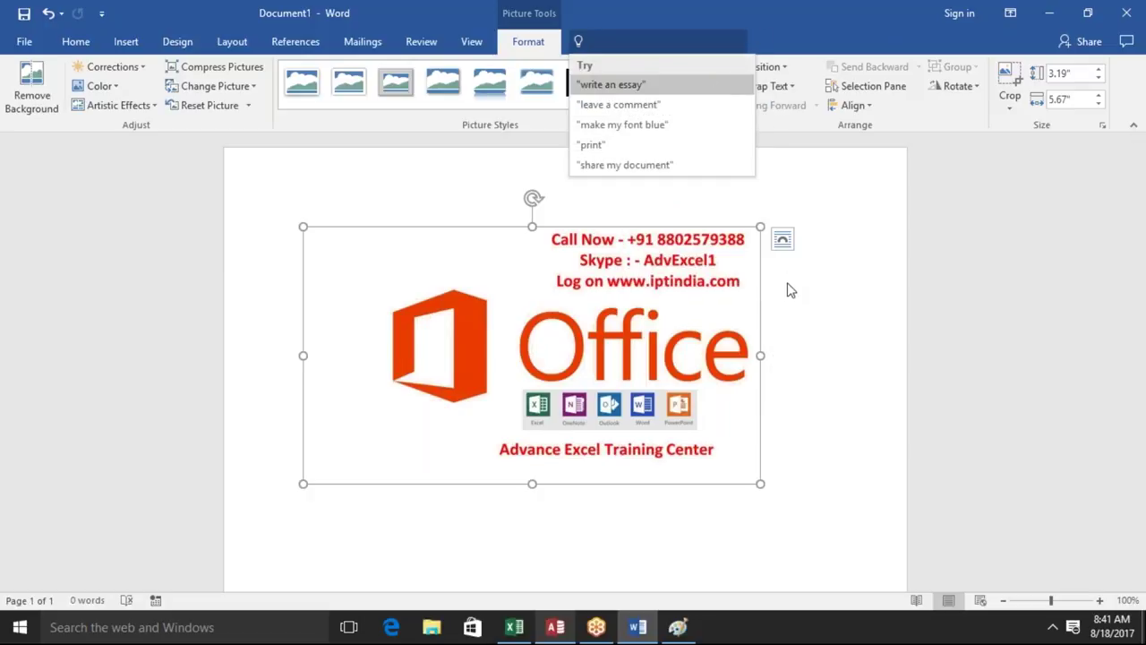
key(Escape)
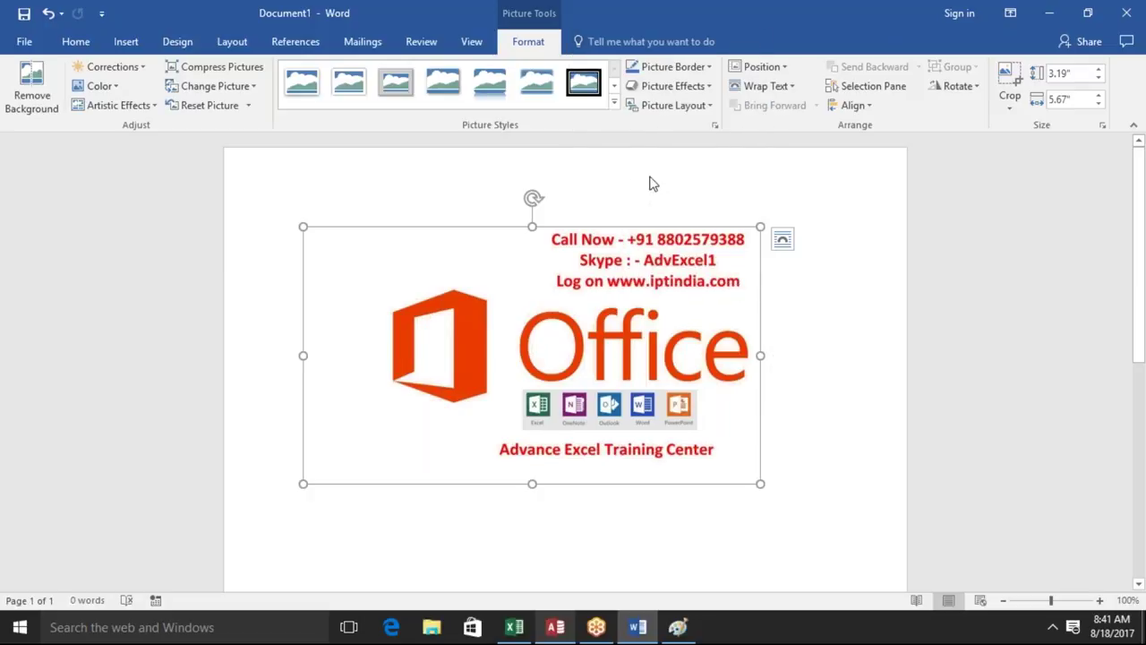
click(709, 87)
click(709, 87)
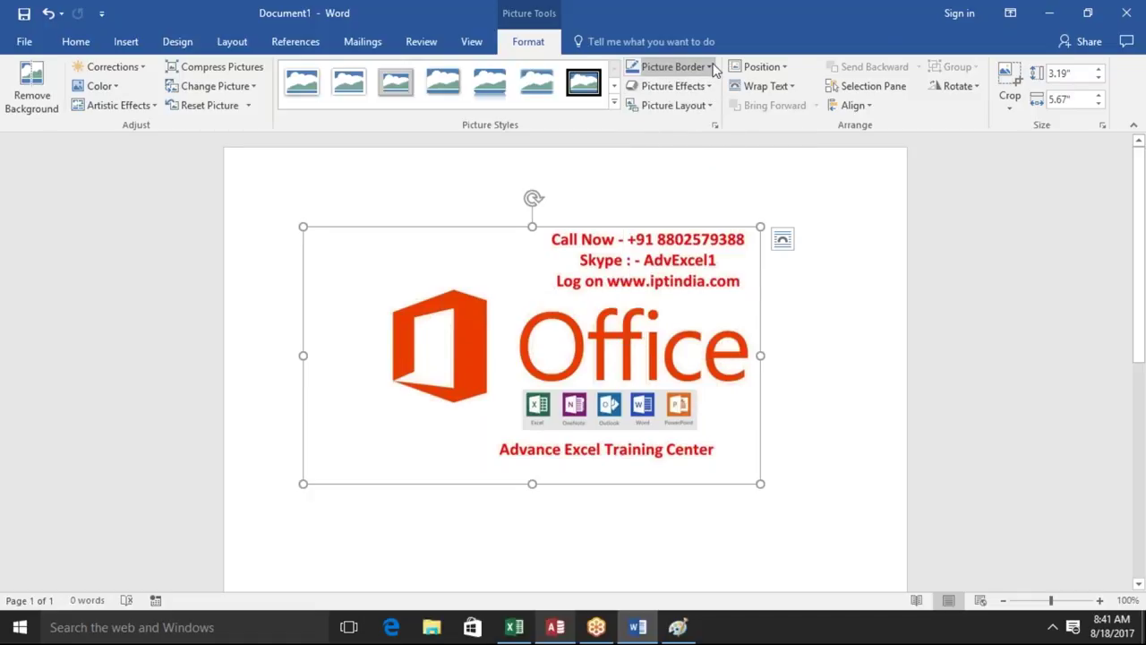
click(713, 68)
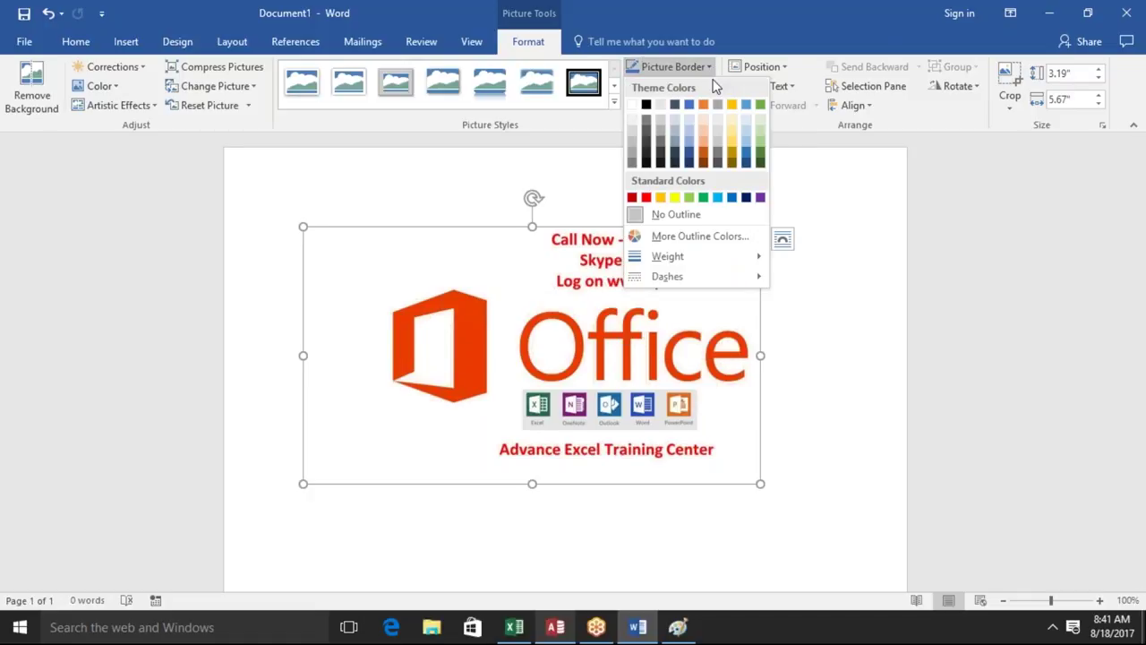
click(767, 343)
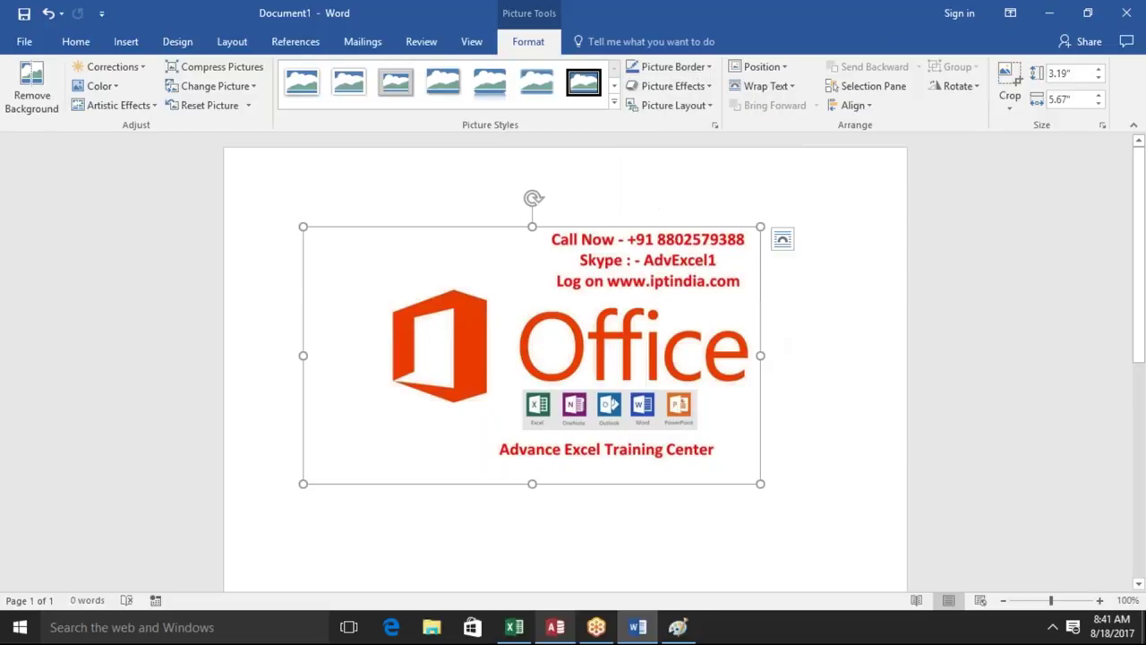
click(710, 87)
mouse_move(706, 130)
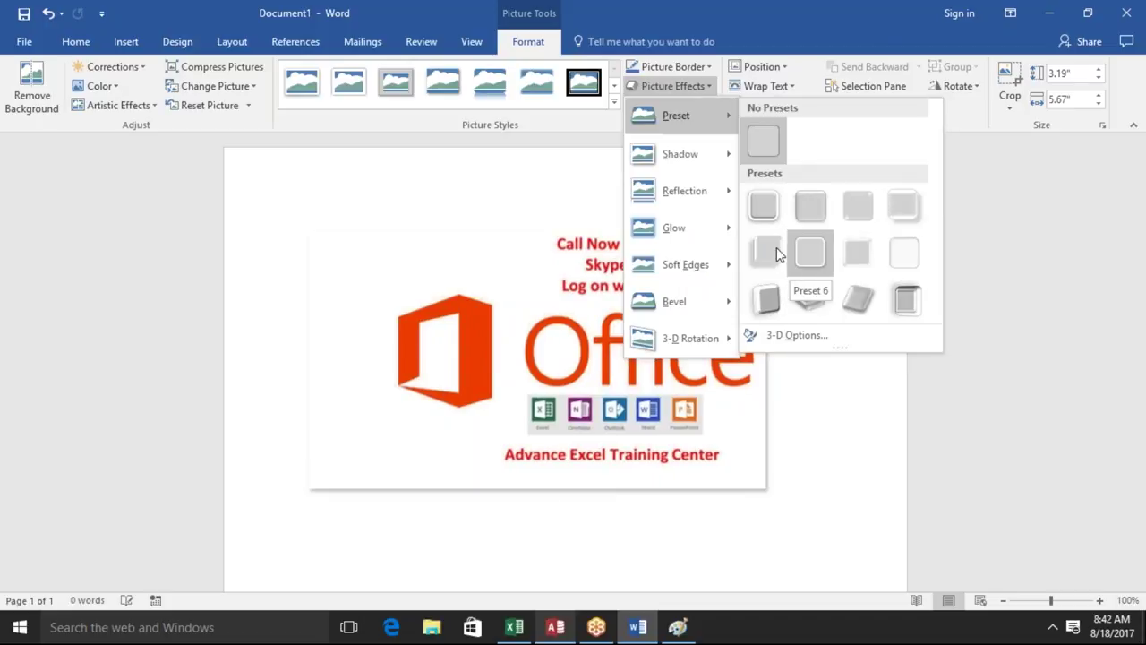
mouse_move(703, 150)
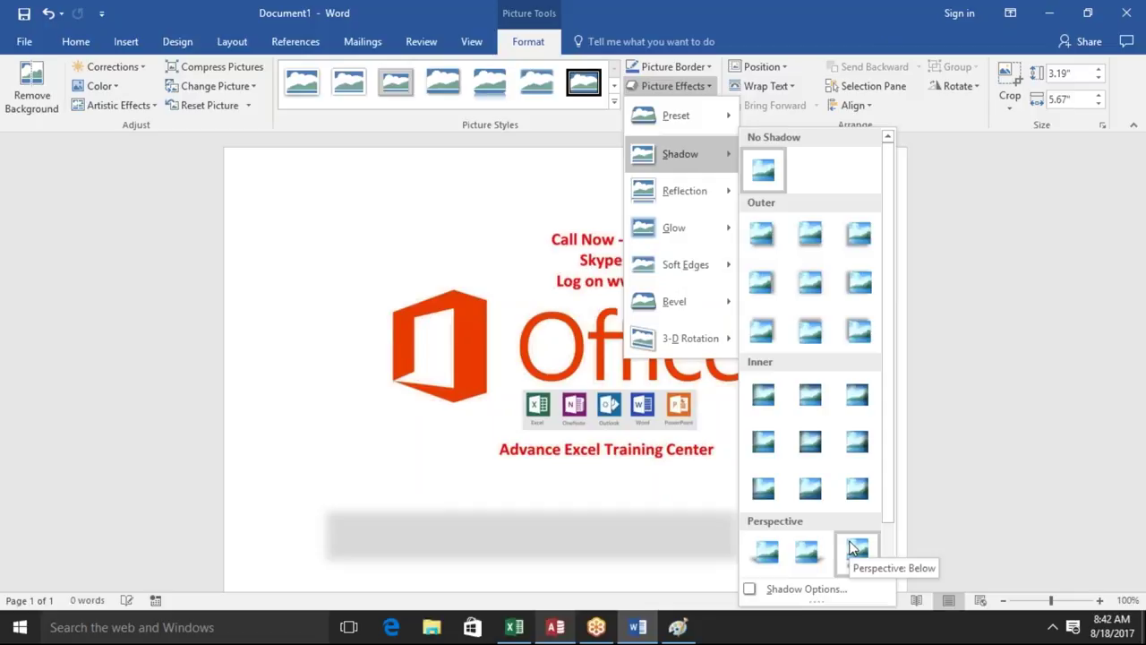
mouse_move(707, 224)
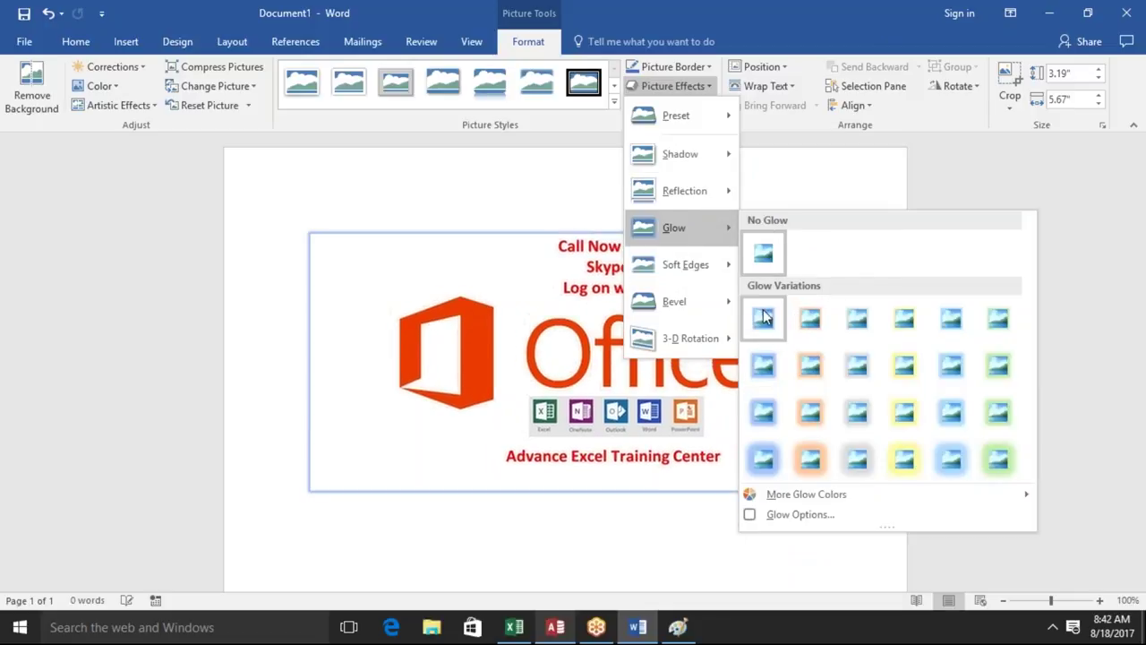
mouse_move(733, 195)
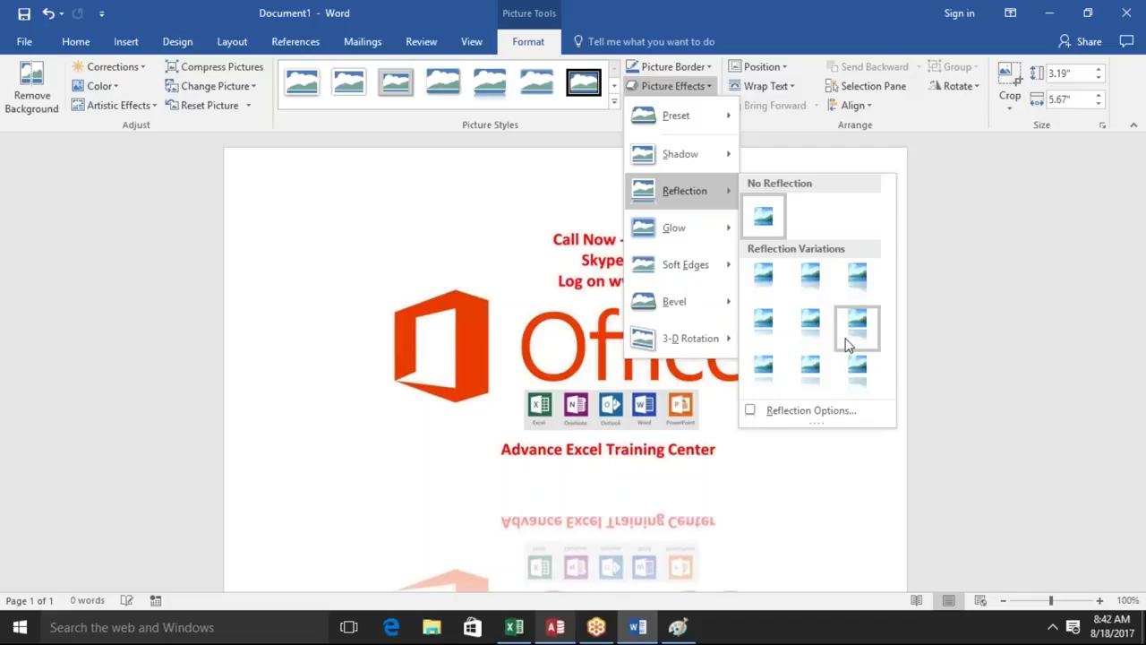
mouse_move(722, 245)
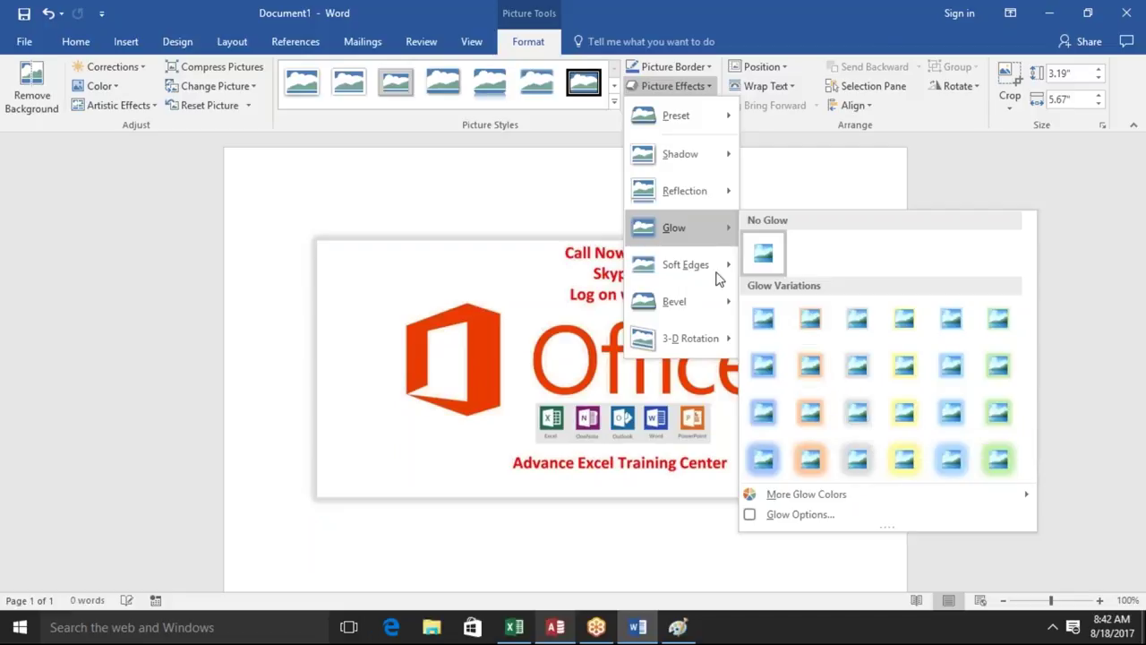
mouse_move(716, 271)
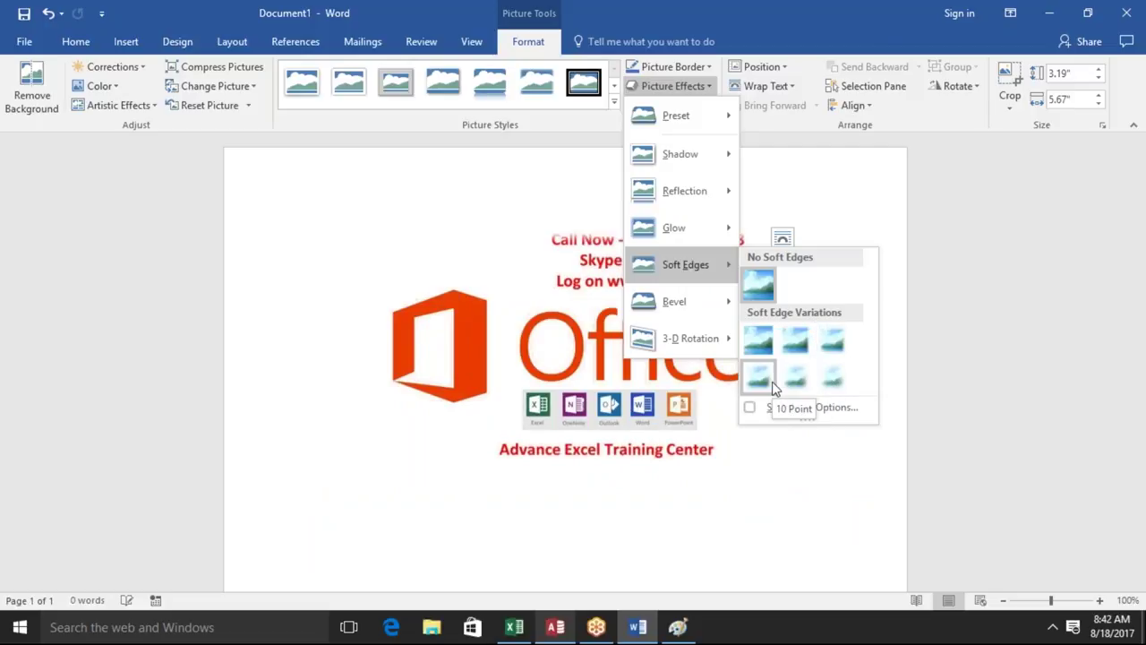
mouse_move(719, 308)
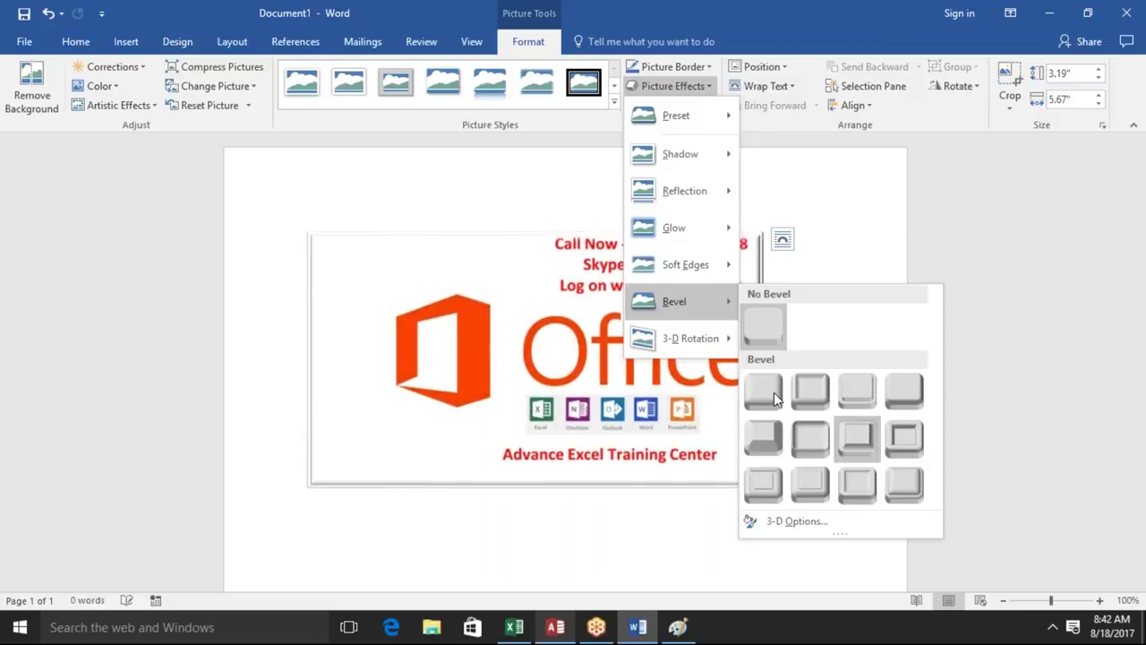
mouse_move(723, 339)
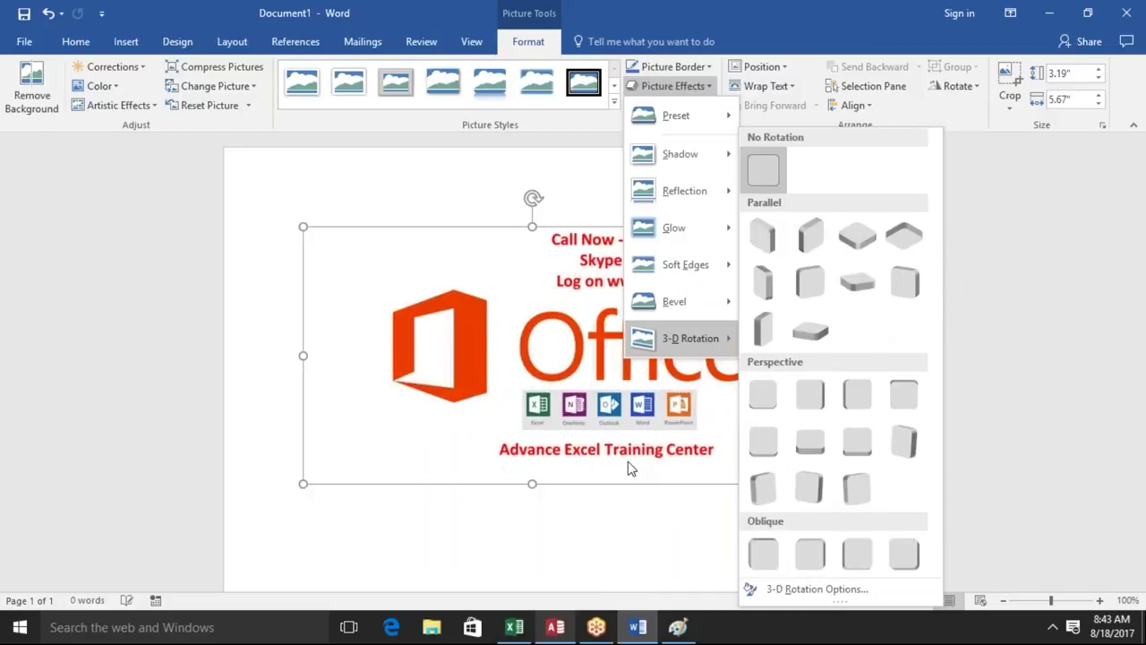
click(513, 535)
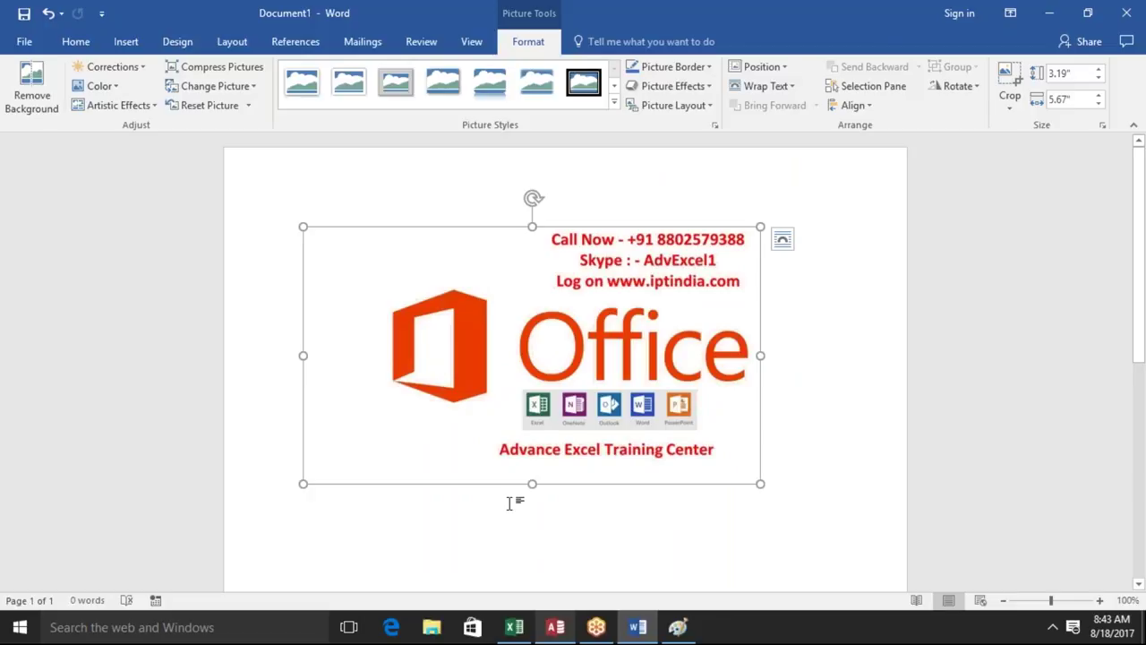
click(707, 107)
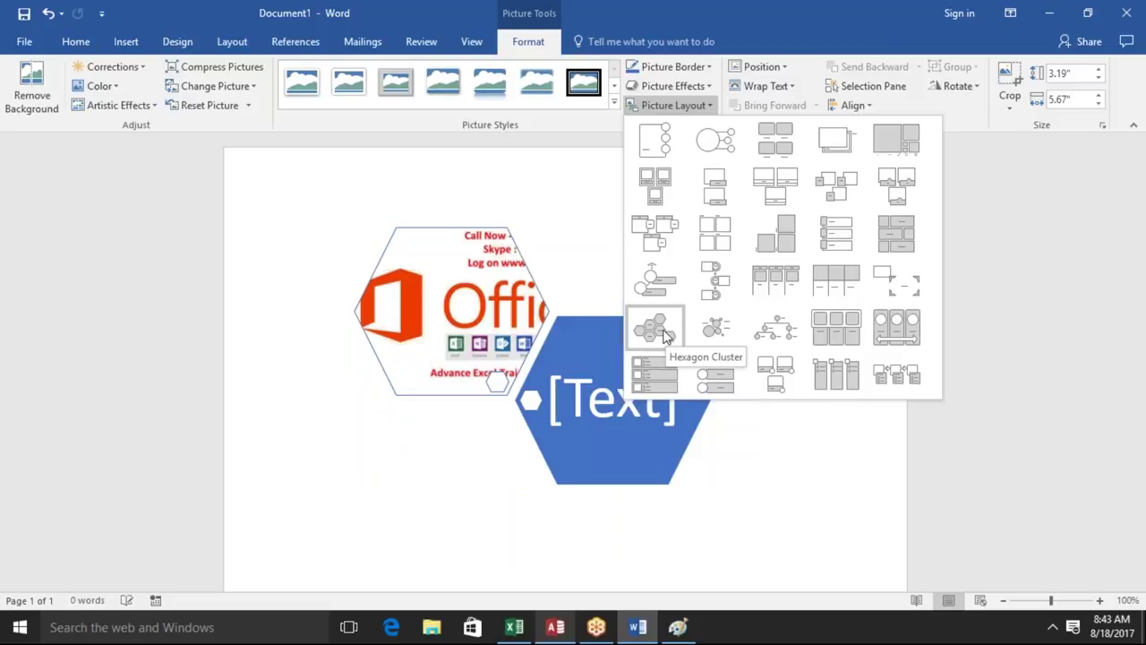
click(472, 513)
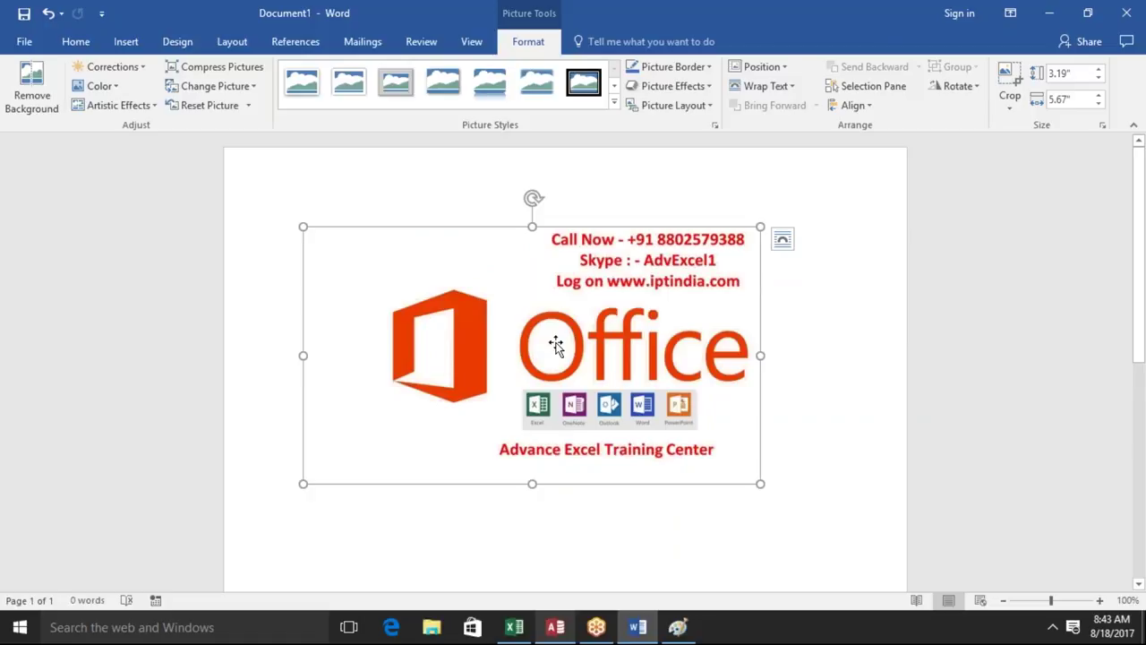
click(125, 41)
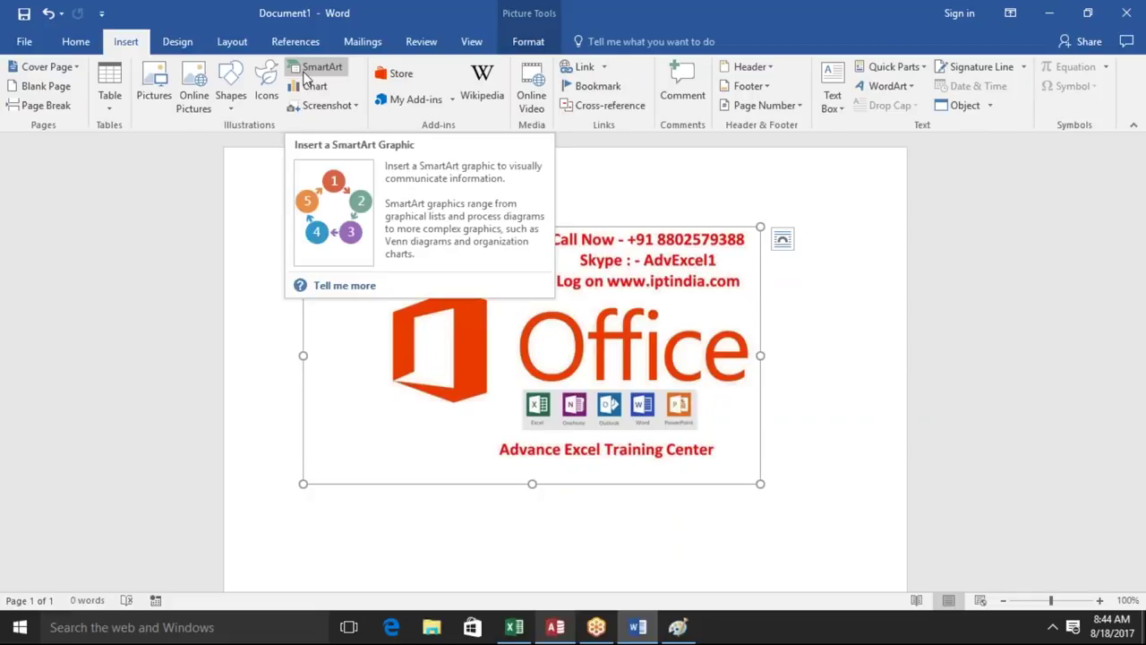
click(523, 43)
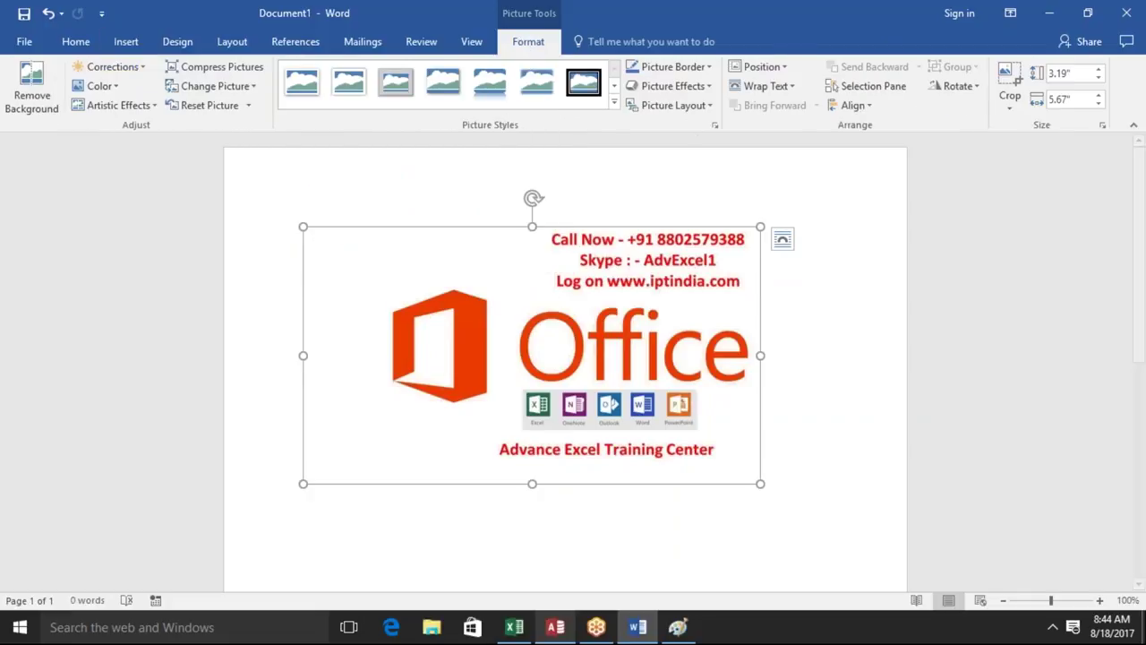
Float the Office picture at the page's top-left with text wrapping and narrow it from the right
click(777, 67)
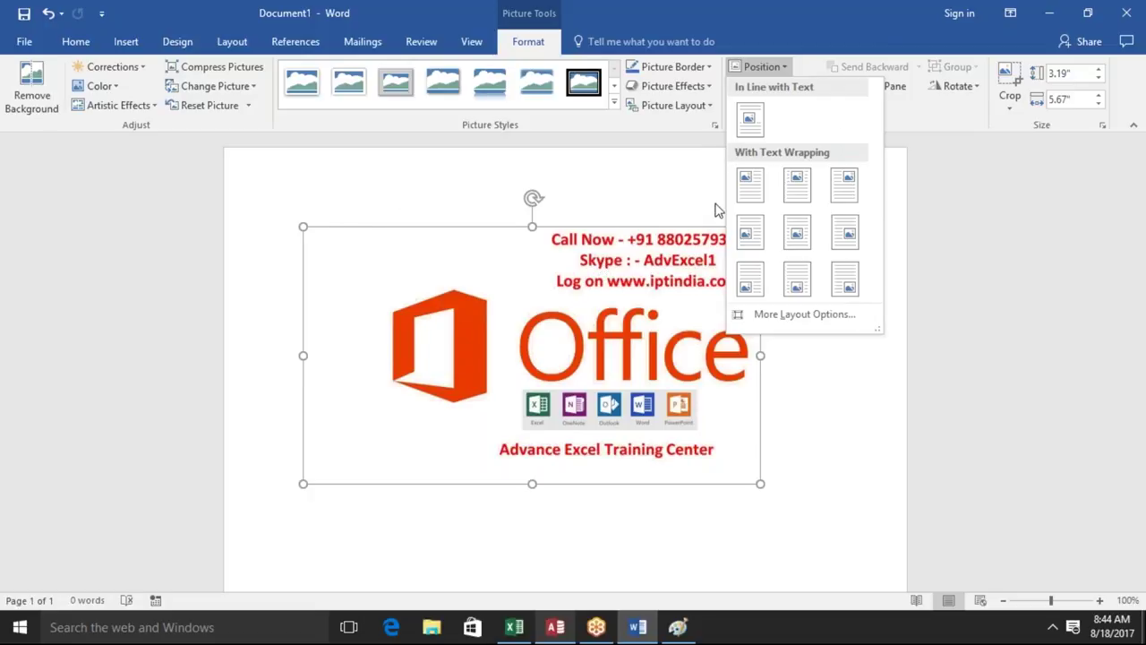
click(665, 517)
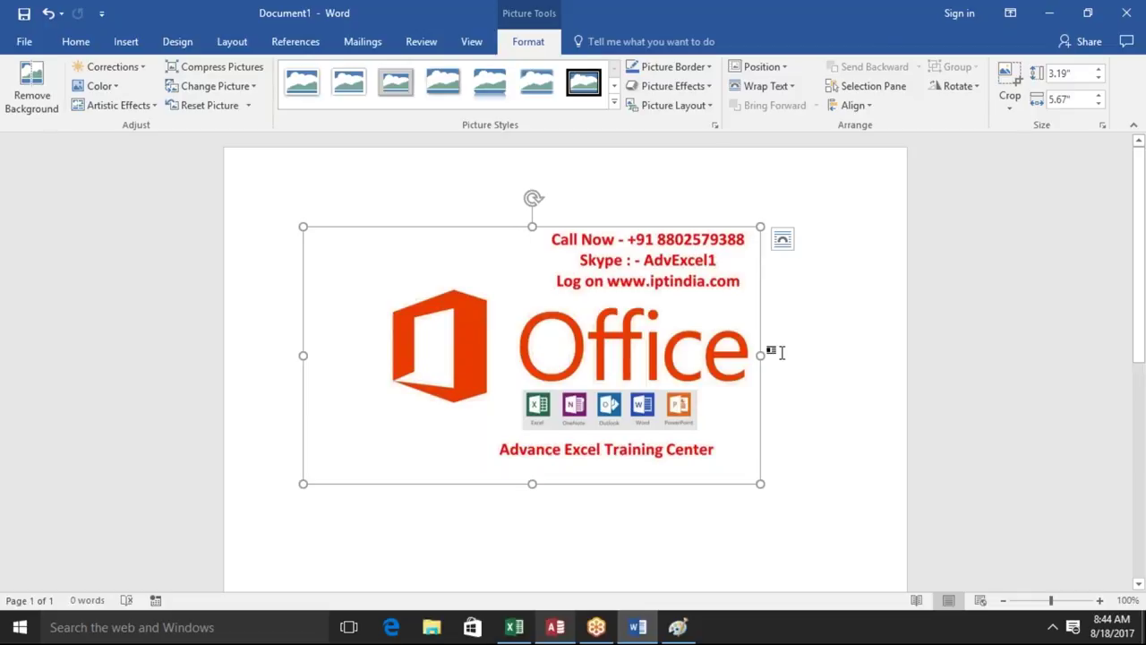
click(758, 68)
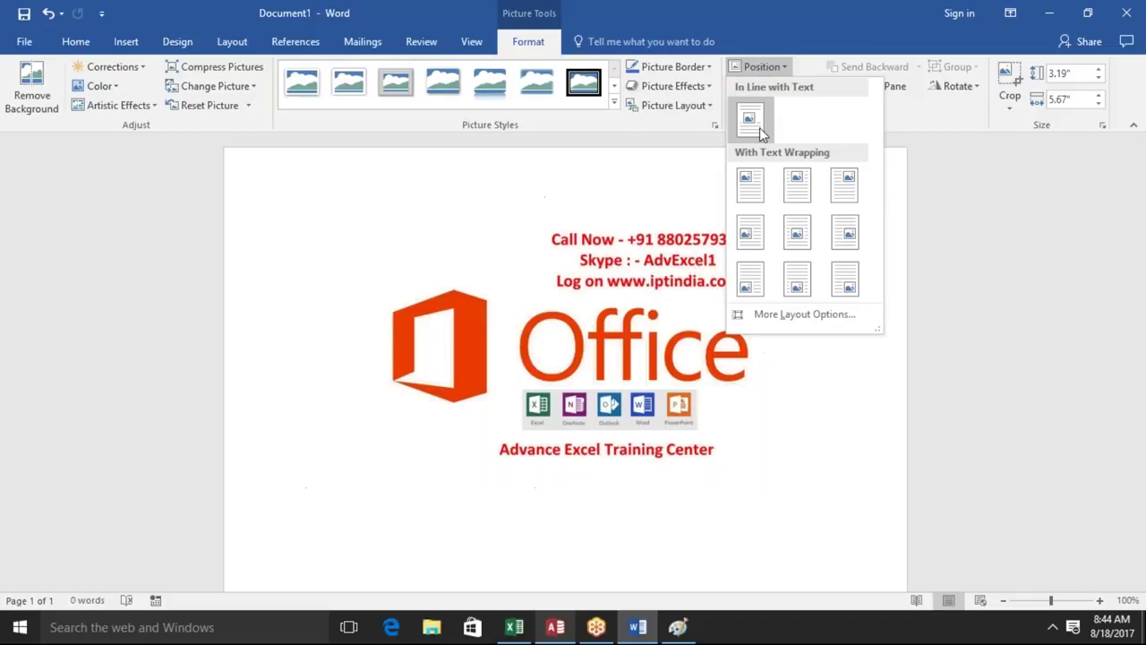
click(749, 188)
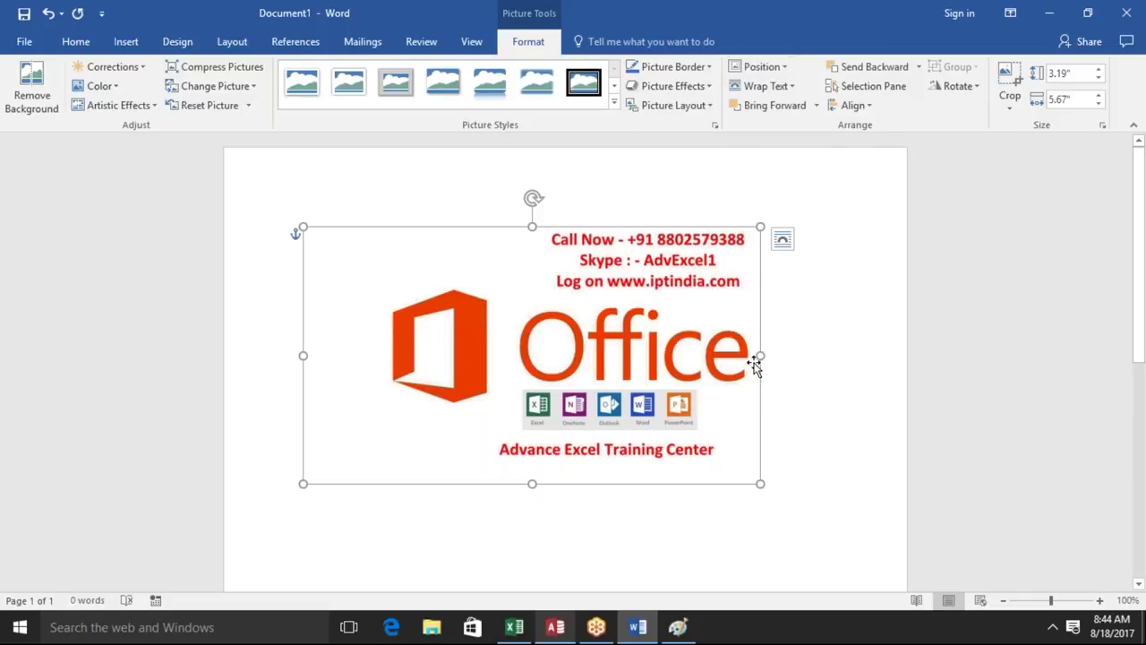
drag(759, 355, 611, 356)
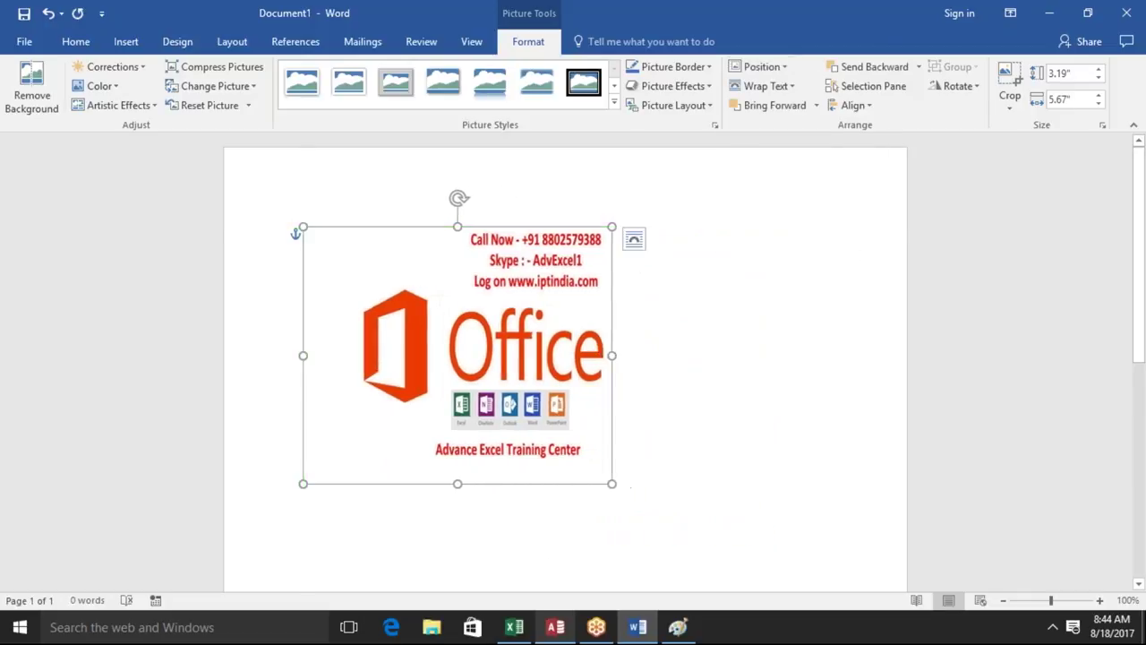
Reselect the Office picture and look over its Layout Options panel
click(680, 309)
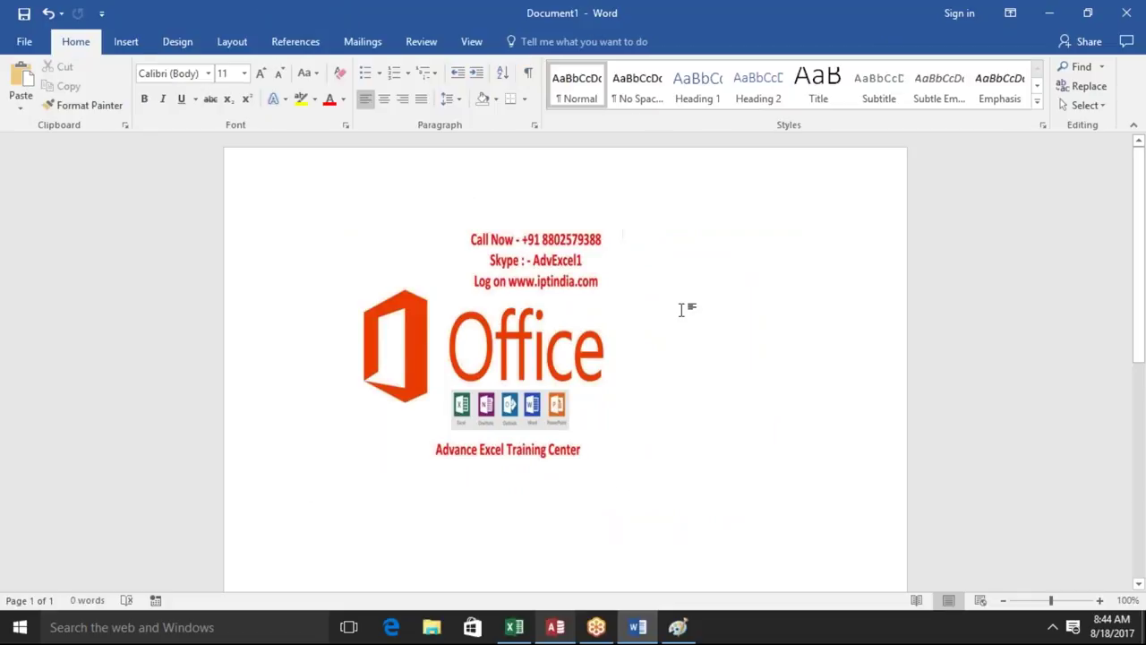
click(542, 304)
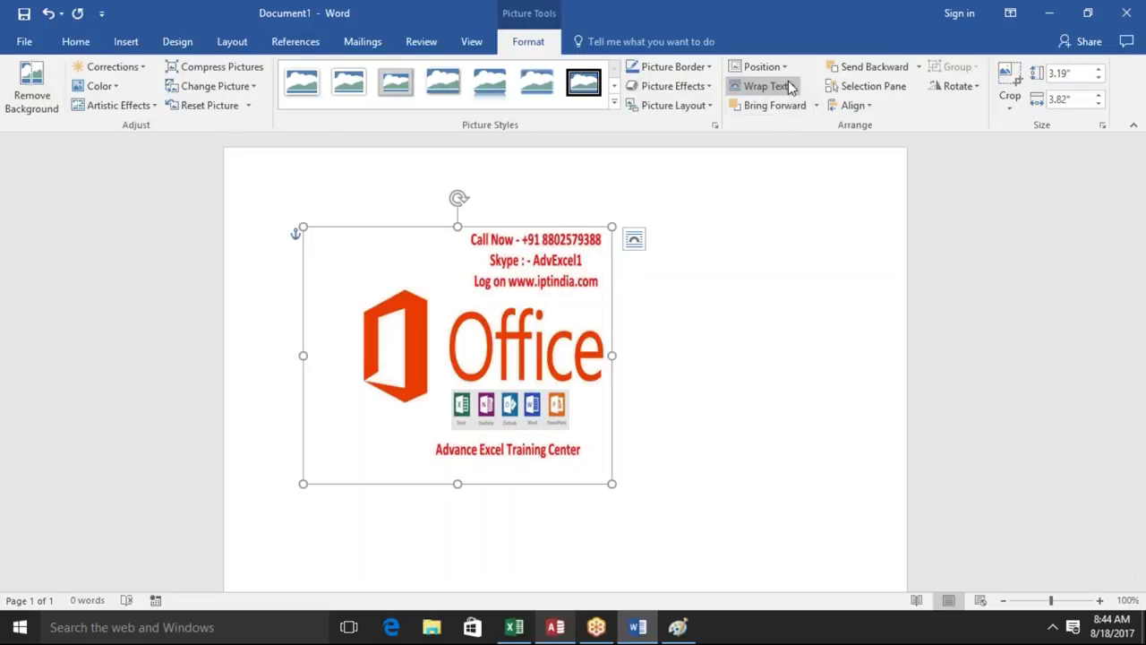
click(631, 243)
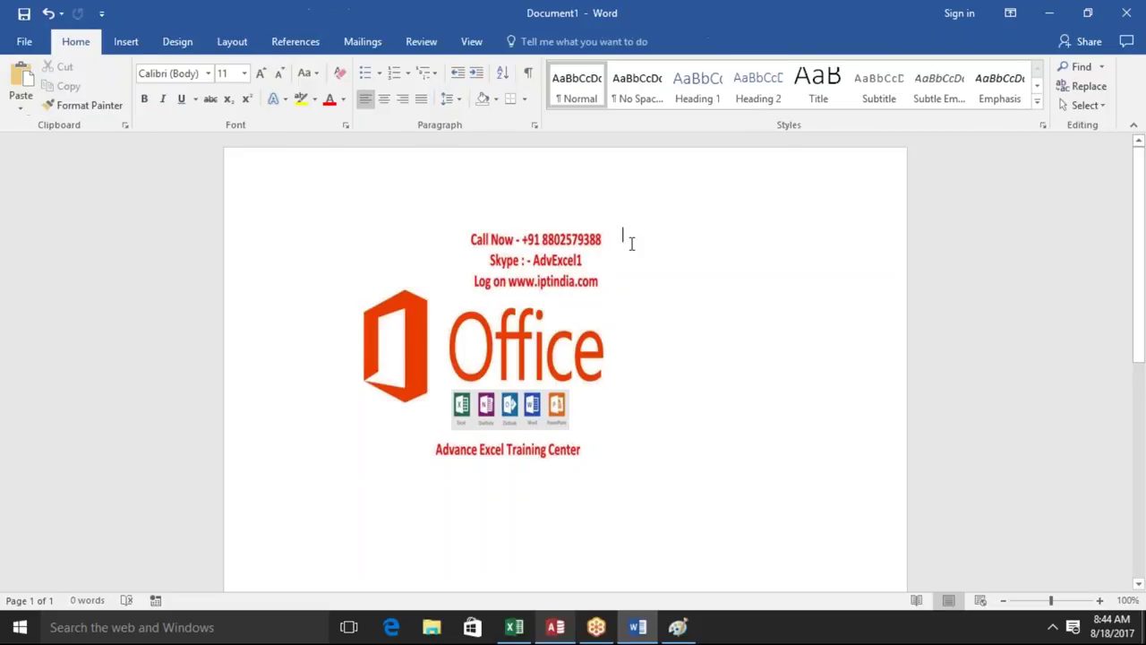
click(605, 247)
click(634, 240)
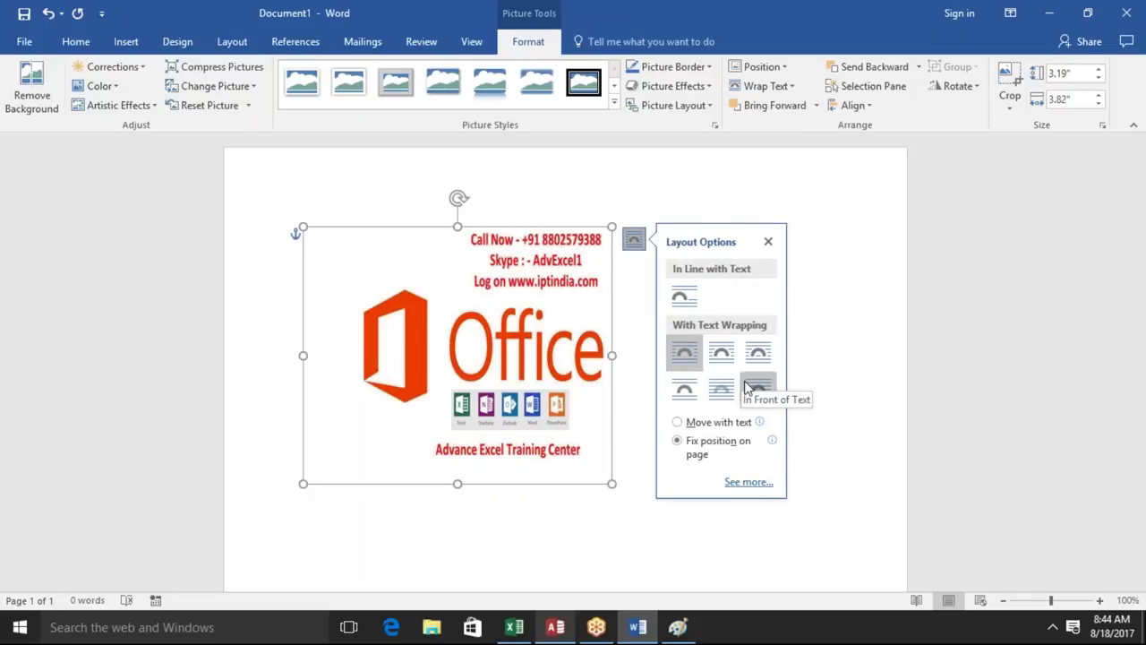
click(767, 241)
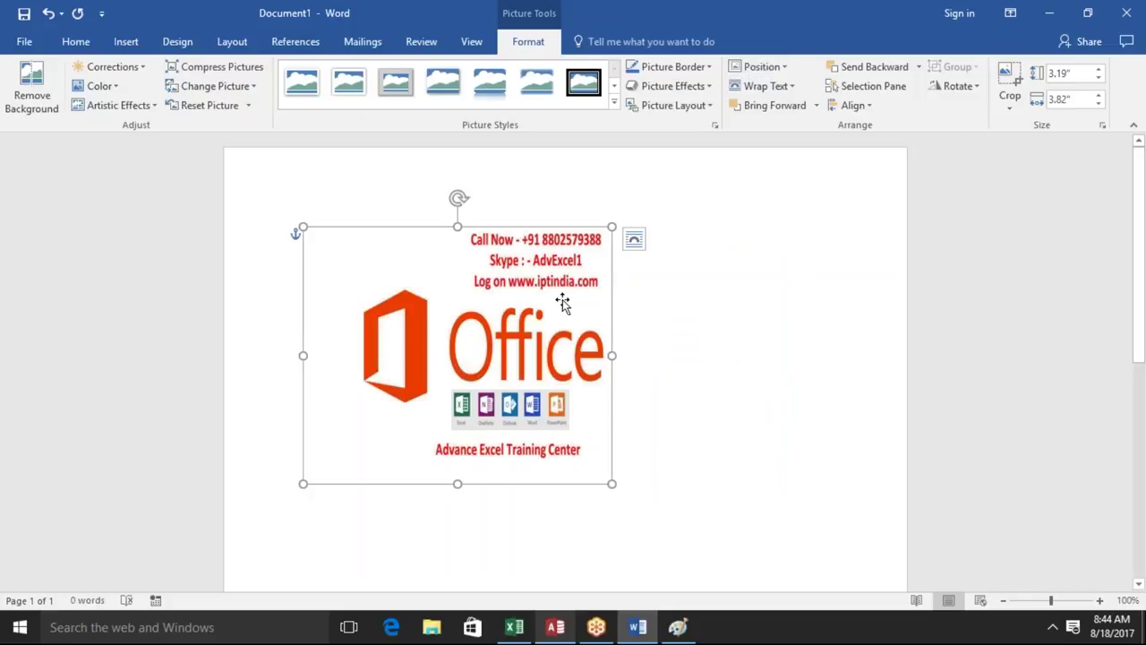
Position the picture at the page's top-left and set its wrapping to Behind Text
click(776, 70)
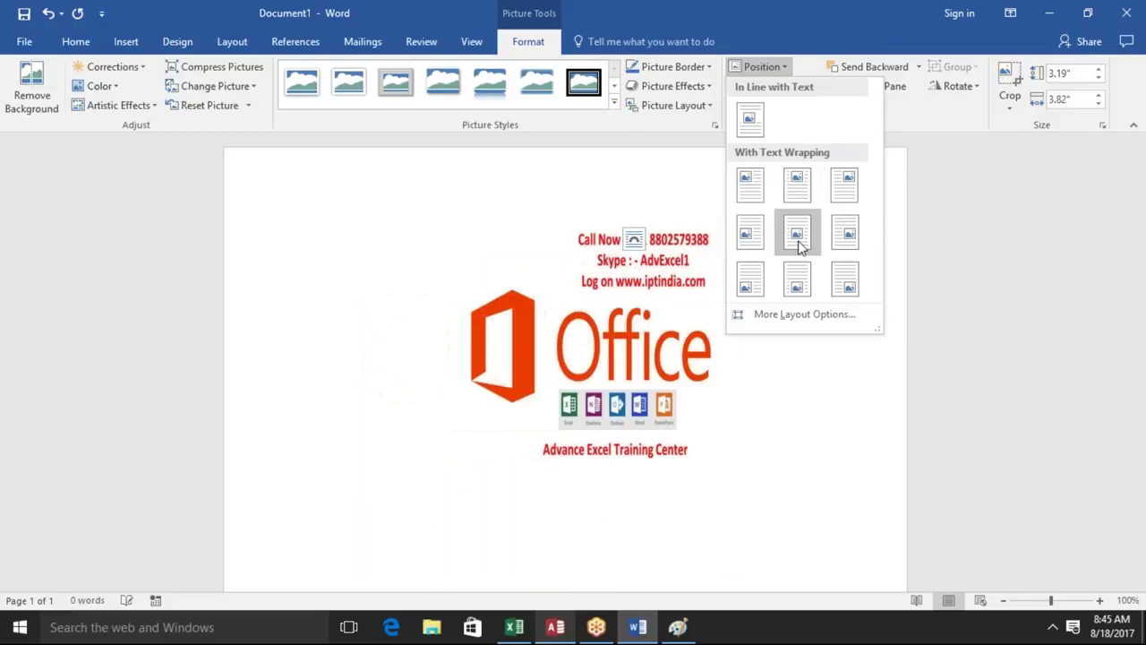
click(746, 199)
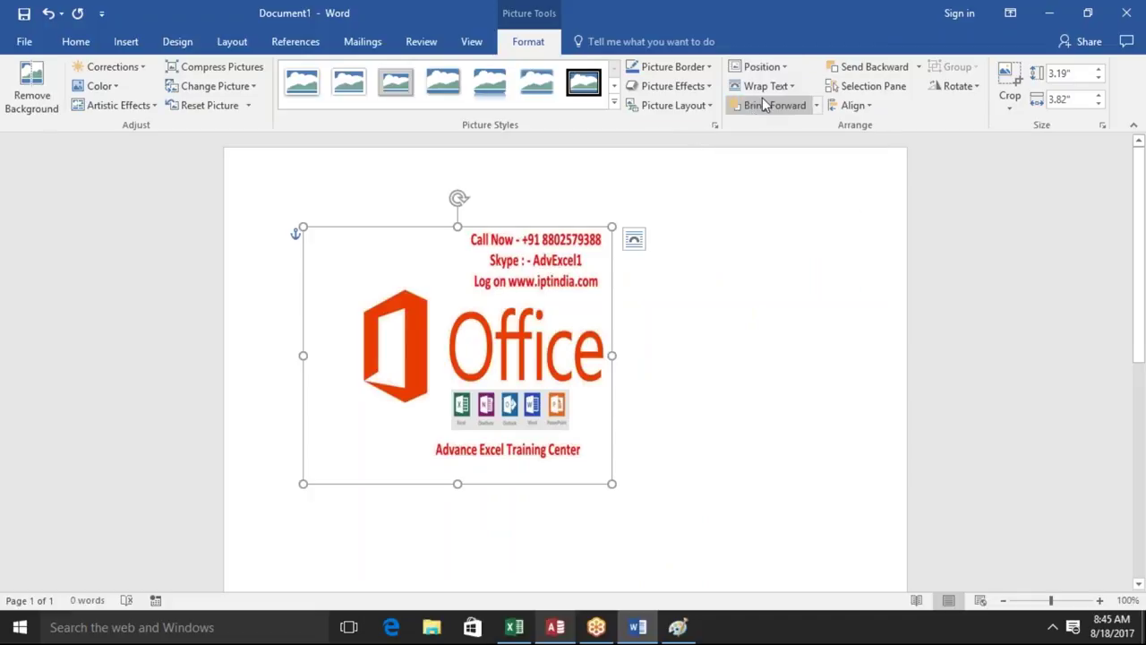
click(785, 89)
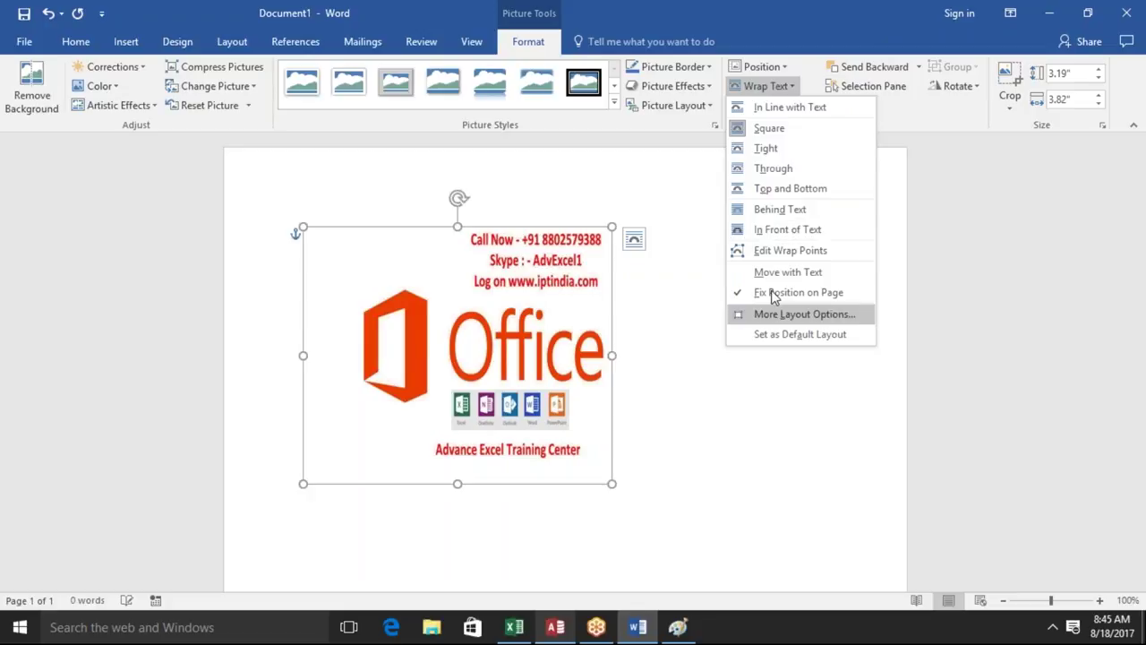
click(772, 212)
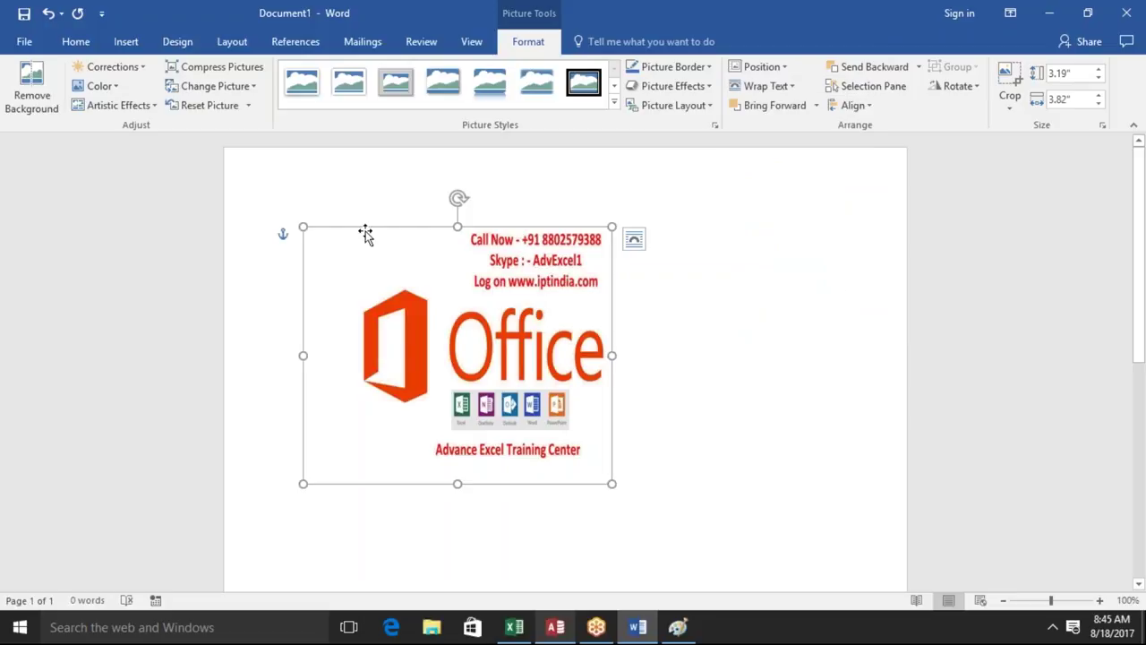
click(309, 182)
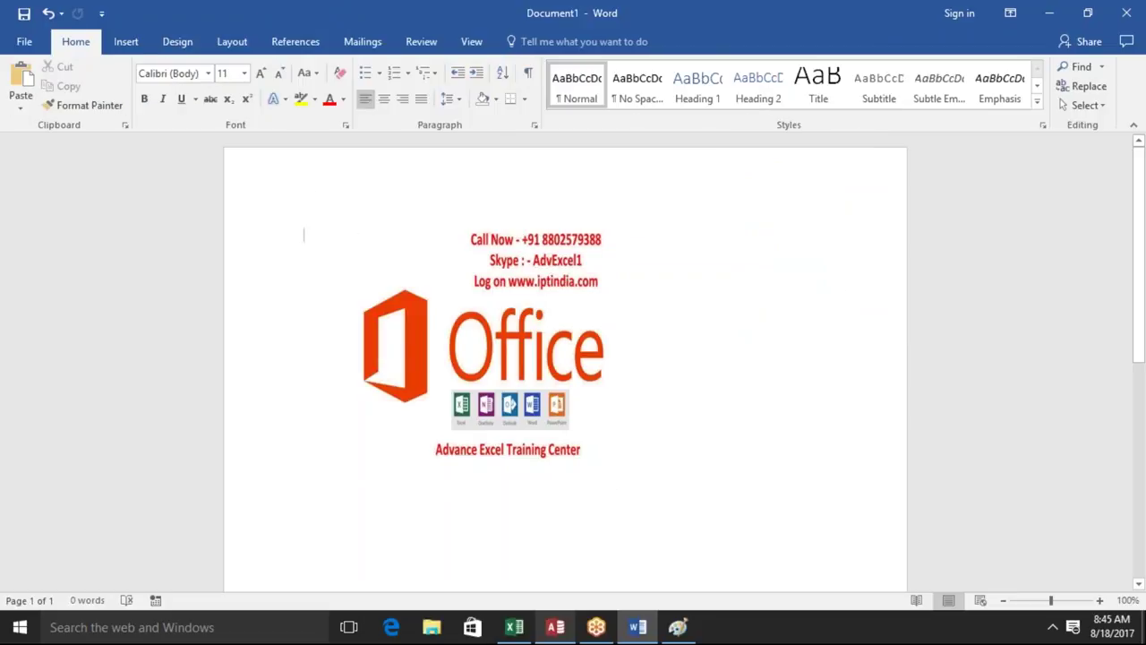
text(asdasdasdasdasdasdasdas)
text(dasdasdasdasdasdasdasdasdasdasdasdadsa)
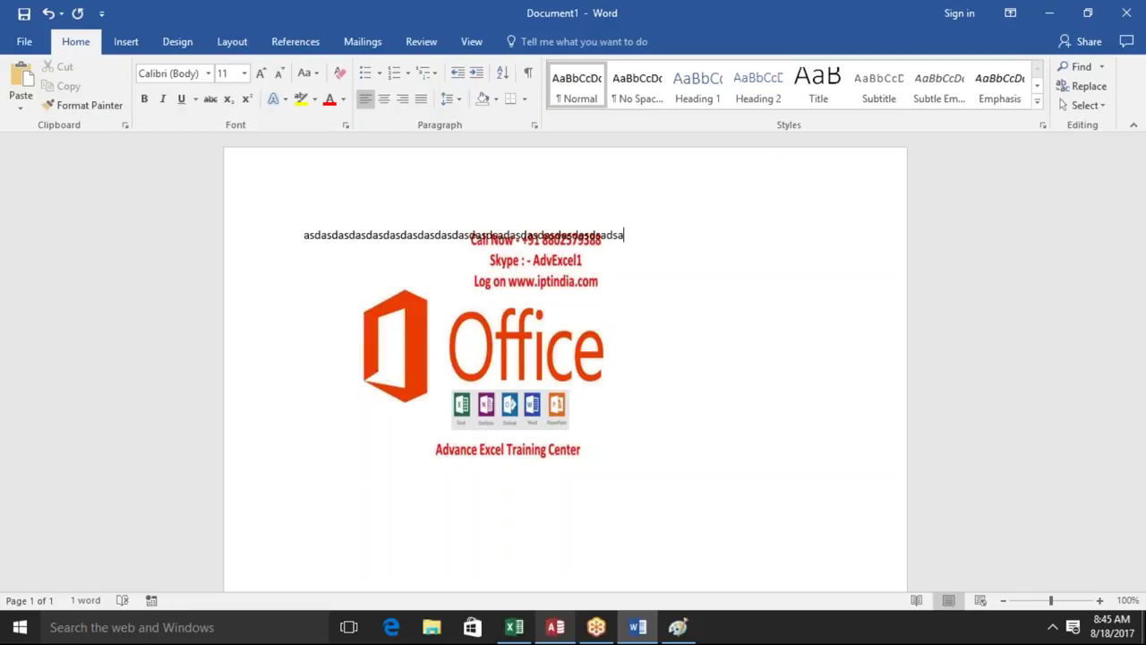
key(ctrl+z)
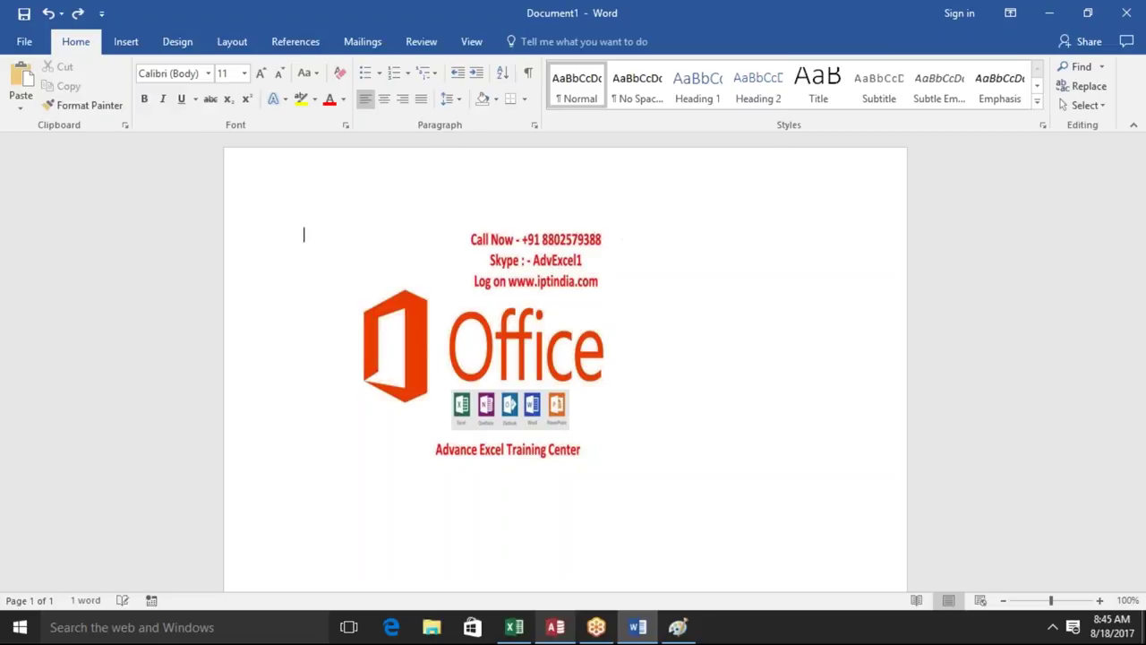
click(516, 247)
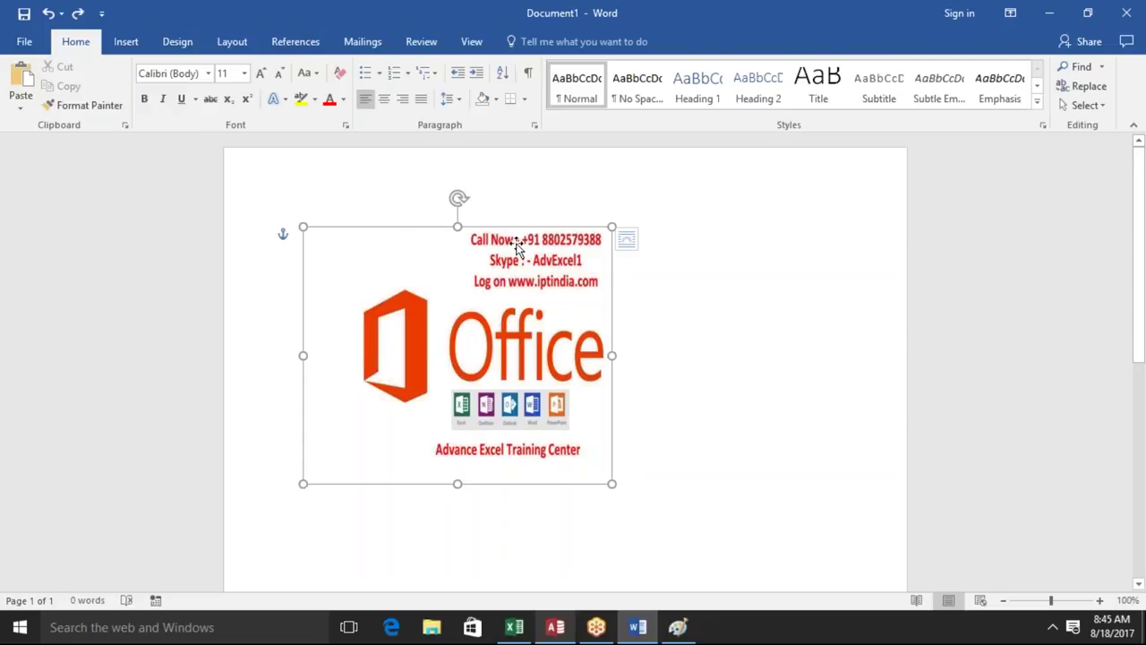
click(526, 49)
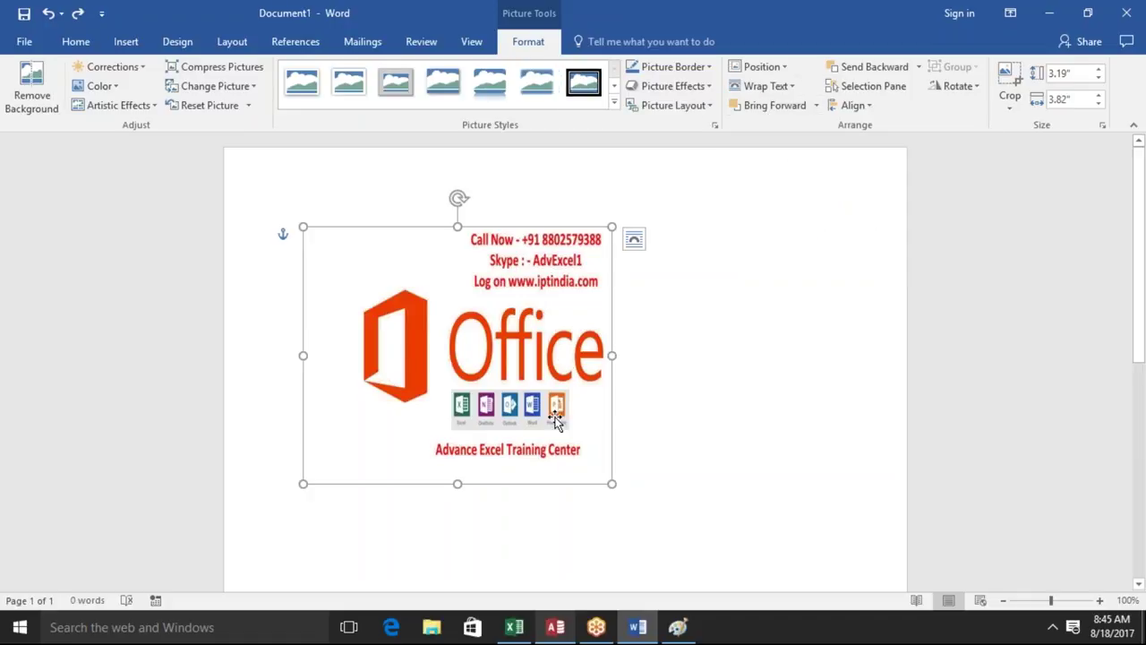
Resize the Office picture to 2.07 by 2.48 inches and add copies to its right and below
drag(613, 484, 503, 393)
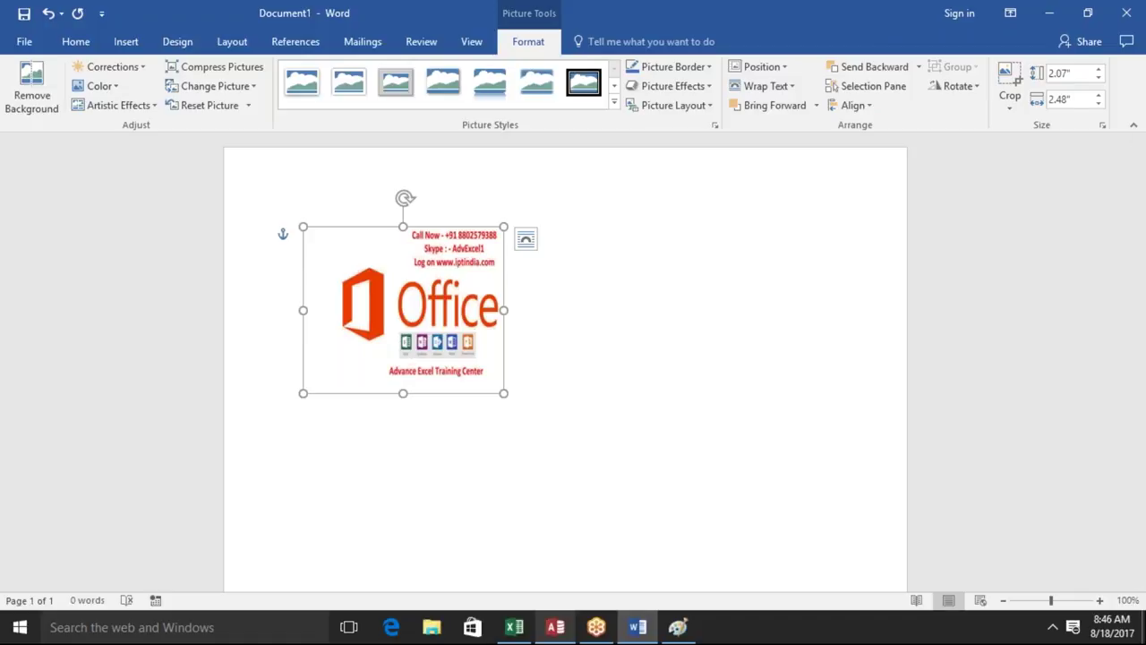
ctrl+drag(397, 345, 673, 372)
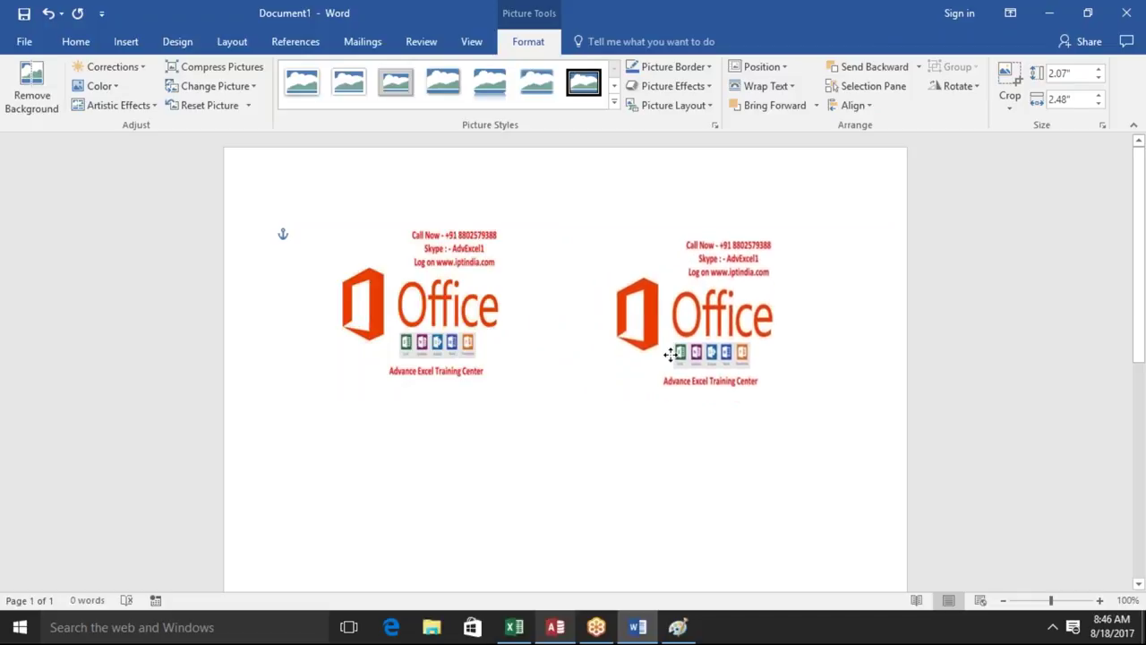
drag(674, 373, 639, 343)
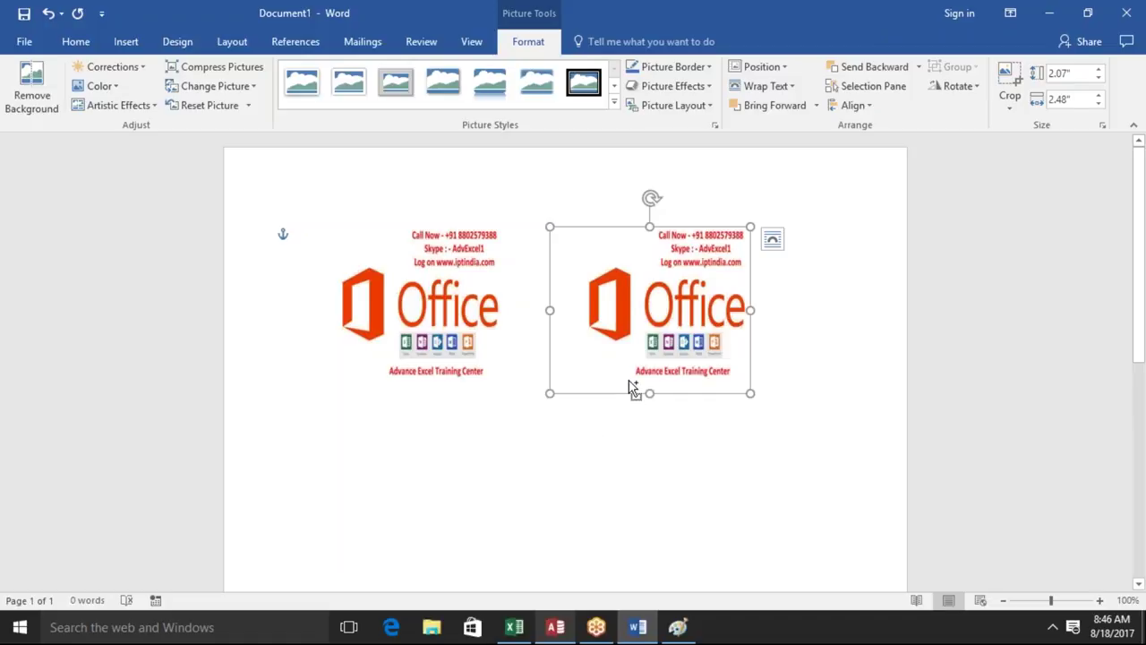
drag(632, 385, 638, 543)
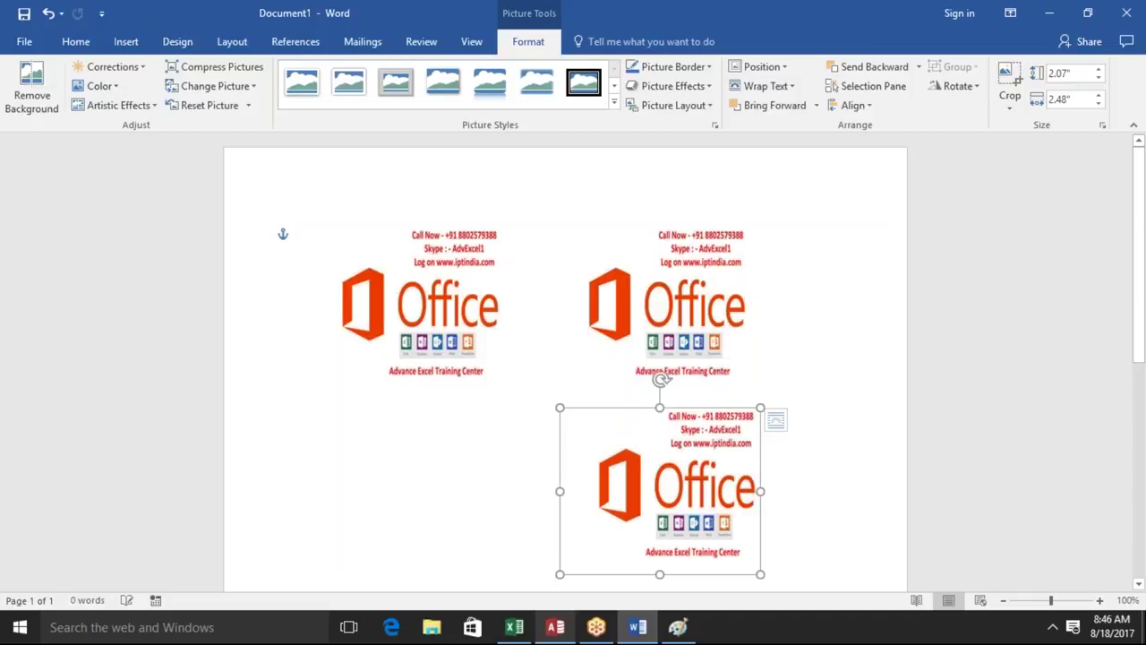
Select each of the three Office pictures in turn to check them
click(483, 488)
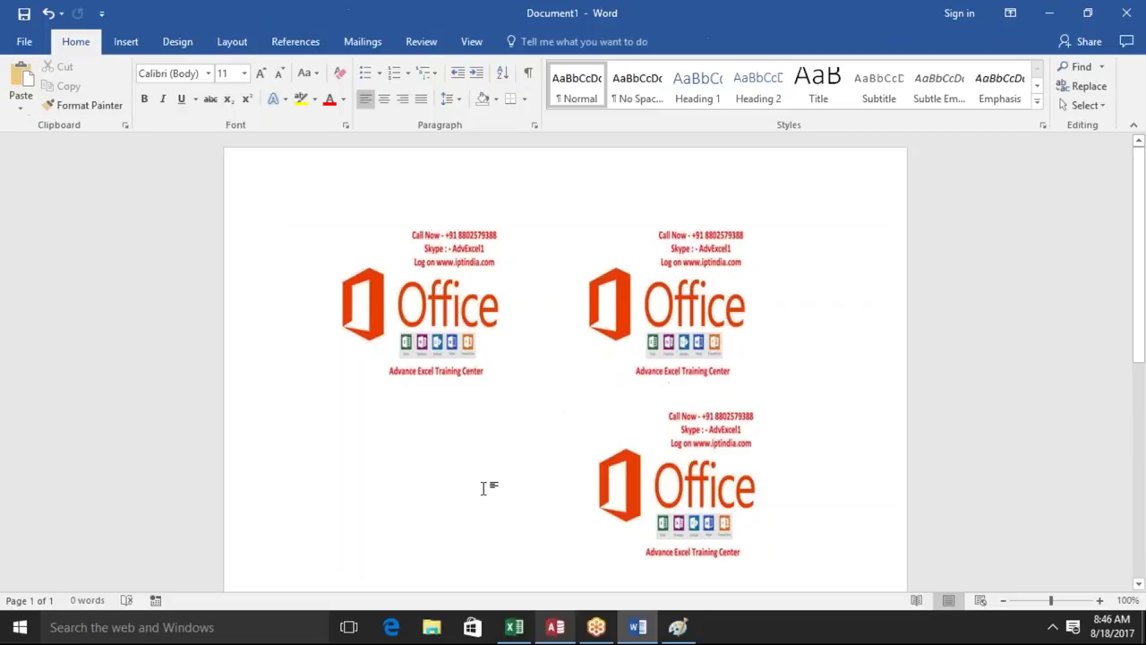
click(344, 296)
click(674, 284)
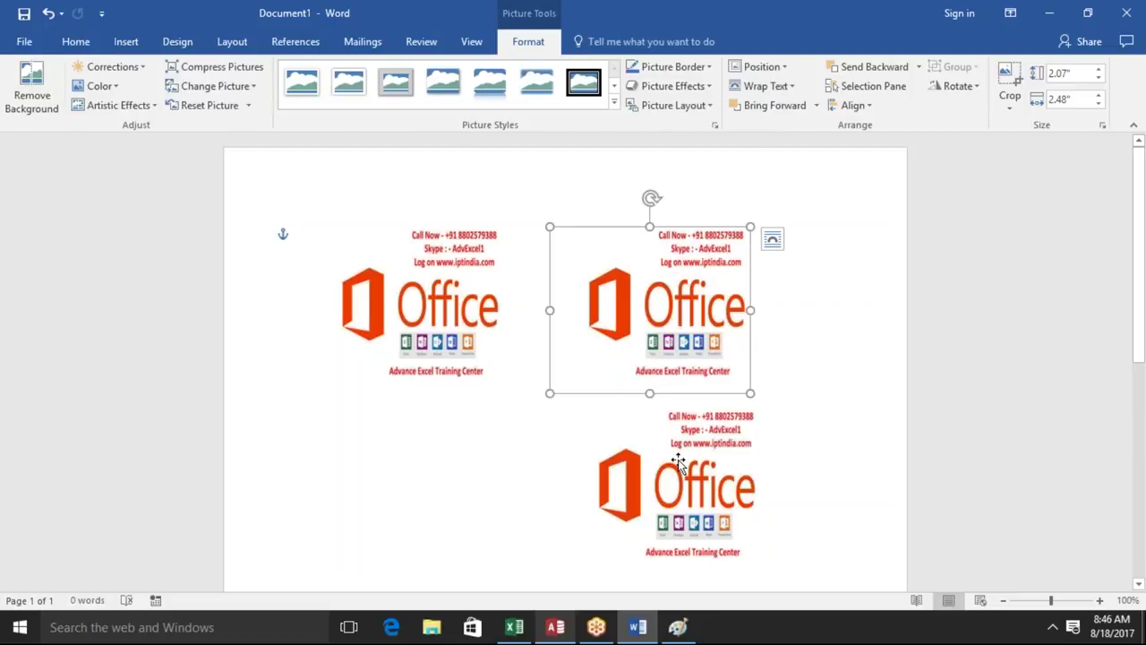
click(679, 464)
click(385, 287)
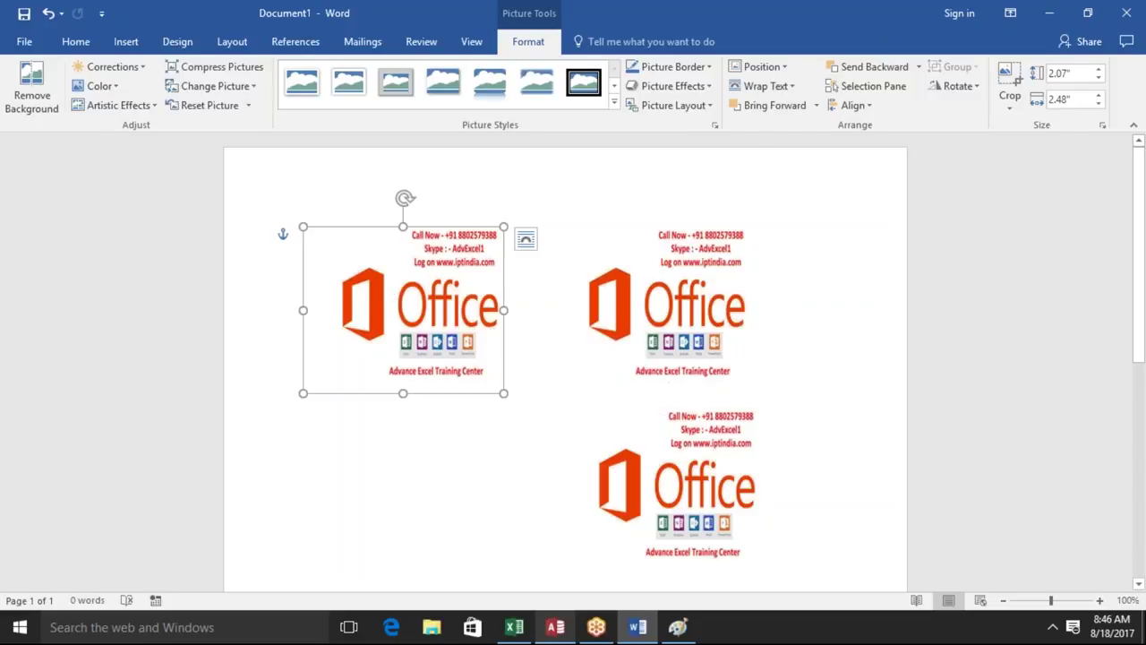
Slide the second Office logo left so it overlaps the first
click(705, 242)
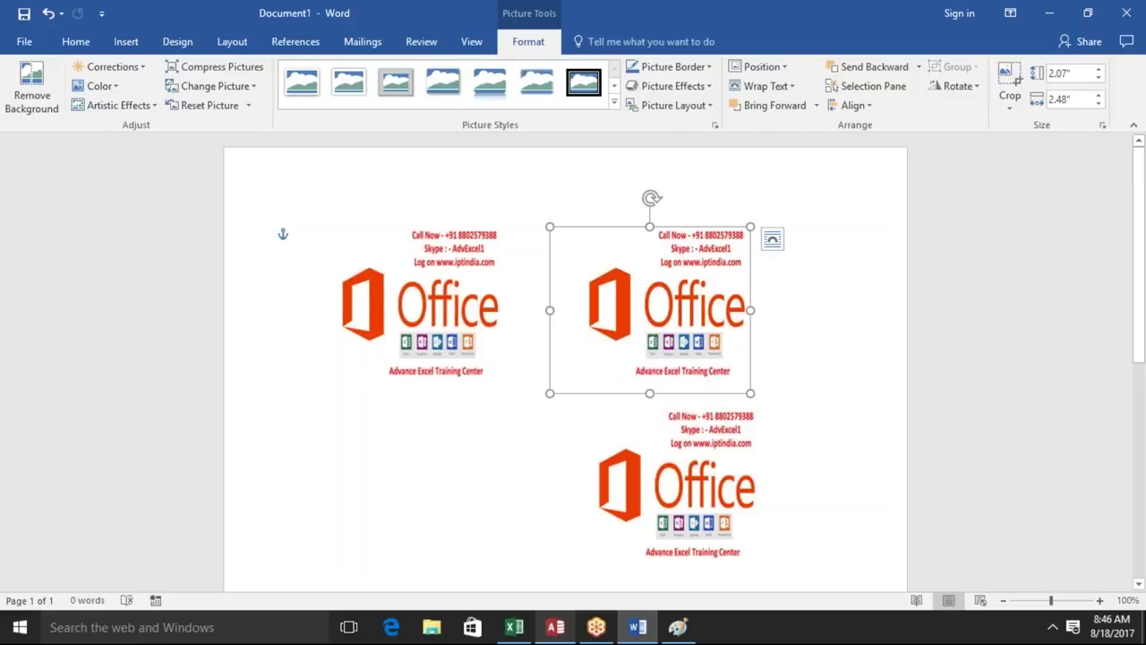
drag(692, 250, 579, 247)
click(528, 392)
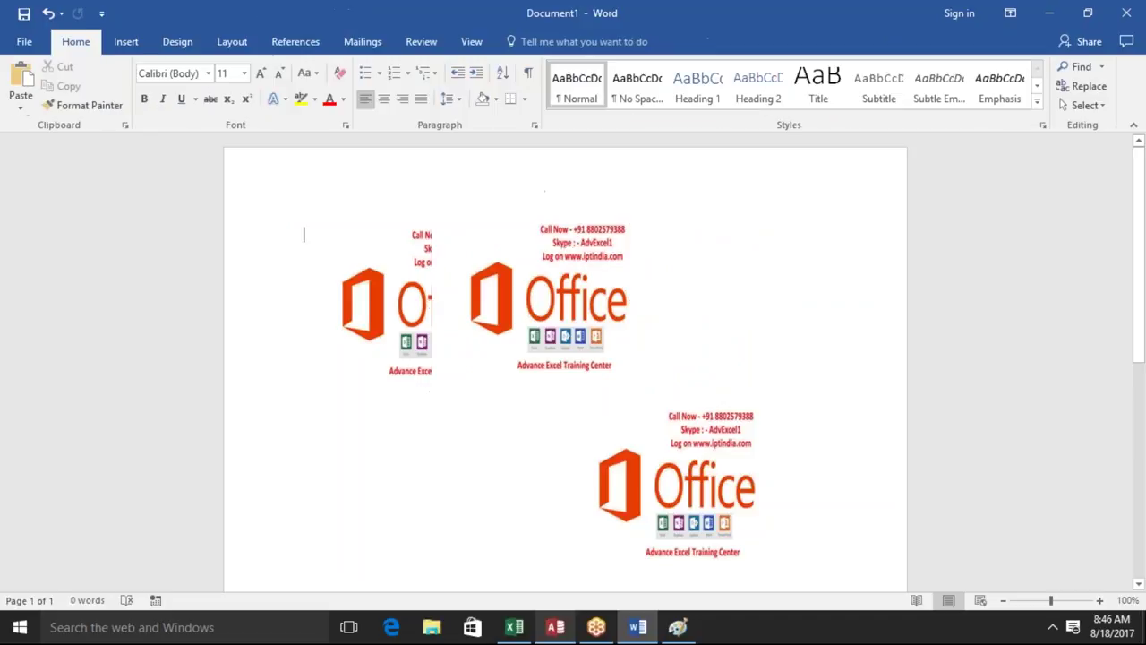
click(537, 362)
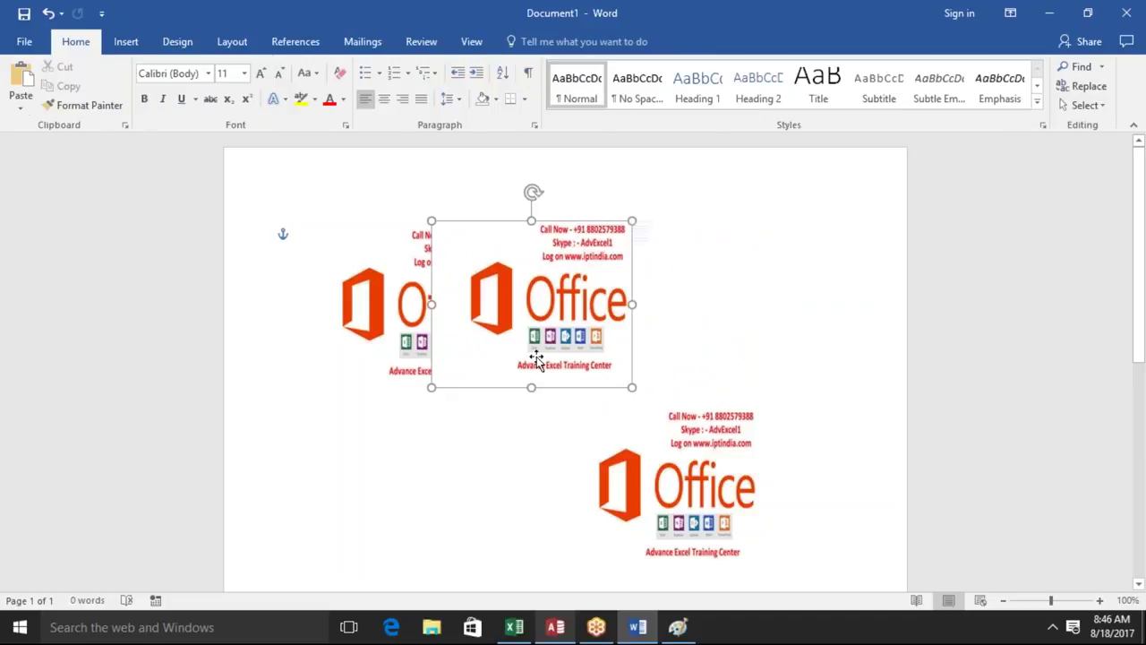
Test the layering with Bring Forward on the left logo, then on the right one
click(391, 295)
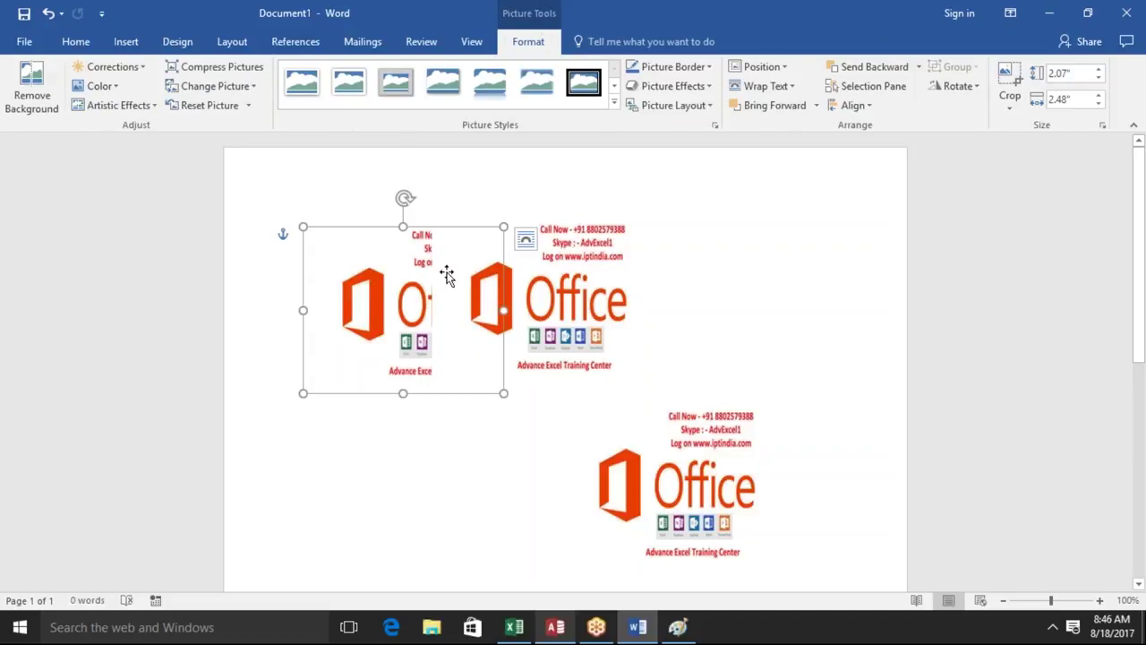
click(775, 109)
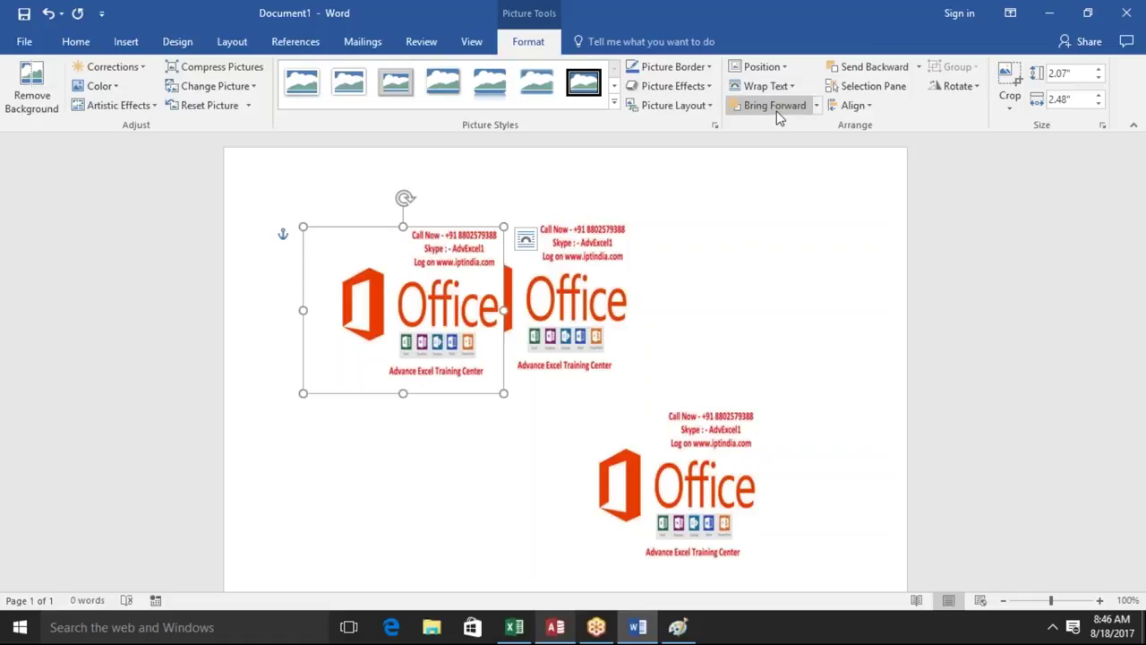
click(547, 420)
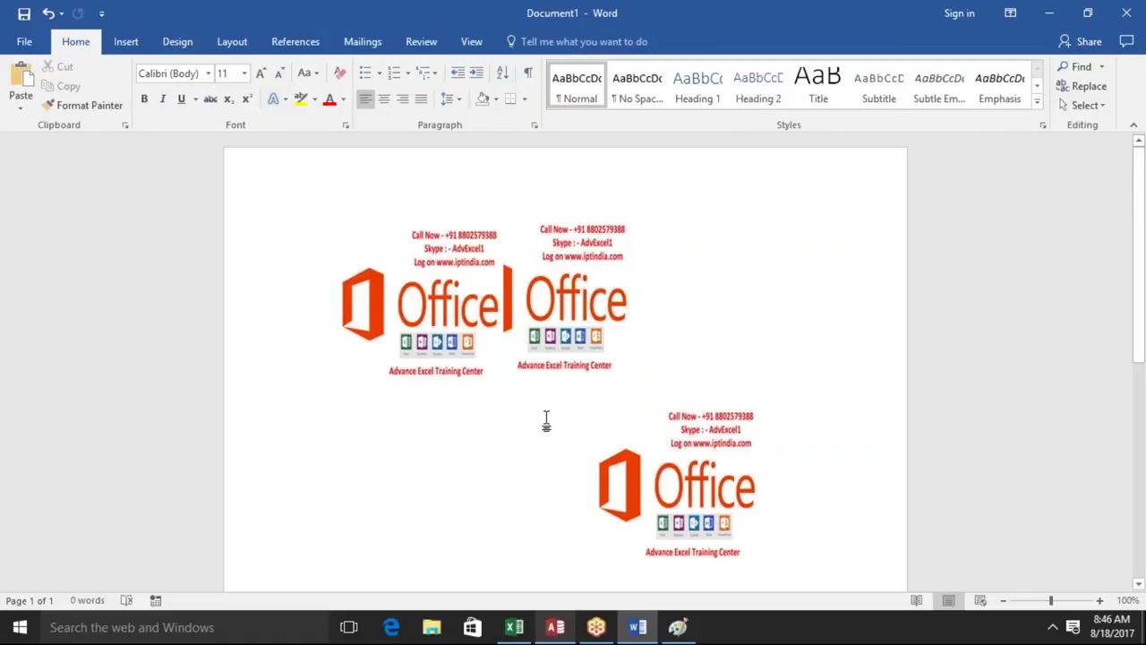
click(553, 328)
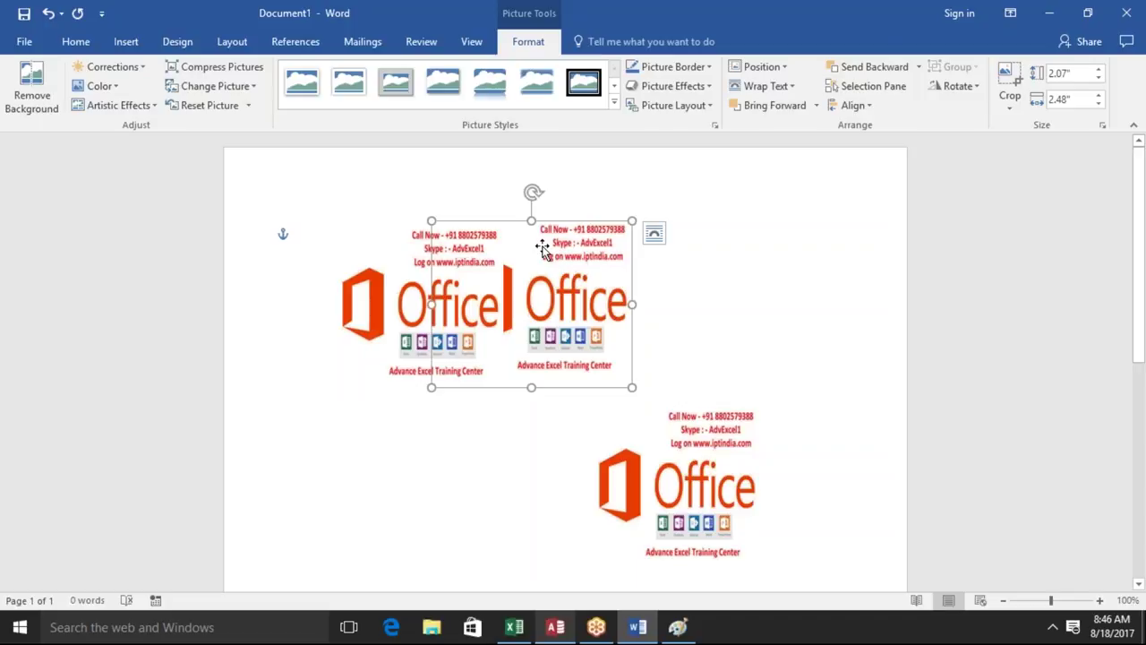
click(773, 106)
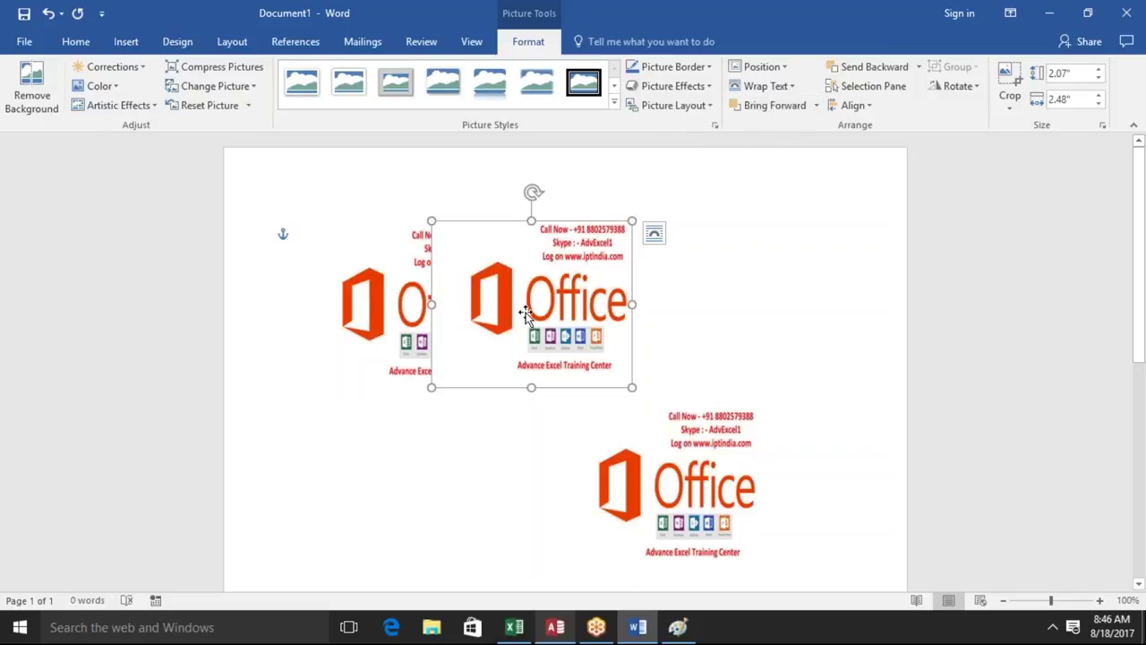
click(464, 440)
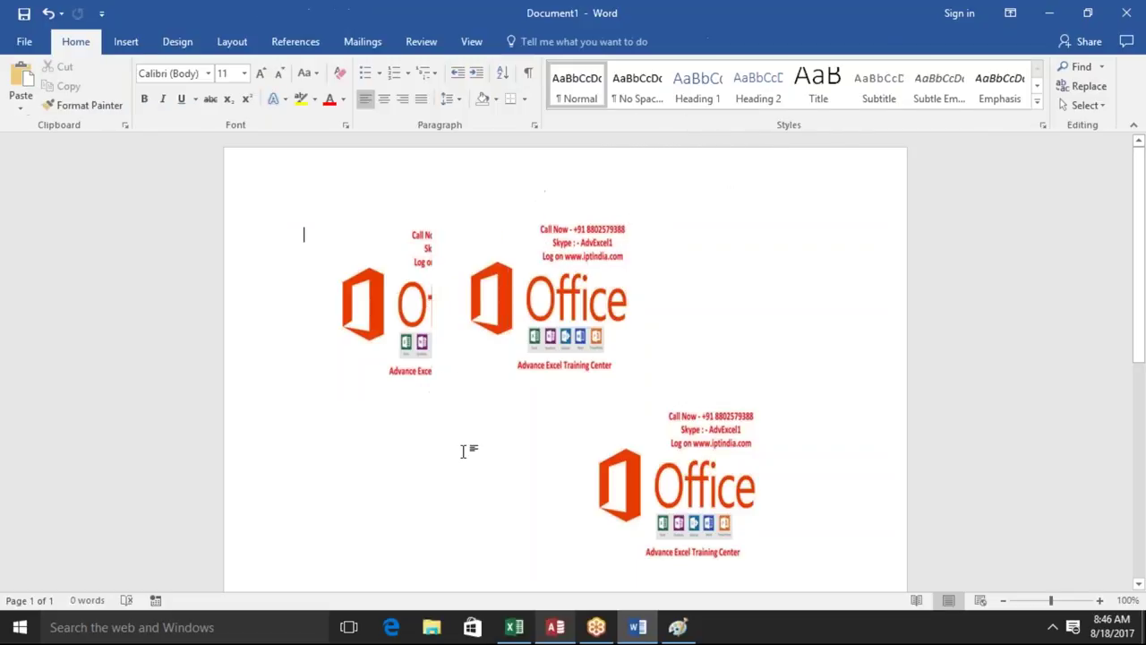
click(463, 309)
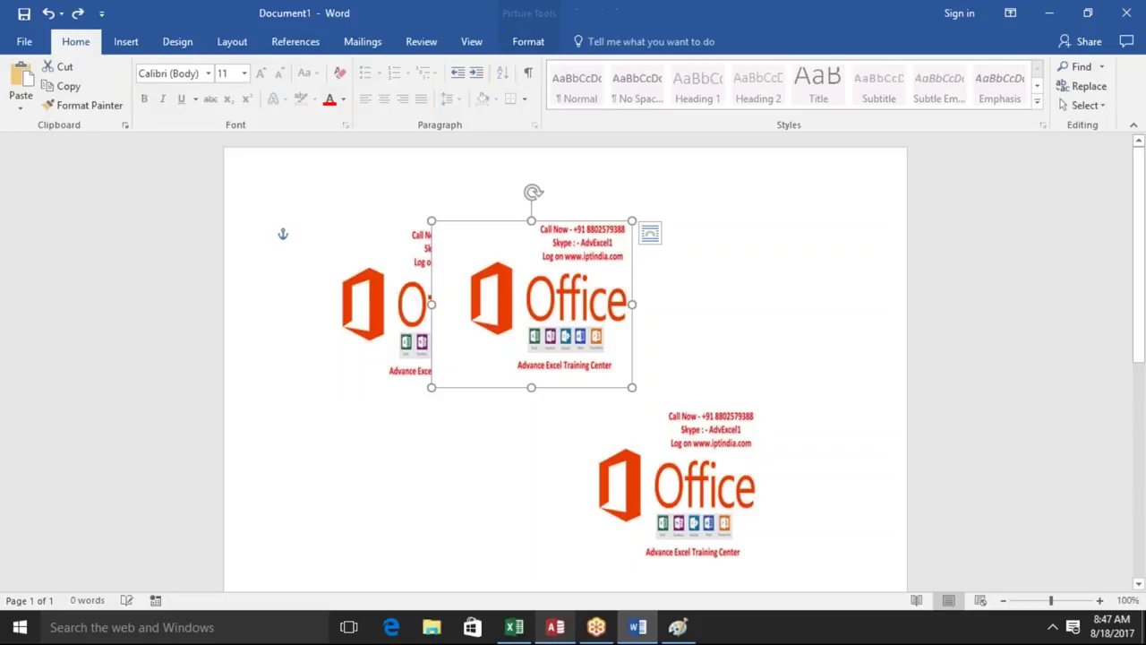
Send the middle logo behind the left one, drag it clear to the right, and open the Selection Pane
click(426, 305)
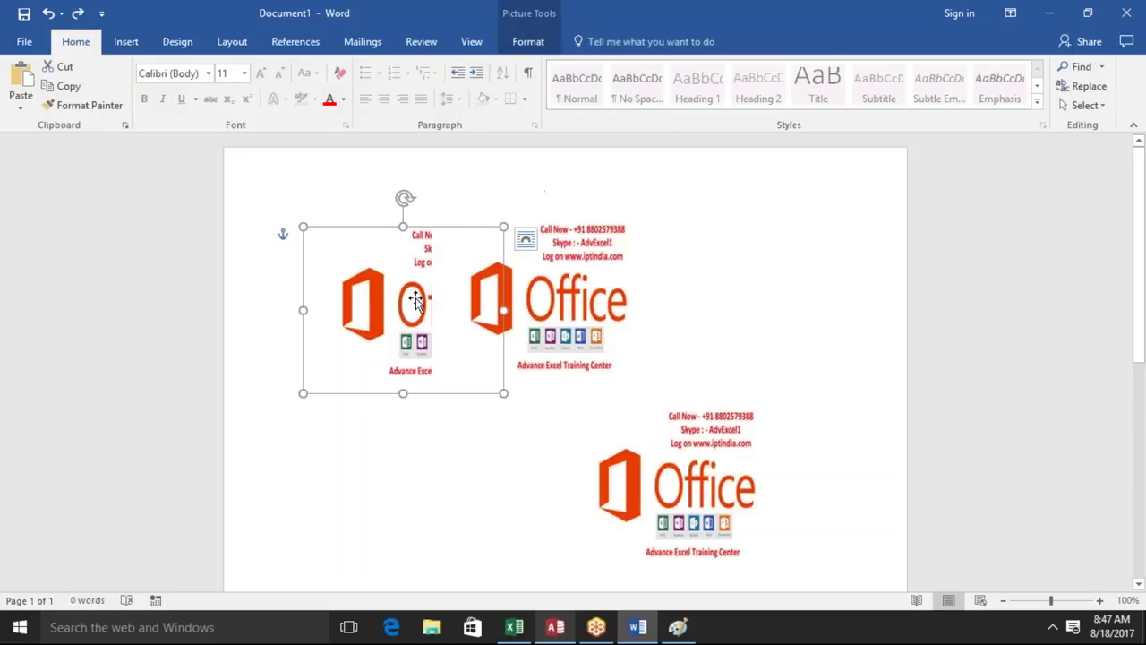
click(530, 45)
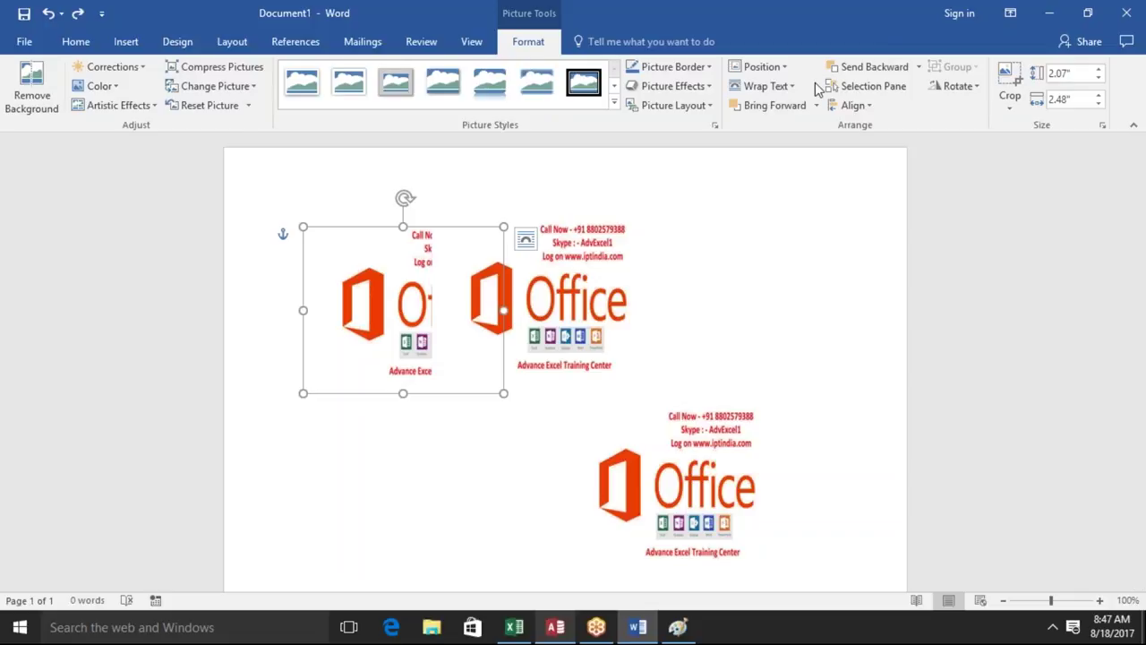
click(566, 310)
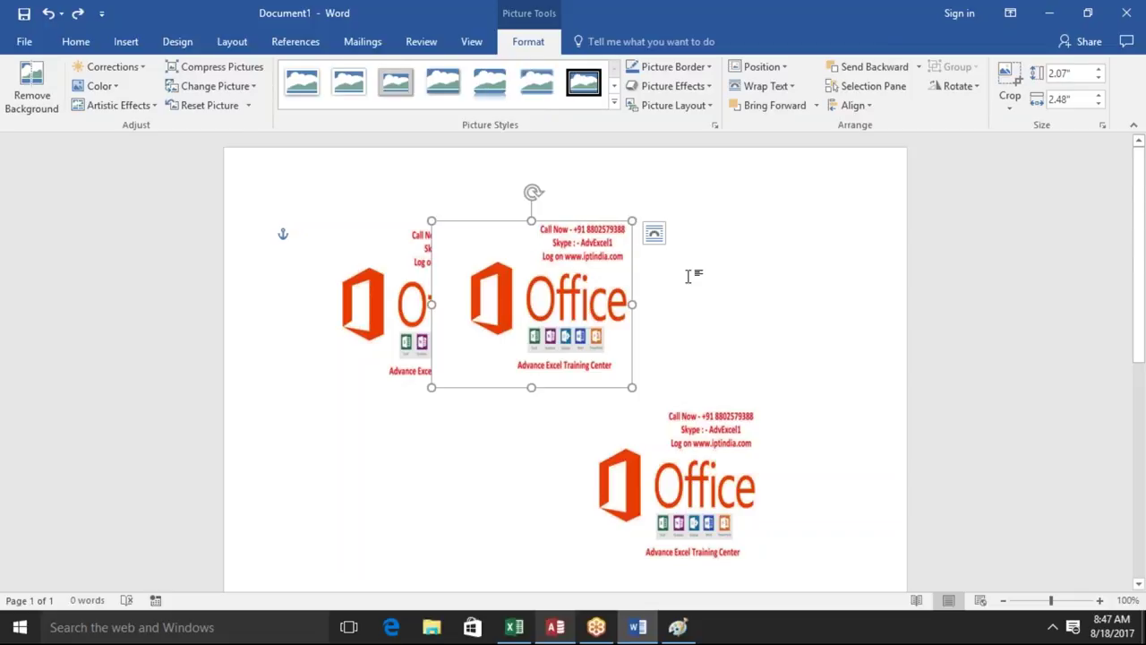
click(855, 69)
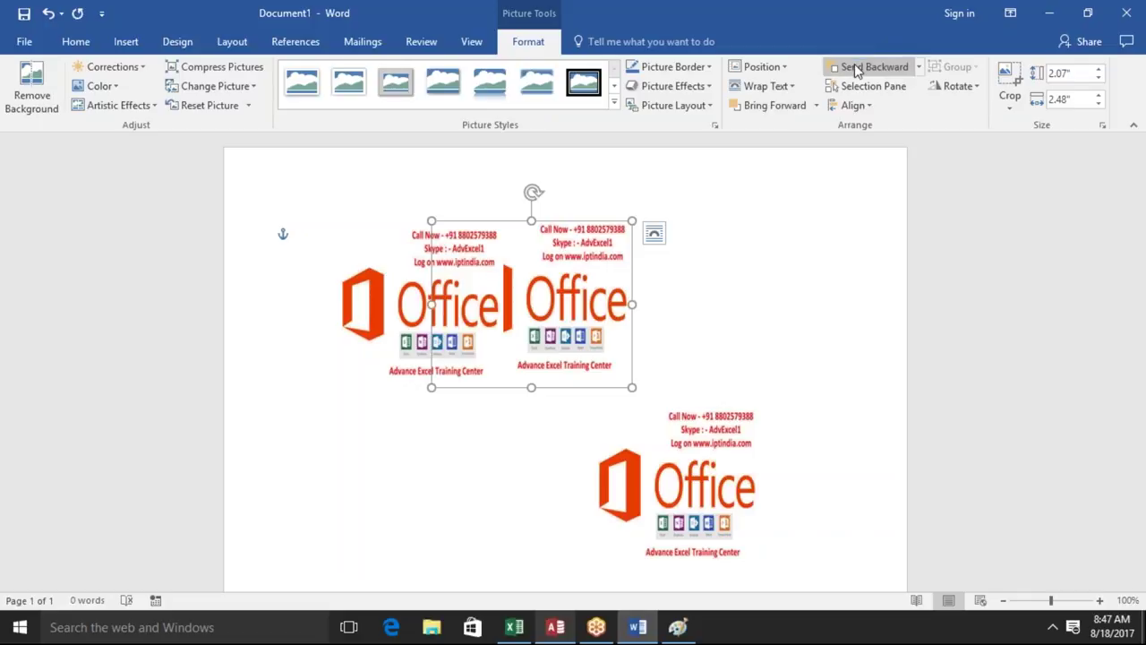
drag(539, 307, 645, 302)
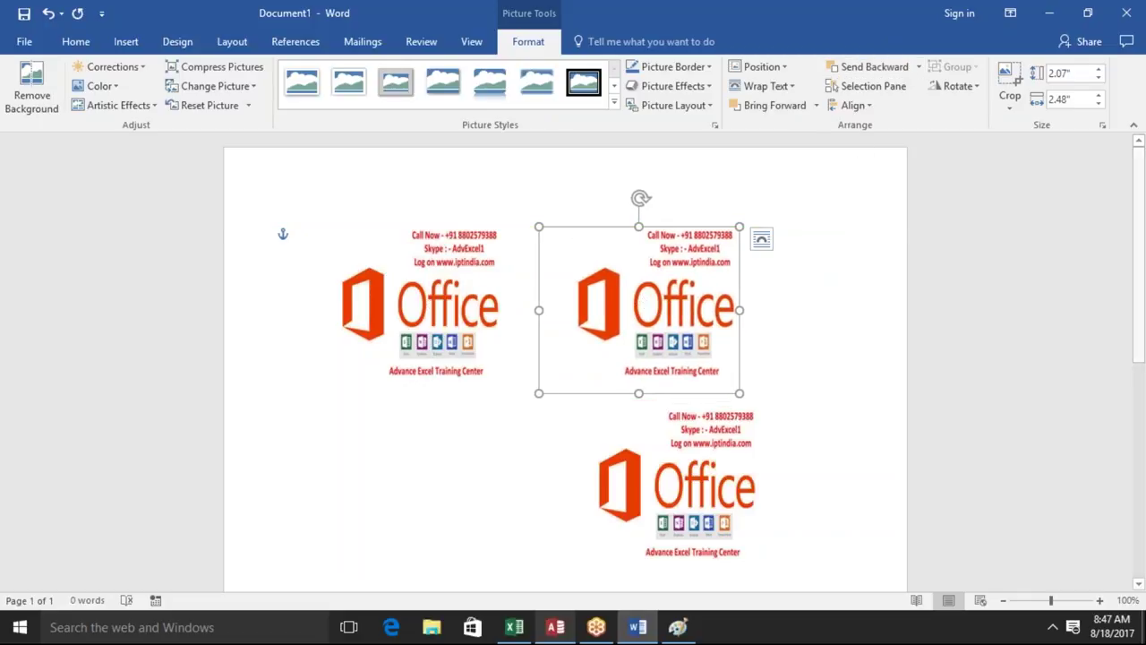
click(870, 87)
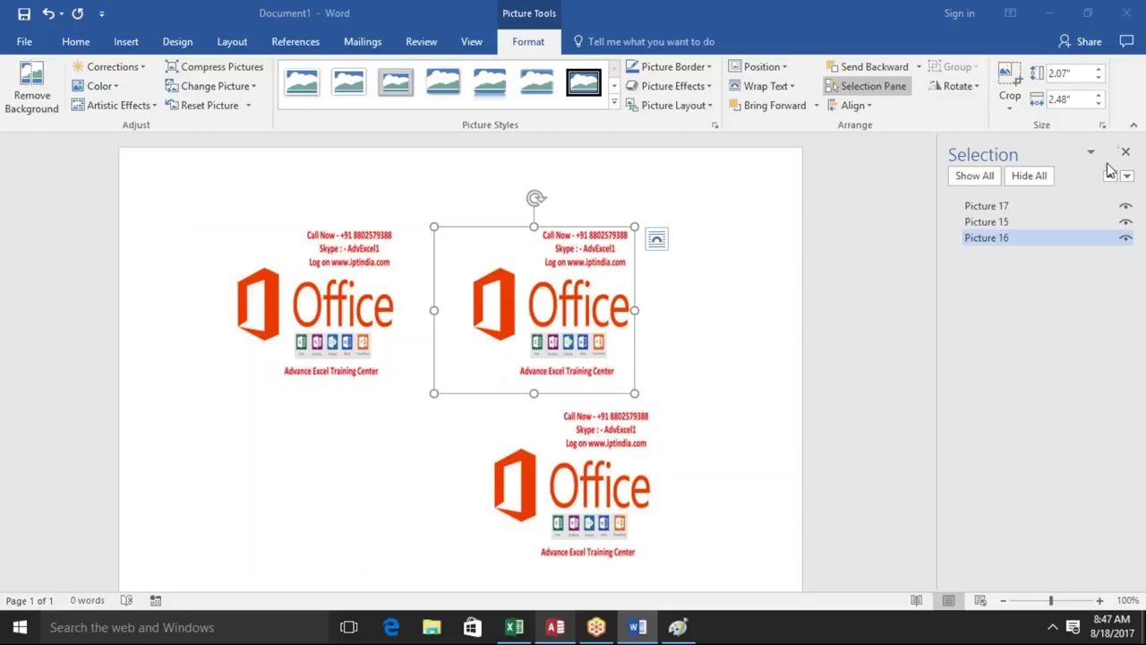
Hide Pictures 16, 15 and 17 in the Selection pane so no logo shows
click(1128, 244)
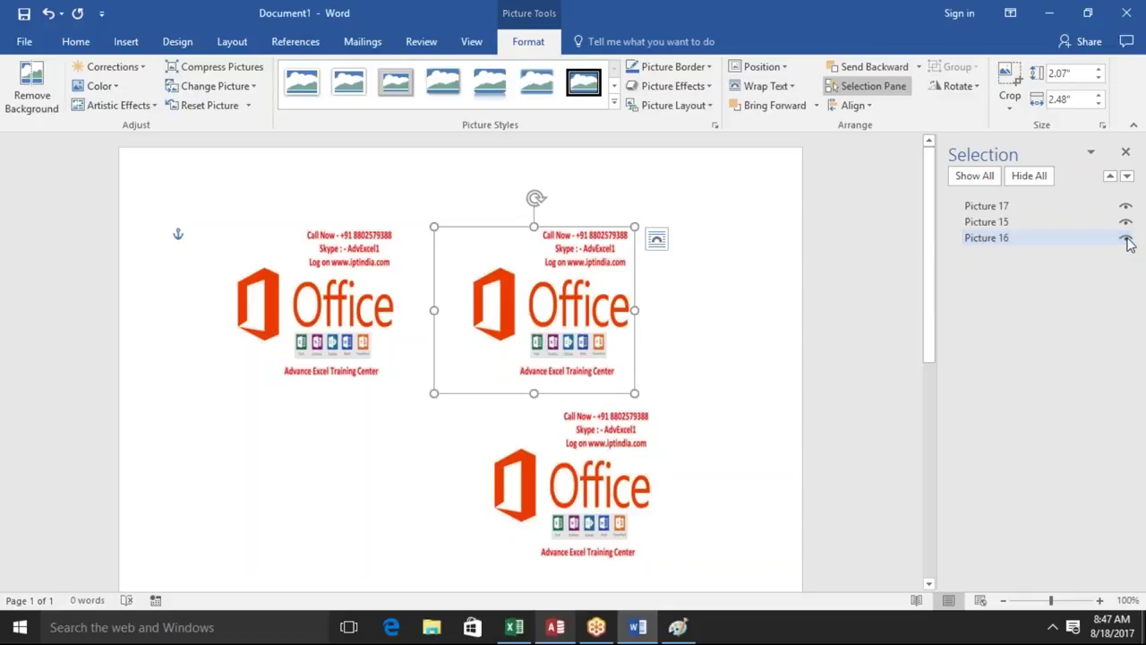
click(1126, 240)
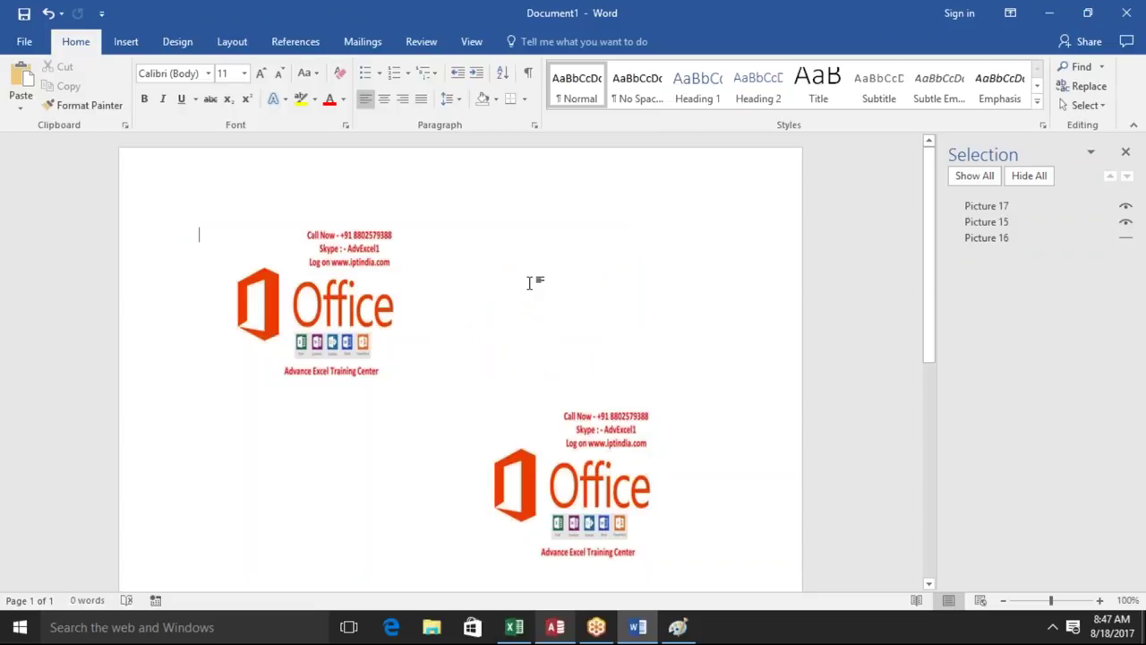
click(1125, 223)
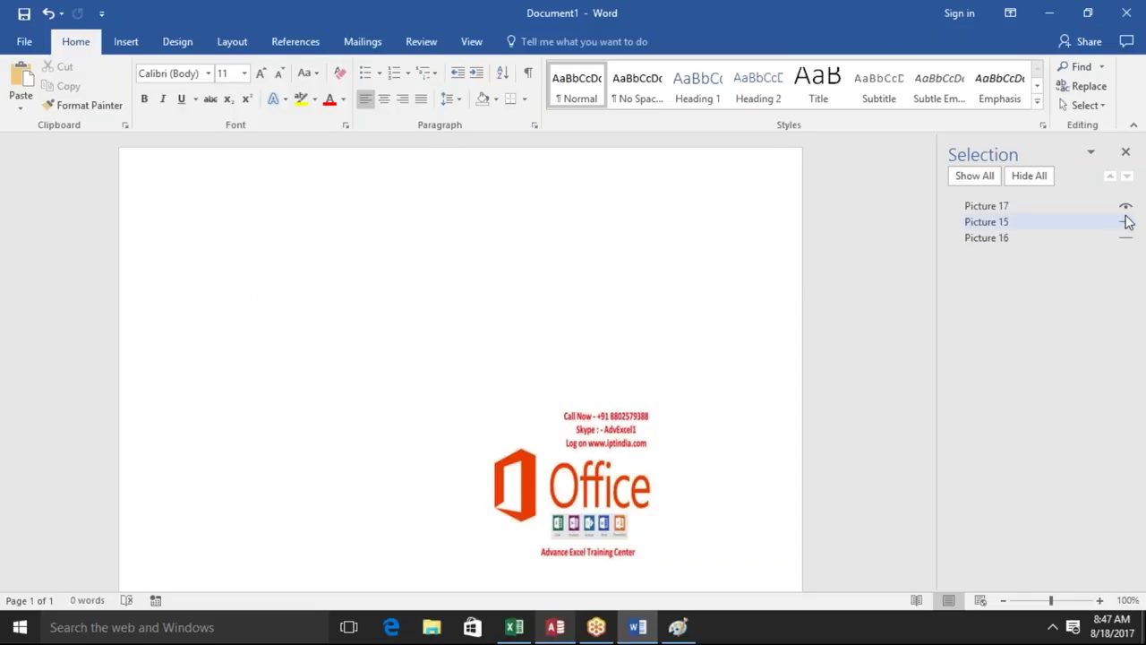
click(1125, 206)
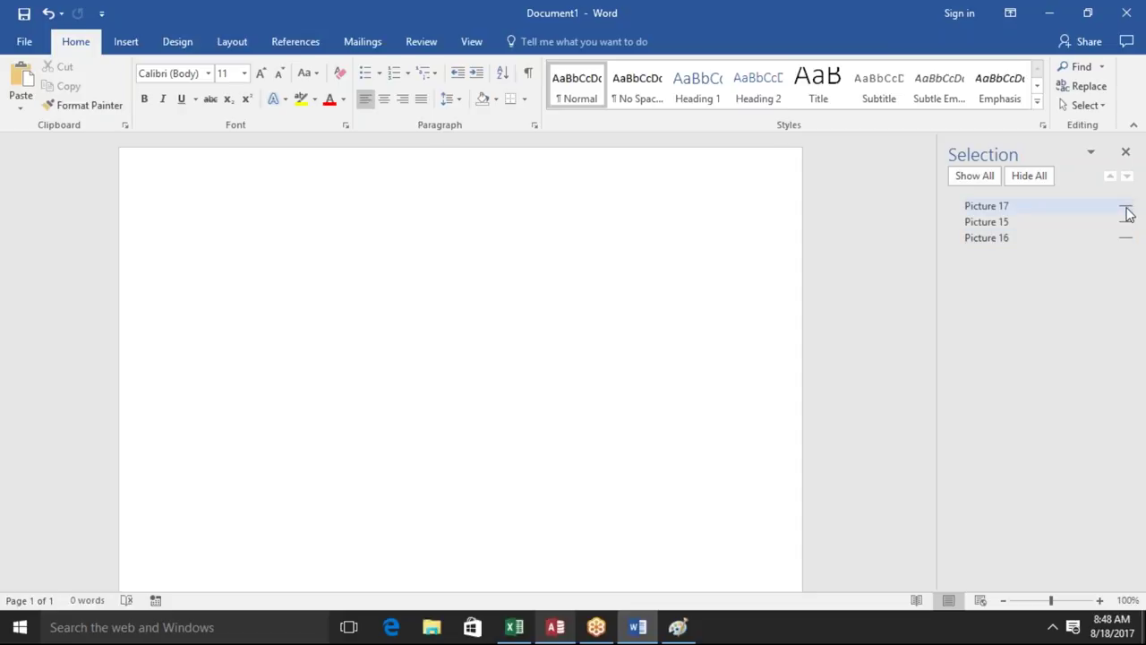
Toggle Pictures 17, 15 and 16 shown, hidden, then shown again in the Selection pane
click(1125, 207)
click(1126, 222)
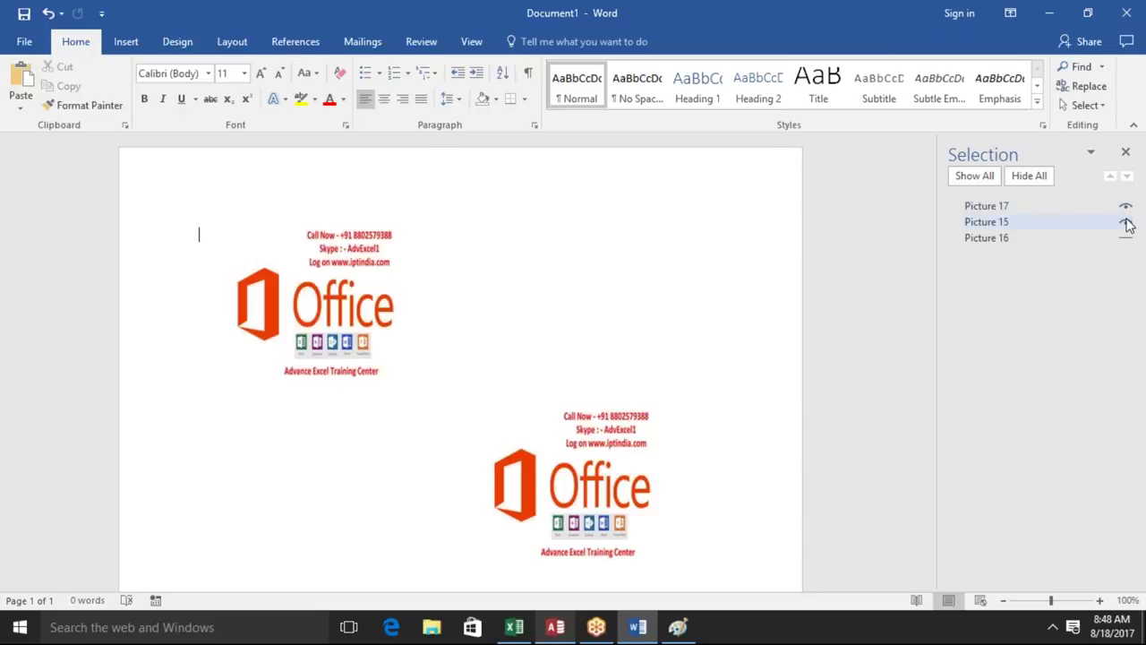
click(1127, 239)
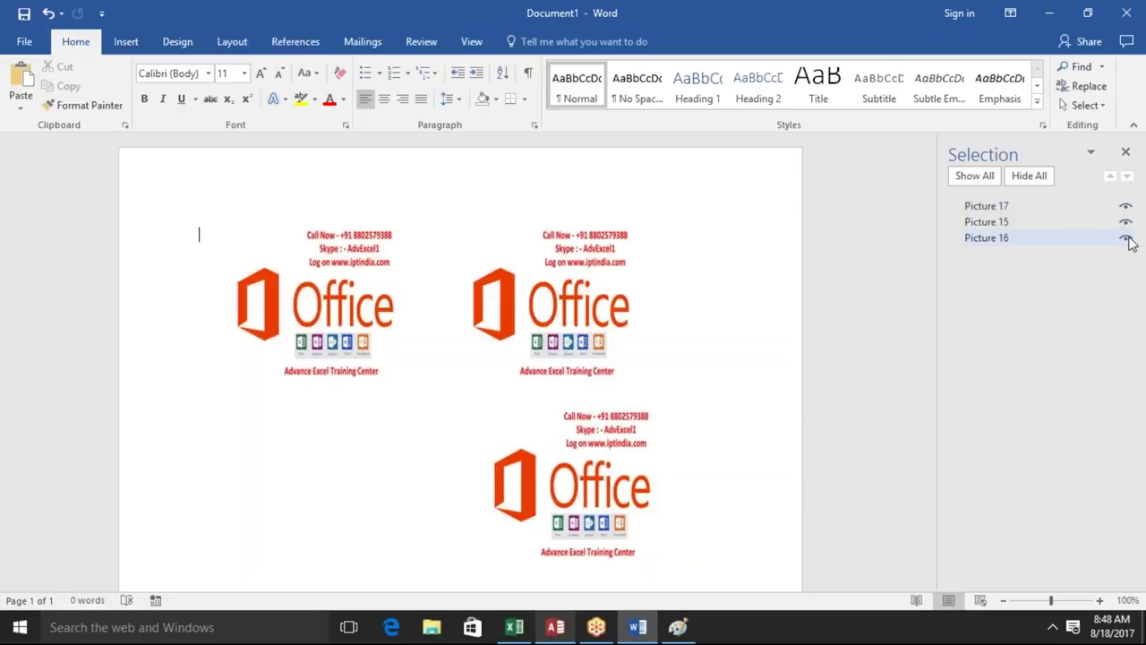
click(1127, 239)
click(1126, 223)
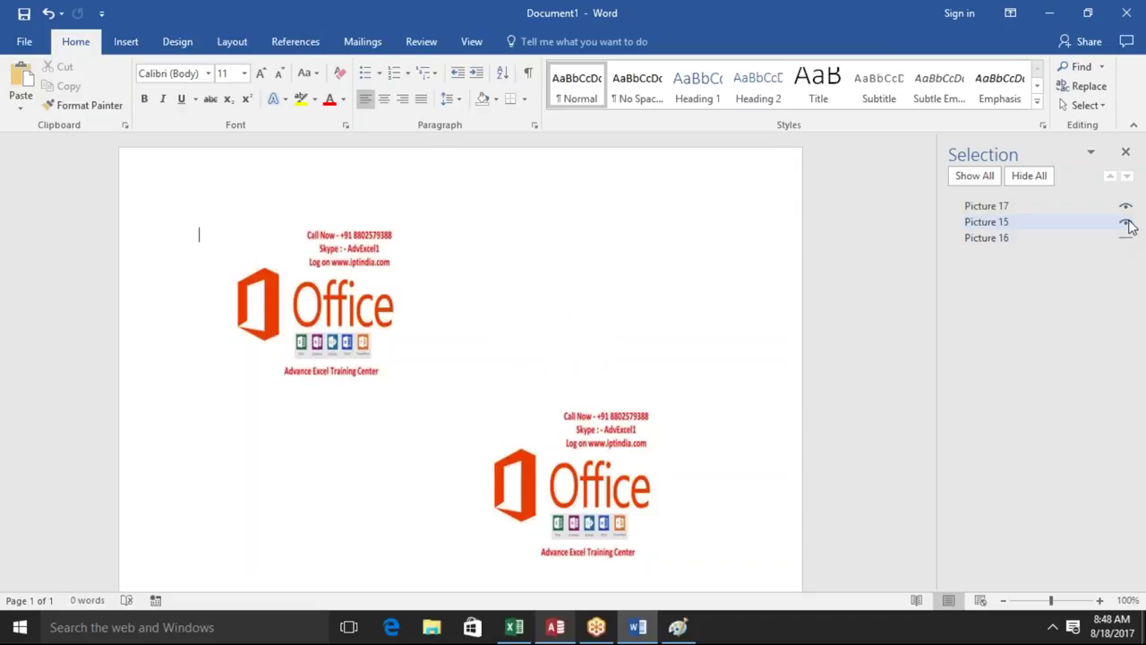
click(1130, 207)
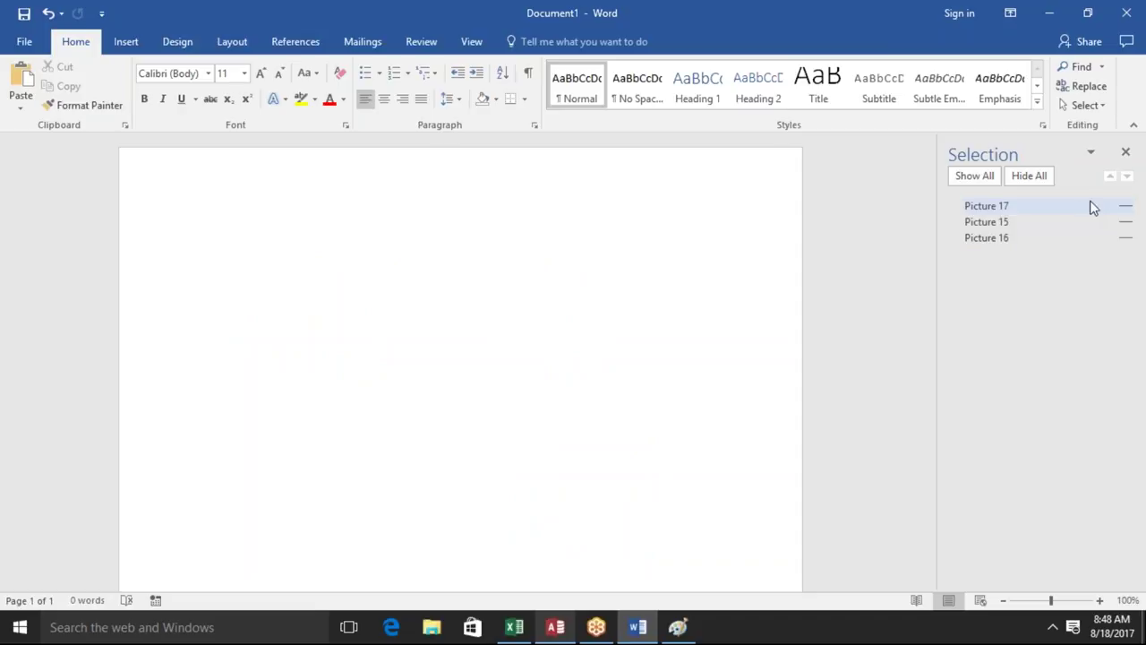
click(1127, 206)
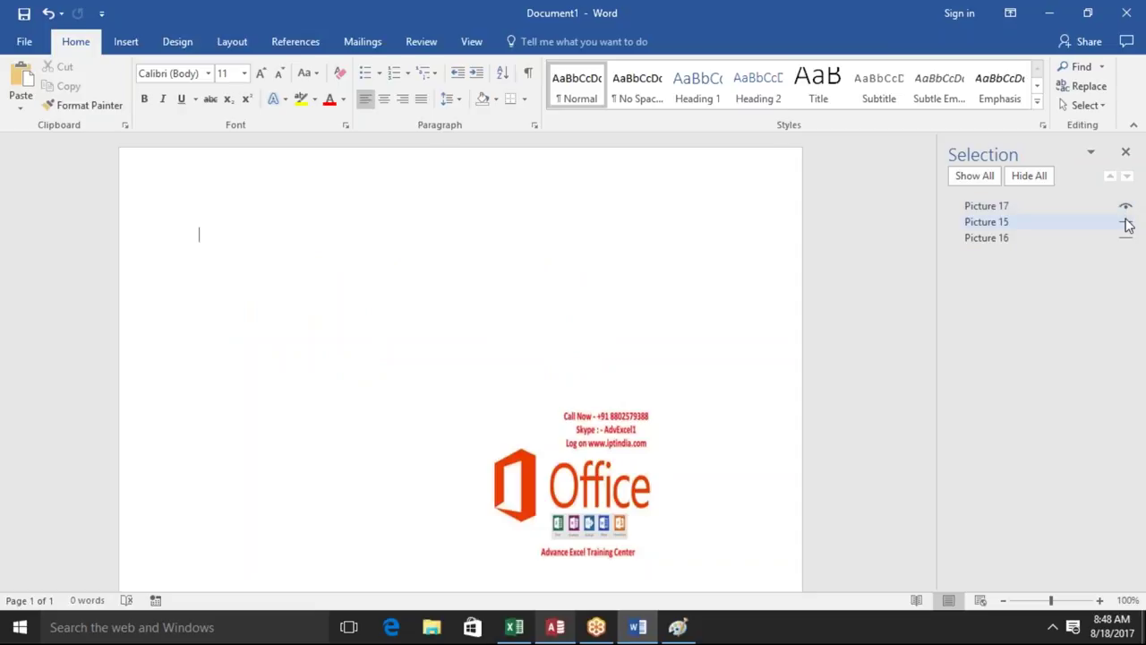
click(1126, 222)
click(1126, 238)
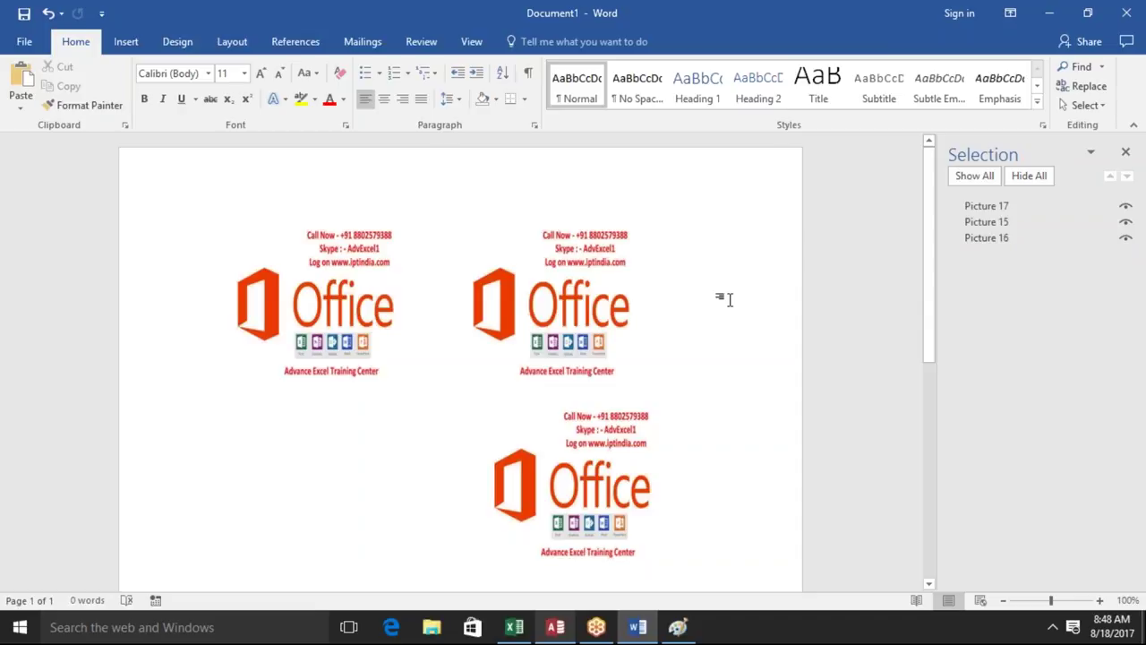
Close Word without saving Document1 and decline keeping the copied clipboard item
click(1128, 15)
click(591, 349)
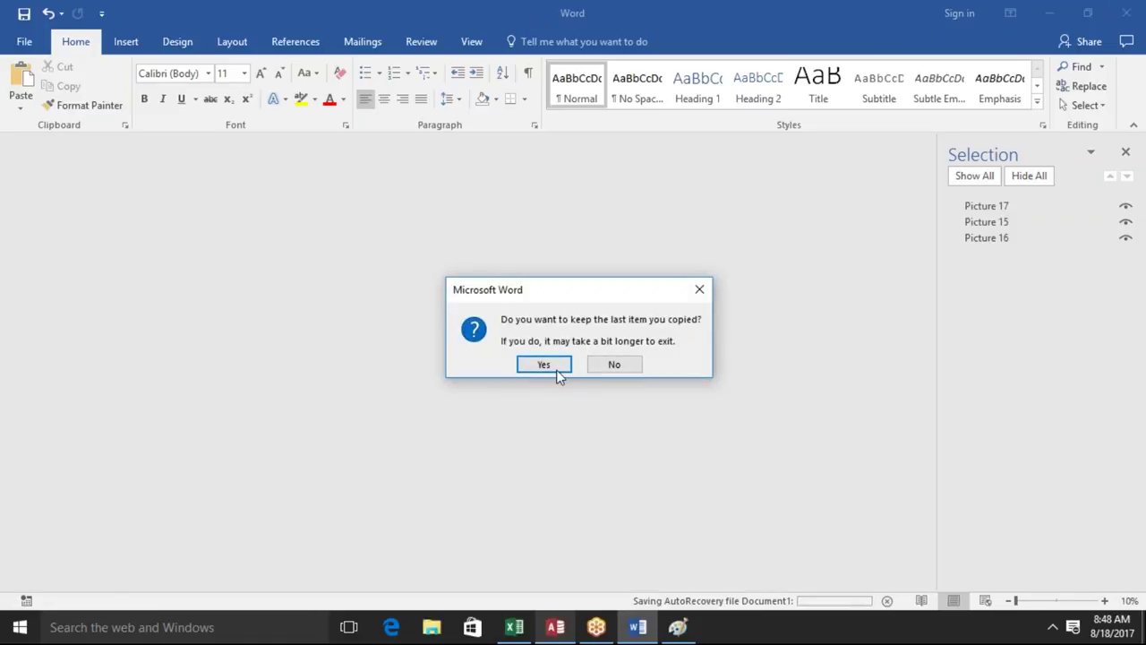
click(616, 365)
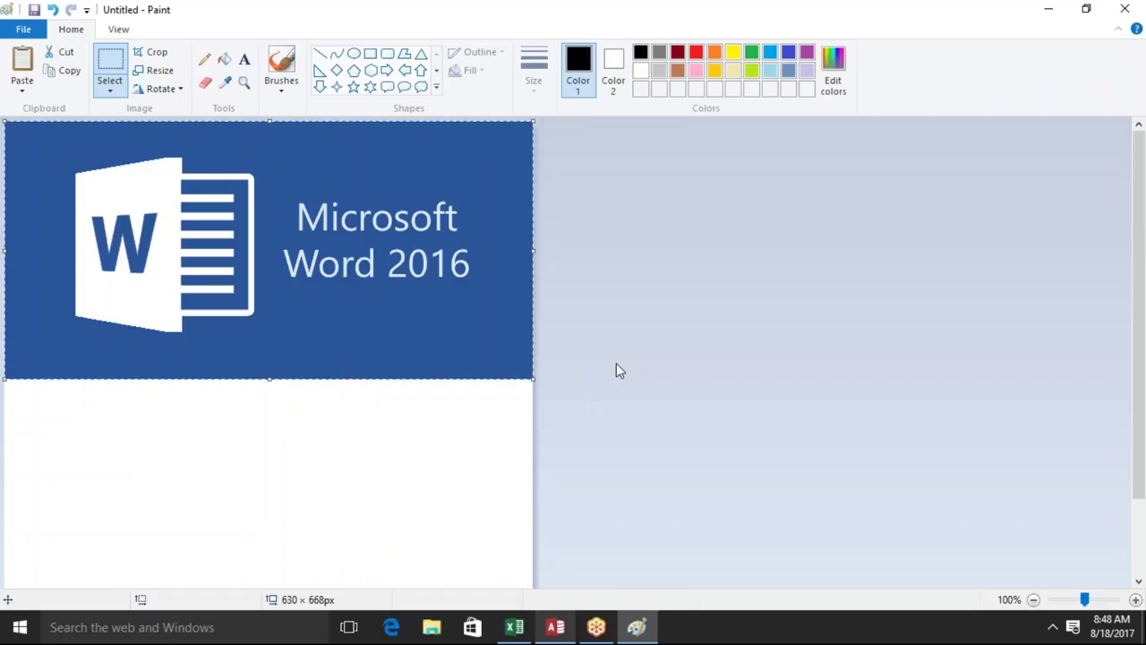
Close the untitled Word 2016 banner image in Paint without saving
click(1125, 9)
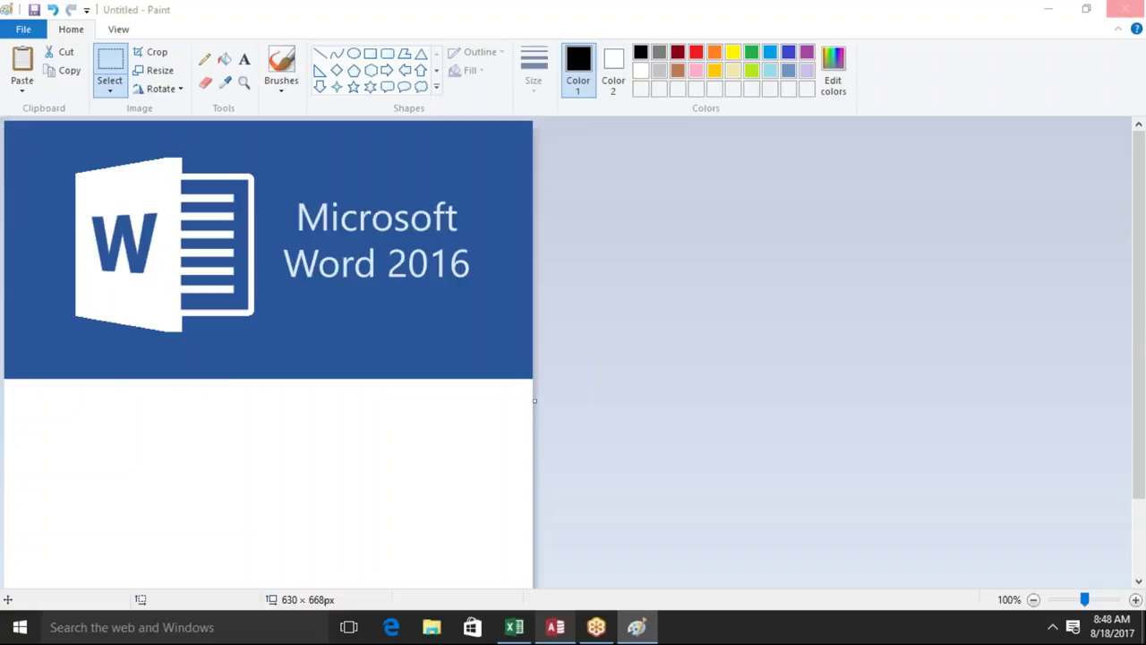
click(586, 320)
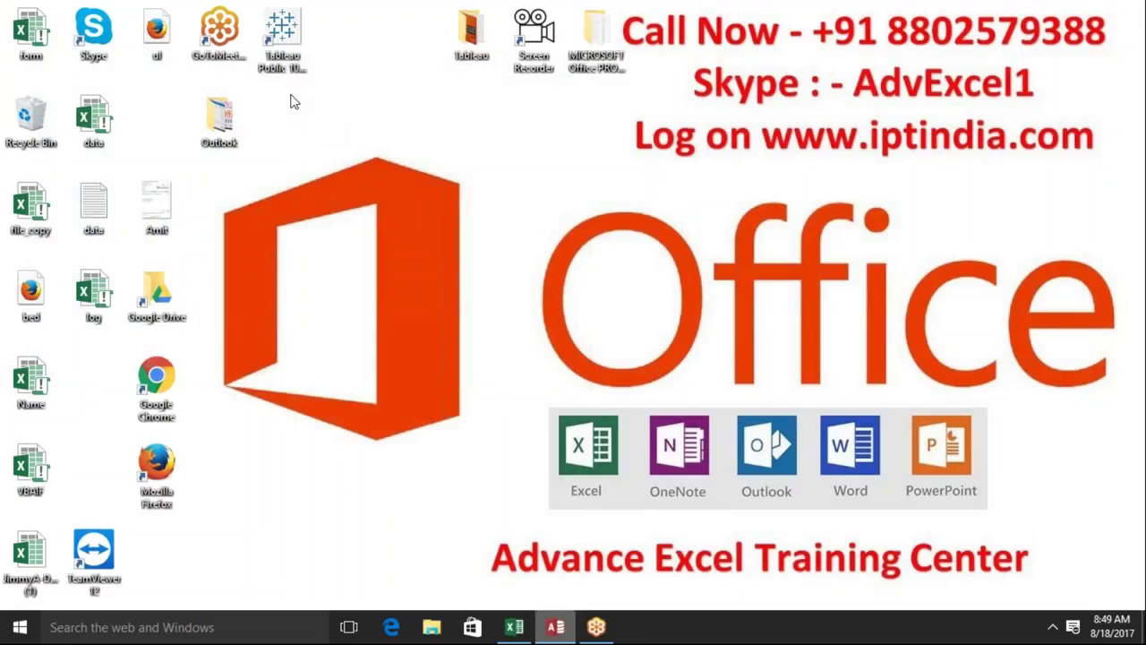